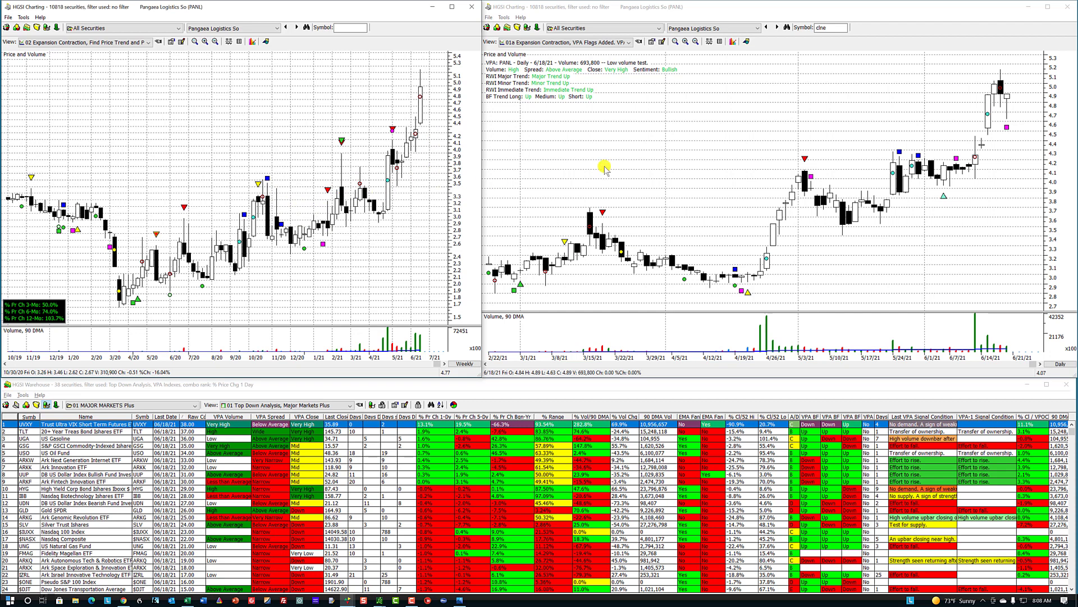
Read the 4/27/21 bar on the daily PANL chart, and expand the 01 MAJOR MARKETS Plus warehouse table to full screen
click(778, 115)
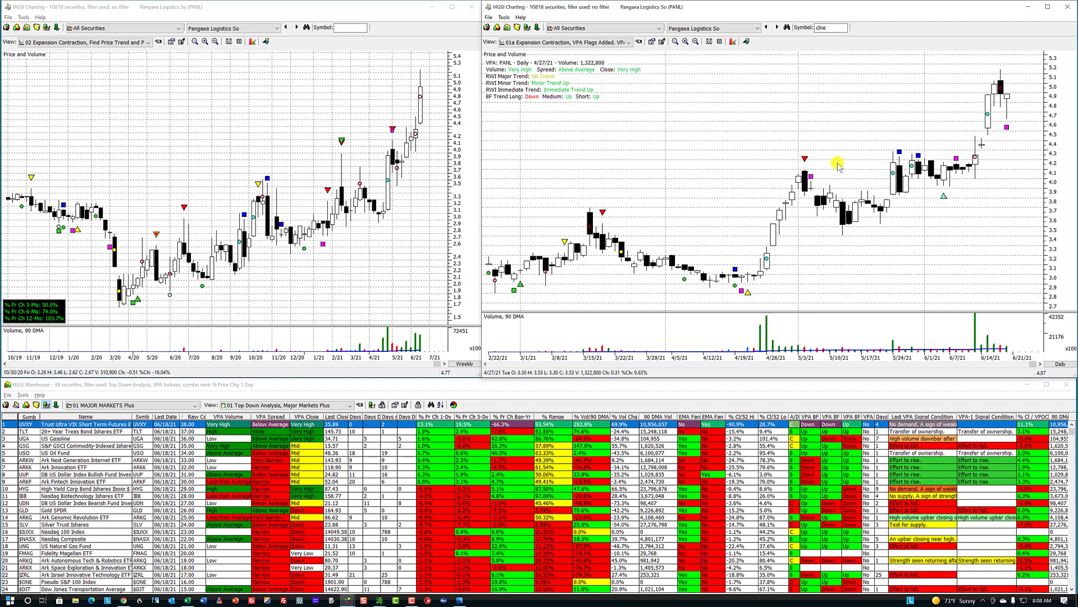
click(190, 420)
click(190, 420)
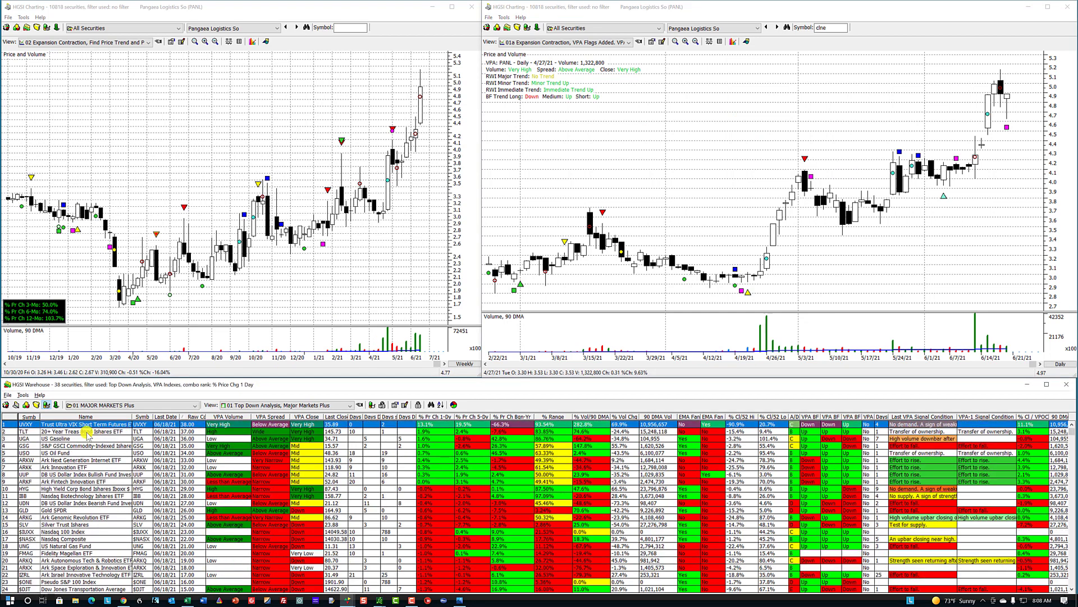
click(1044, 385)
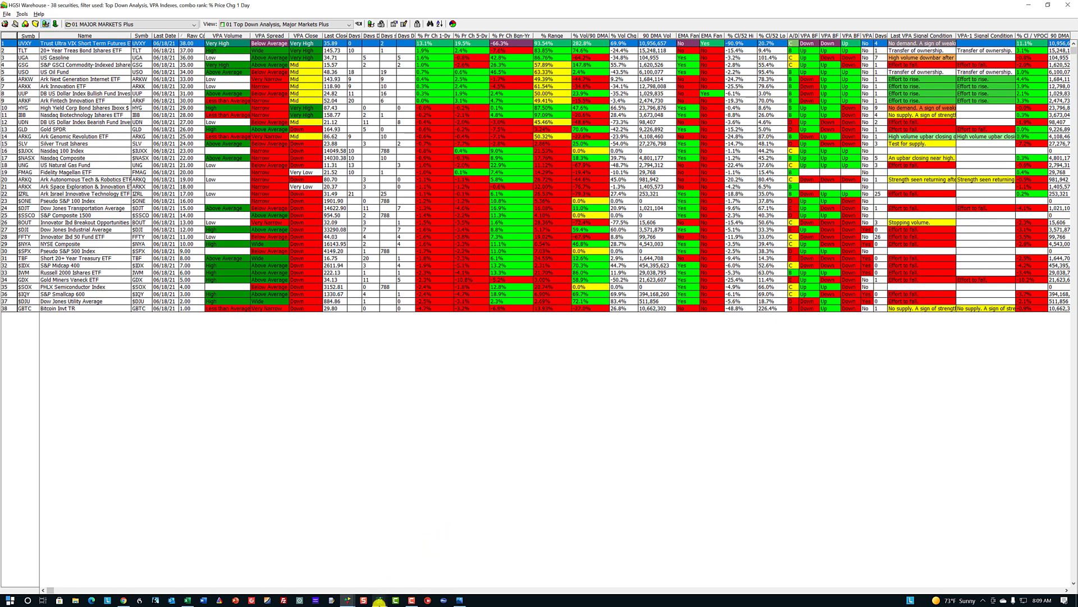
Switch to the thinkorswim COMP:GIDS chart with market breadth, zoom in on the 6/18/21 session, and minimize the chart
mouse_move(382, 602)
click(332, 570)
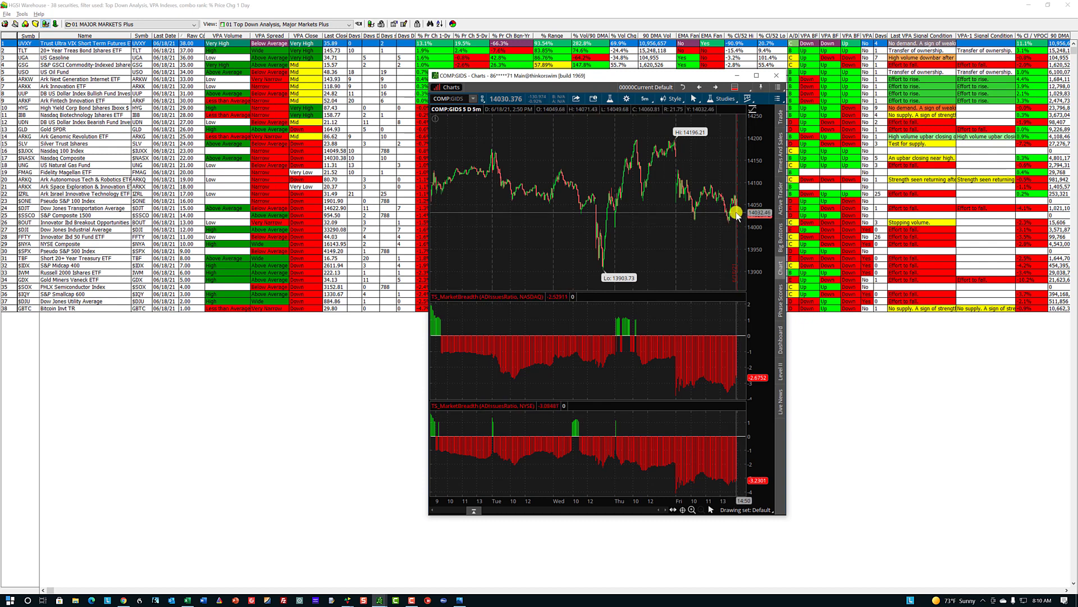
drag(695, 221, 739, 229)
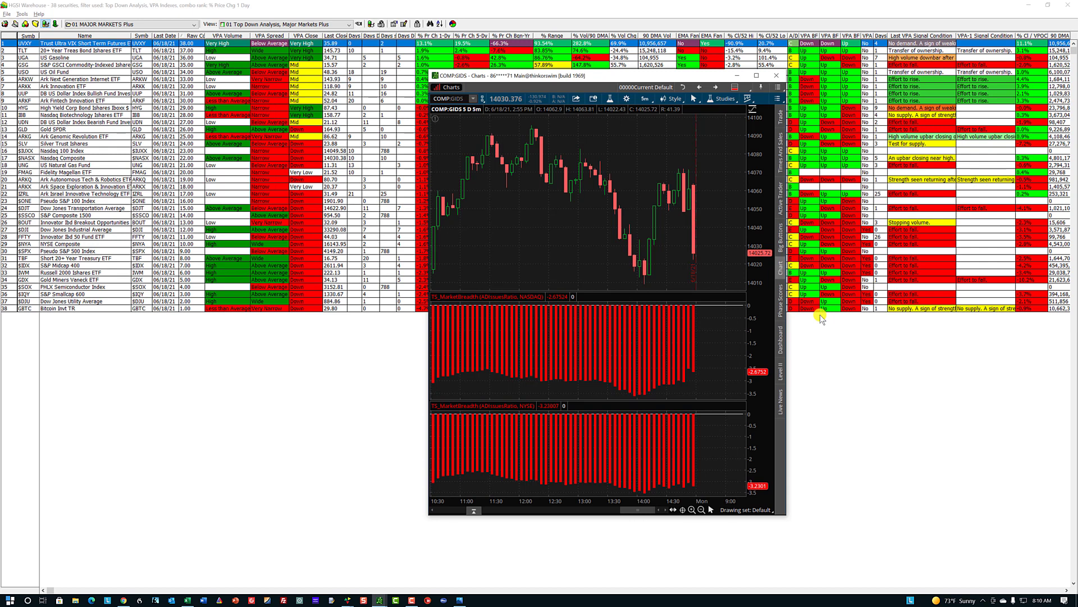
click(736, 75)
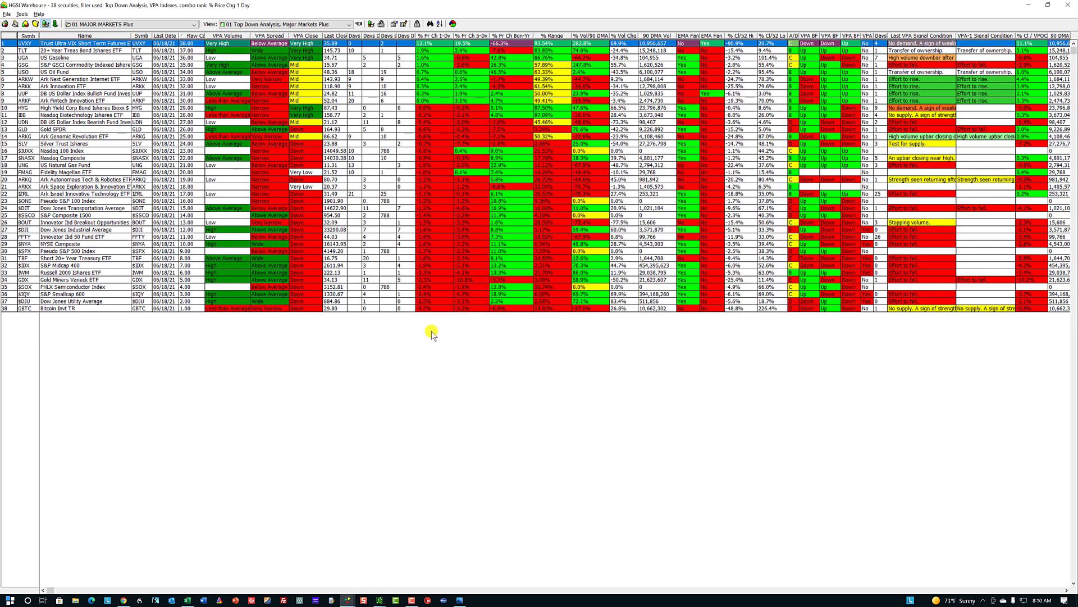
Bring up the daily charts of the 20+ Year Treasury bond ETF (TLT) and US Gasoline (UGA) from the warehouse list
click(234, 49)
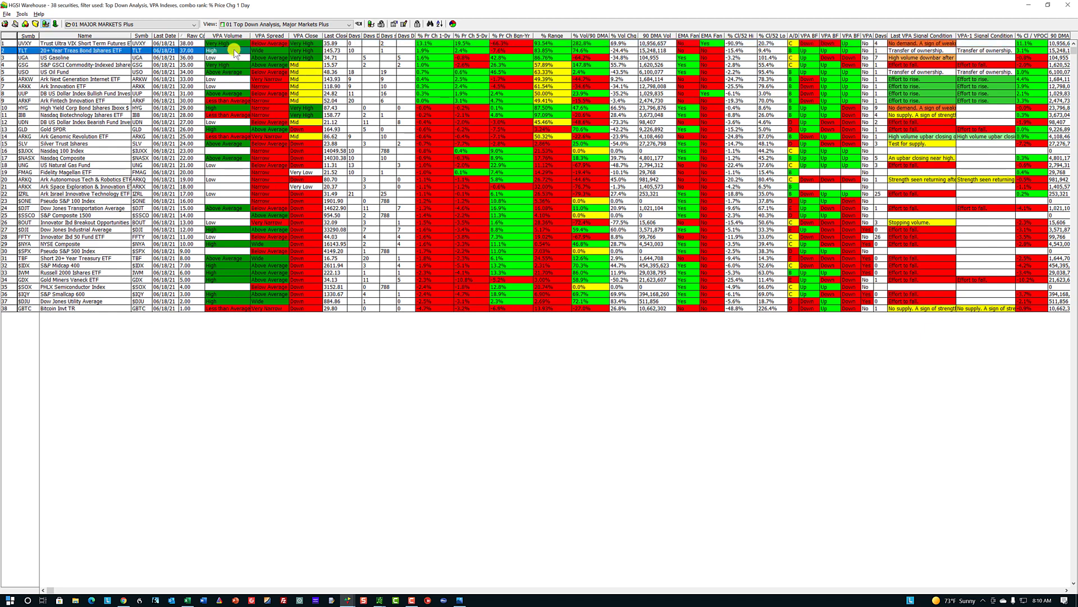
right_click(233, 49)
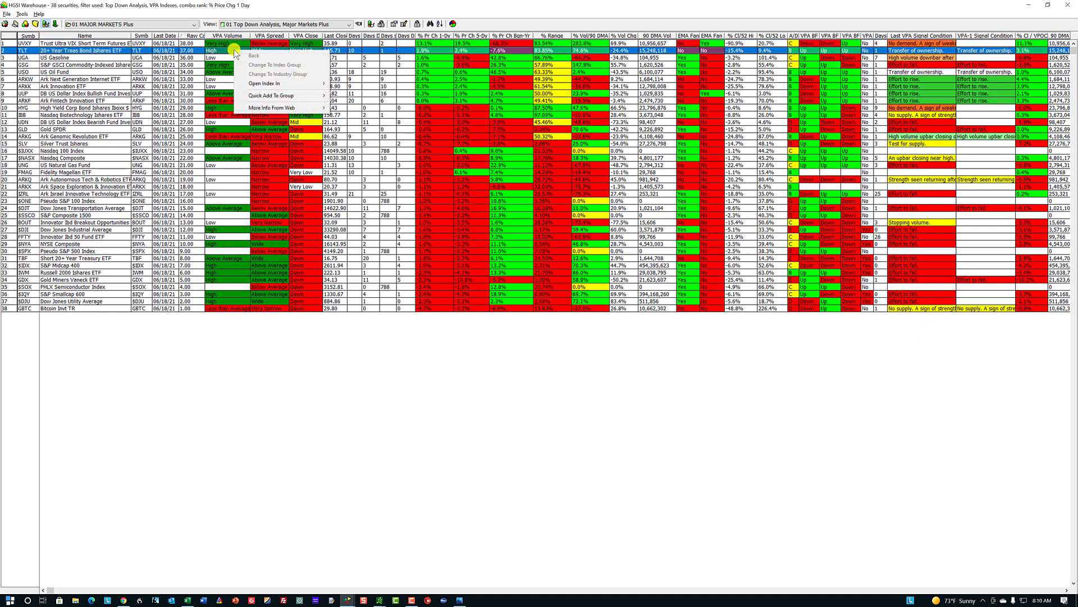
click(152, 50)
double_click(153, 50)
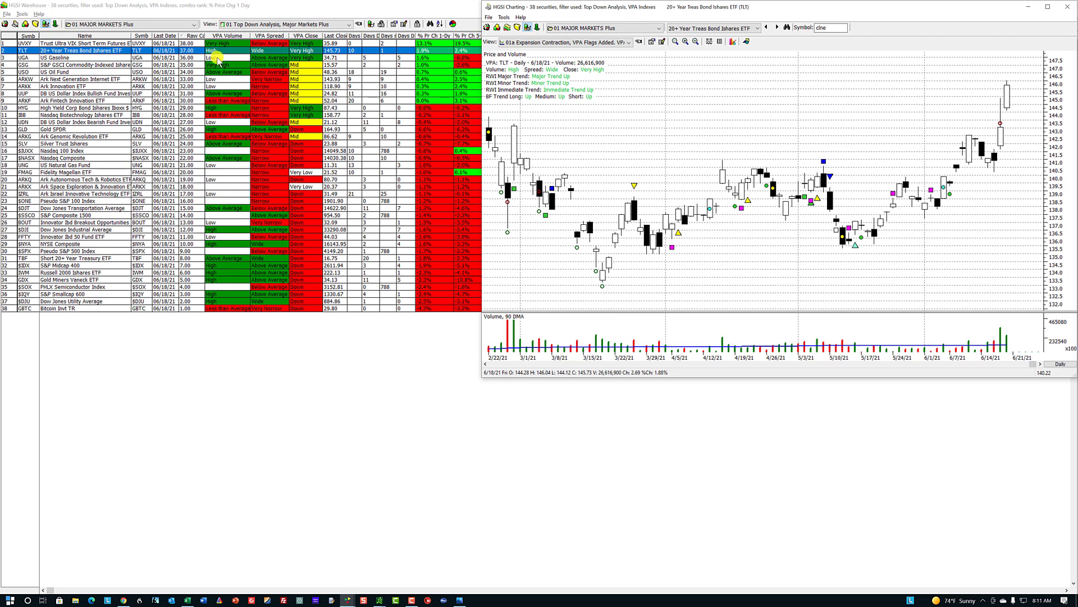
click(225, 58)
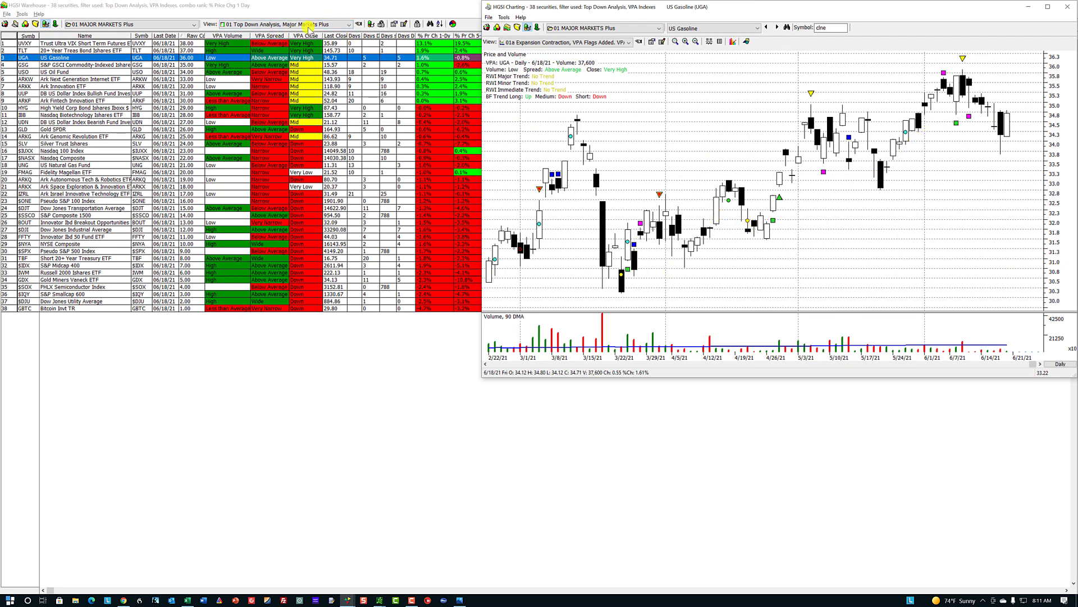
Restore the warehouse table to its smaller size below the weekly and daily UGA charts
double_click(437, 8)
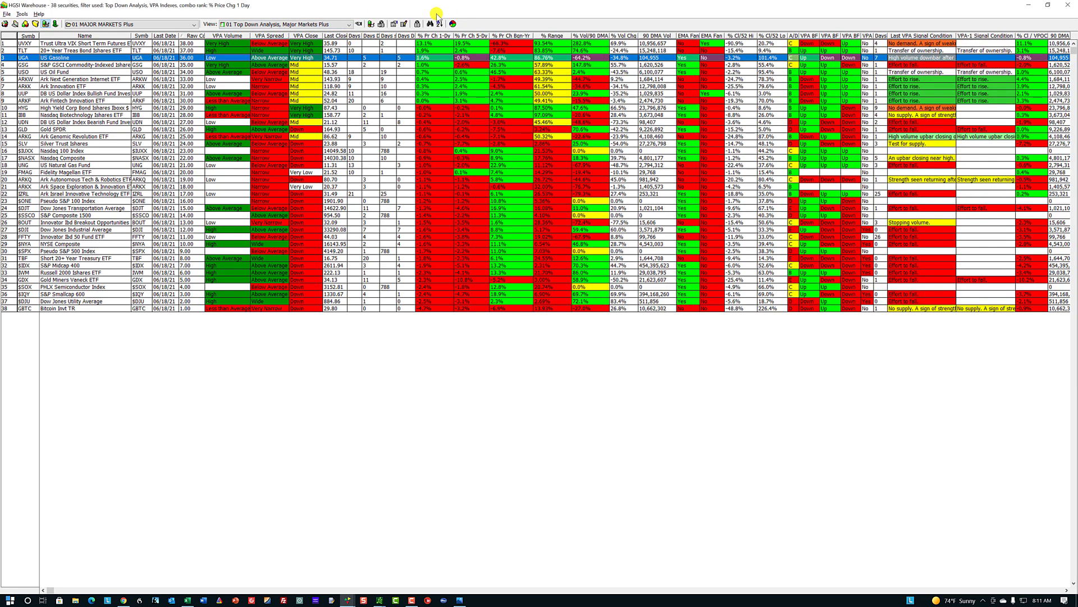
click(1048, 6)
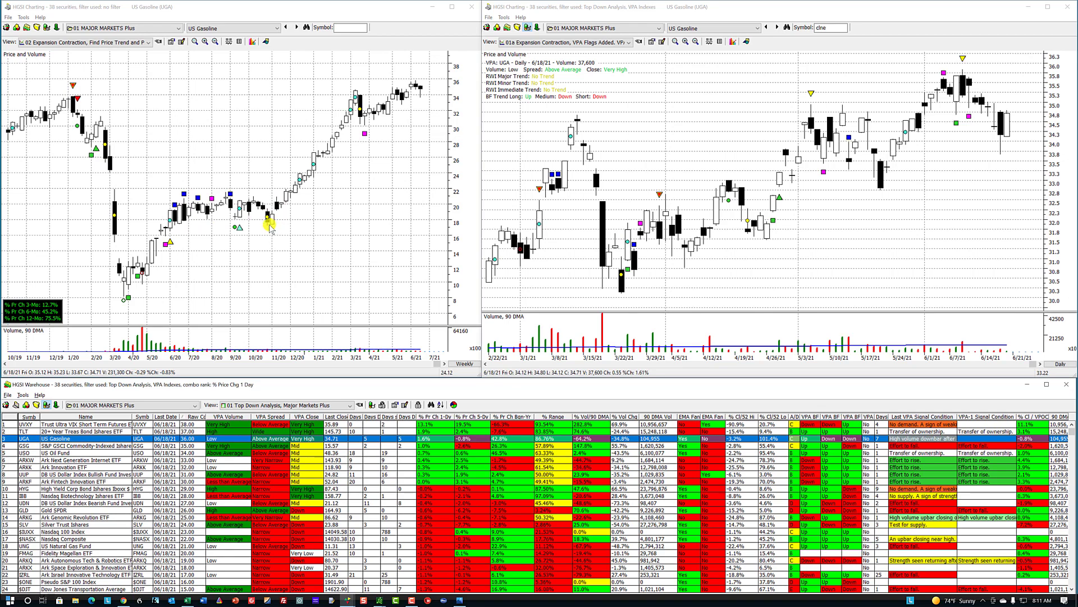
key(F1)
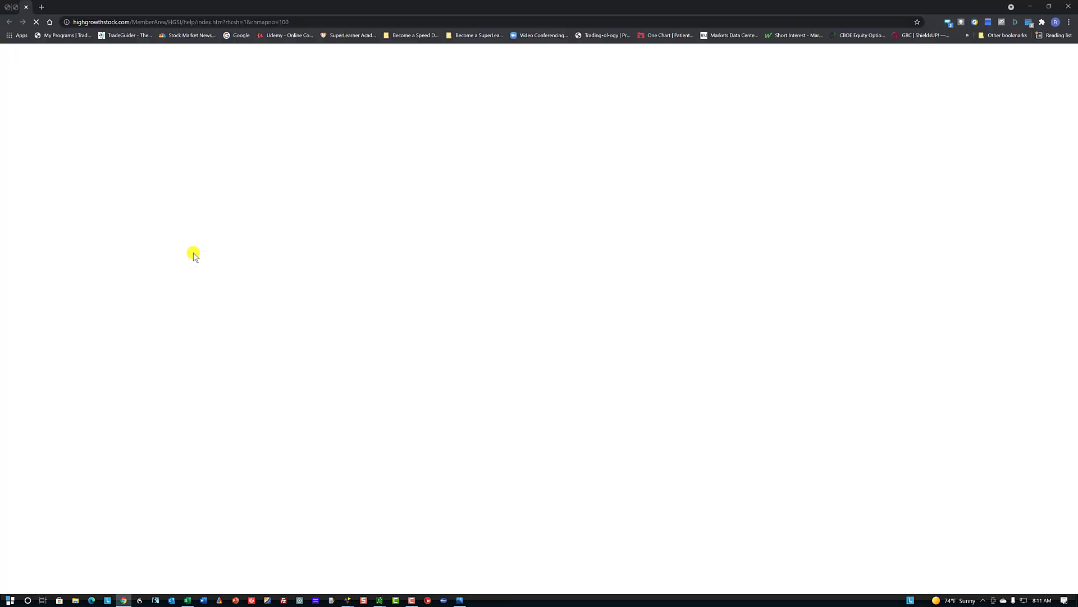
click(1030, 6)
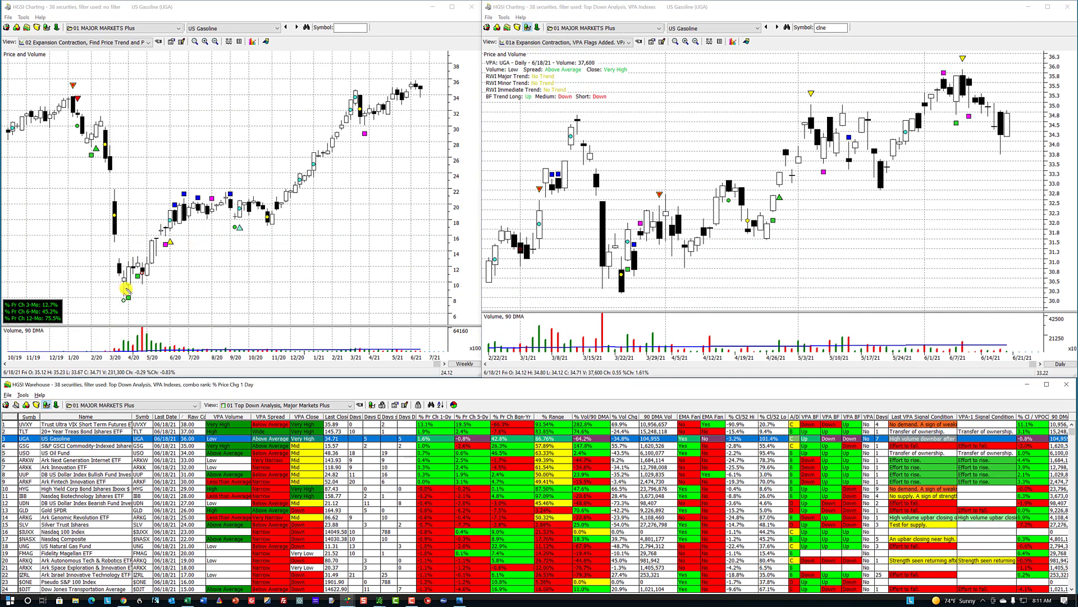
Draw red horizontal lines on the weekly UGA chart at the 2020 low, both bounds of the mid-2020 range, and the 2021 pullback's low and prior high
drag(167, 225, 286, 222)
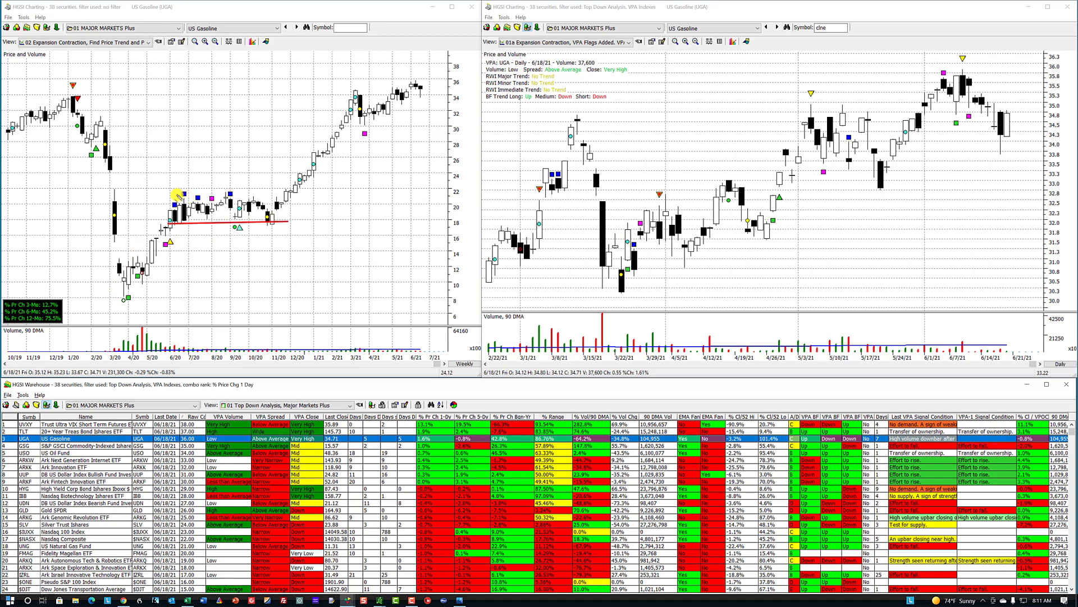
mouse_move(178, 194)
mouse_down()
mouse_move(318, 197)
mouse_move(299, 194)
mouse_up()
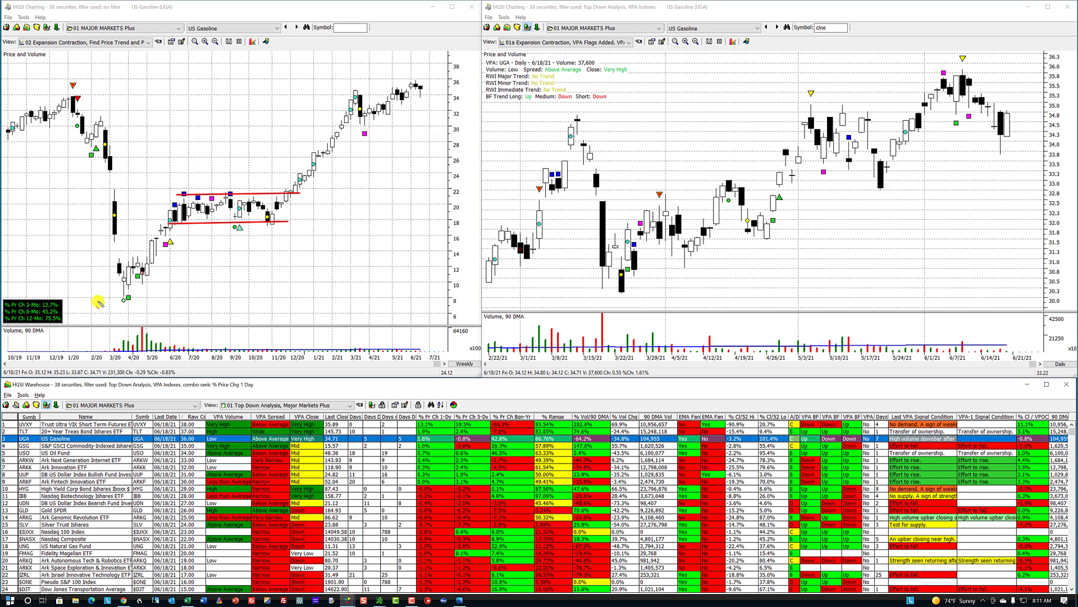
drag(97, 302, 154, 301)
drag(355, 127, 375, 126)
drag(356, 90, 434, 90)
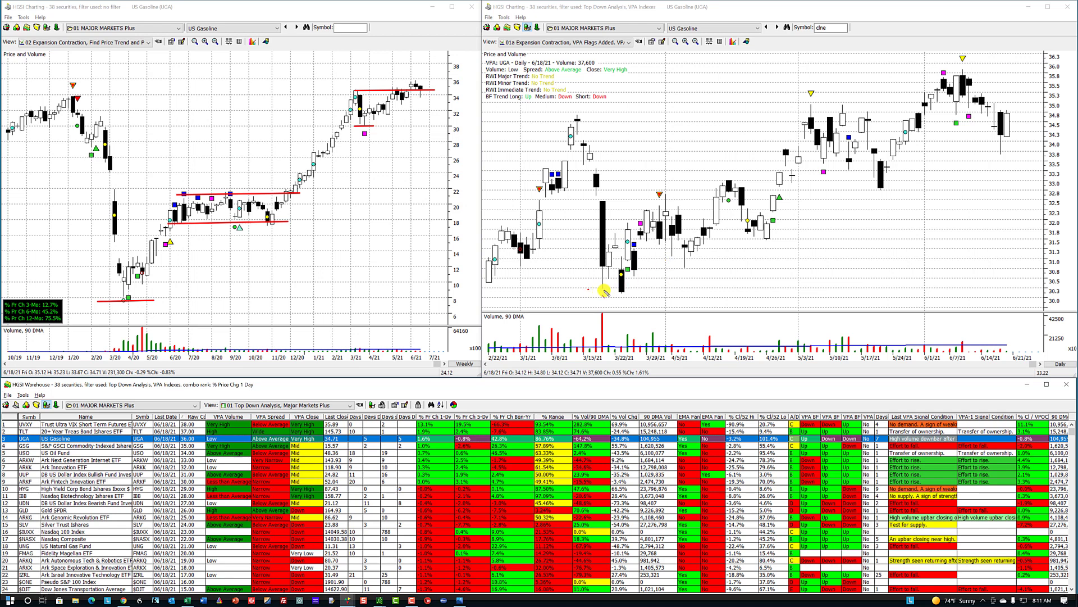
Draw red horizontal lines on the daily UGA chart at the successive March to May lows and the April and May resistance highs
drag(588, 289, 638, 289)
drag(672, 258, 788, 239)
drag(715, 178, 789, 178)
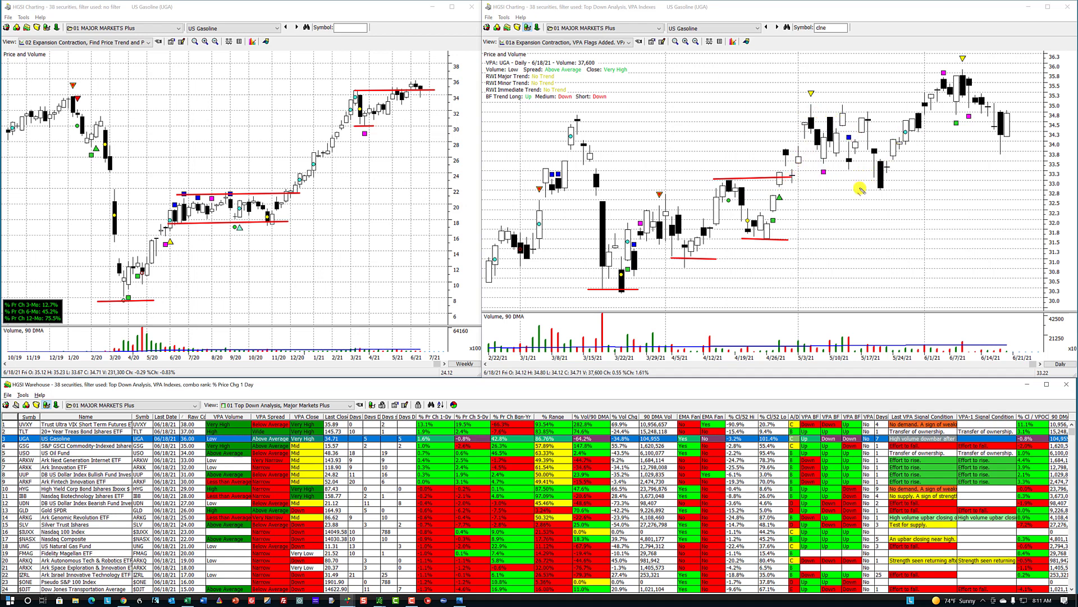
drag(856, 186, 906, 185)
drag(819, 113, 1004, 114)
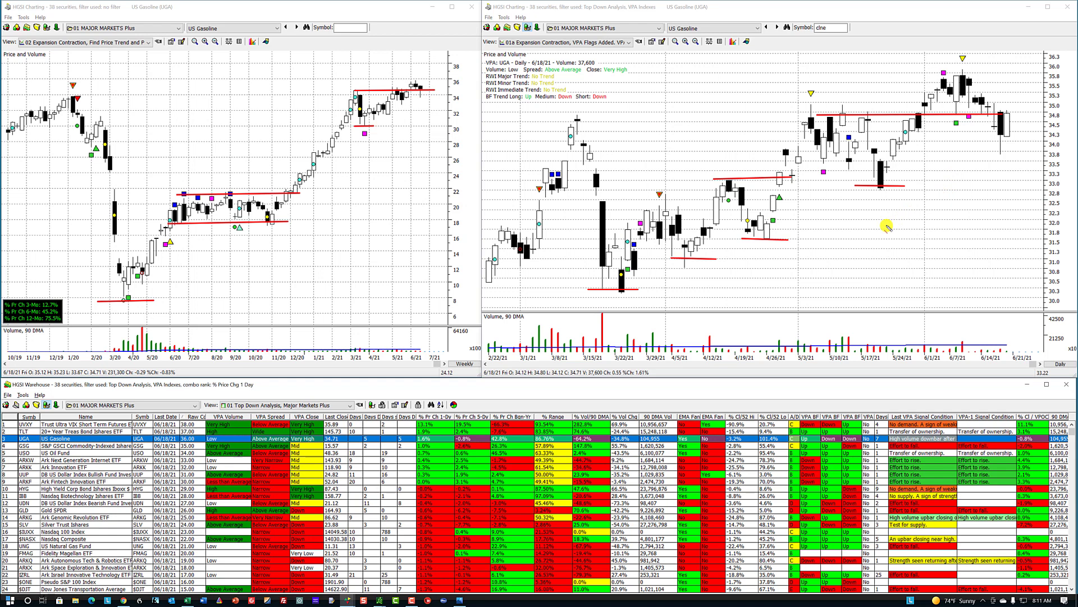
Step through the charts of the GSCI commodity ETF (GSG), US Oil Fund (USO) and Ark Next Generation Internet ETF (ARKW)
click(192, 445)
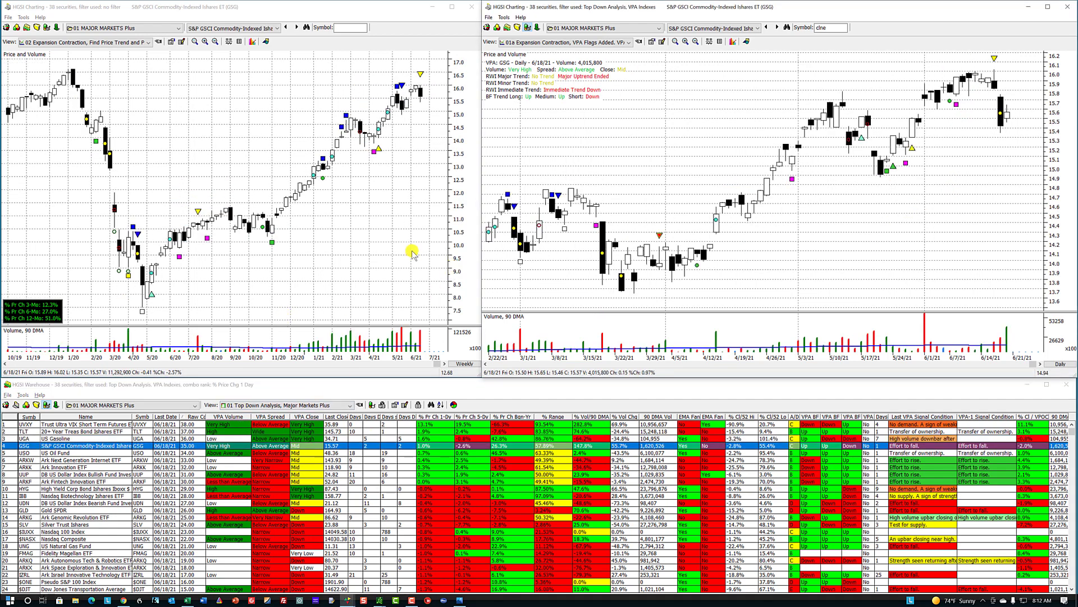
click(168, 453)
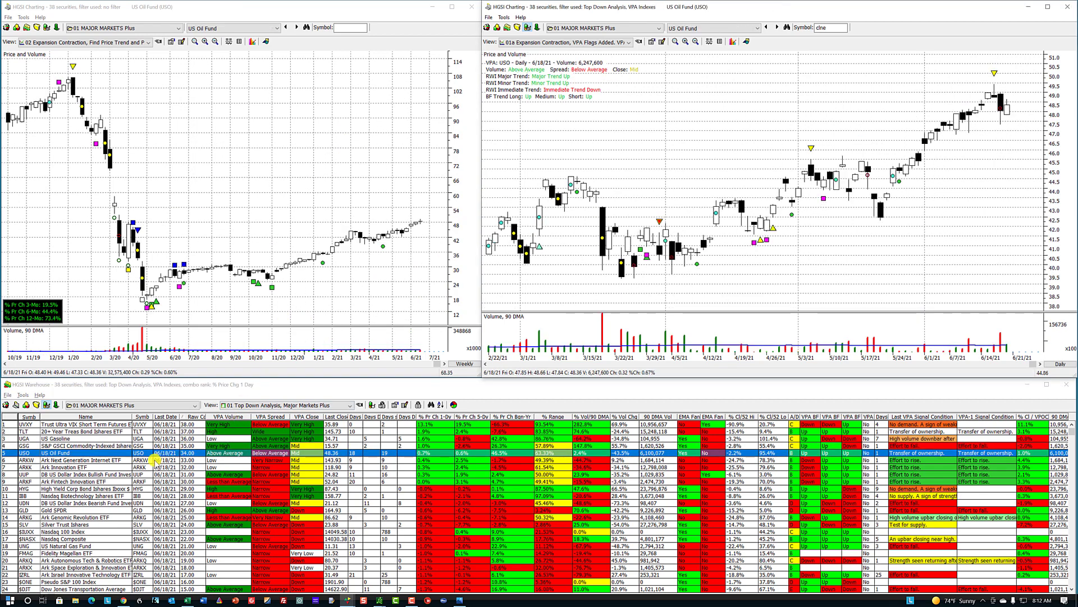
click(159, 460)
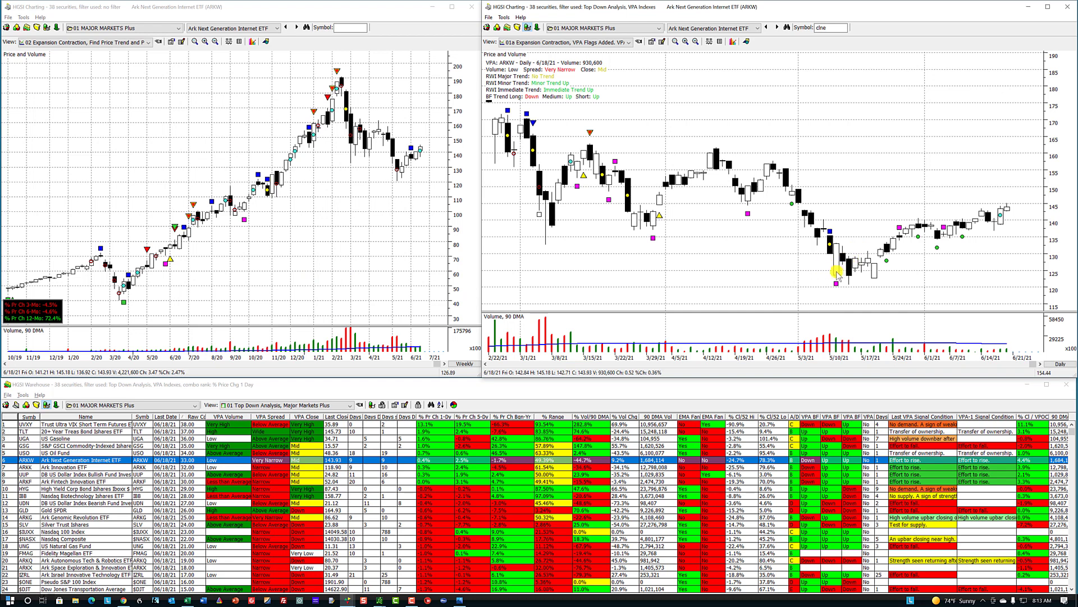
Examine the VPA readings of the flagged 5/21/21, 6/9/21 and 5/25/21 bars on the daily ARKW chart
click(943, 247)
click(888, 259)
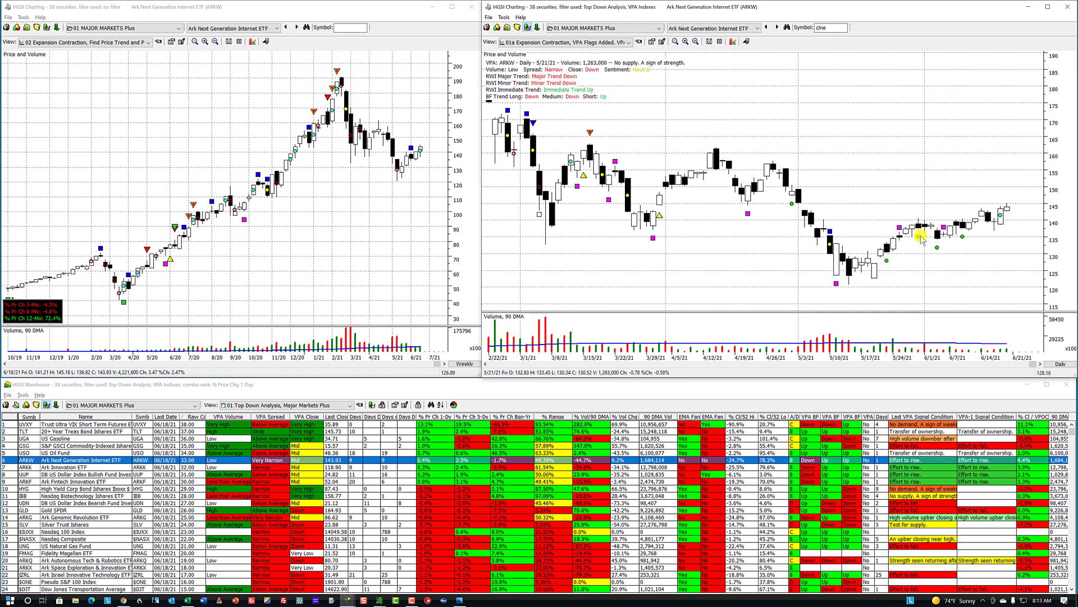
click(921, 238)
click(916, 227)
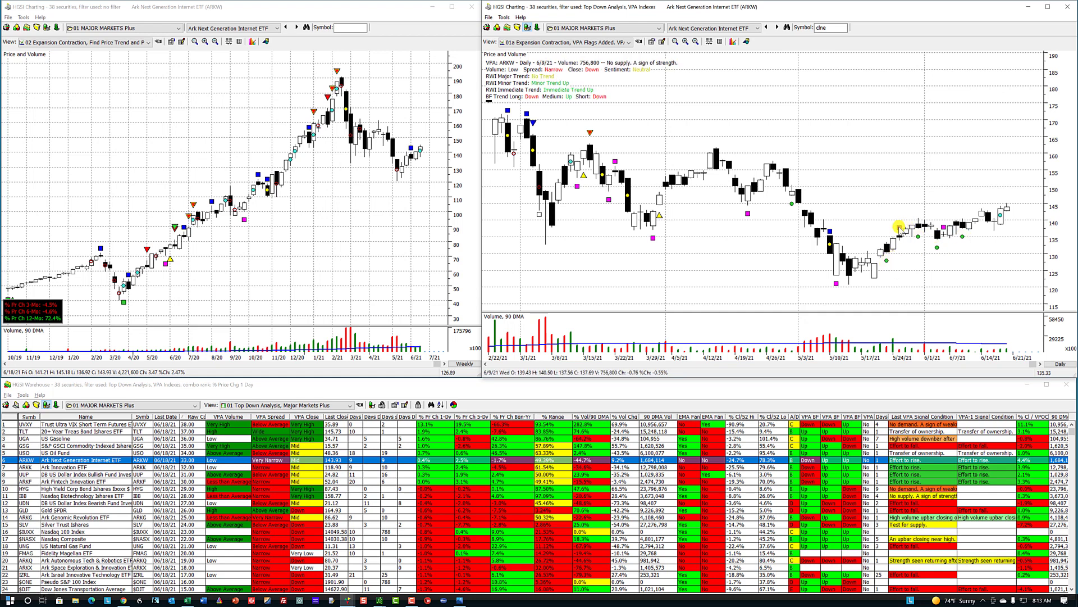
click(907, 227)
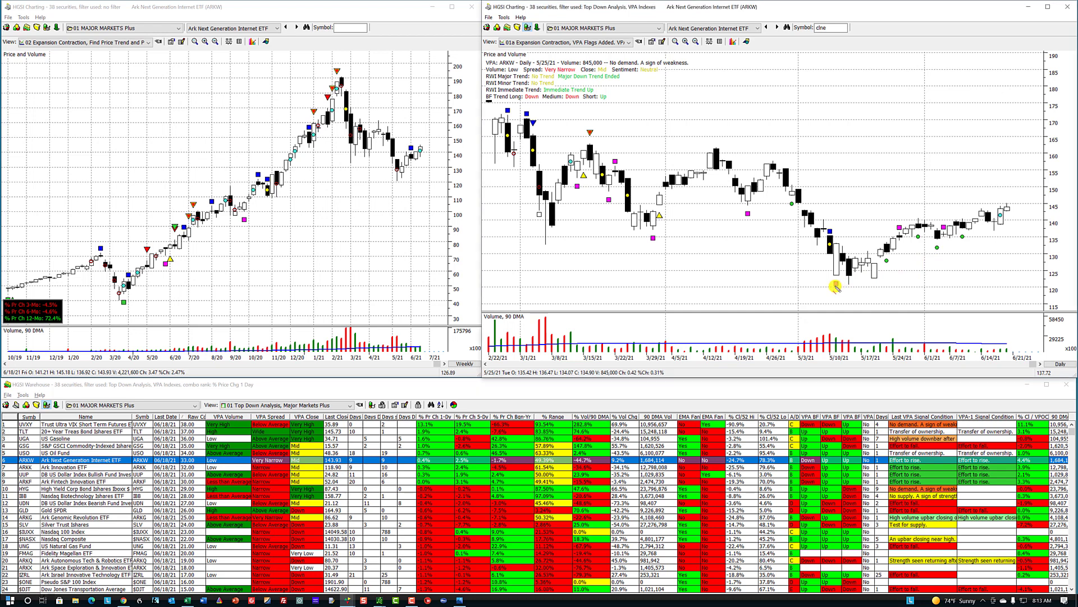
Mark the May low and June support and resistance on daily ARKW, plus the weekly resistance and recent low, in red, and clear the markings
drag(838, 284, 877, 287)
drag(924, 239, 995, 239)
drag(909, 225, 1015, 225)
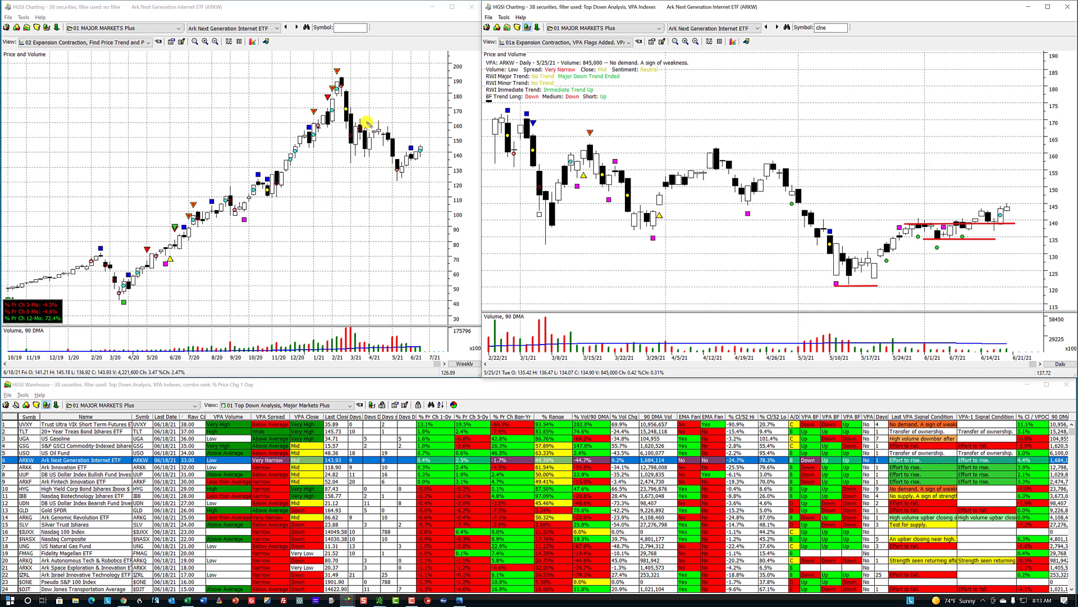
drag(366, 121, 454, 122)
drag(377, 184, 426, 184)
key(Escape)
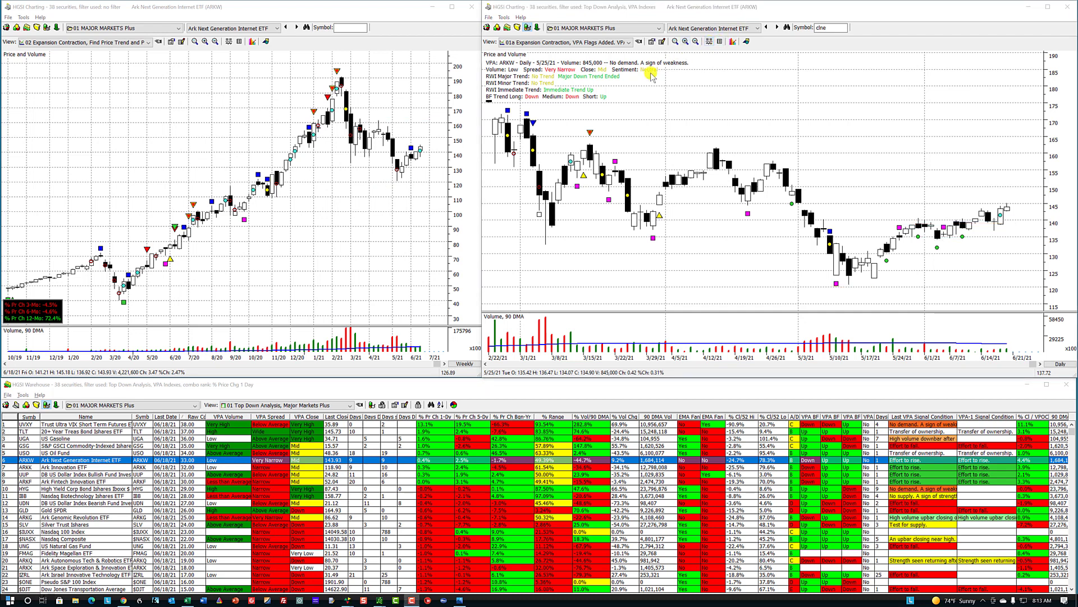
Chart the Ark Innovation ETF (ARKK) and compare its 90-day average volume with the ARKW and HYG rows in the warehouse
click(82, 468)
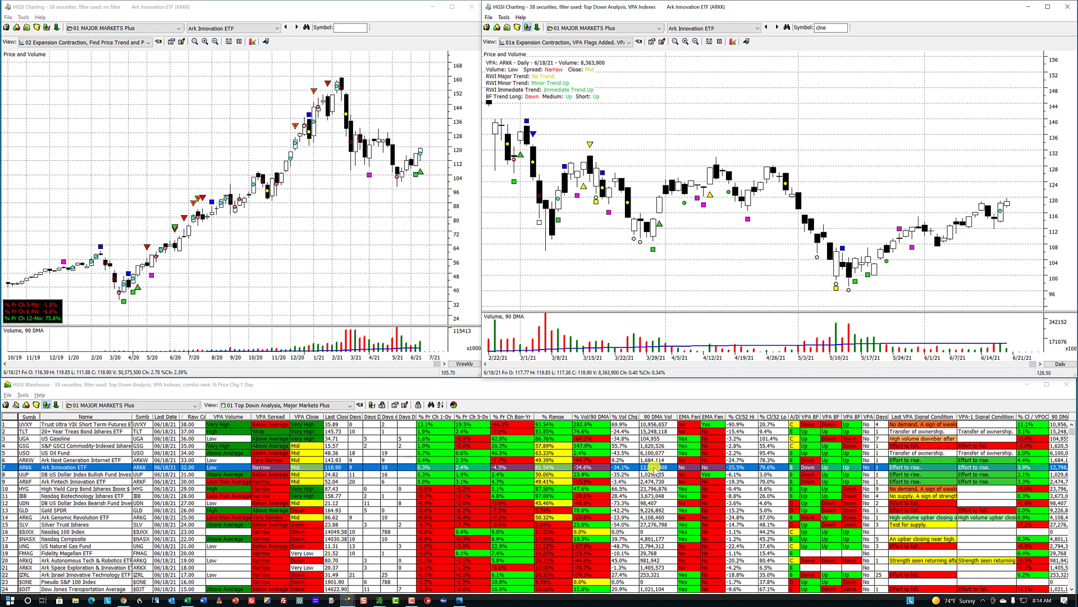
click(655, 461)
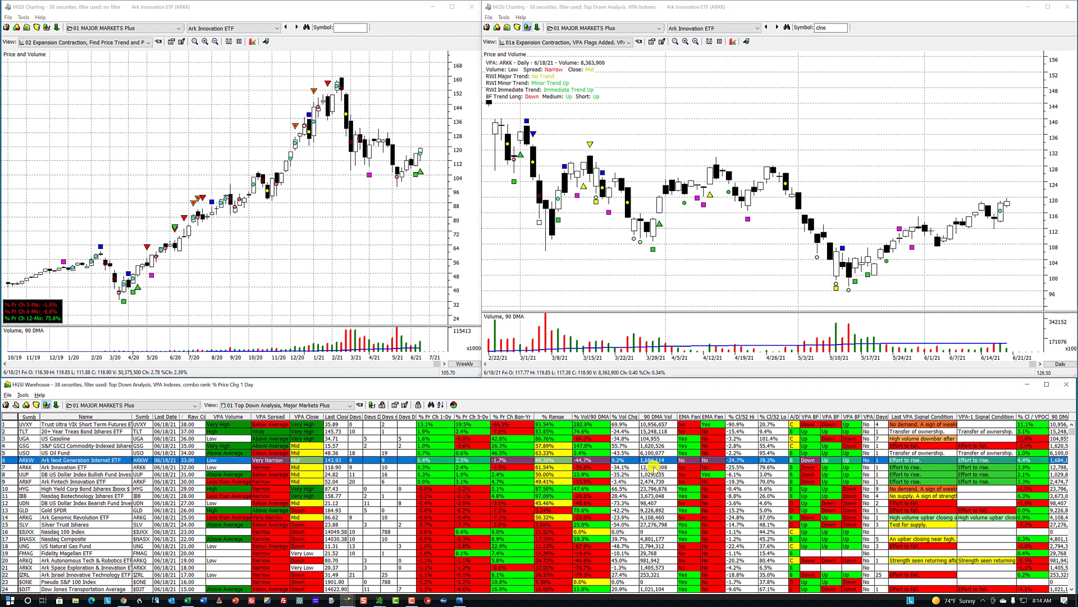
click(655, 466)
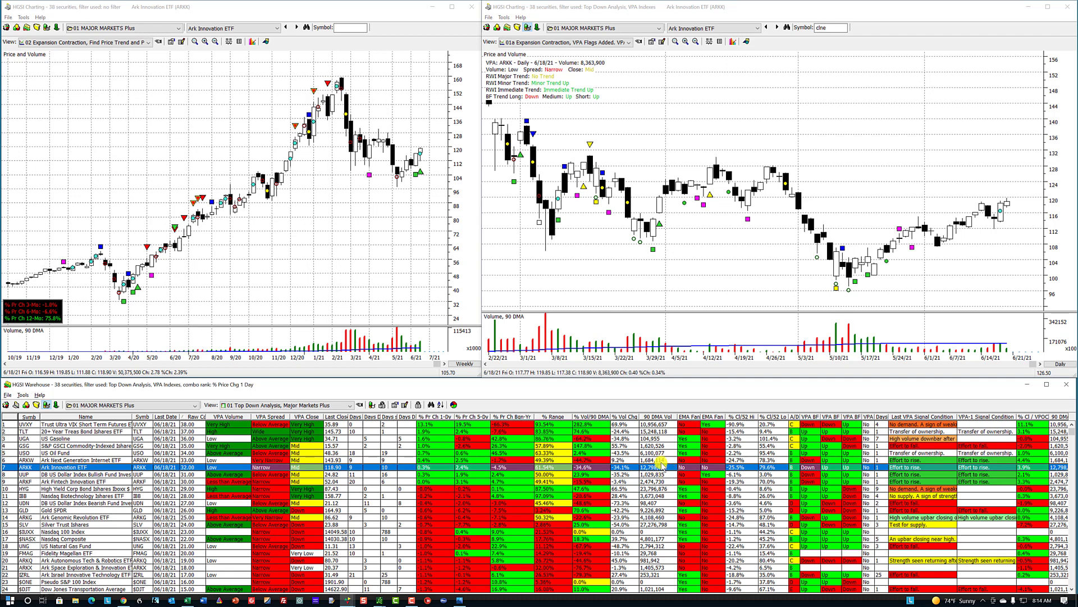
click(662, 461)
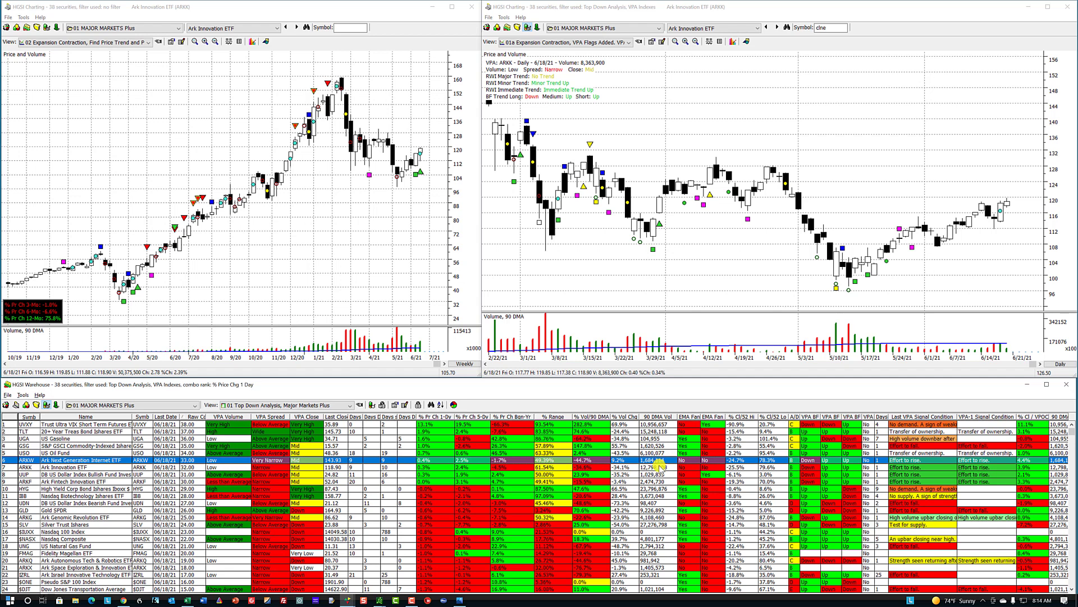
click(660, 467)
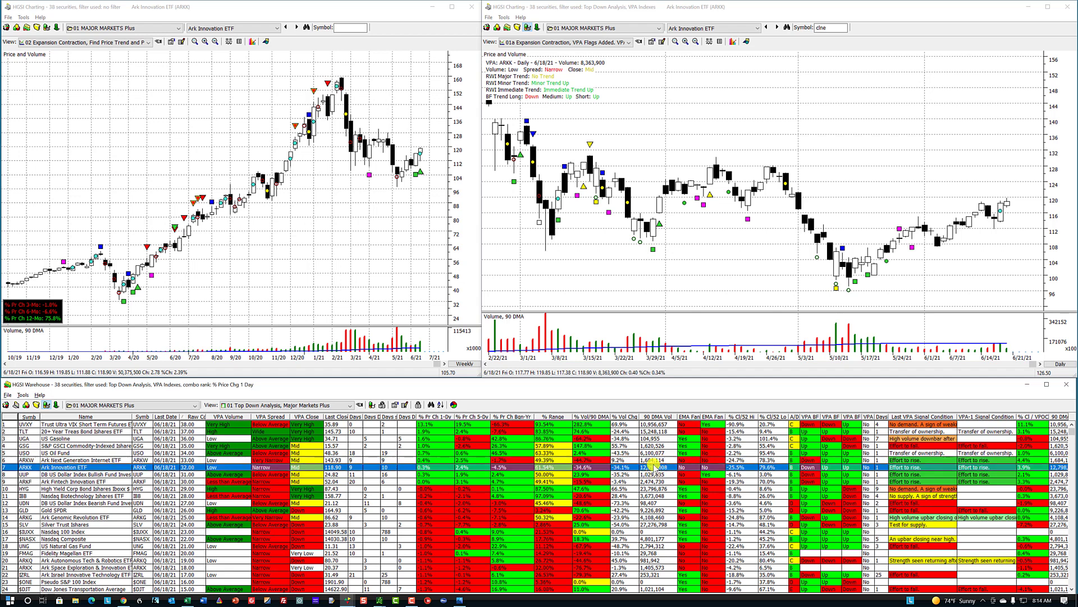
click(653, 489)
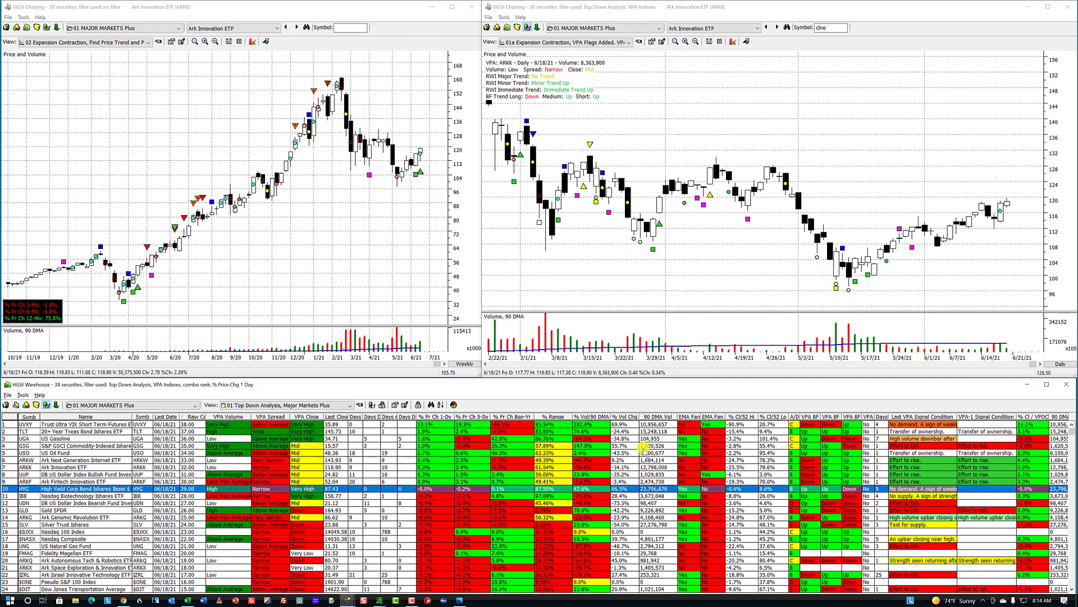
click(659, 468)
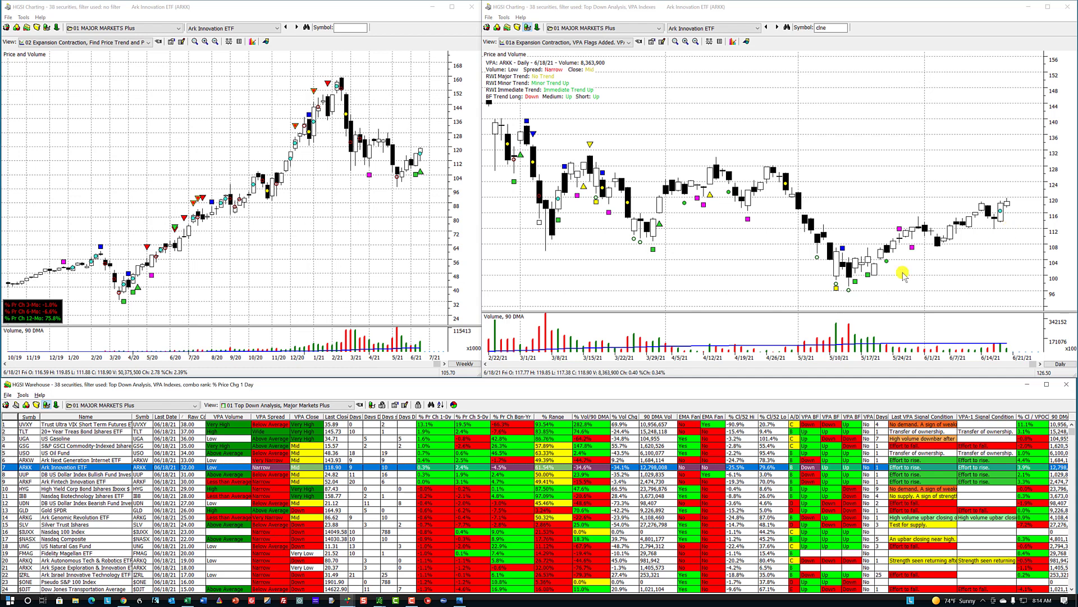
Examine the VPA readings of the flagged May bars and the 6/17/21 bar on the daily ARKK chart
click(849, 291)
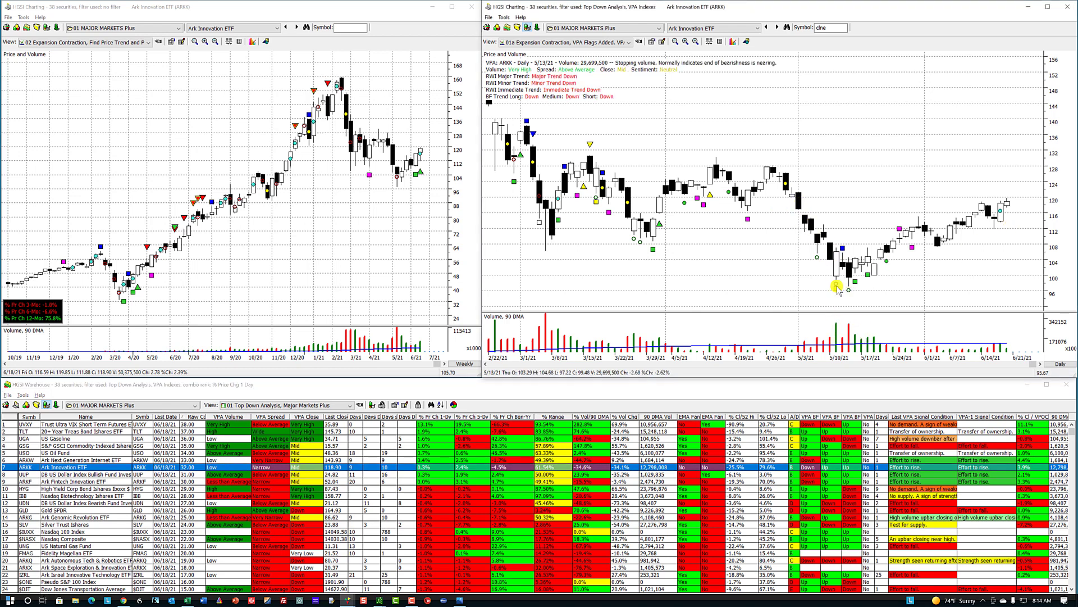
click(818, 260)
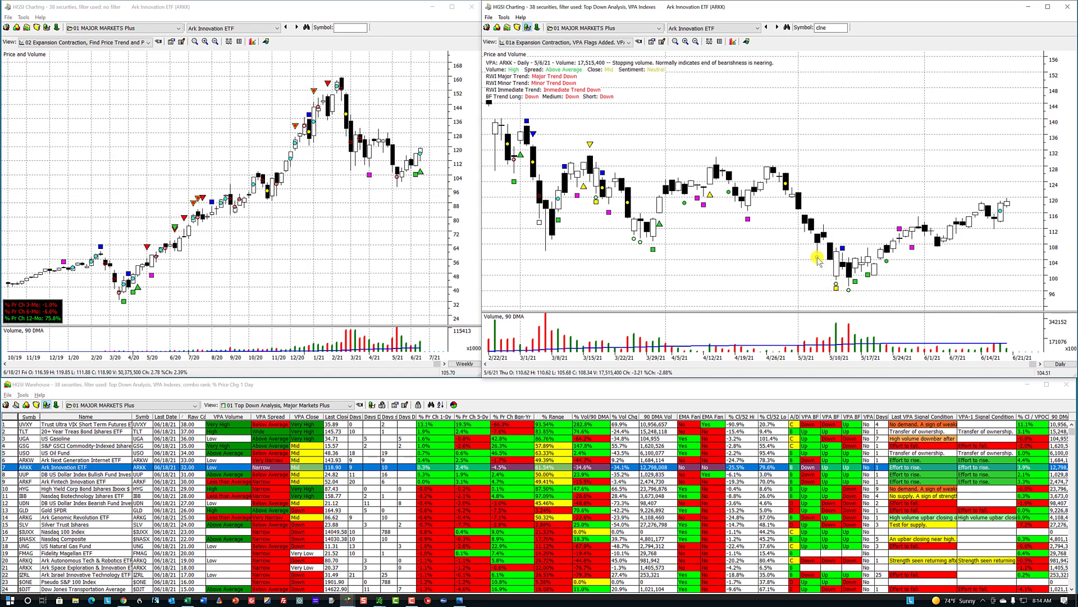
click(836, 286)
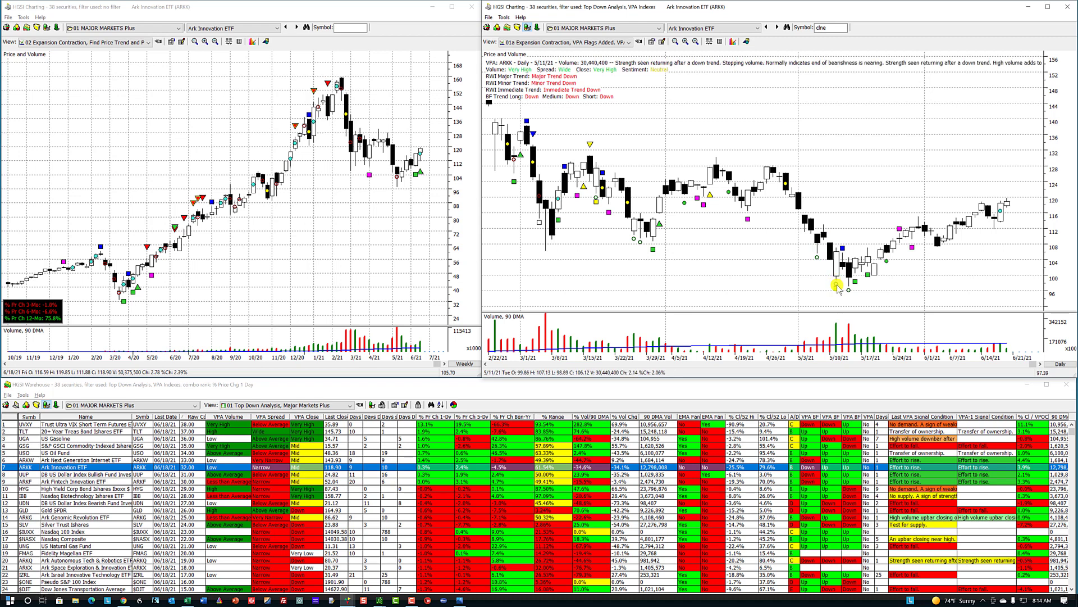
click(849, 293)
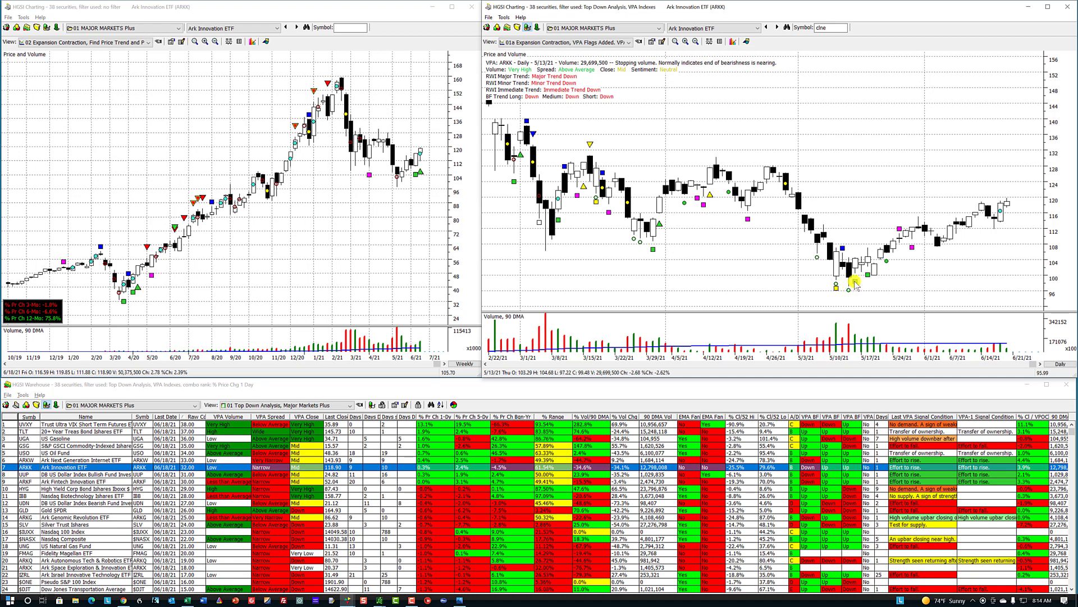
click(863, 279)
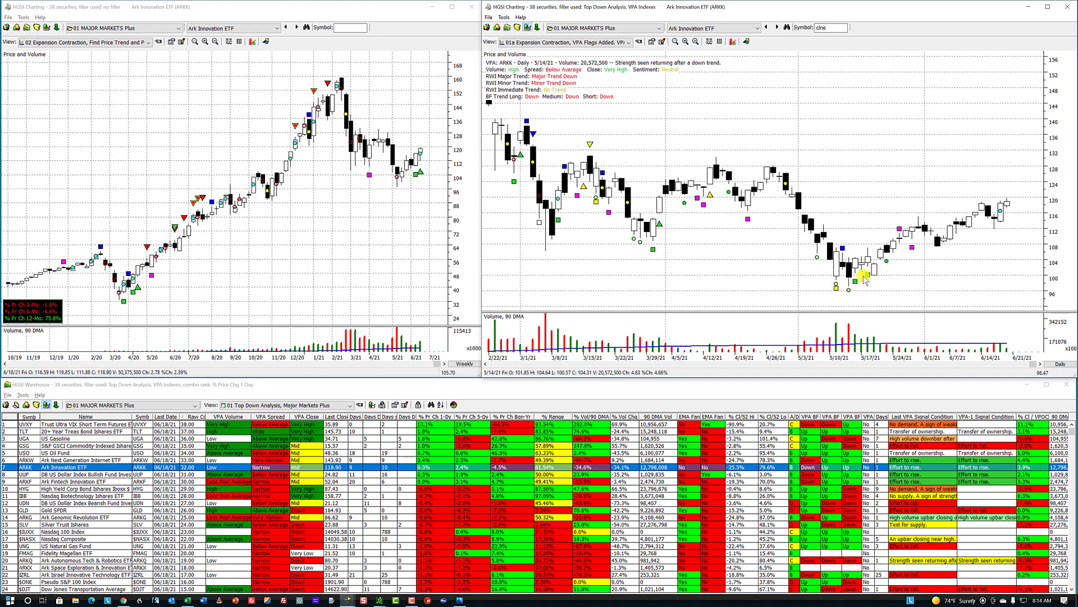
click(869, 277)
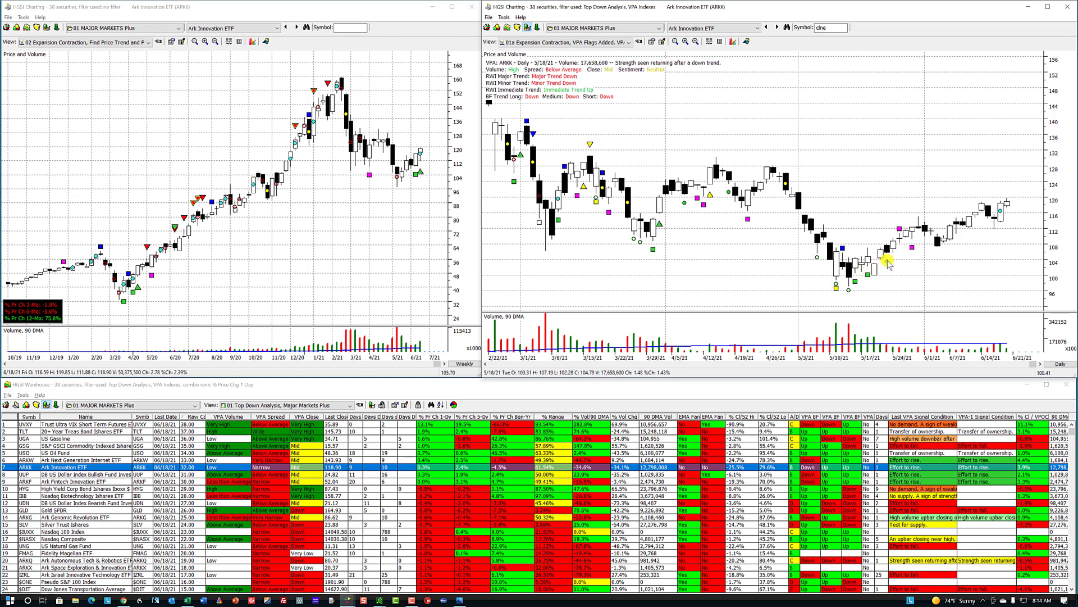
click(886, 261)
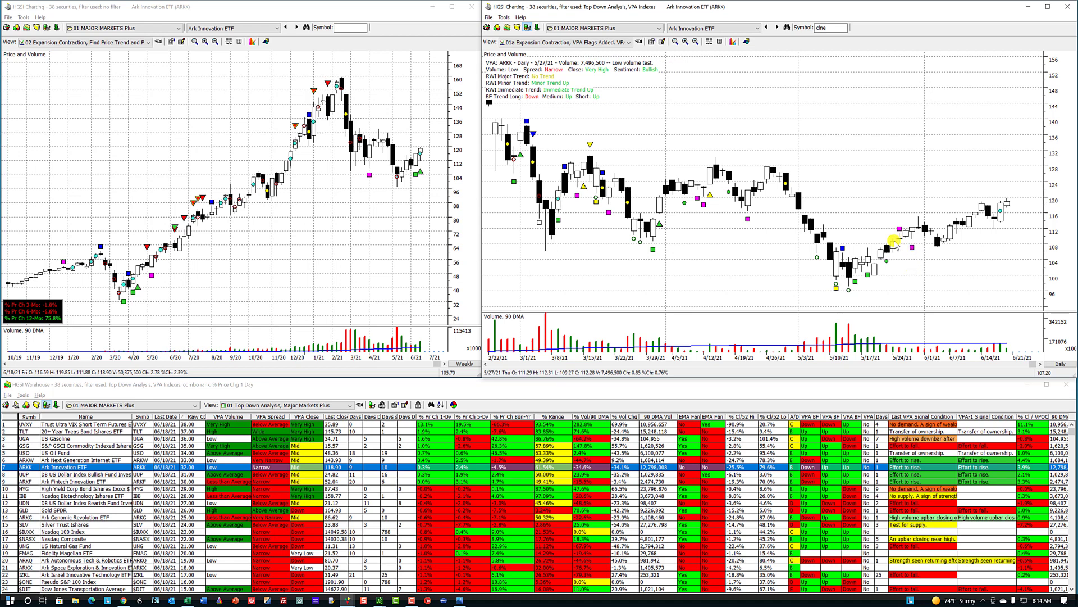
click(1001, 217)
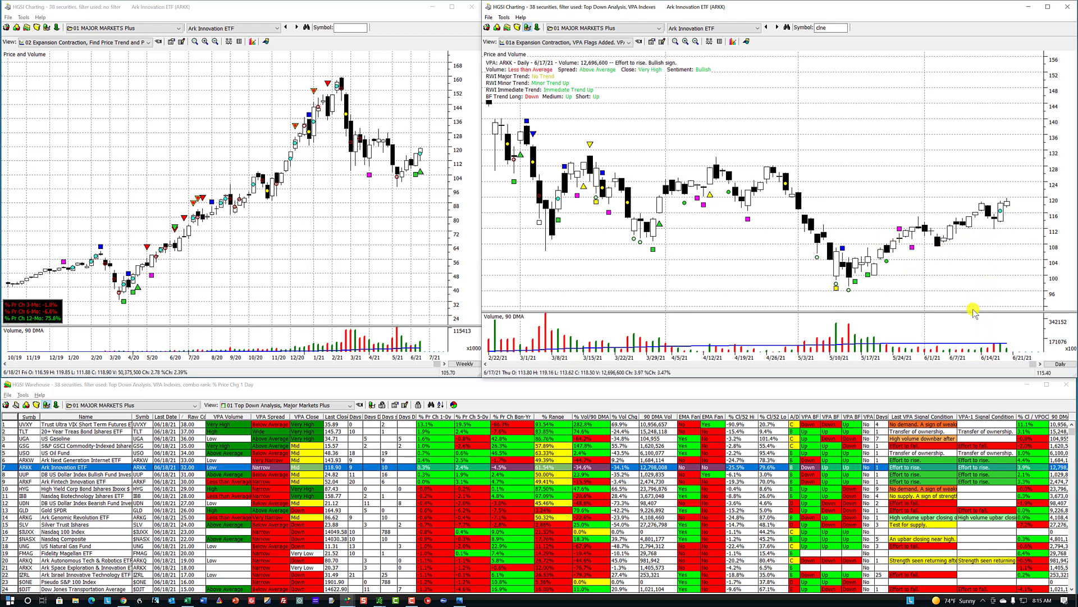
Switch the daily ARKK chart to the 10 Expansion Contraction, PPivots, VPOC view and mark the May and June areas of its expansion/contraction panels
click(578, 43)
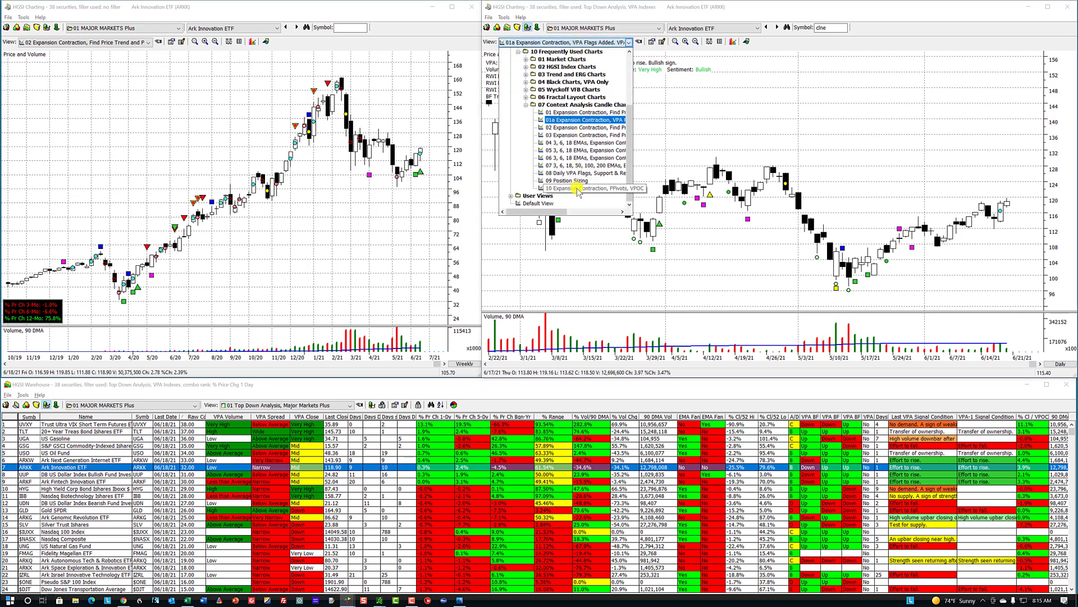
click(577, 188)
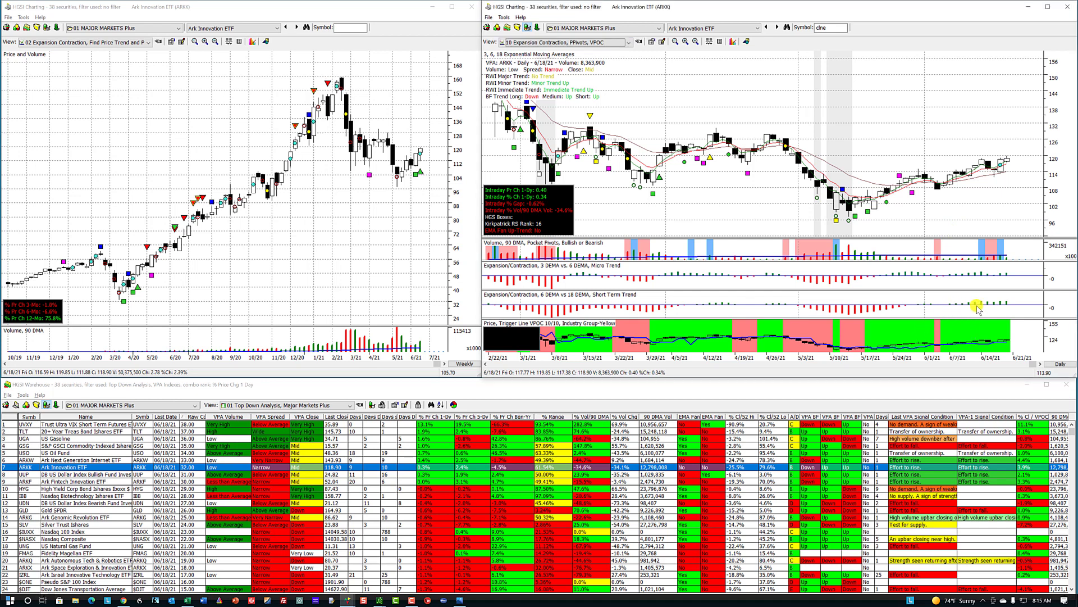
drag(960, 305, 943, 317)
drag(881, 305, 868, 319)
drag(893, 266, 882, 273)
drag(926, 293, 919, 301)
mouse_move(960, 259)
mouse_down()
mouse_move(946, 273)
mouse_move(957, 315)
mouse_move(936, 333)
mouse_up()
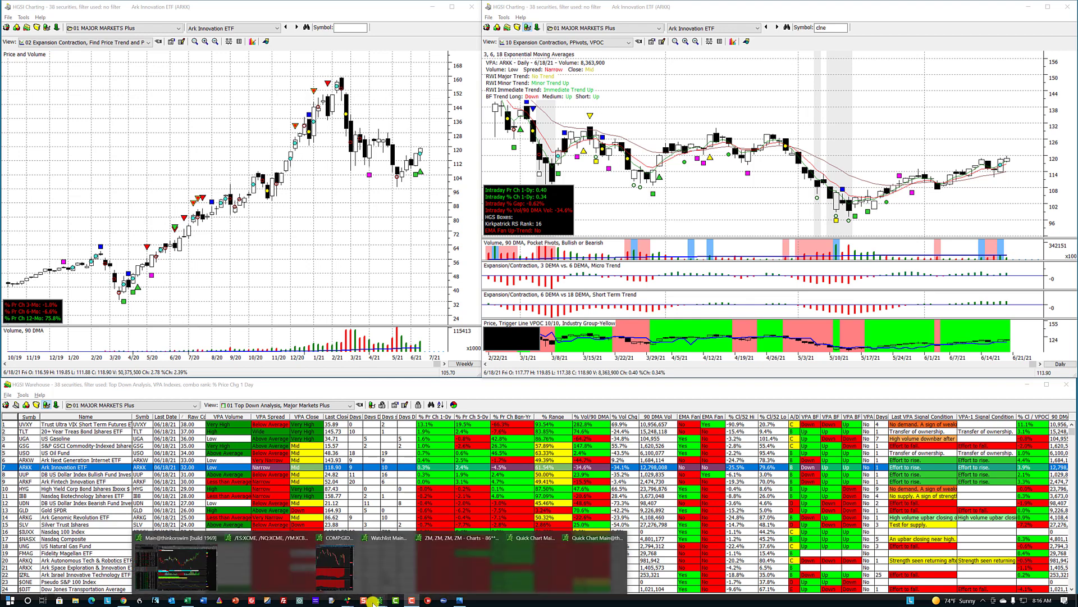
Switch to the thinkorswim COMP:GIDS 5-minute chart, examine the Nasdaq and NYSE breadth over the previous days, and minimize it
click(334, 559)
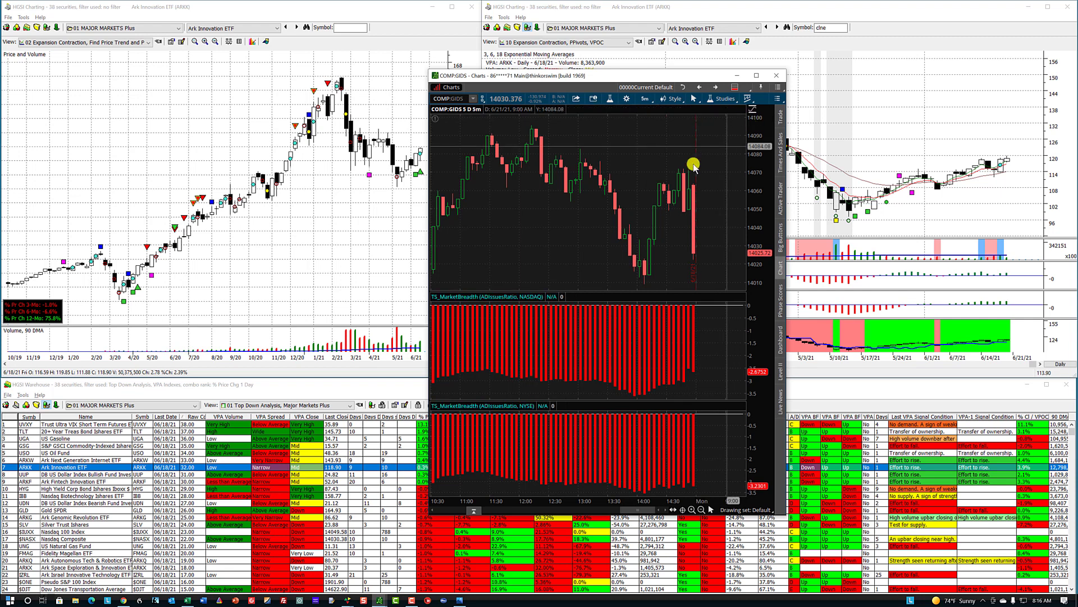
scroll(672, 169, up, 1)
scroll(671, 168, up, 10)
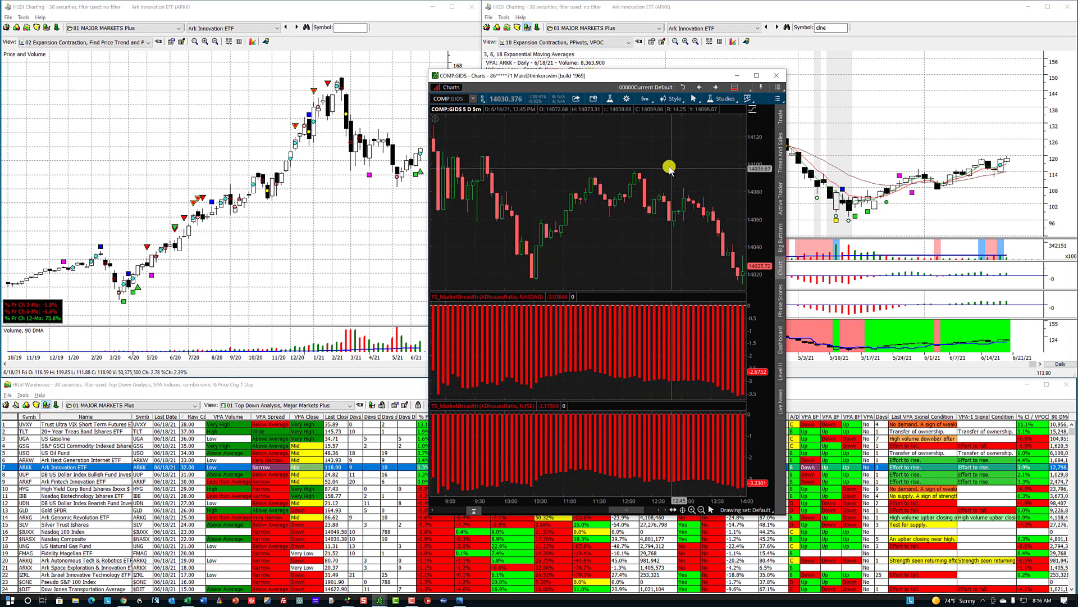
scroll(668, 164, up, 15)
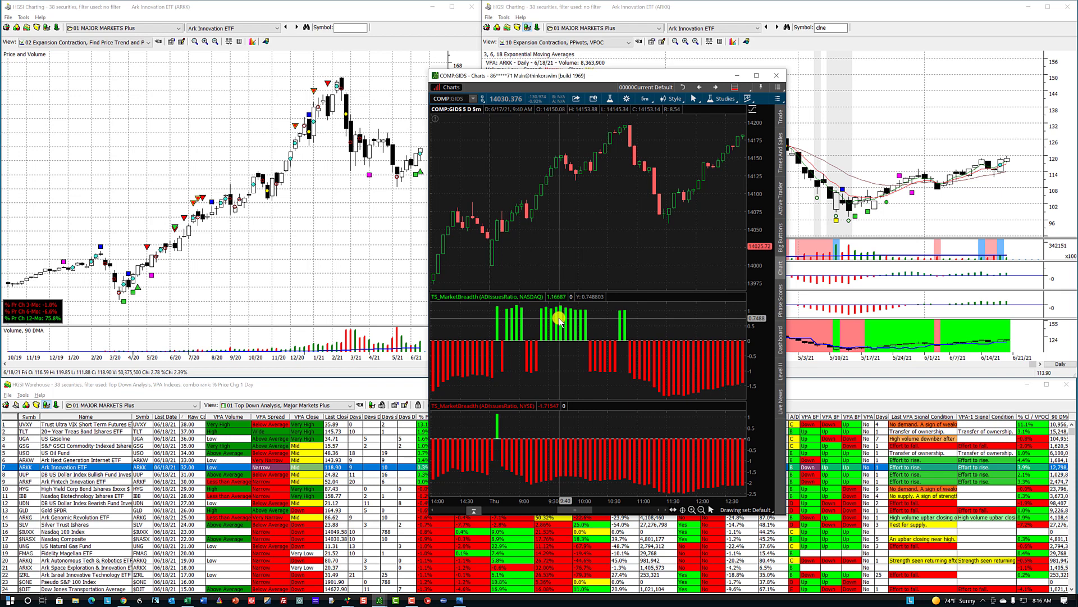
scroll(559, 320, down, 10)
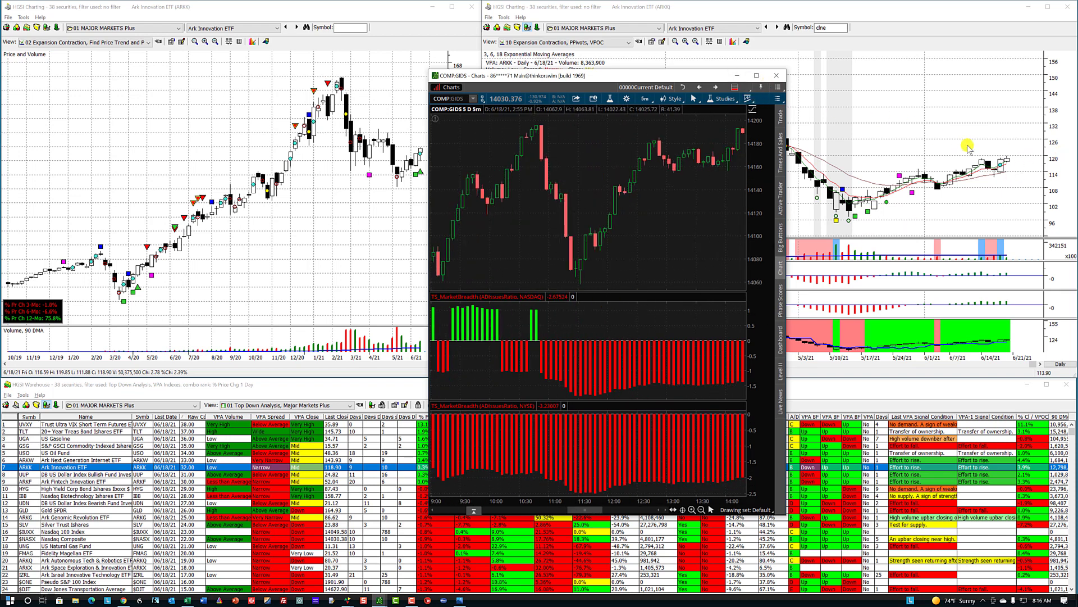
click(738, 78)
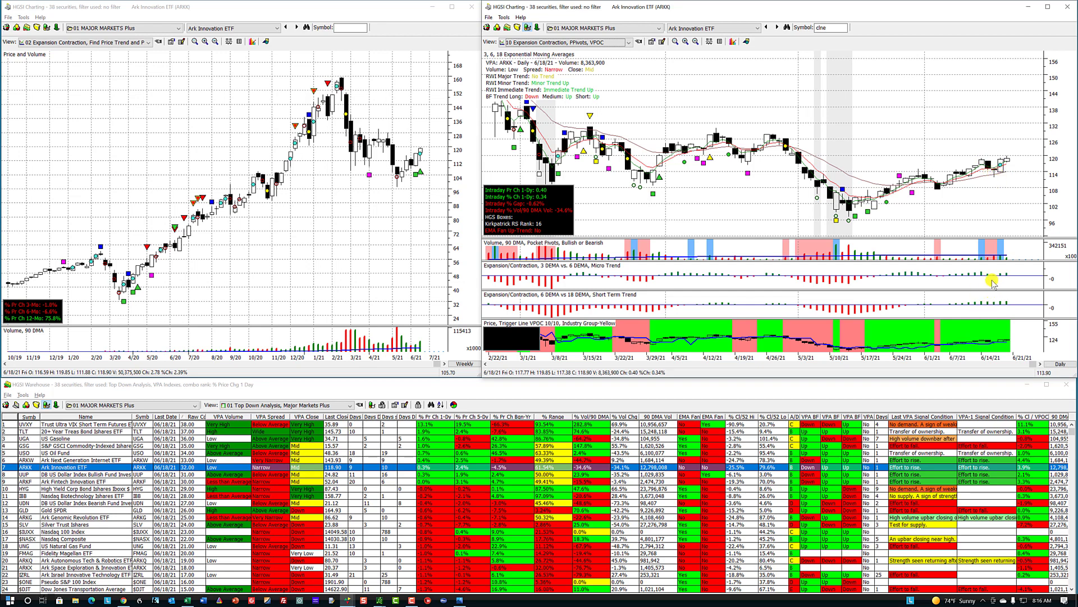
Chart Bitcoin Invt TR (GBTC) and the PHLX Semiconductor Index ($SOX) from the warehouse list
click(201, 461)
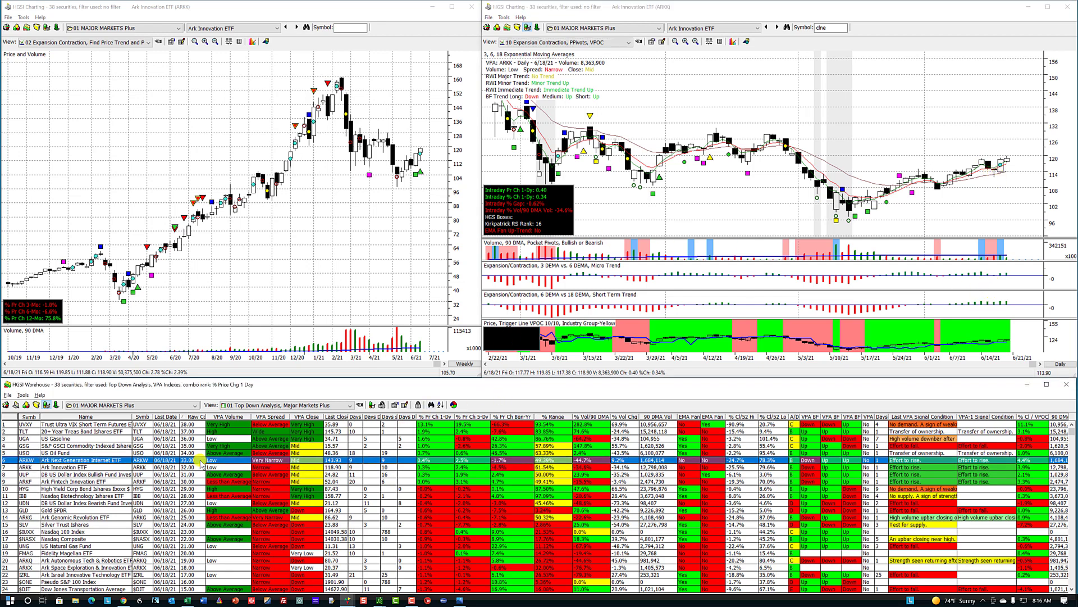
scroll(201, 462, down, 5)
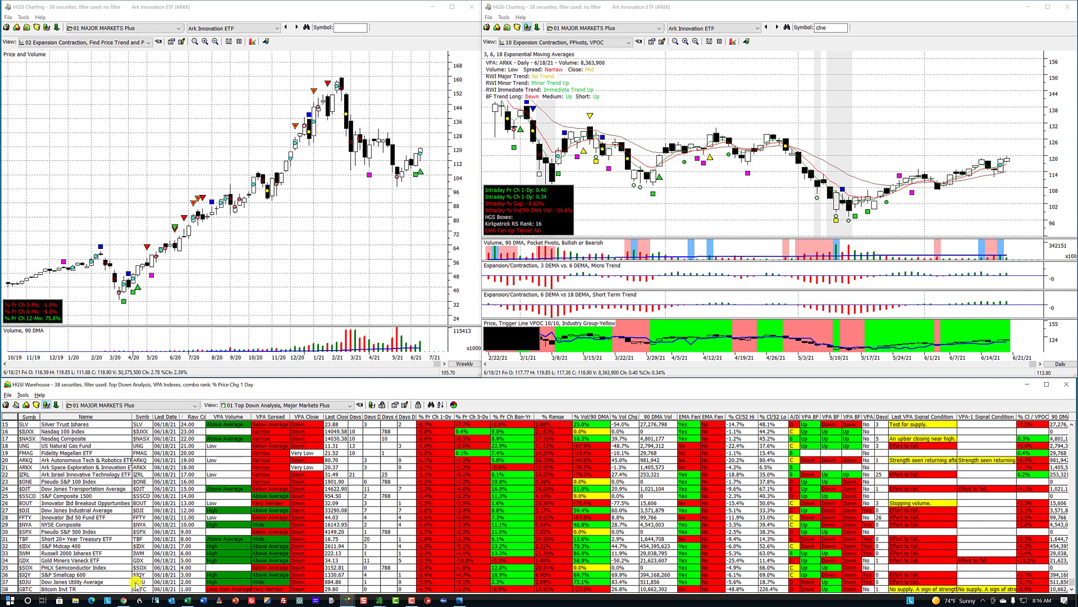
click(134, 587)
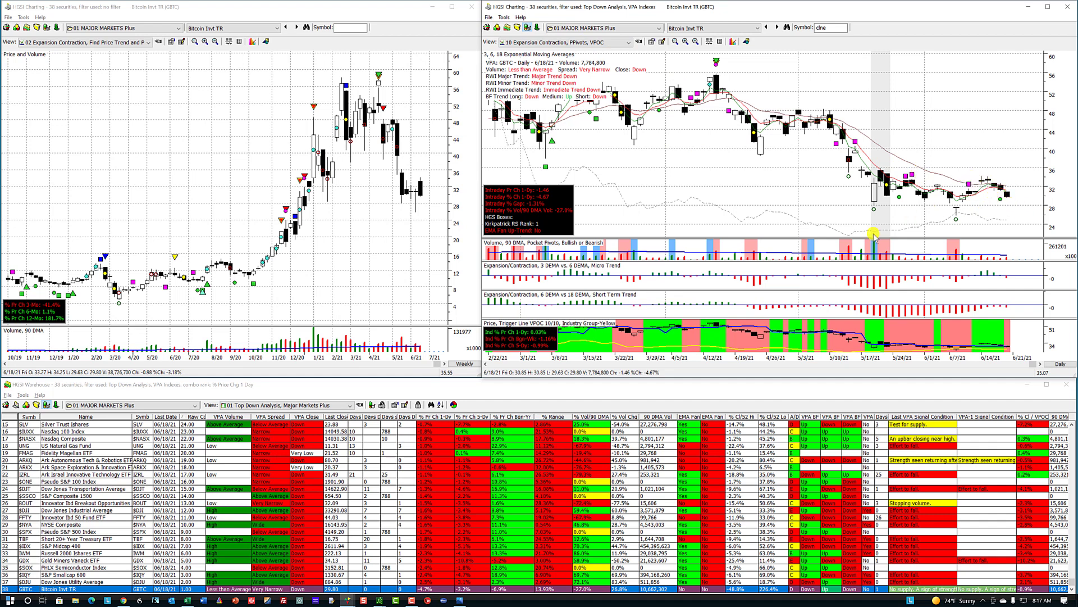
click(104, 567)
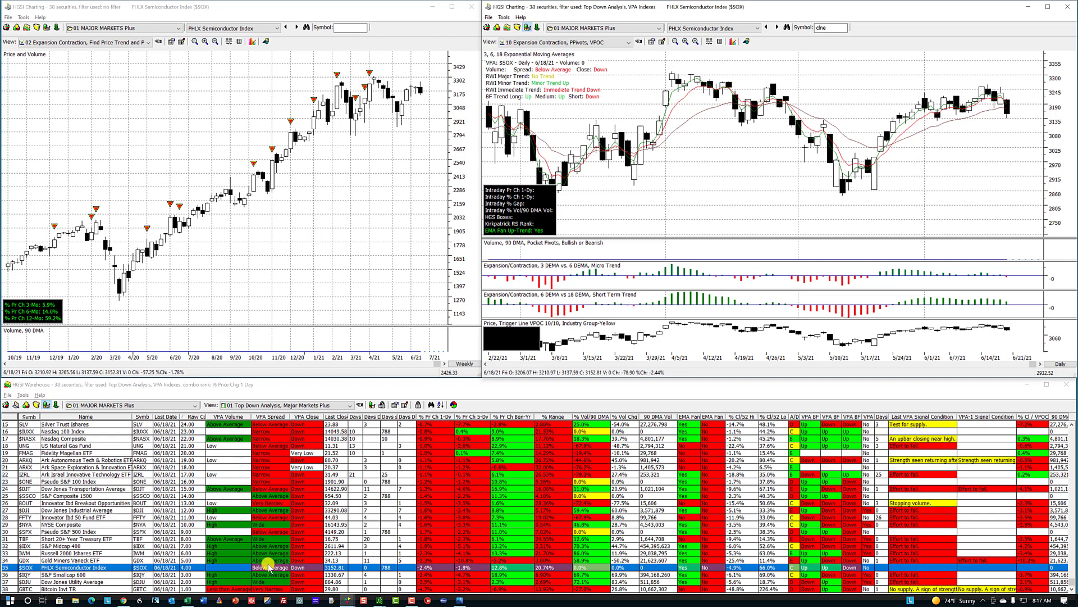
scroll(424, 481, up, 5)
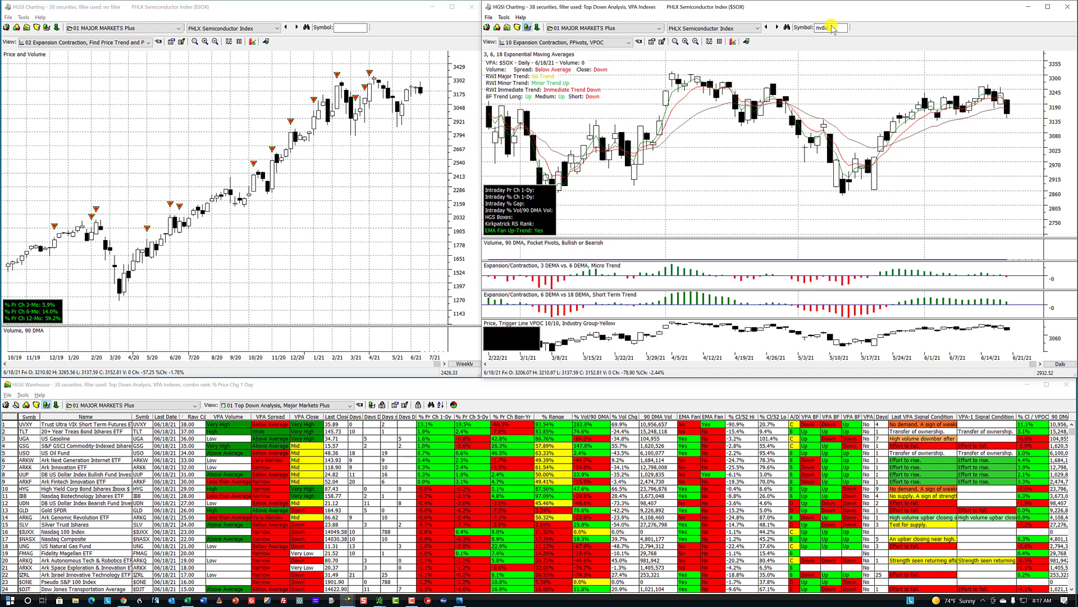
Chart Nvidia (NVDA), maximize the daily chart window, and load Roku (ROKU) into it
key(Return)
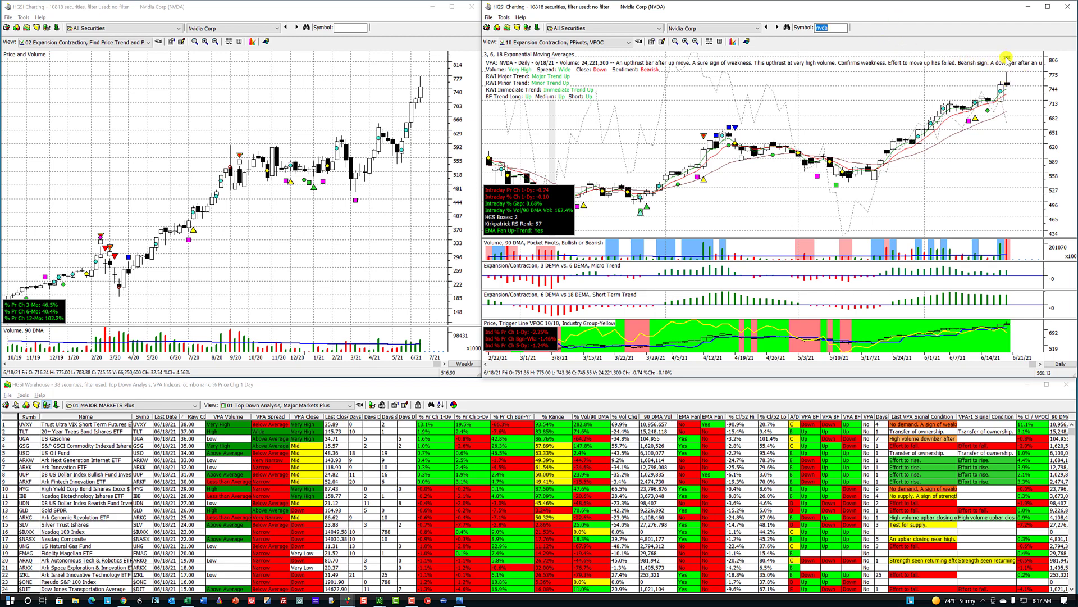
click(1048, 7)
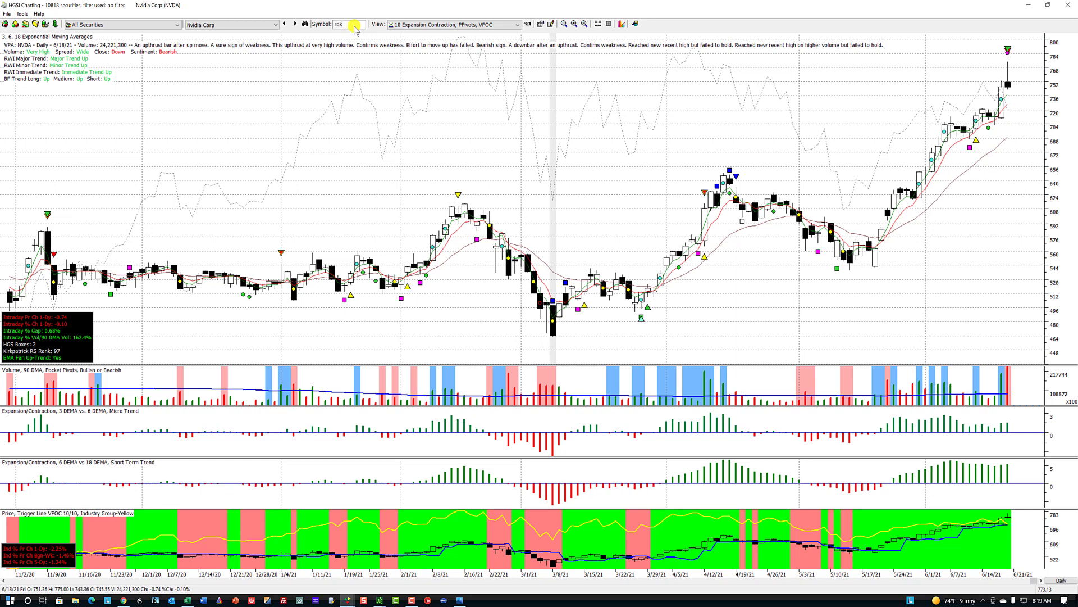
key(Return)
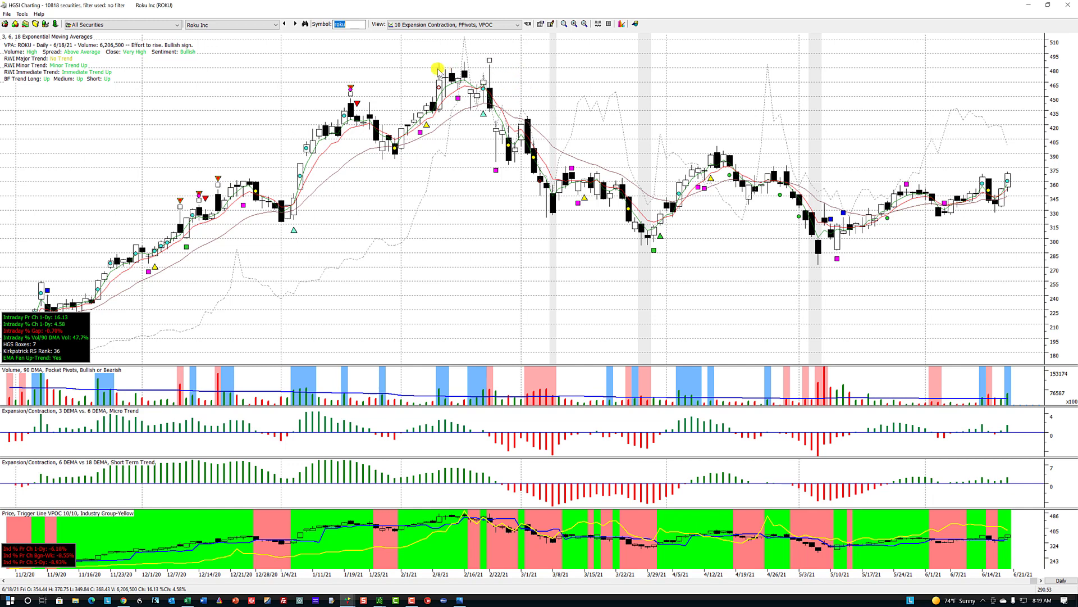
Mark ROKU's February and April highs and its successive support levels from late February to May with red lines on the daily chart
drag(436, 68, 516, 67)
drag(494, 165, 562, 164)
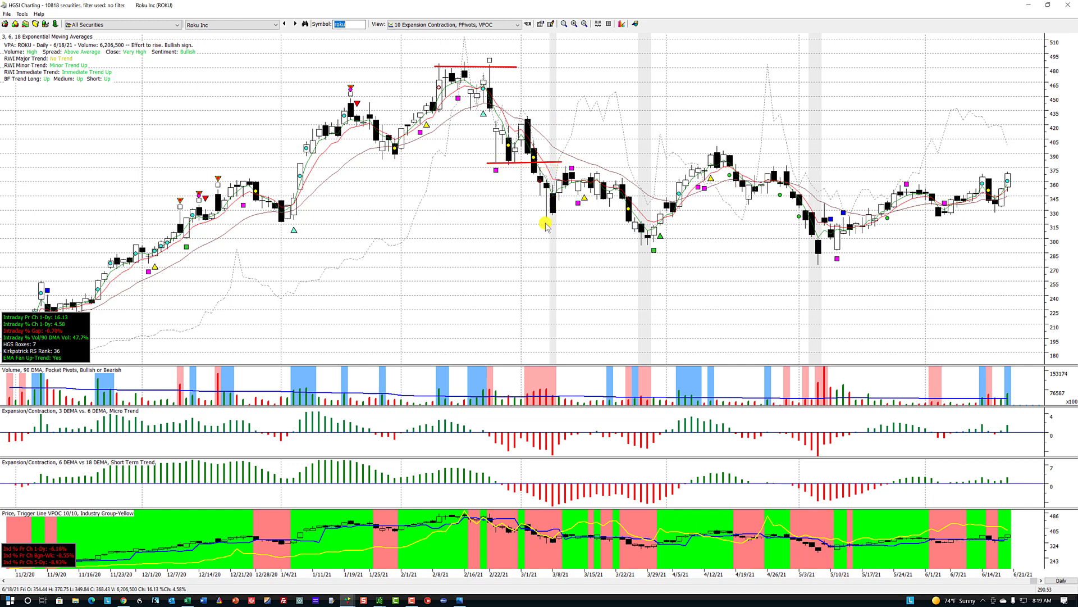
drag(532, 214, 578, 213)
mouse_move(614, 210)
mouse_down()
mouse_move(653, 213)
mouse_move(657, 244)
mouse_move(676, 245)
mouse_up()
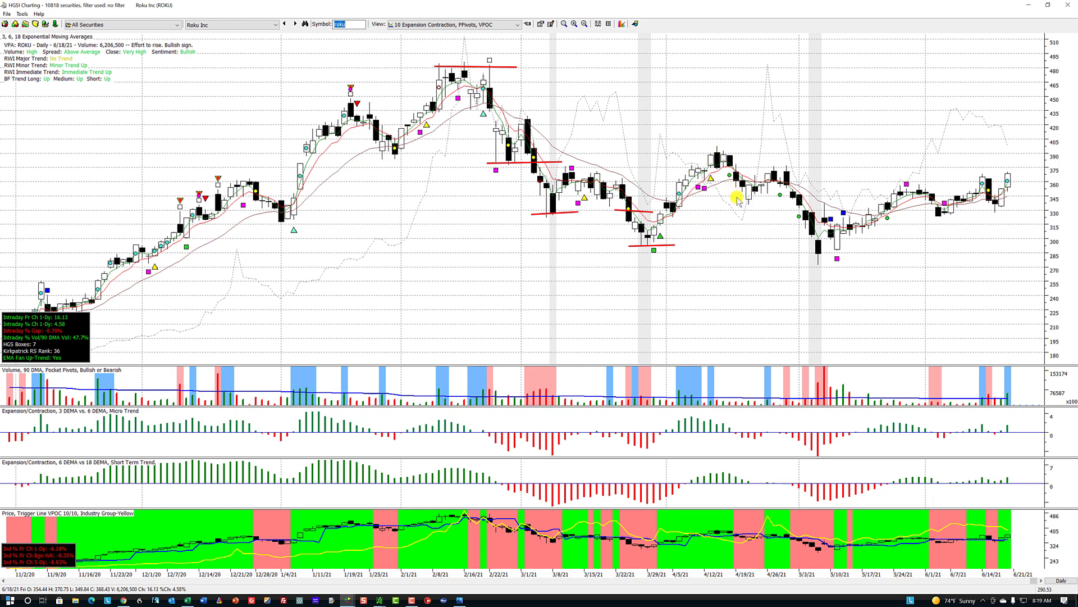
drag(730, 202, 770, 206)
drag(702, 151, 751, 153)
drag(809, 258, 851, 257)
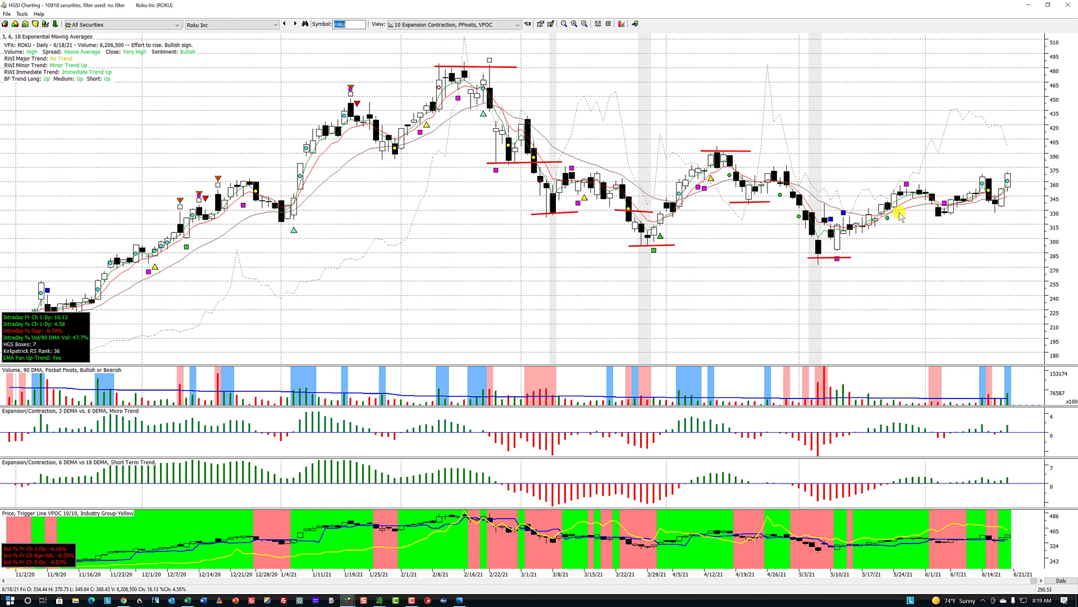
Mark ROKU's late May to June support and resistance and its latest volume and expansion bars, and clear all markings
drag(900, 211, 961, 218)
drag(893, 185, 1031, 187)
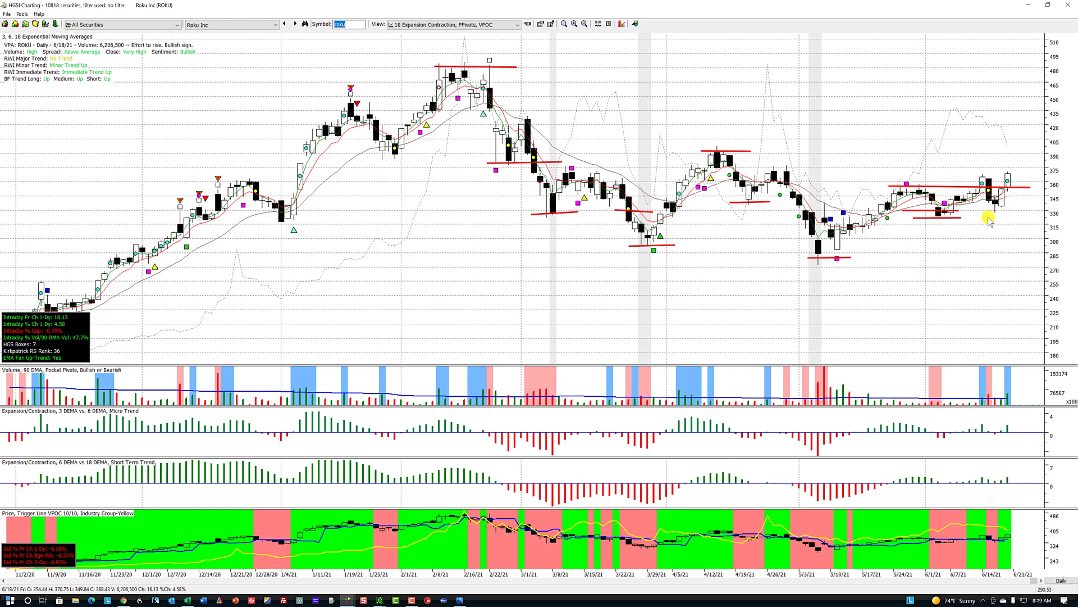
drag(1031, 340, 1012, 365)
drag(1015, 481, 1003, 507)
click(939, 209)
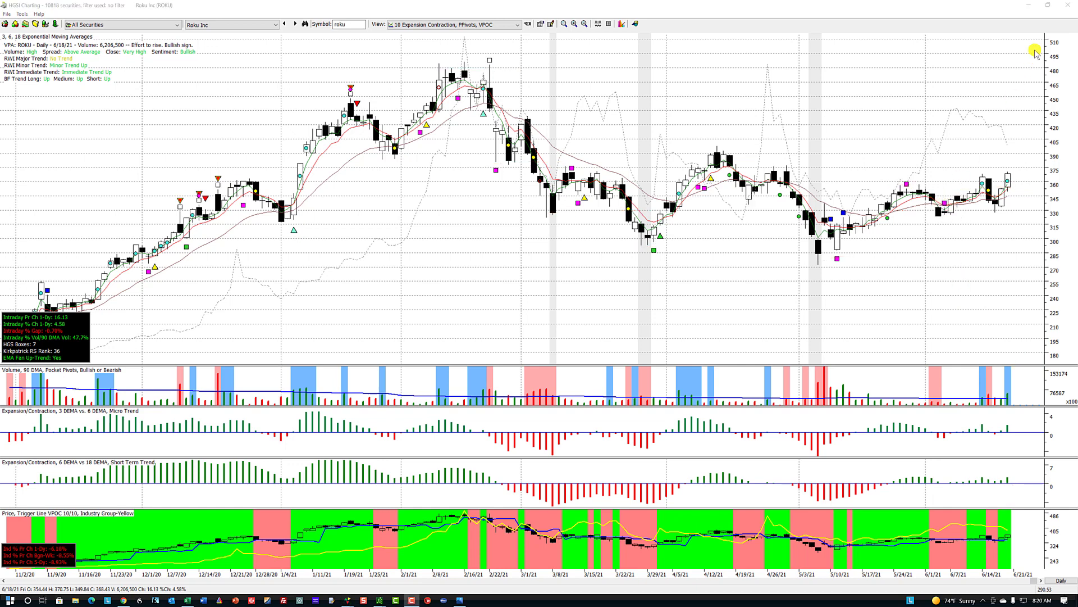
Restore the tiled chart layout and switch the daily ROKU chart to the 01a Expansion Contraction, VPA Flags Added view
click(1048, 6)
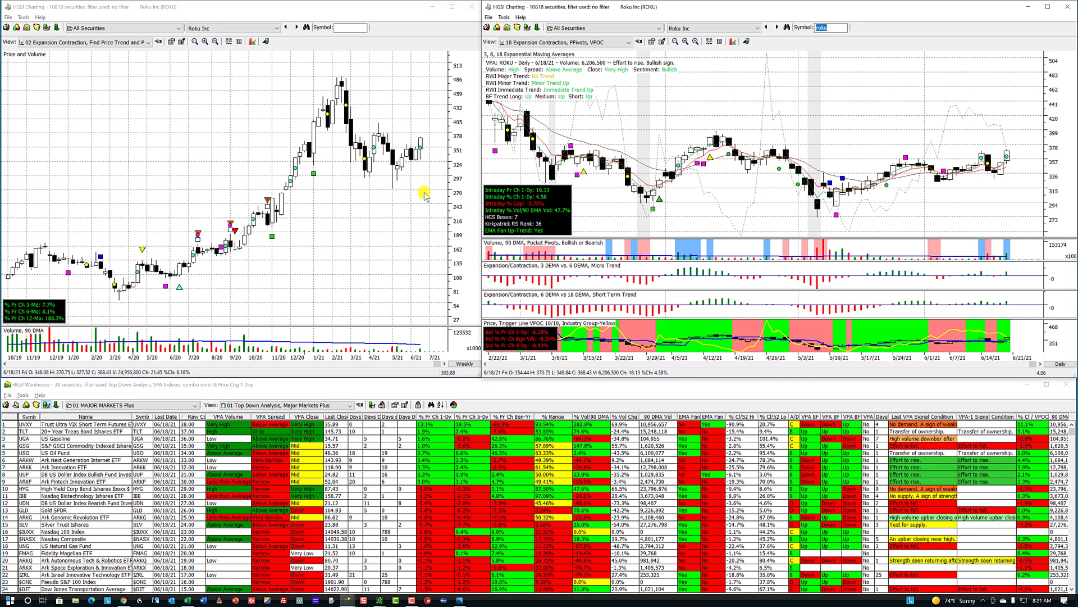
click(421, 149)
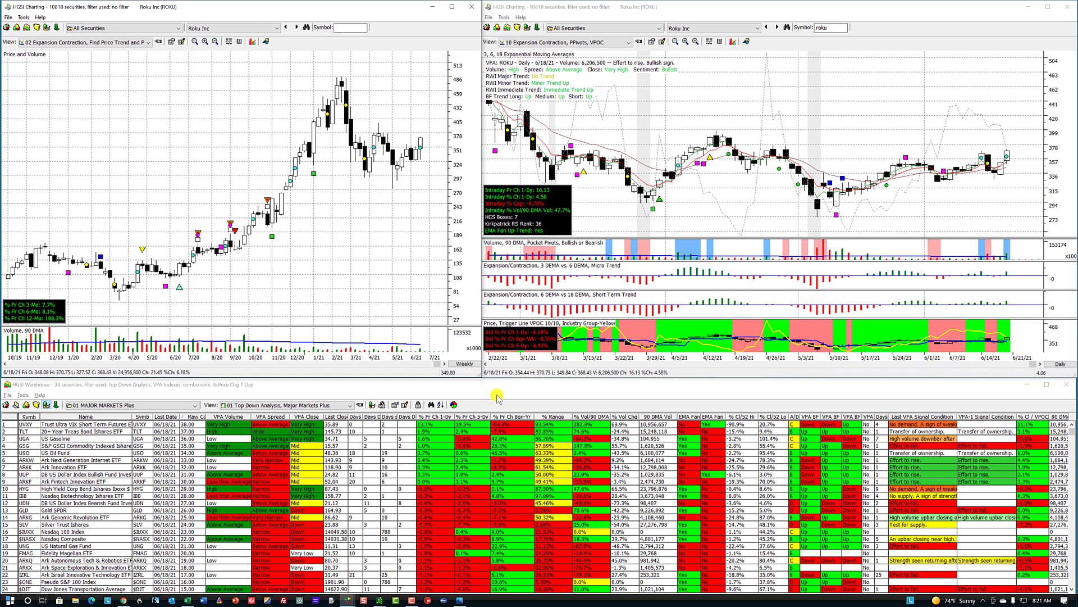
click(353, 404)
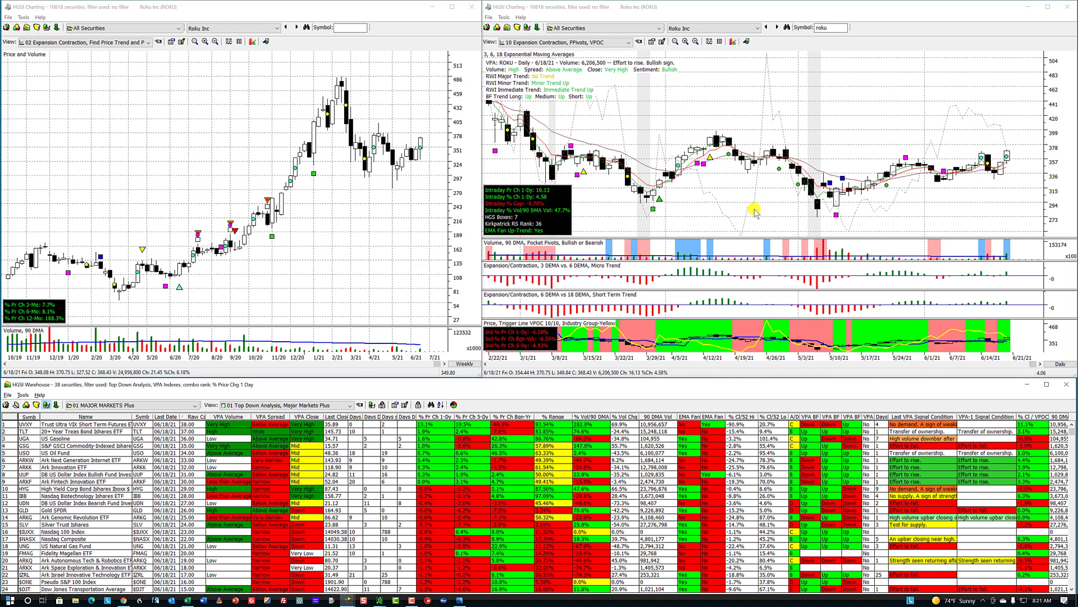
click(549, 44)
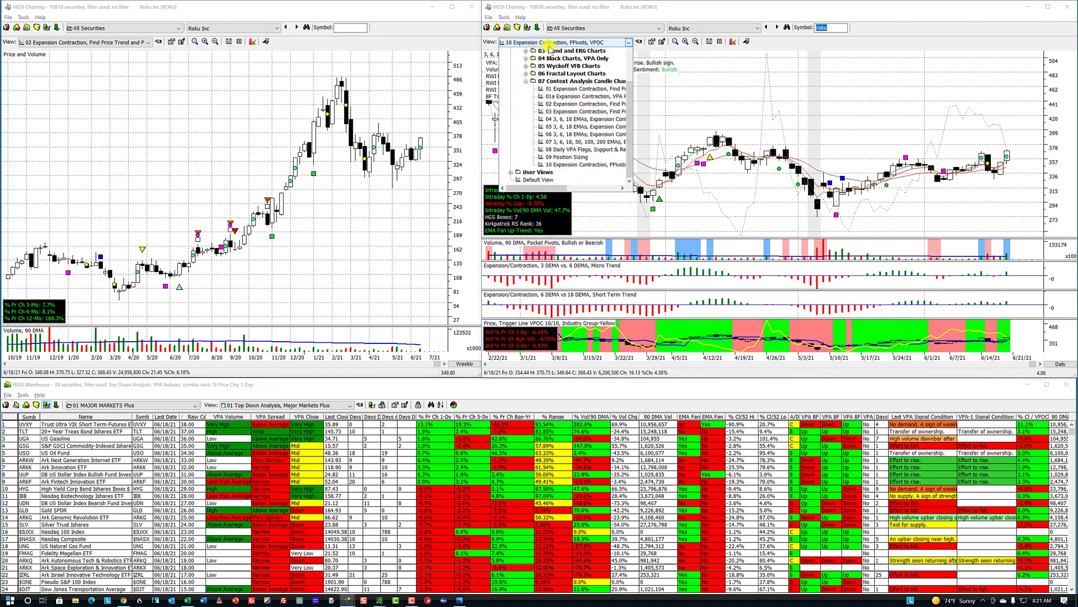
scroll(623, 151, up, 3)
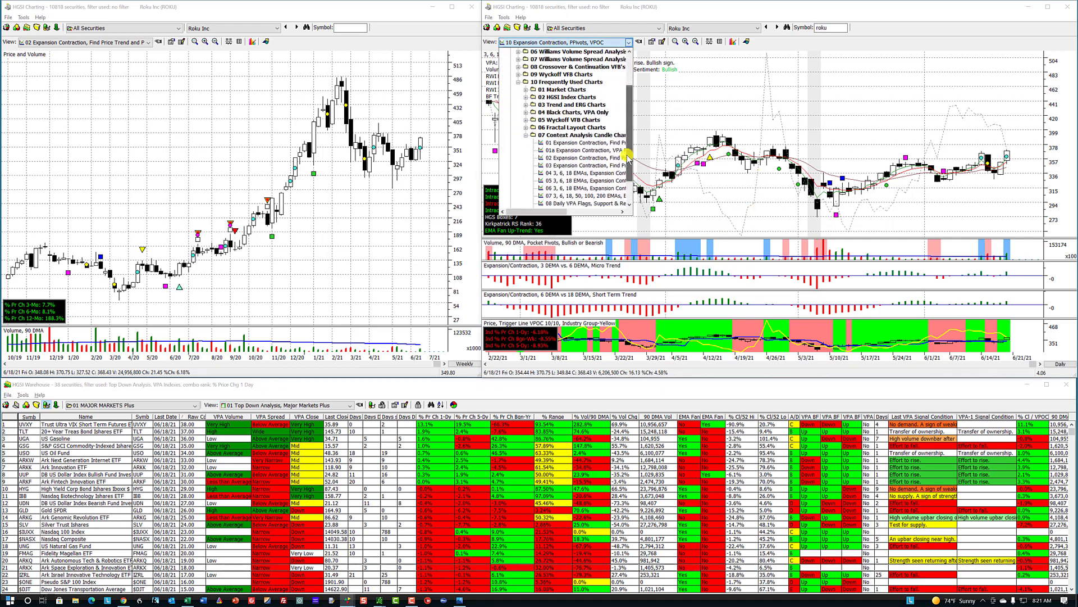
click(570, 150)
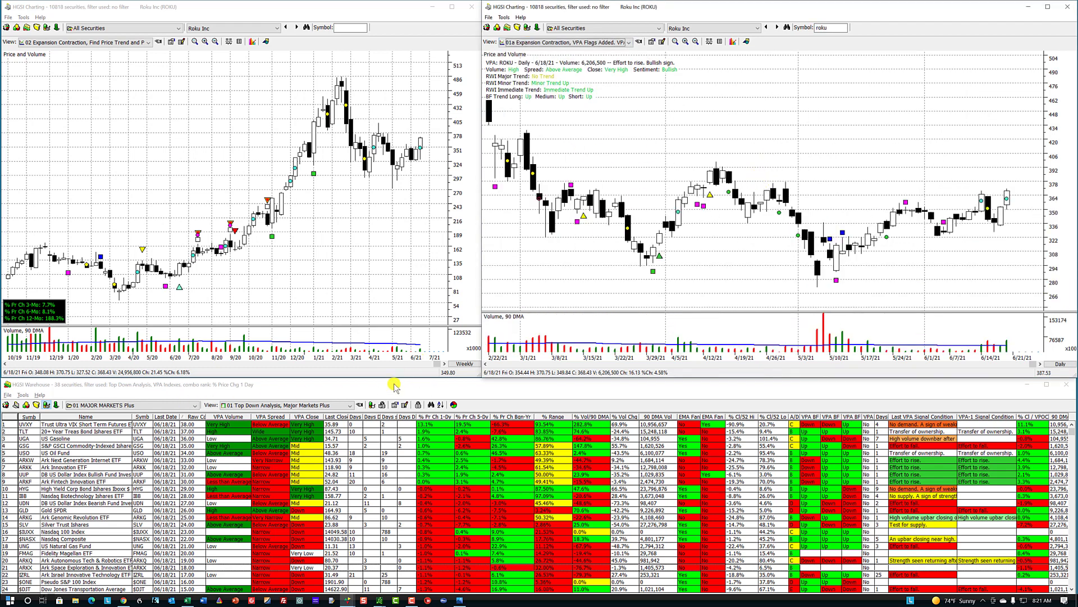
Bring the warehouse table back up maximized and load the All Securities group into it
drag(1033, 387, 1045, 386)
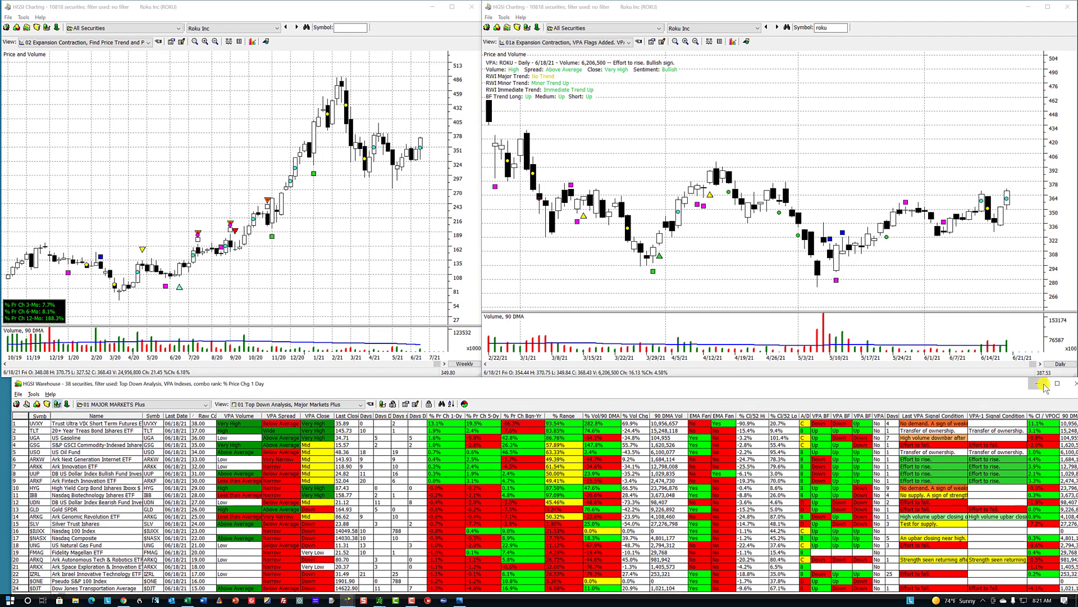
click(1044, 386)
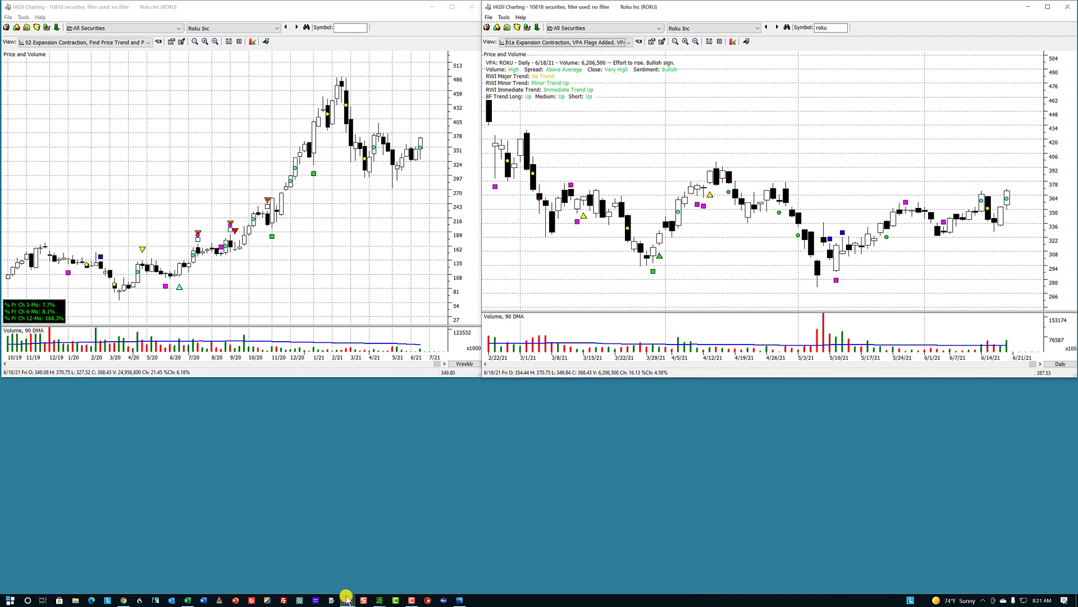
mouse_move(347, 598)
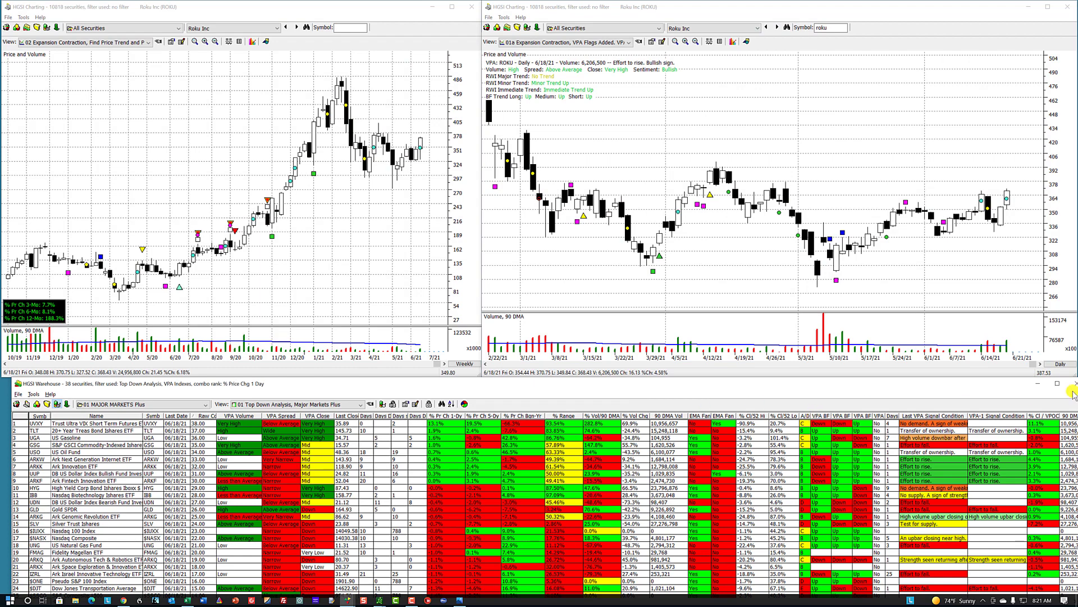
click(1057, 383)
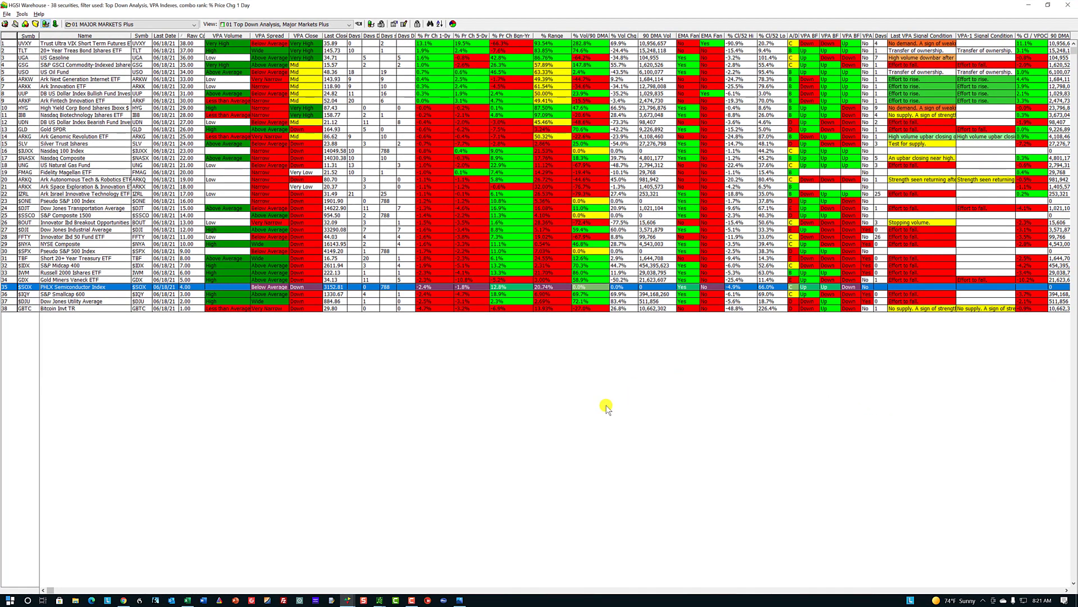
click(370, 25)
key(ctrl+f)
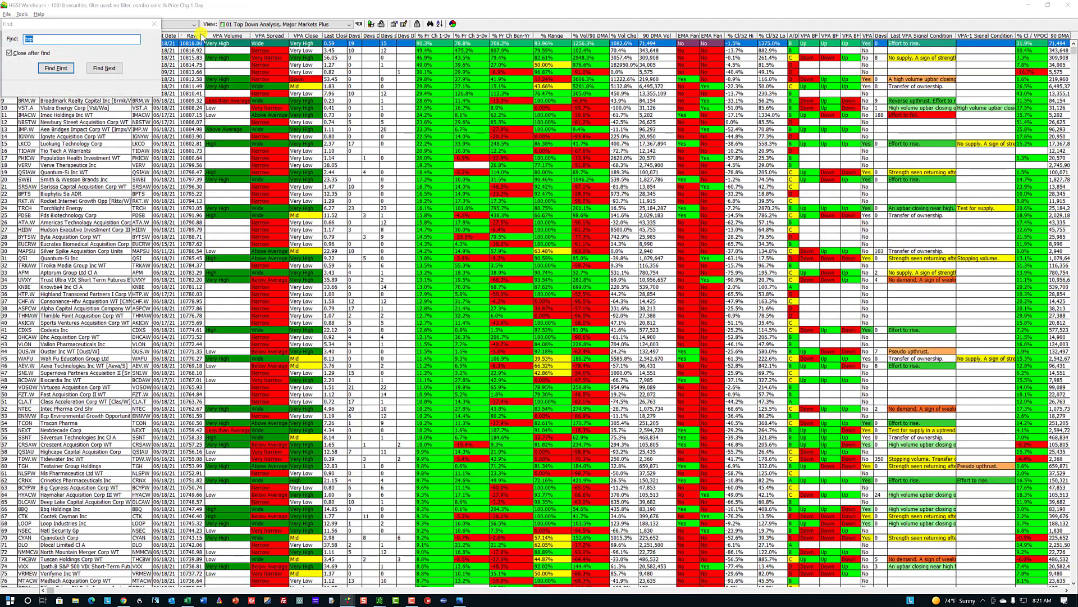
key(Return)
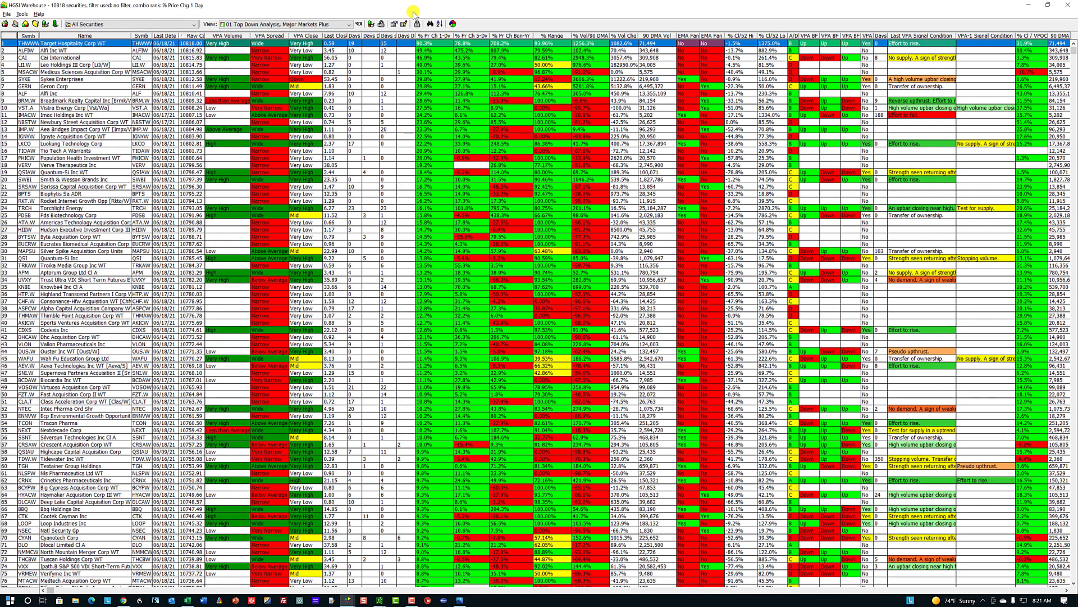
Apply the 01 Stocks and Groups Moving Up SmartGroup warehouse view from the 02 Stocks and Groups Moving Up and Down folder
click(359, 25)
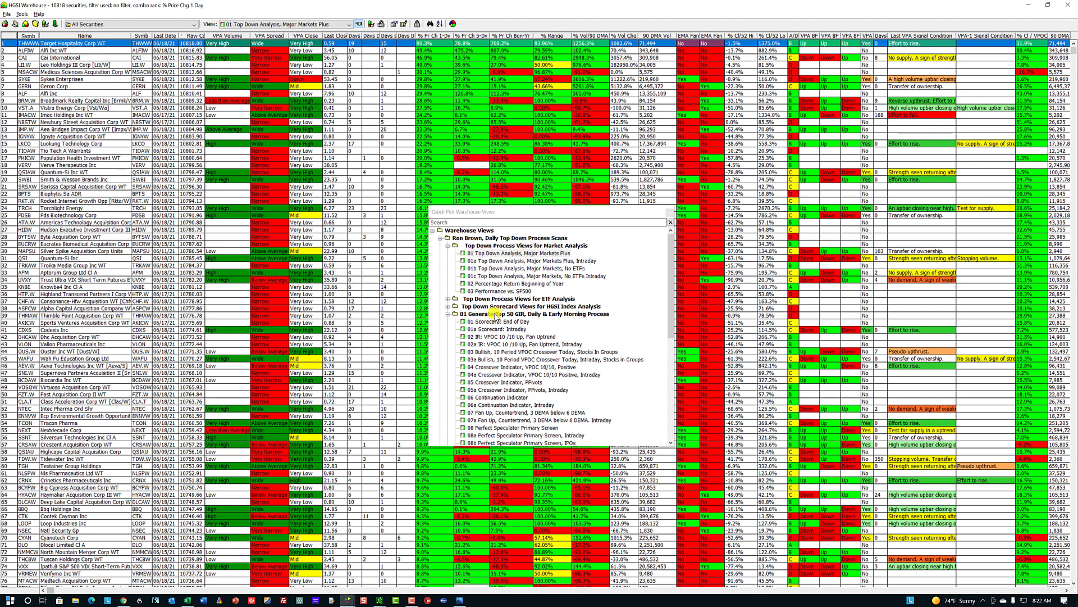
click(449, 314)
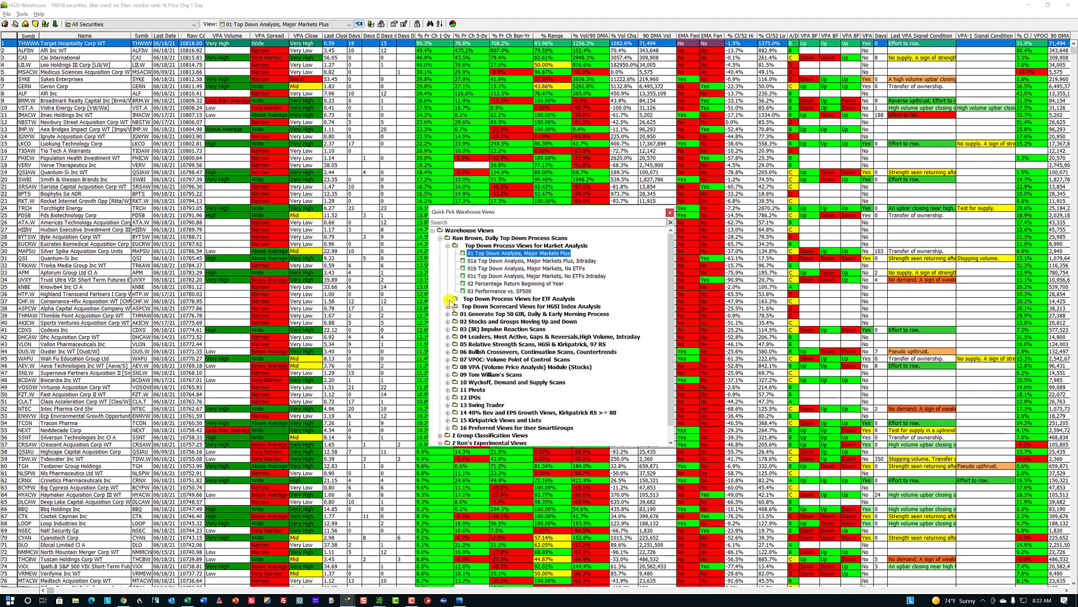
click(450, 246)
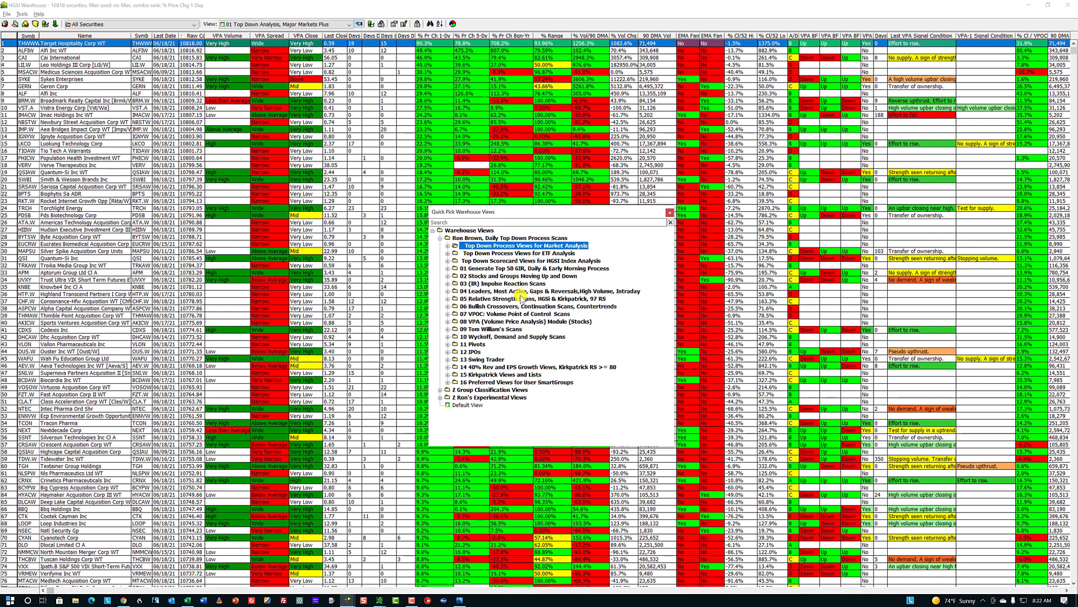
click(448, 276)
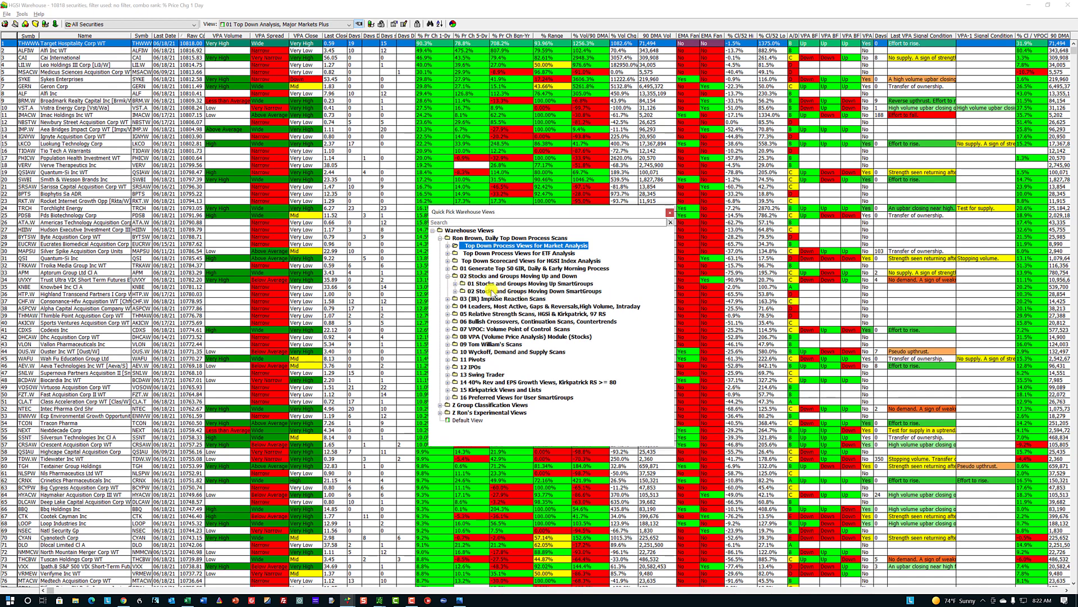
click(455, 284)
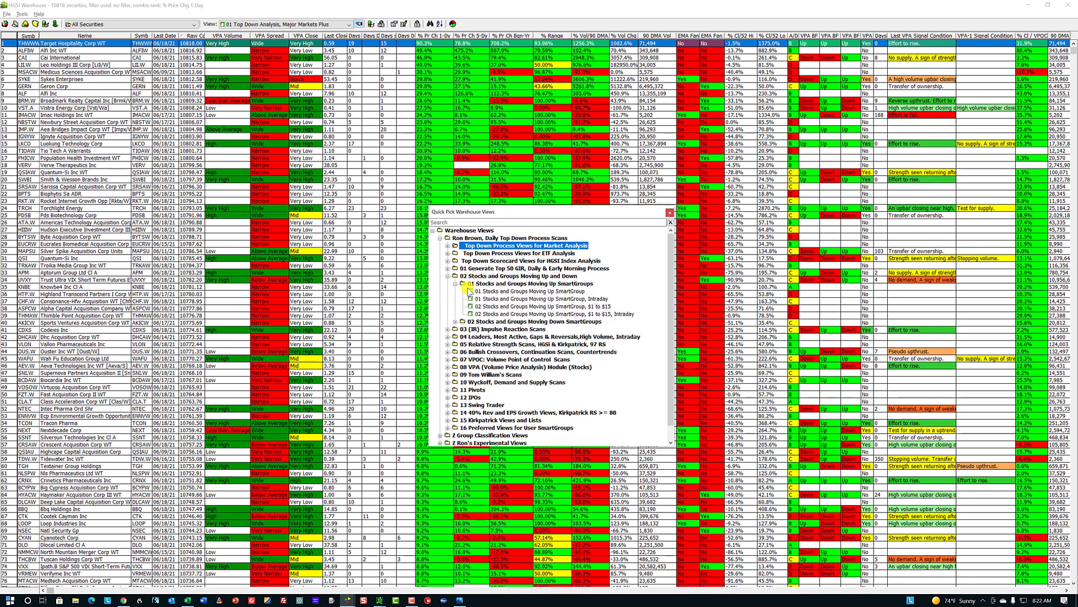
click(525, 291)
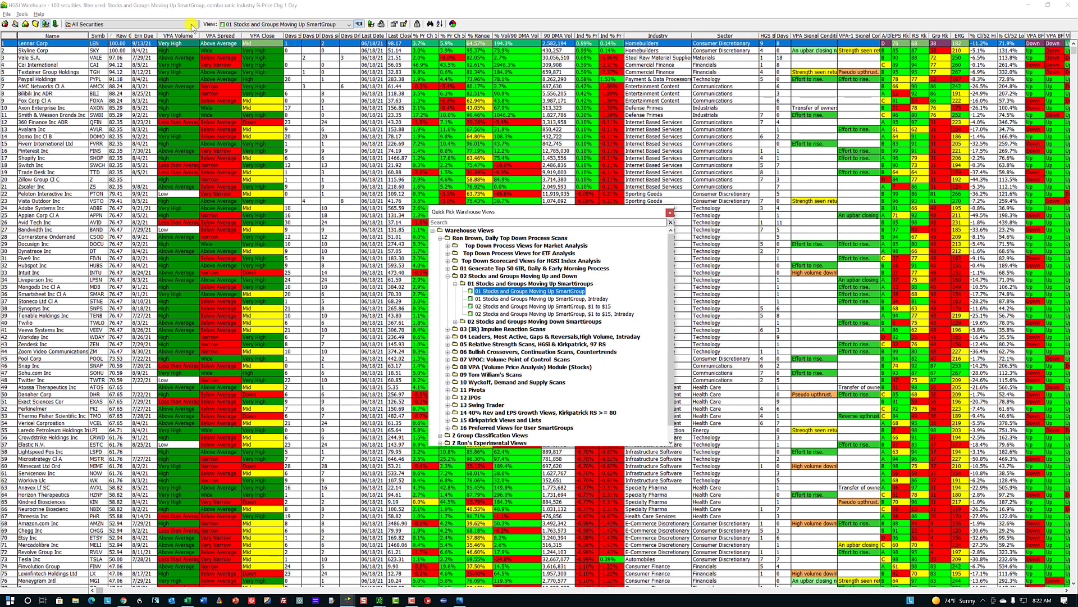
click(67, 6)
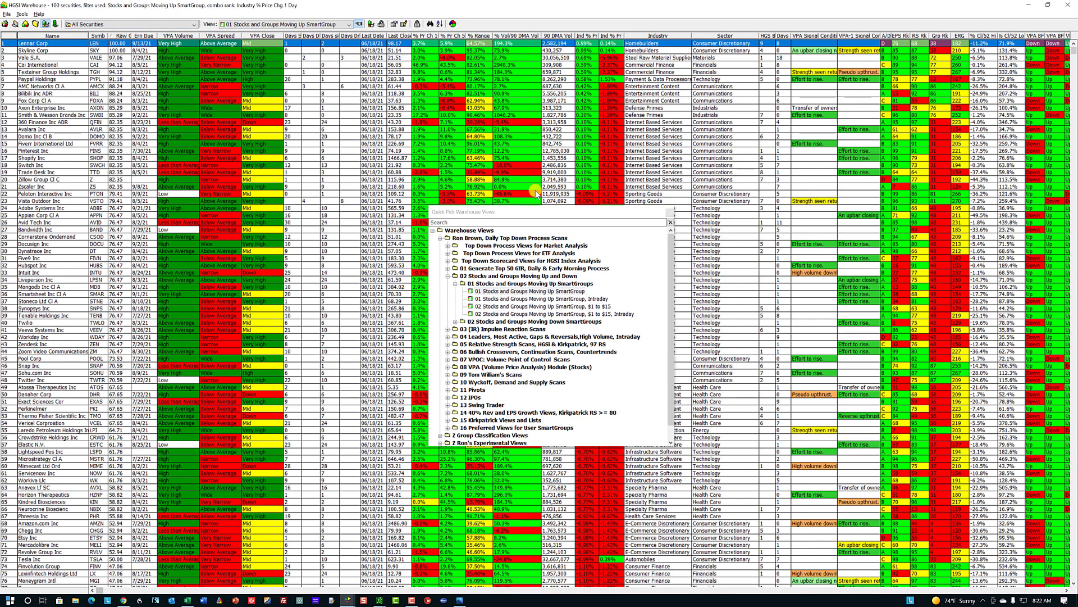
Switch to Photos to read the Gilmo Report tweet in Gil.jpg, and return to the HGSI warehouse
drag(537, 210, 474, 158)
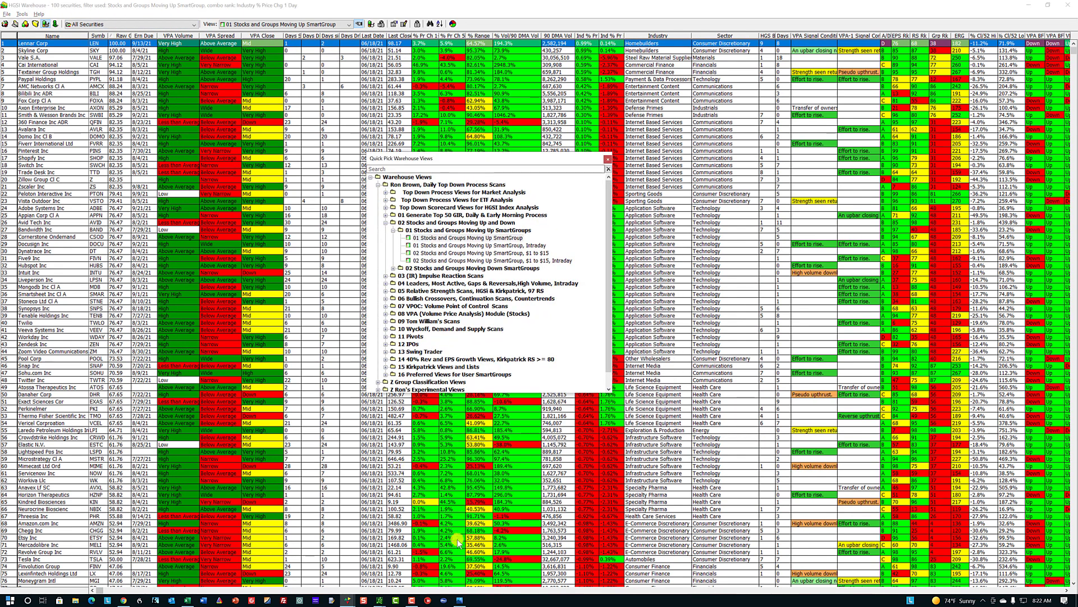
click(459, 599)
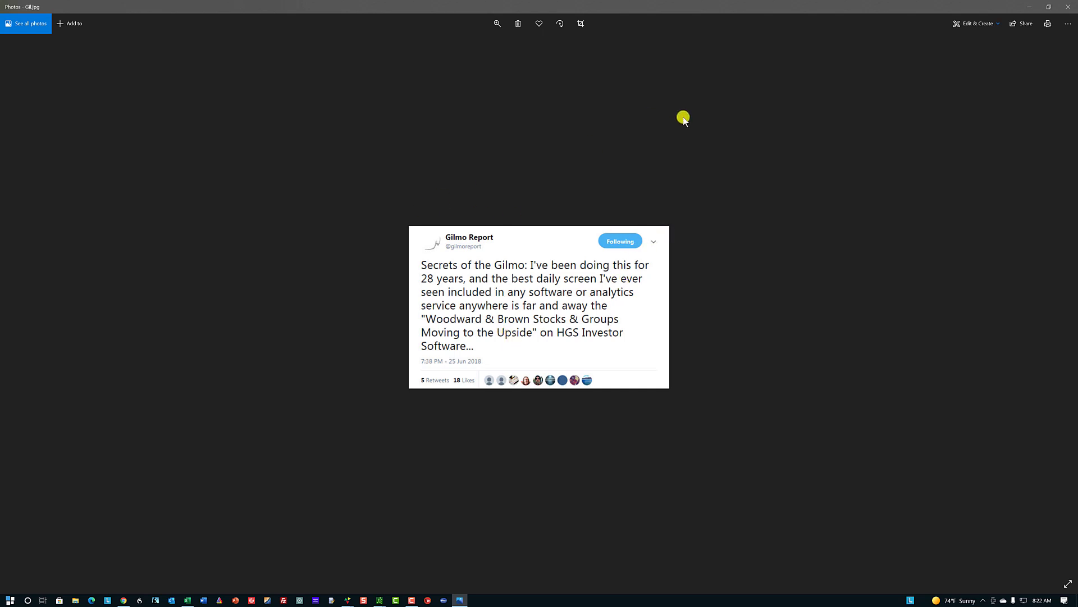
click(1031, 7)
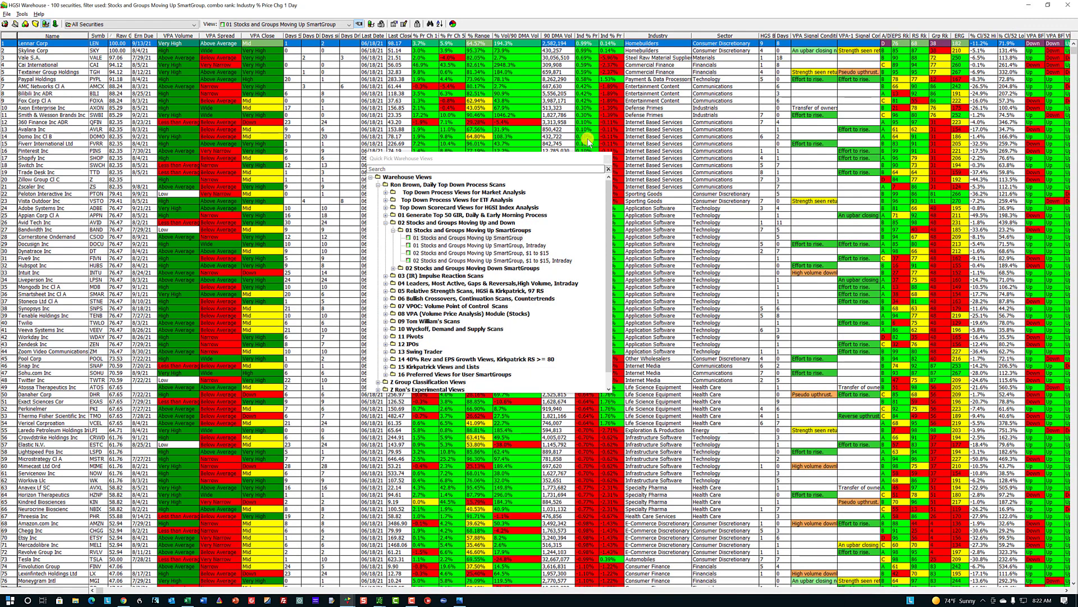
Move the warehouse view picker lower to examine the upper rows of the Moving Up SmartGroup list
drag(553, 161, 529, 203)
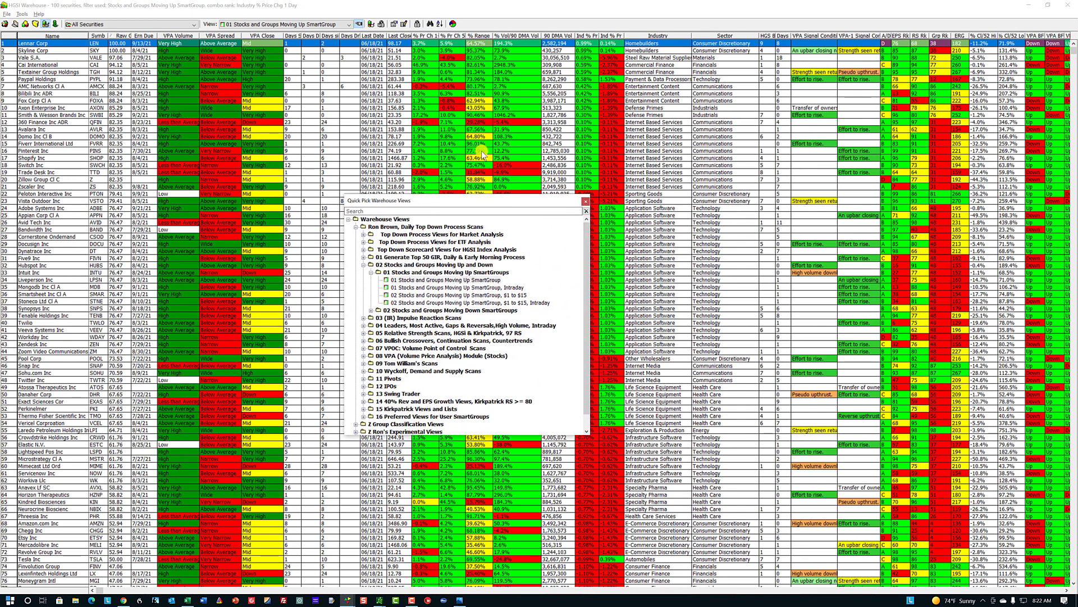
drag(493, 197, 510, 191)
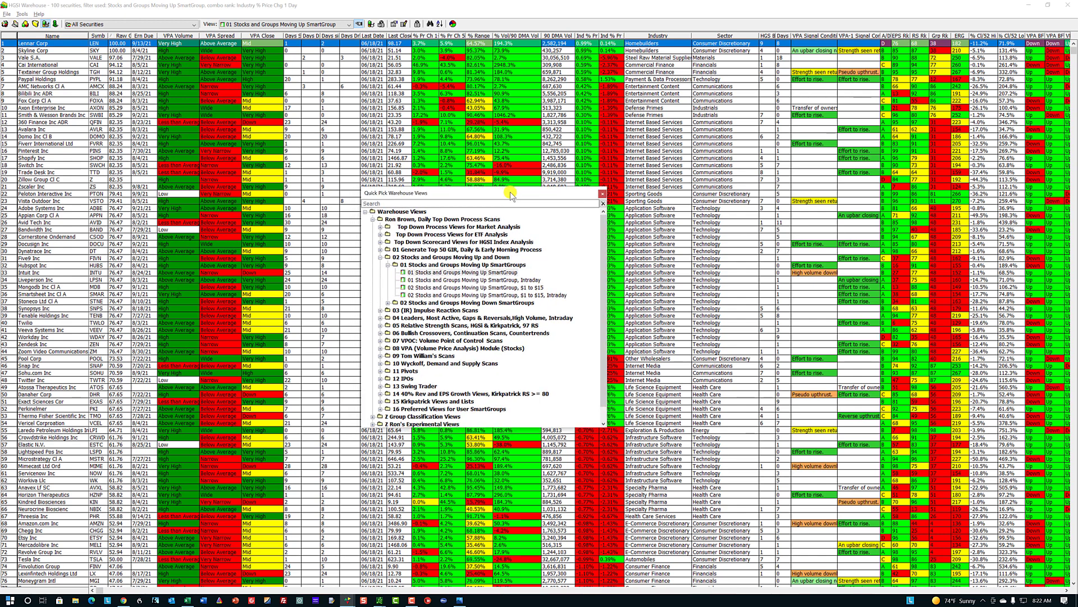
drag(510, 191, 515, 187)
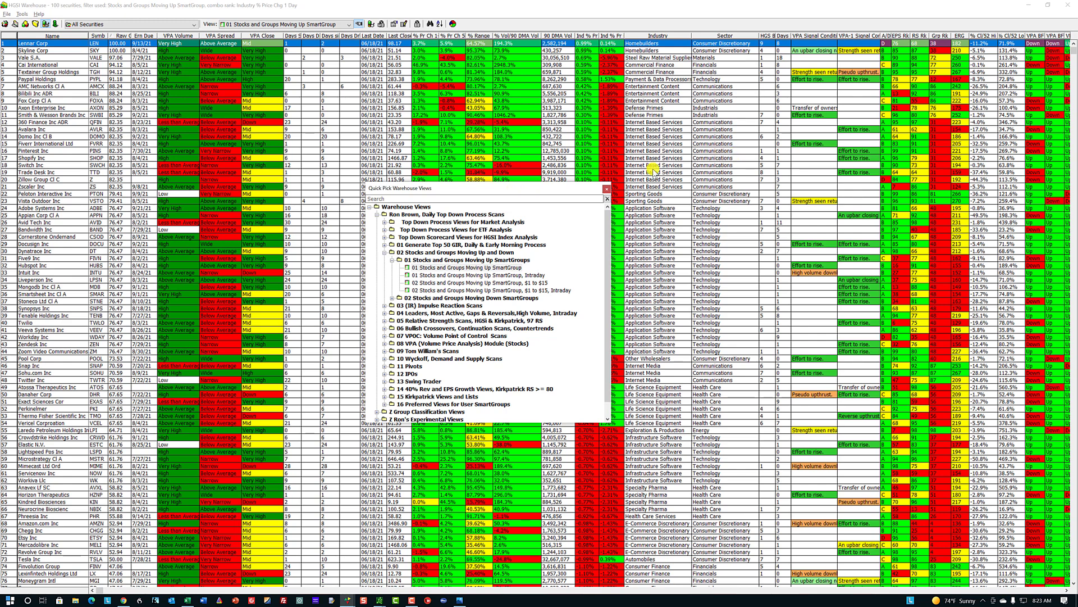
drag(537, 187, 538, 181)
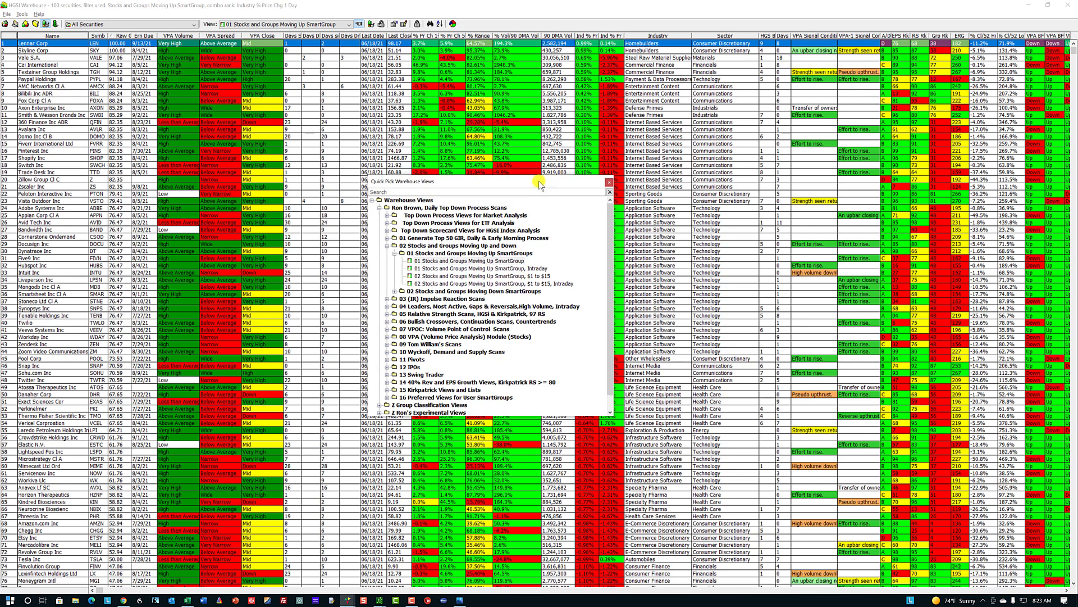
drag(538, 181, 638, 328)
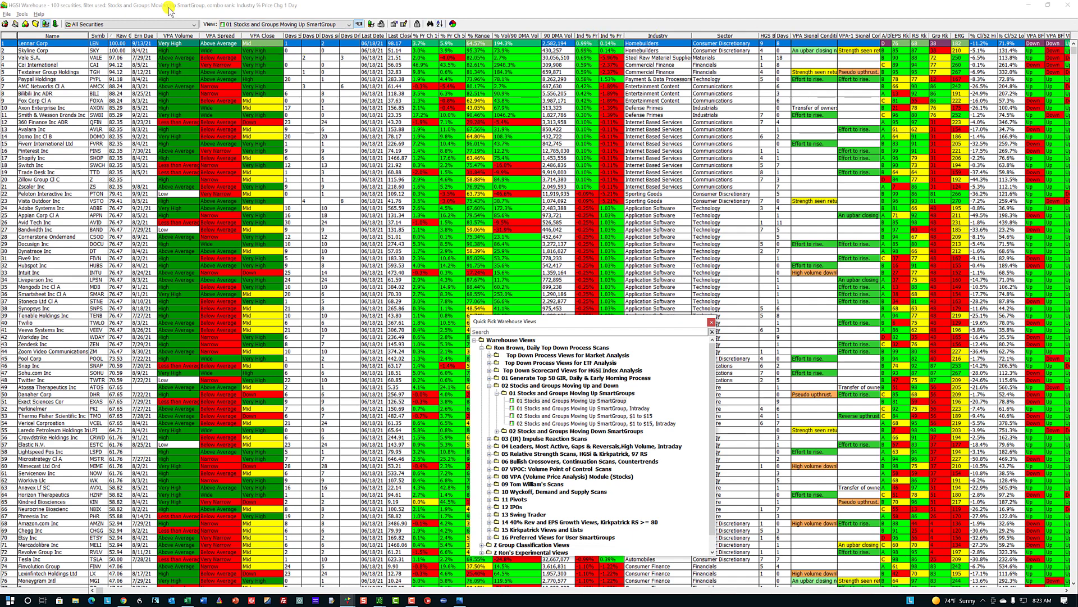
Check the current view's filter and combo ranking definition, and close the view picker
click(258, 8)
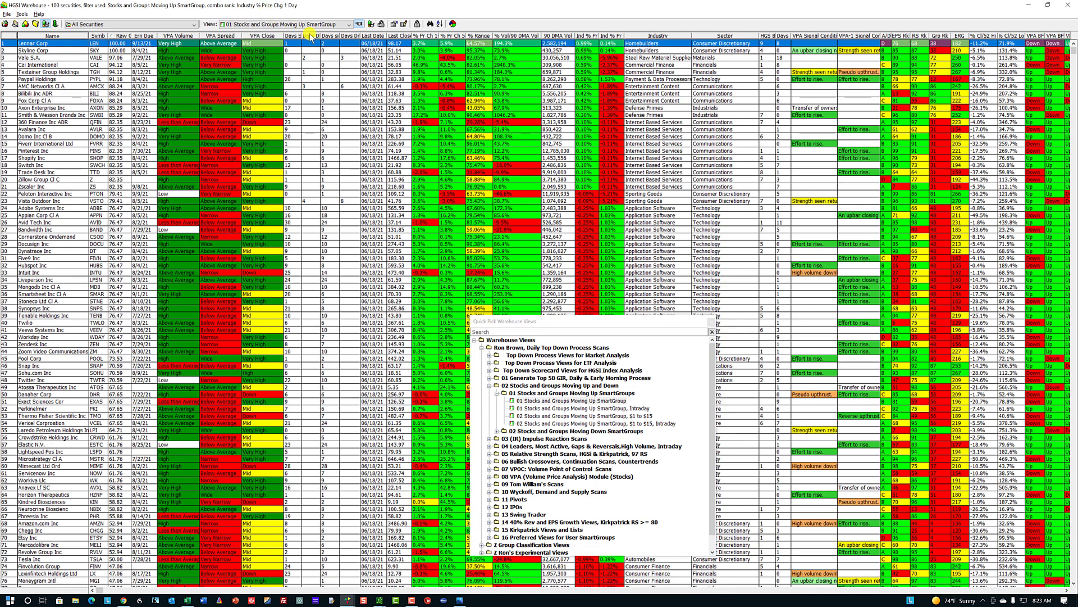
click(364, 26)
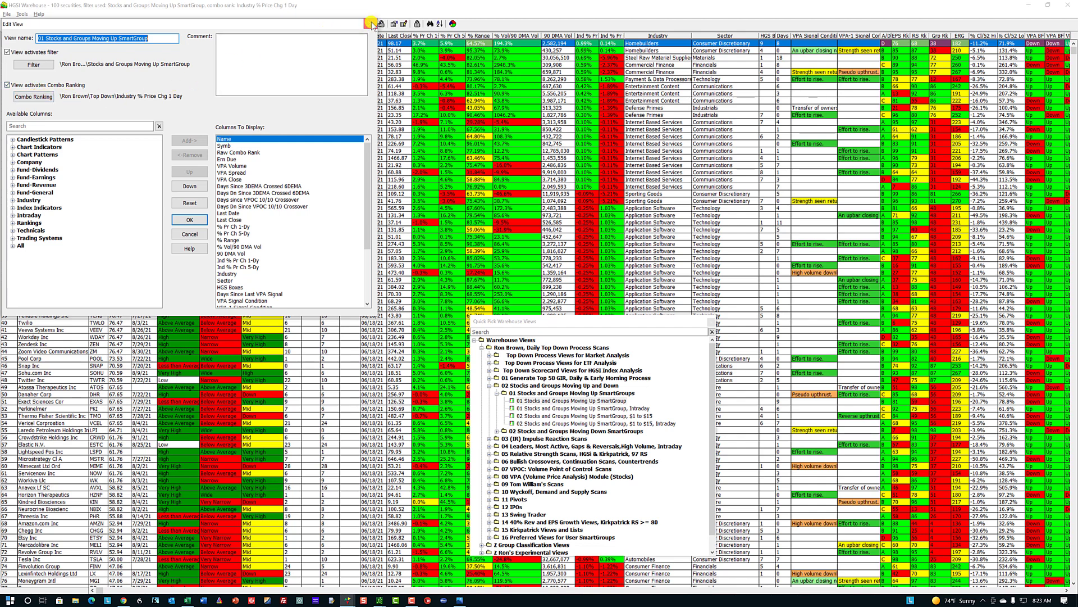
key(Return)
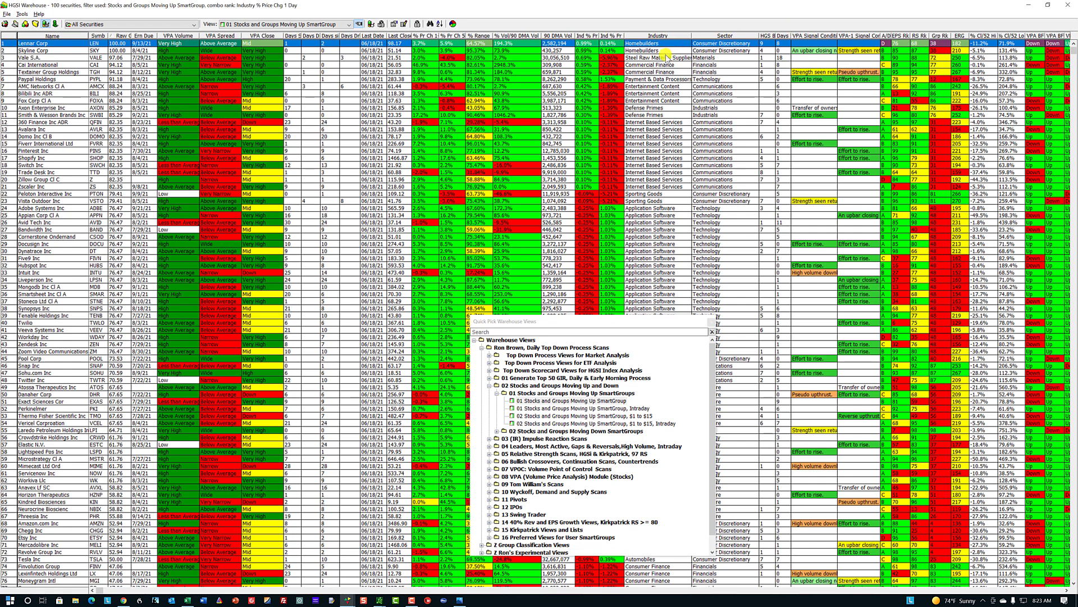
click(711, 320)
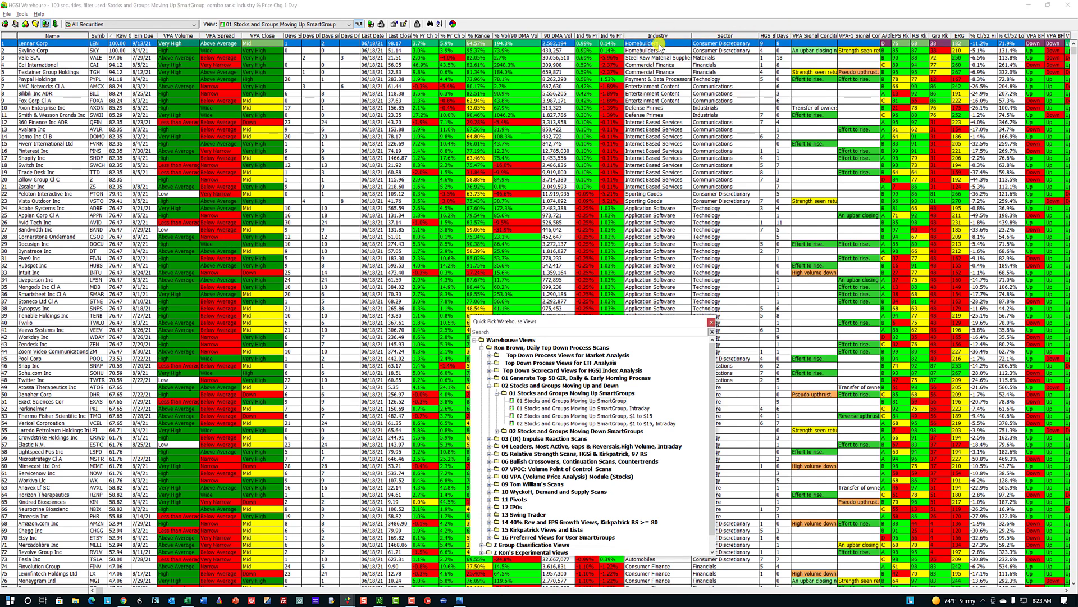
click(712, 323)
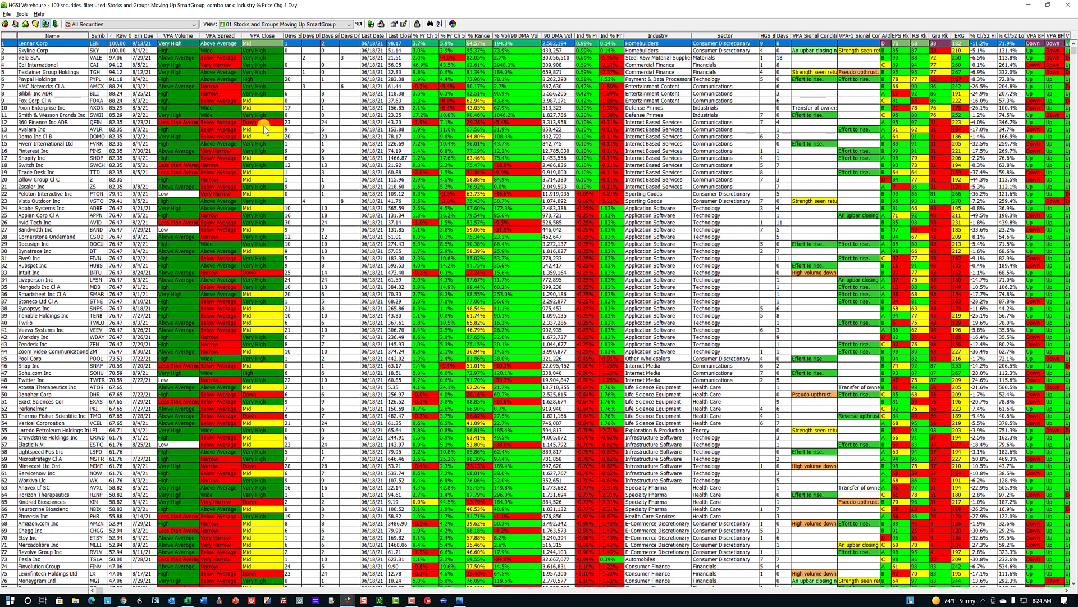
Read the group properties of the WB Stocks and Groups Moving To Upside SmartGroup in HGSI Designer, and close the designer
click(5, 25)
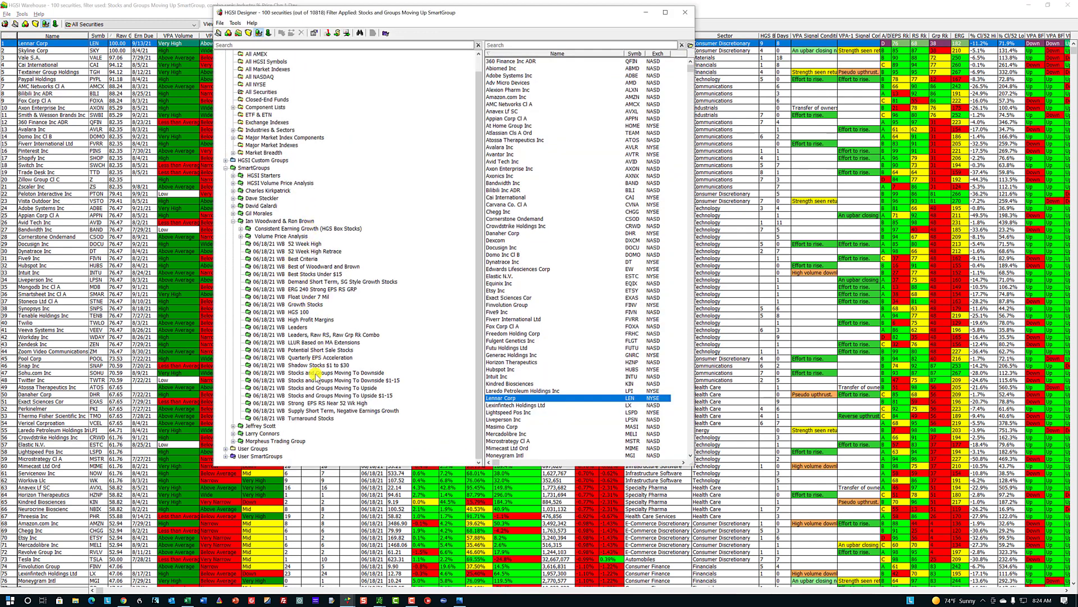
click(336, 387)
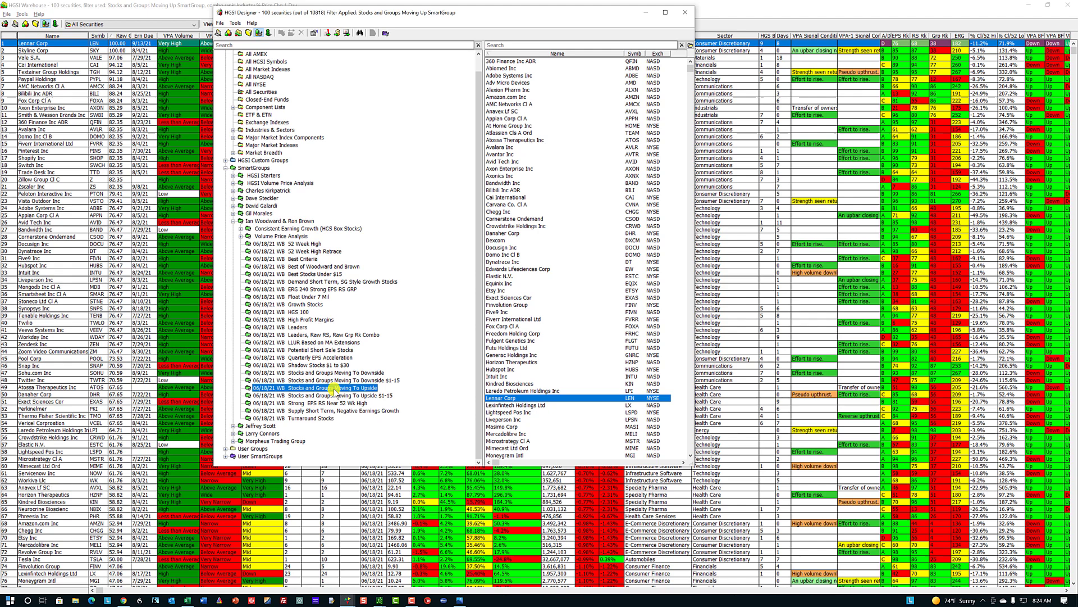
right_click(249, 388)
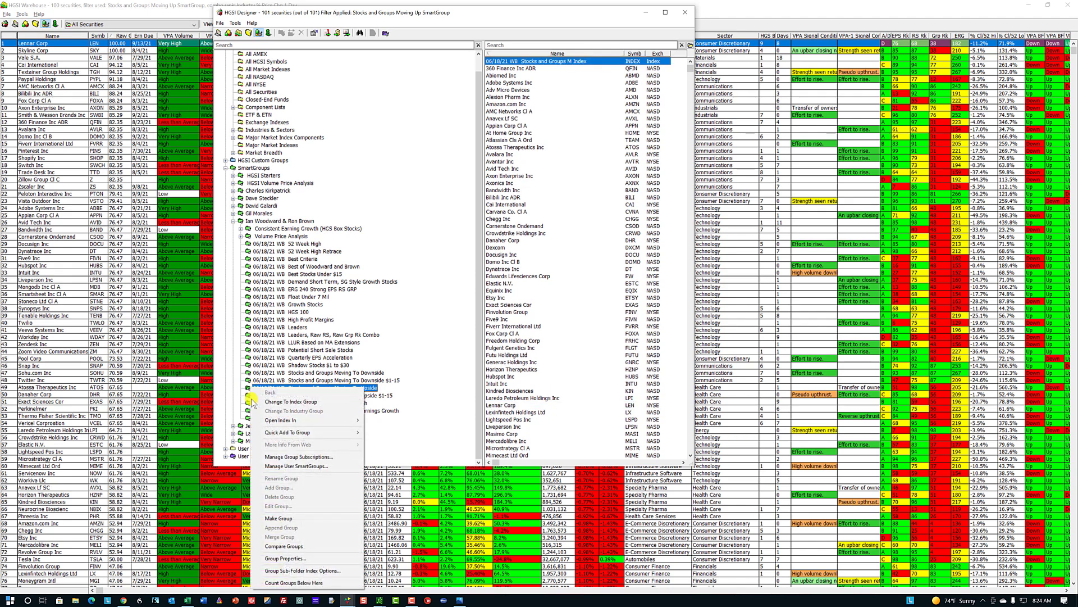
click(285, 559)
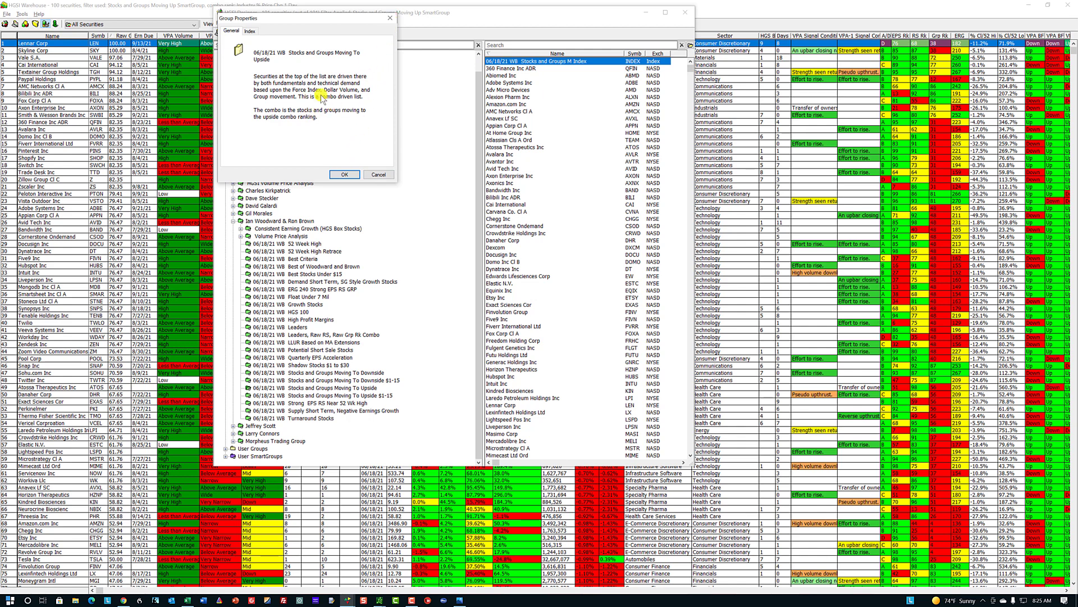
click(390, 19)
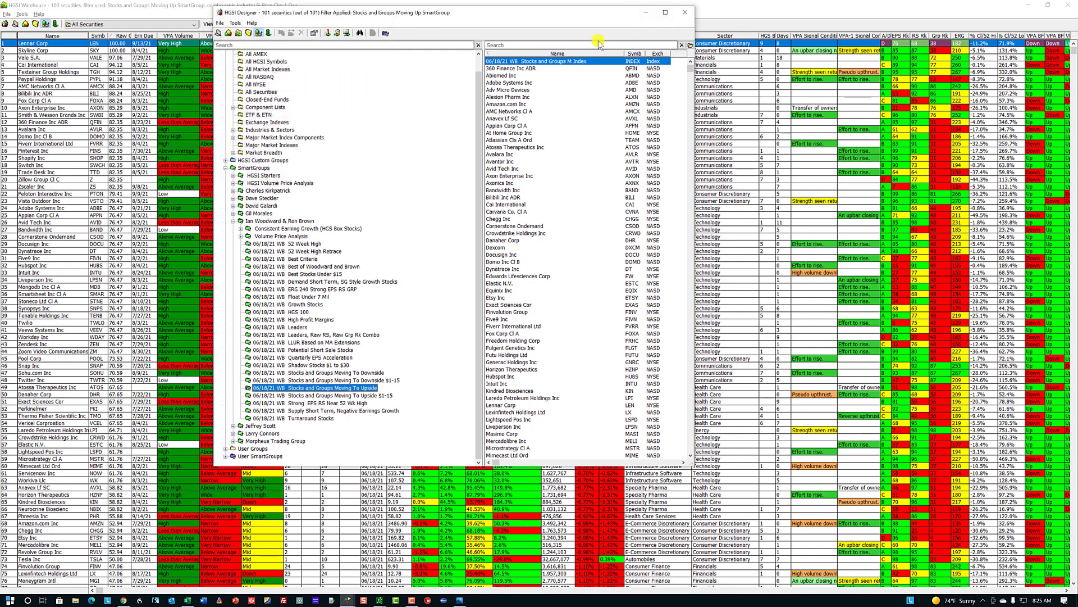
click(685, 13)
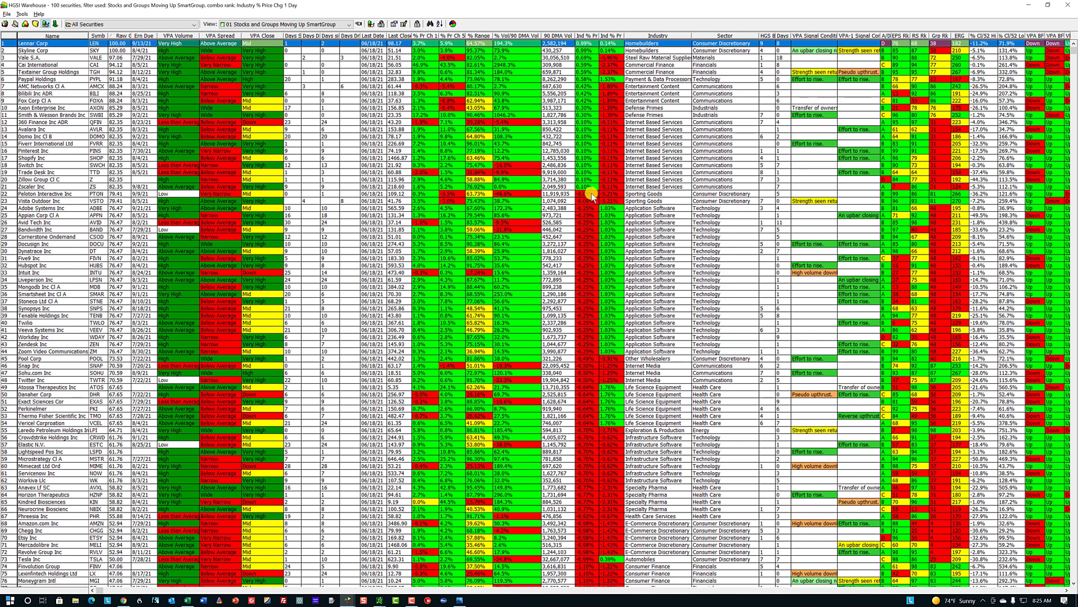
Sort the Moving Up SmartGroup list by Raw Combo Rank descending, with % Pr Ch 1-Dy descending as the secondary key
drag(623, 38, 656, 38)
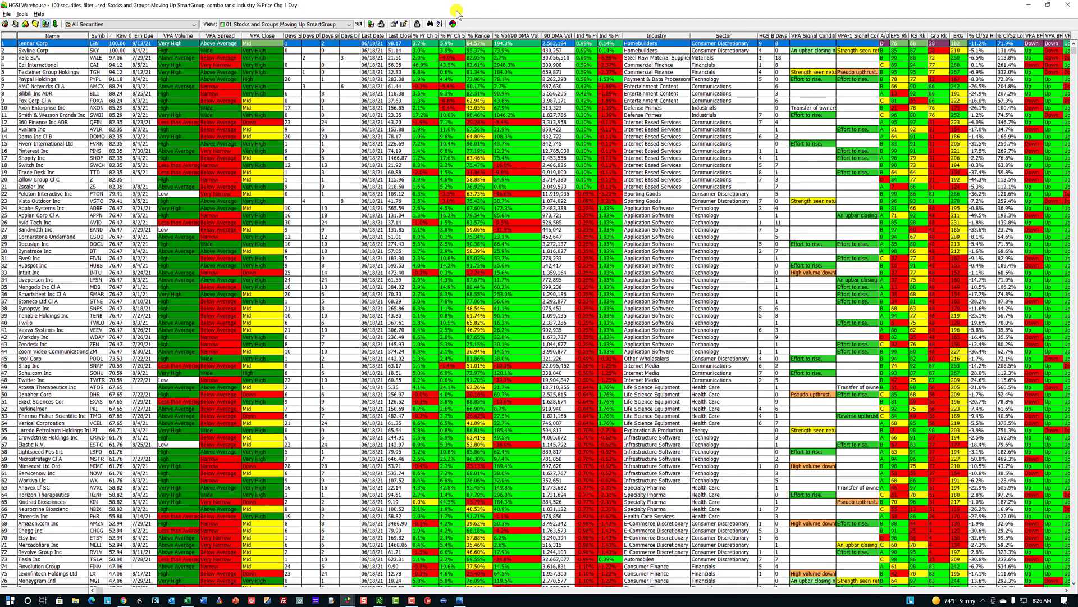
click(439, 24)
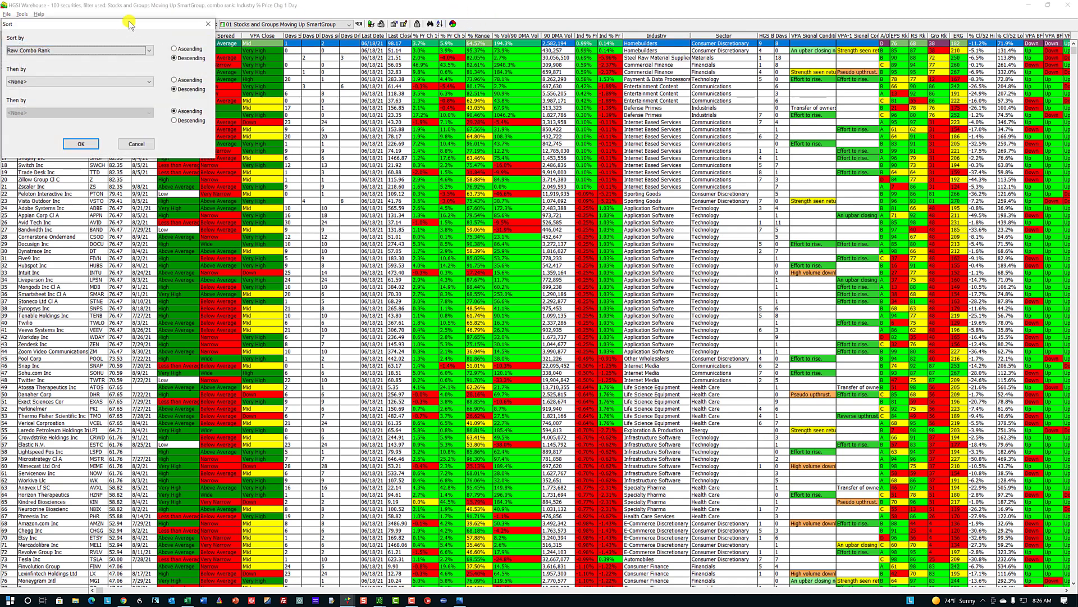
drag(130, 24, 567, 107)
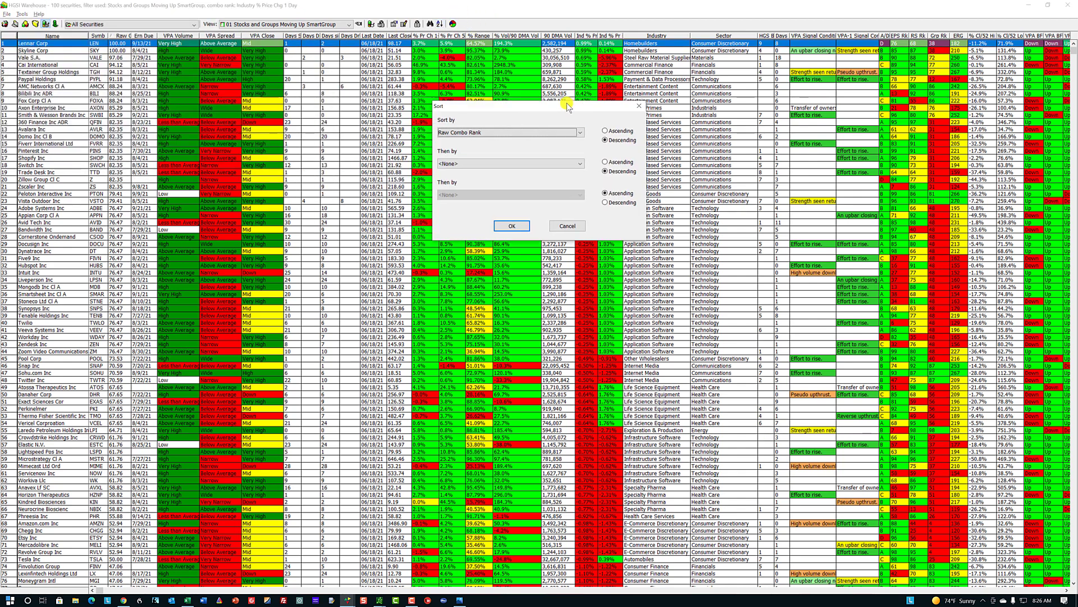
click(585, 165)
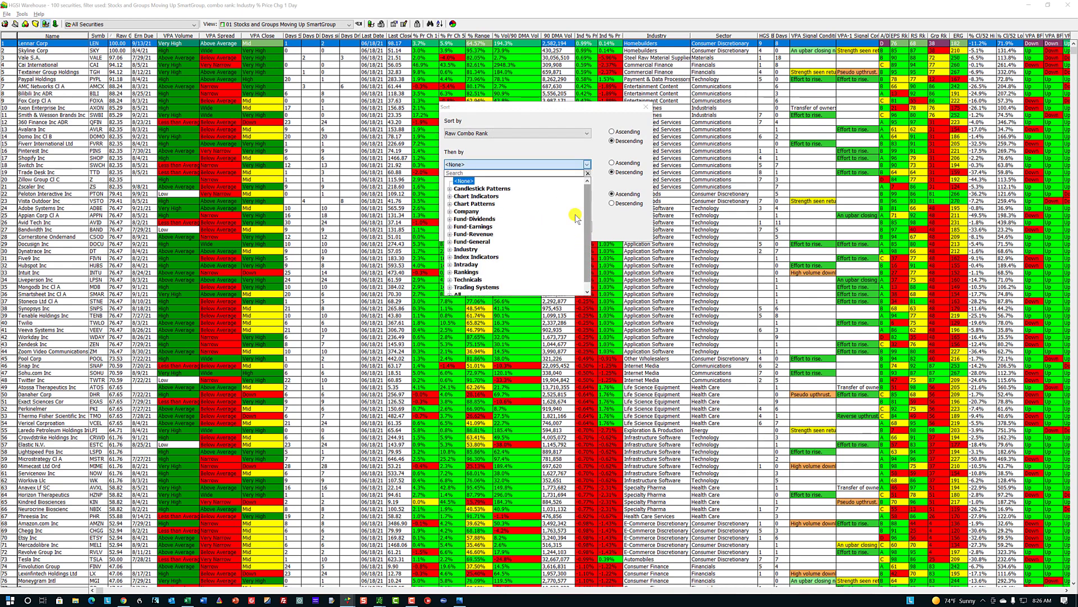
click(461, 173)
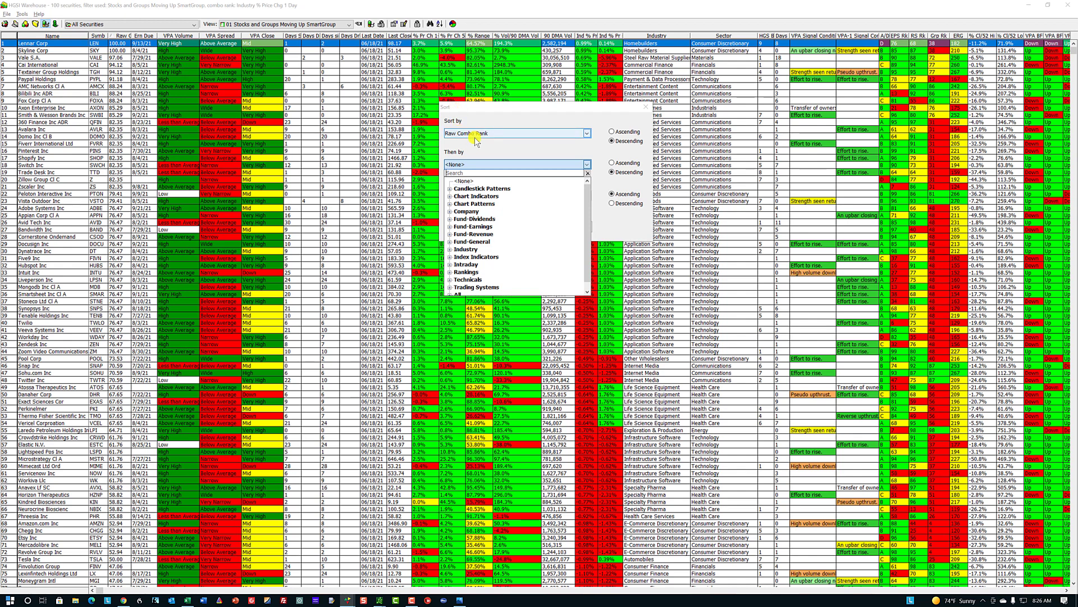
text(% p)
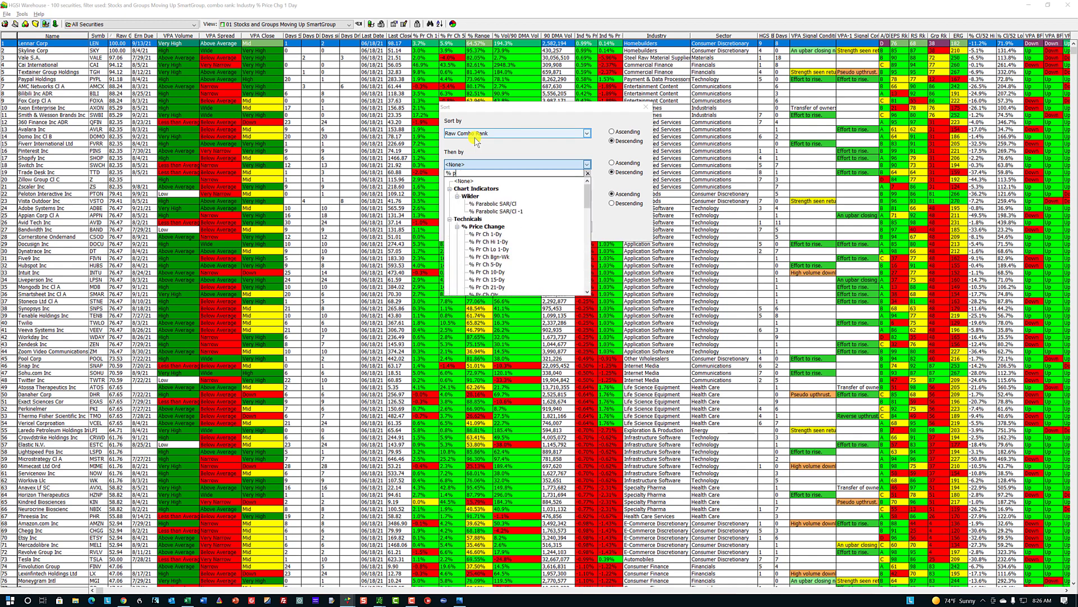
text(r)
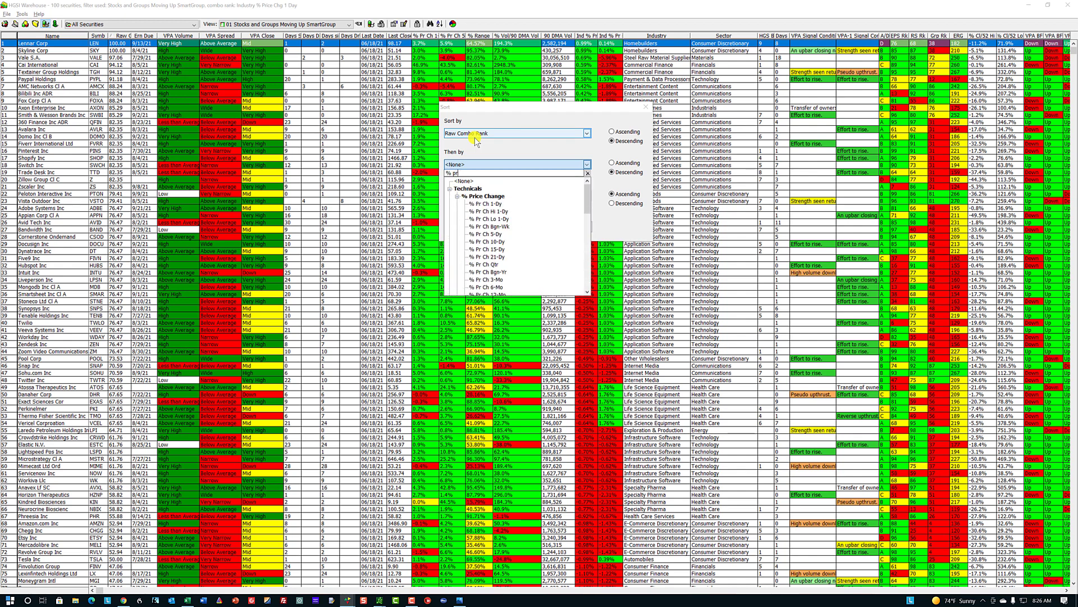
click(480, 203)
click(520, 225)
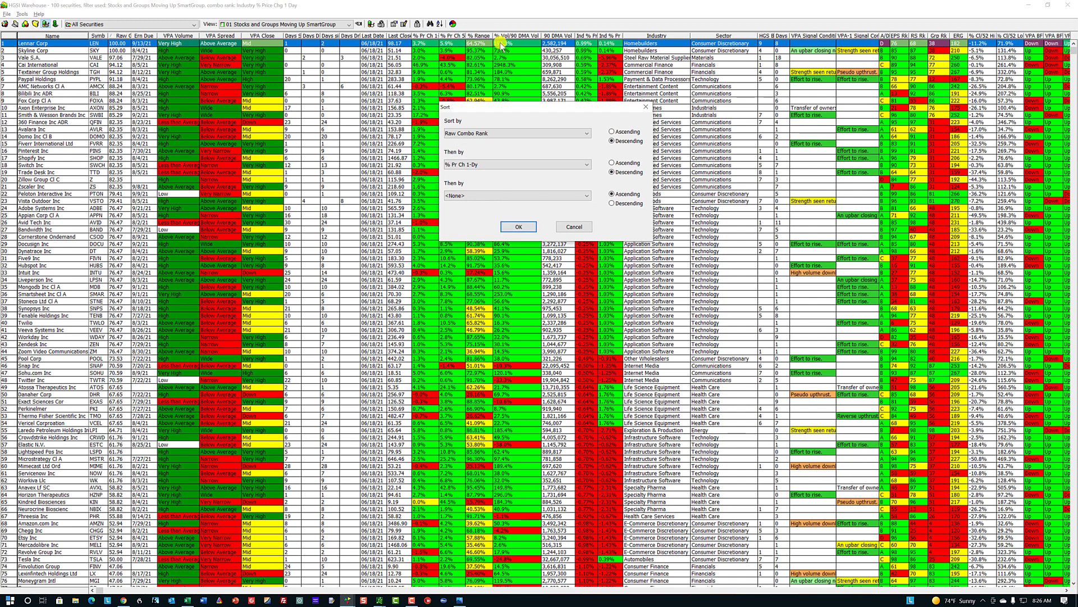
click(519, 227)
Open the Fiverr International charts above the reduced warehouse window, with the daily chart reaching back to January 2021
click(705, 122)
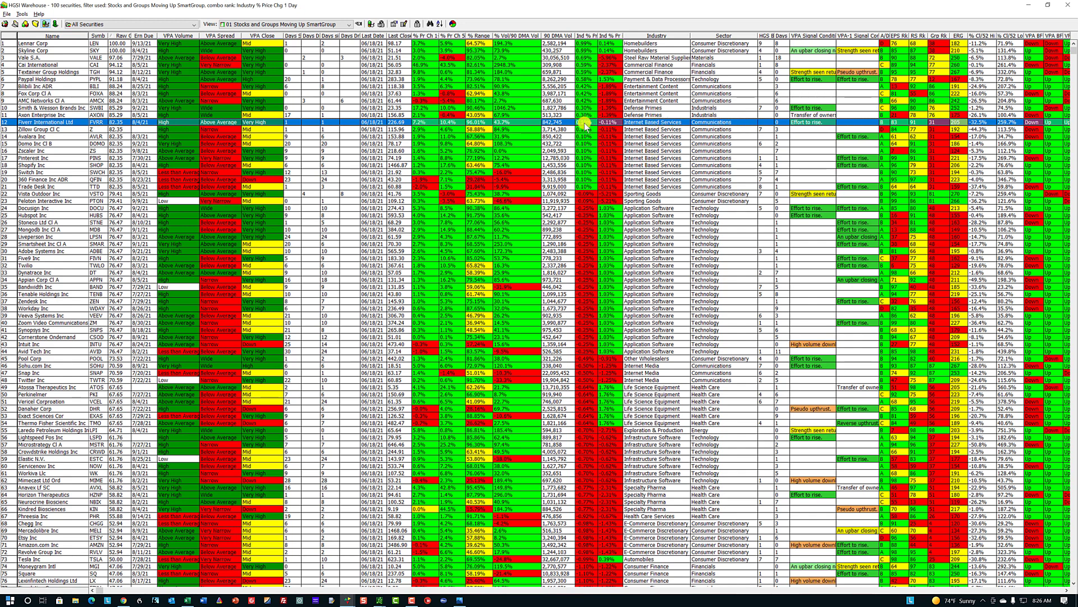
double_click(515, 122)
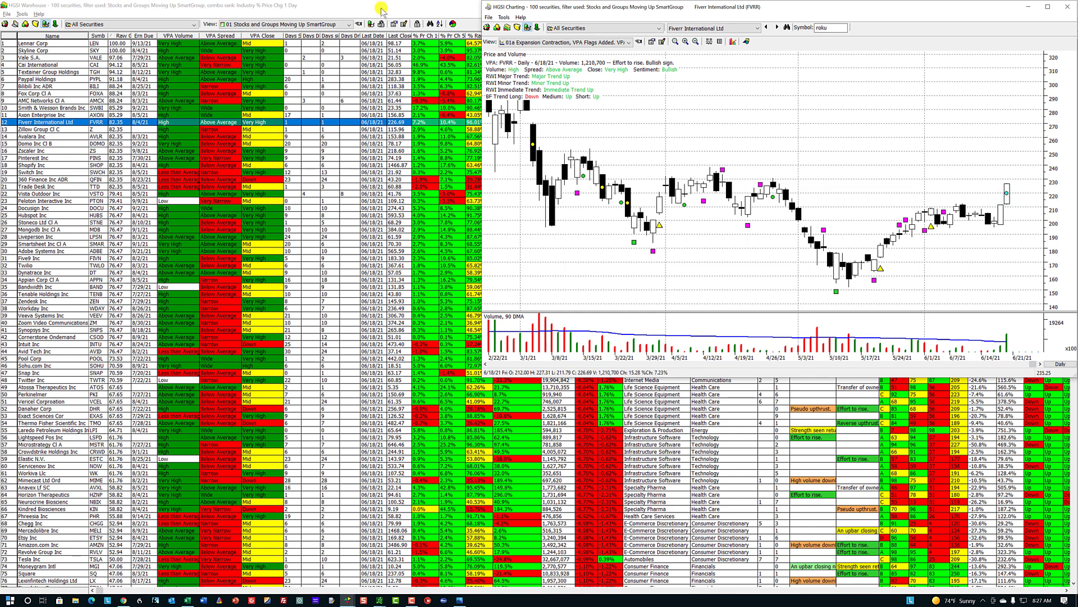
click(364, 7)
click(1047, 5)
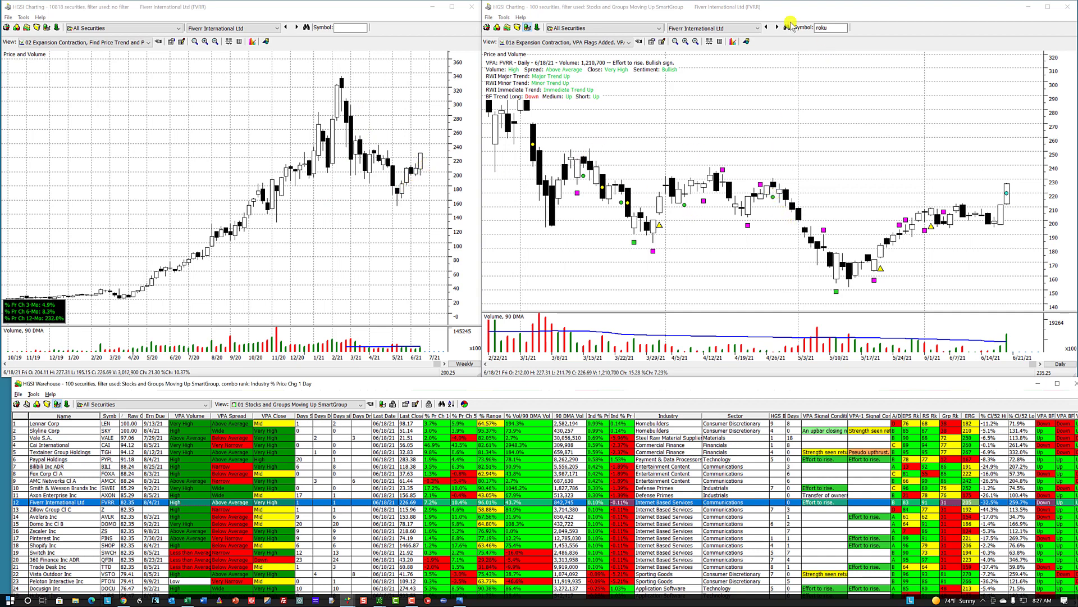
click(696, 42)
click(695, 41)
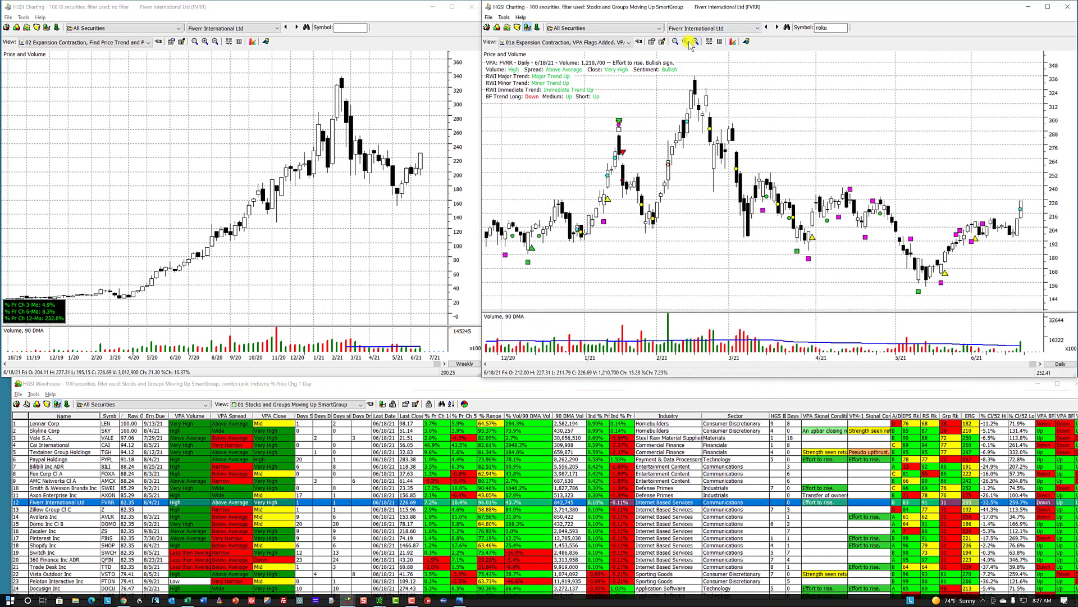
click(685, 42)
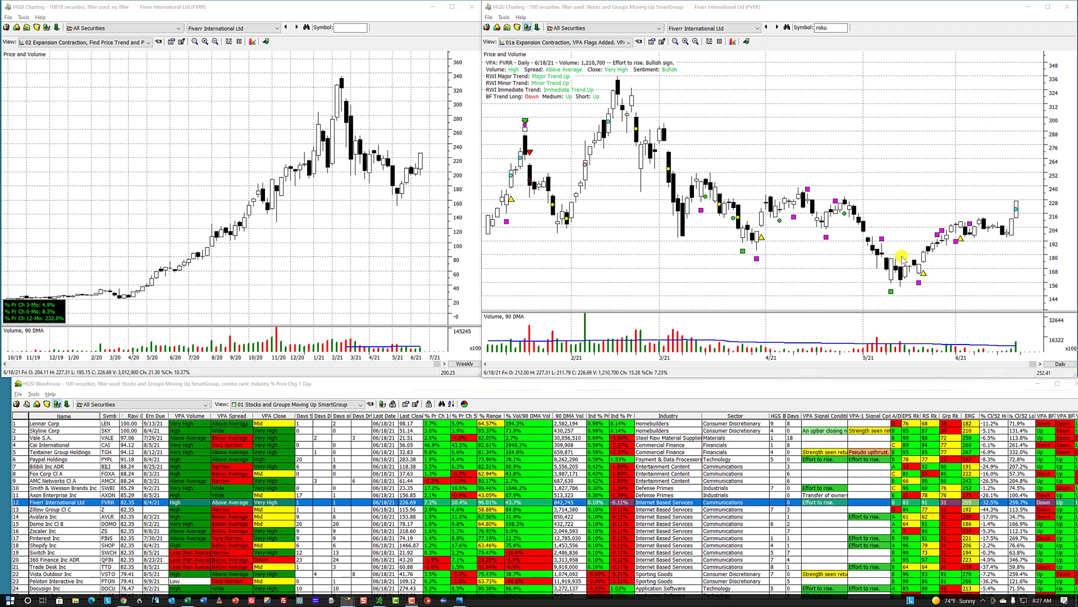
Mark the May low and June trading range on the Fiverr daily chart, and the recent price levels on the weekly chart
drag(881, 283, 938, 280)
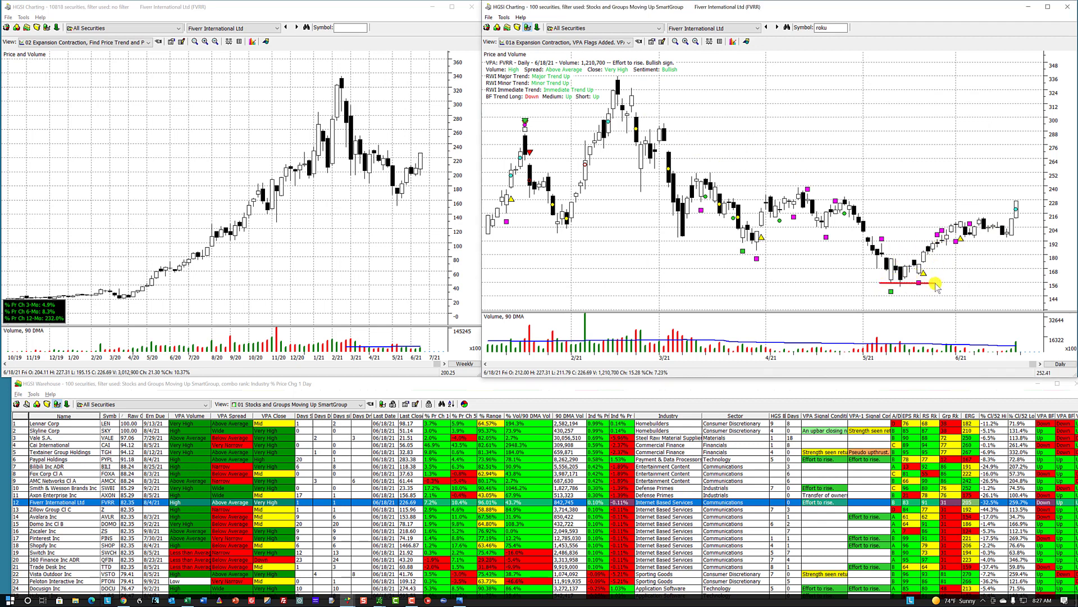
mouse_move(945, 242)
mouse_down()
mouse_move(1005, 237)
mouse_move(1025, 217)
mouse_up()
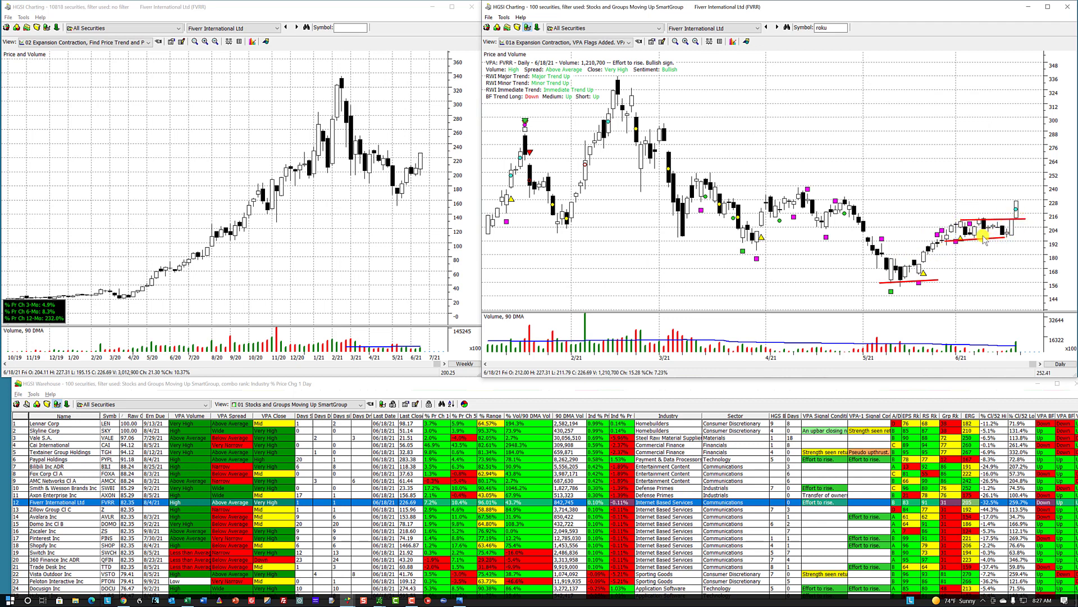
drag(1011, 240, 1025, 239)
drag(383, 203, 419, 200)
drag(404, 177, 433, 165)
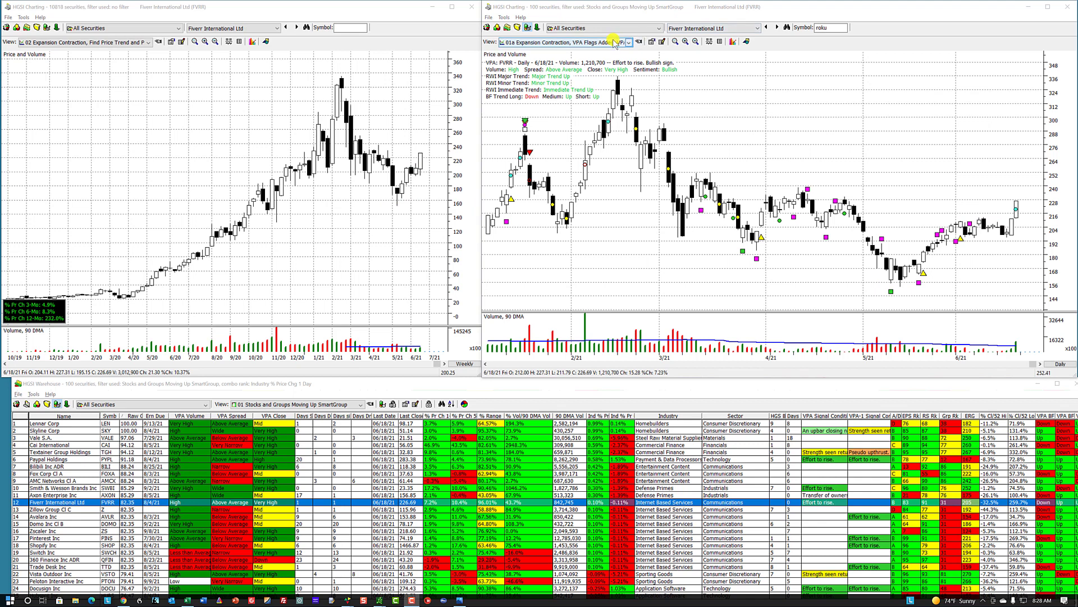
Switch the Fiverr daily chart to the 10 Expansion Contraction, PPivots, VPOC view and examine its May and June bars up close
click(628, 42)
click(565, 188)
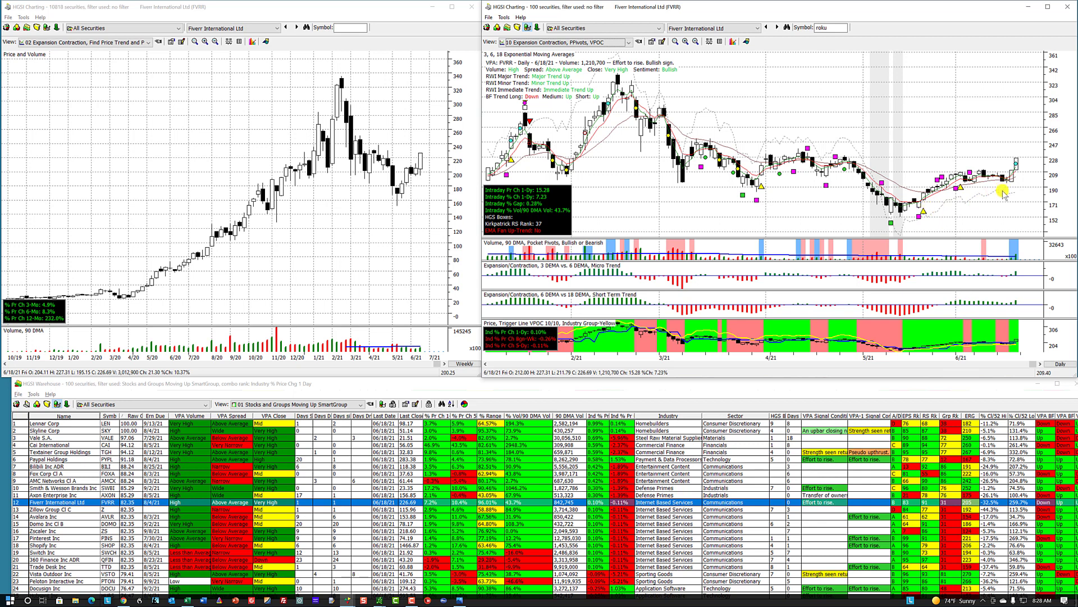
click(924, 280)
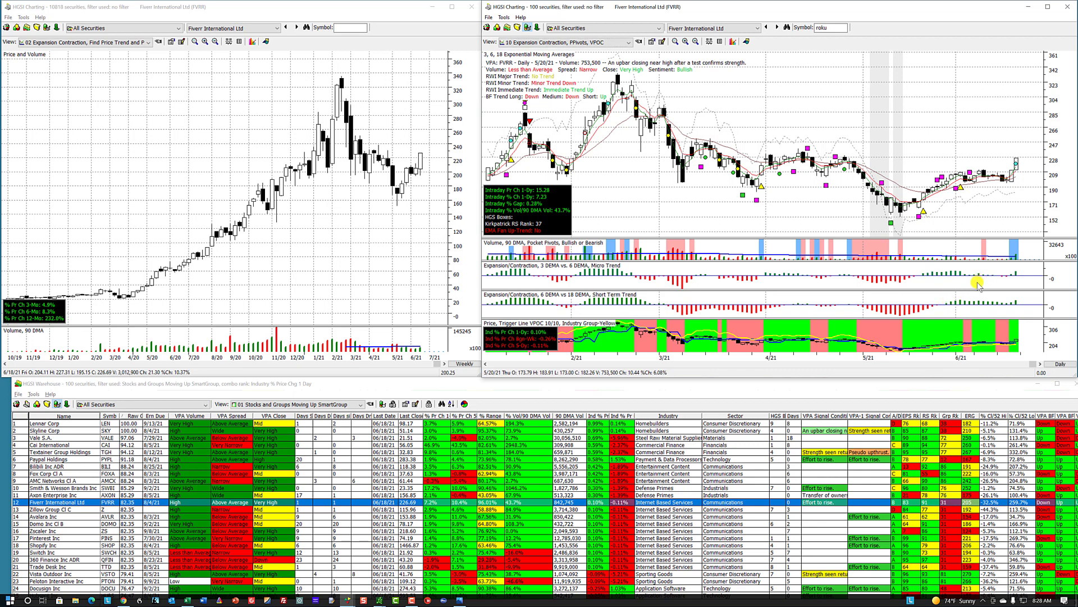
click(948, 305)
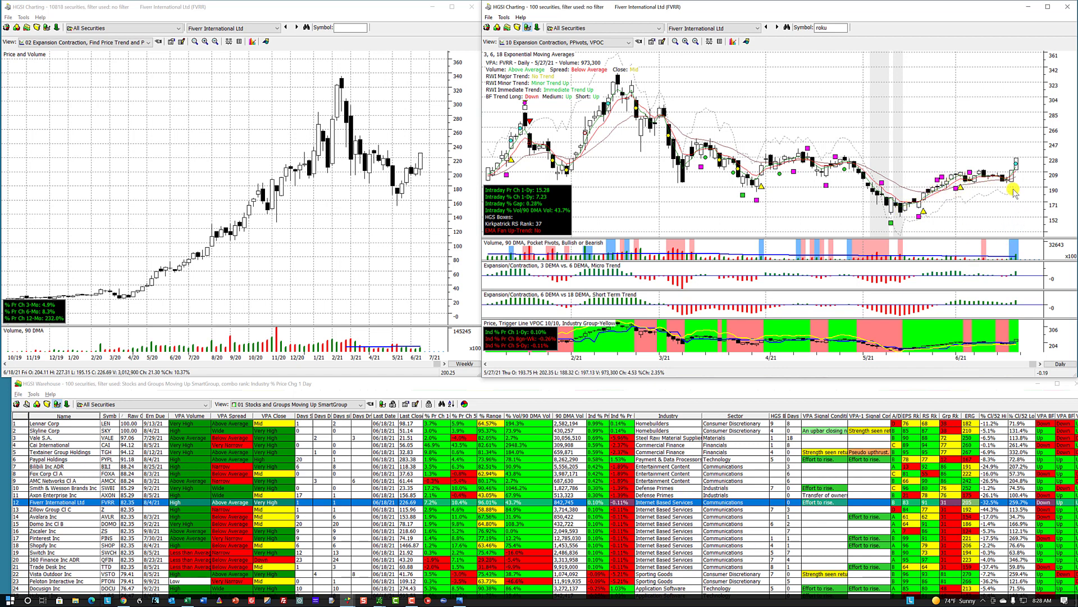
click(1009, 278)
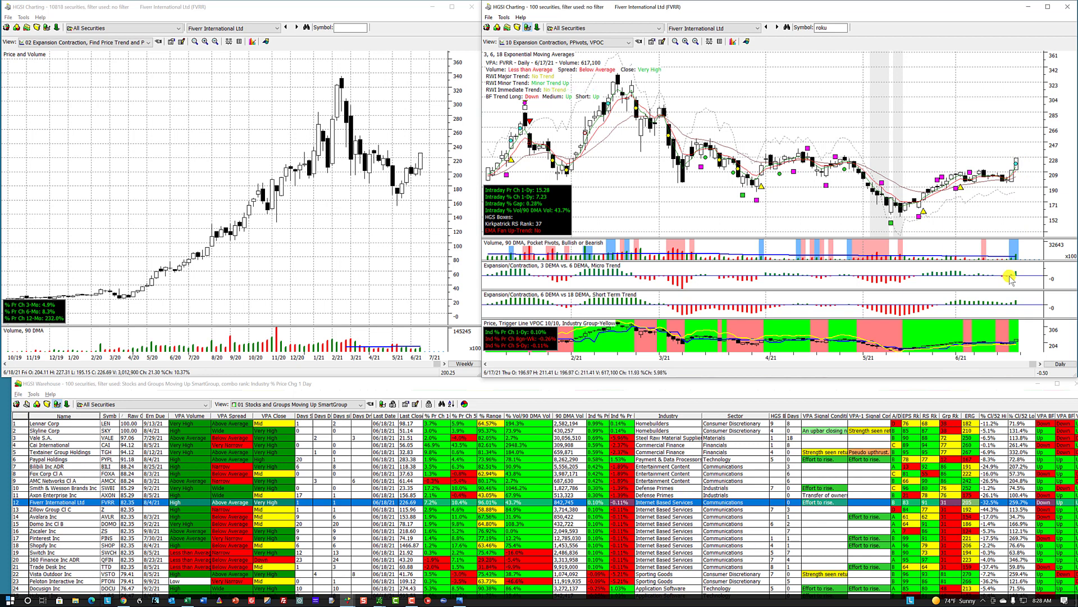
scroll(875, 169, up, 2)
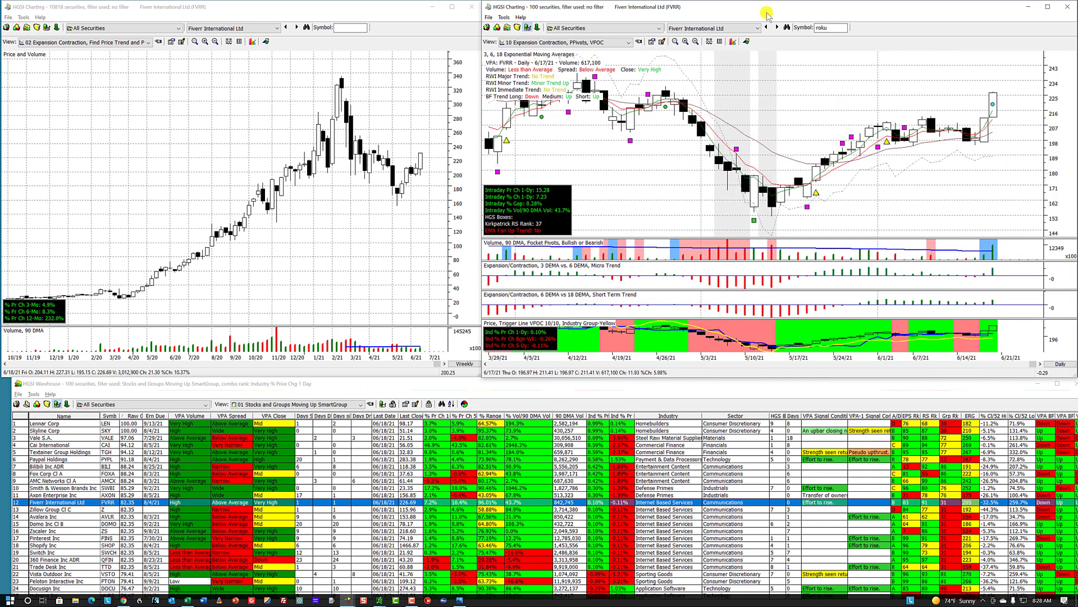
click(695, 43)
click(695, 44)
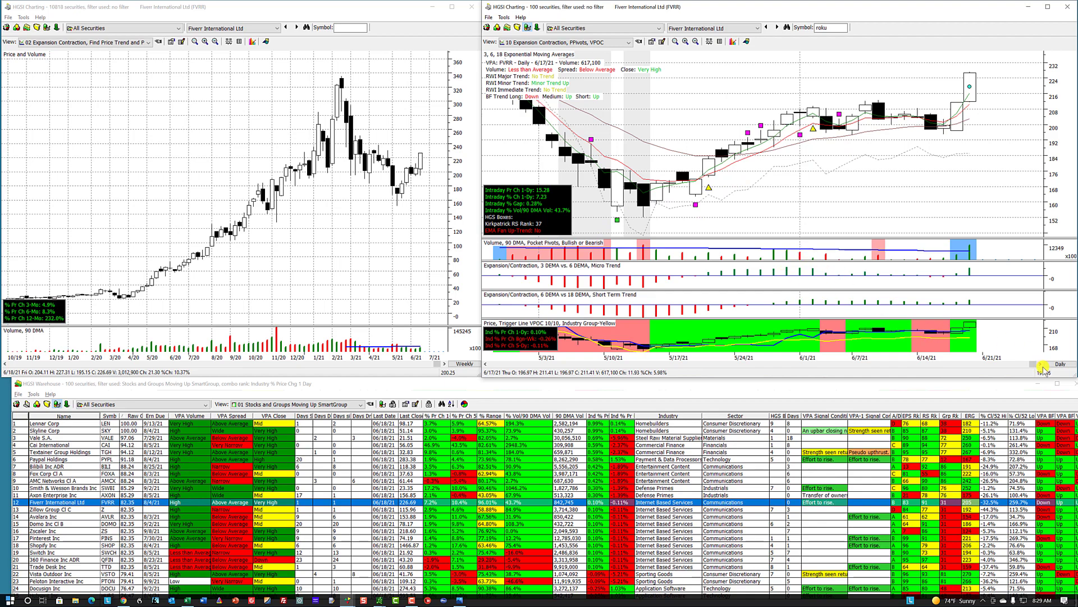
Maximize the warehouse and view the 01 Stocks and Groups Moving Up SmartGroup, Intraday list
click(1056, 383)
double_click(1054, 384)
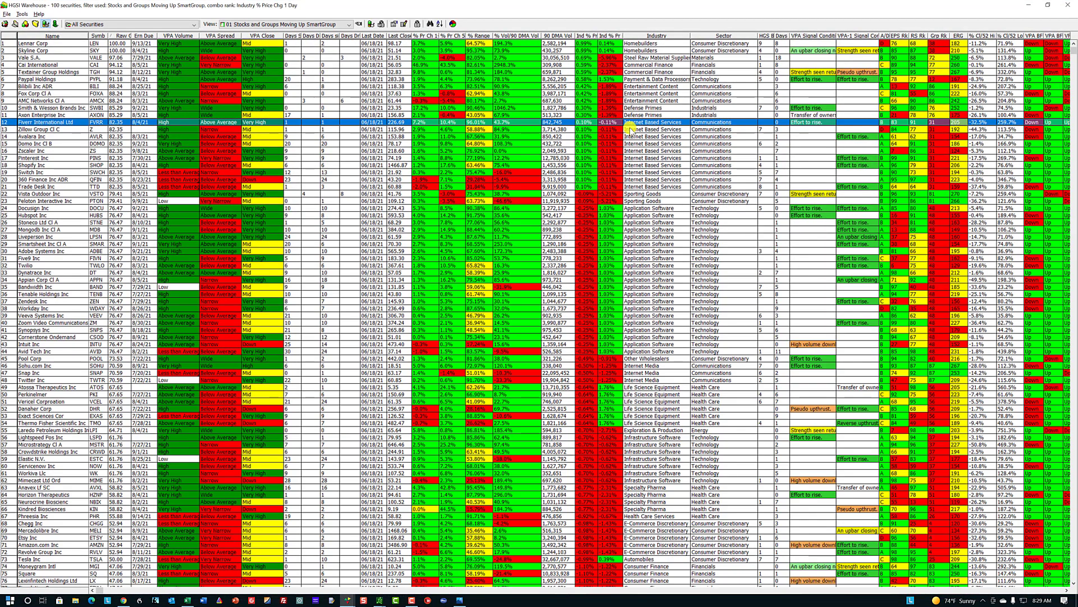
click(318, 24)
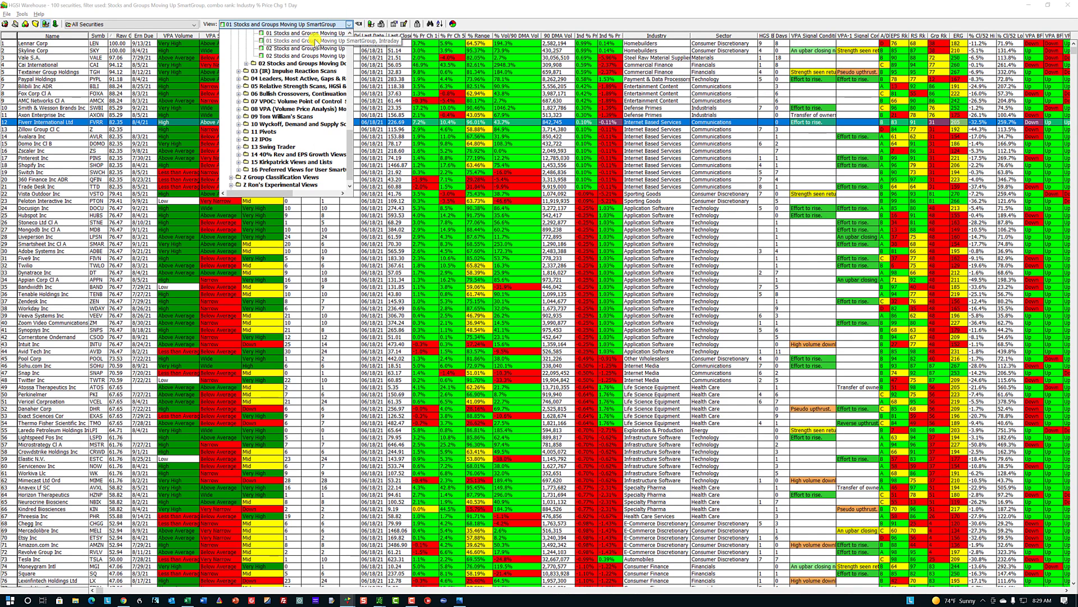
click(316, 40)
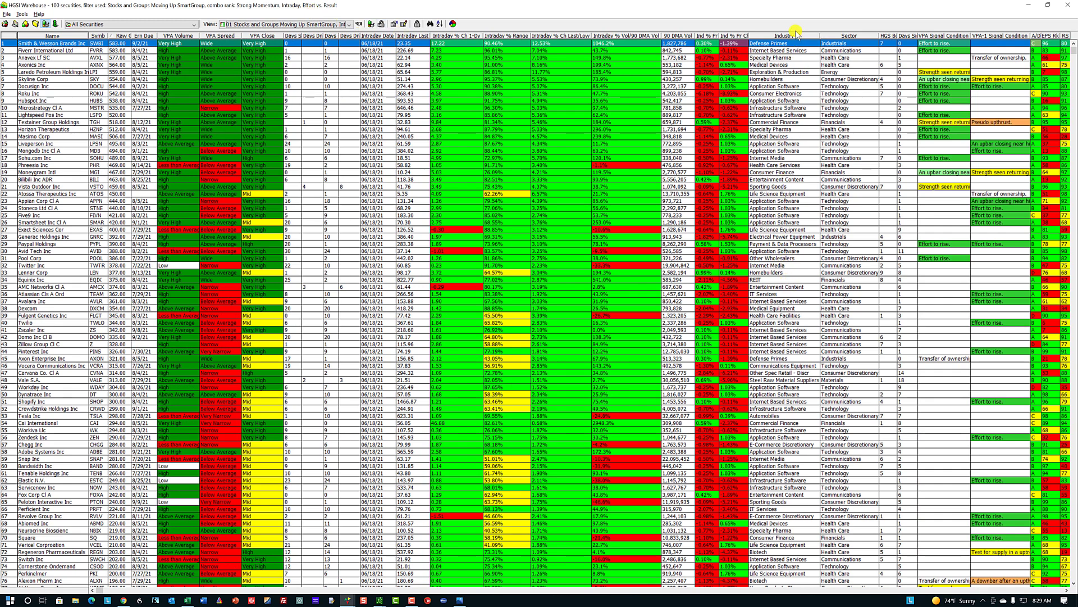
Switch the warehouse to the 02 Stocks and Groups Moving Up SmartGroup, $1 to $15 view and inspect the Netsol Tech, Ironwood and Chiasma rows
click(292, 24)
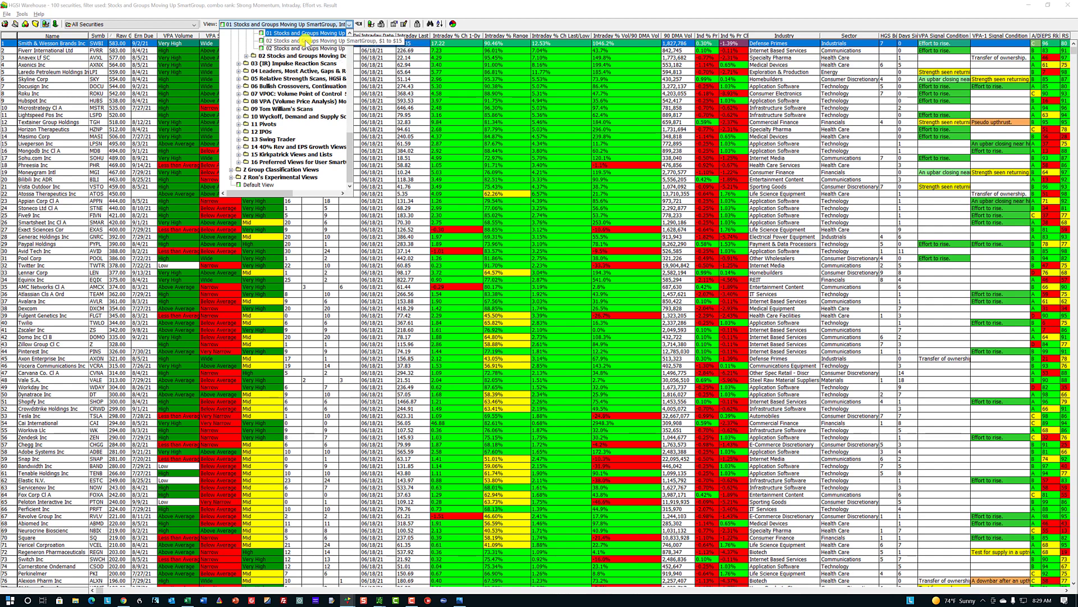
click(306, 40)
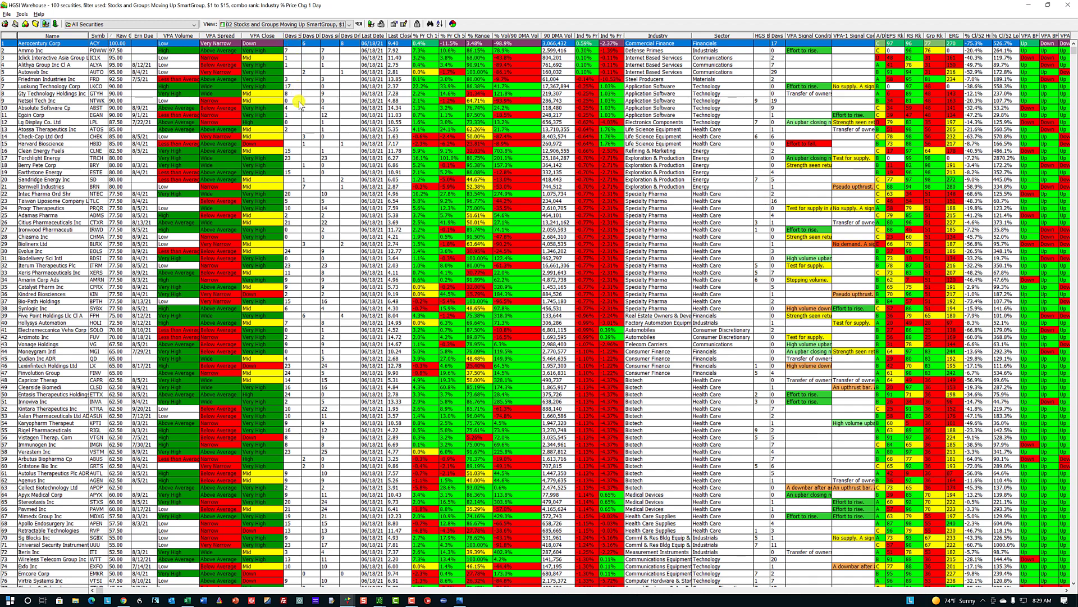
click(327, 101)
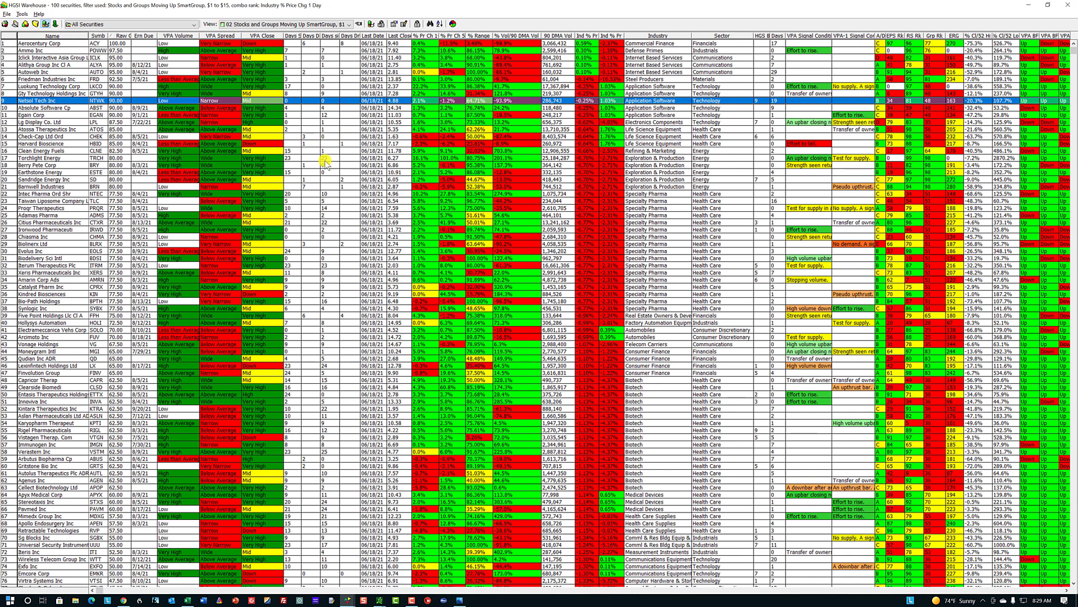
click(320, 229)
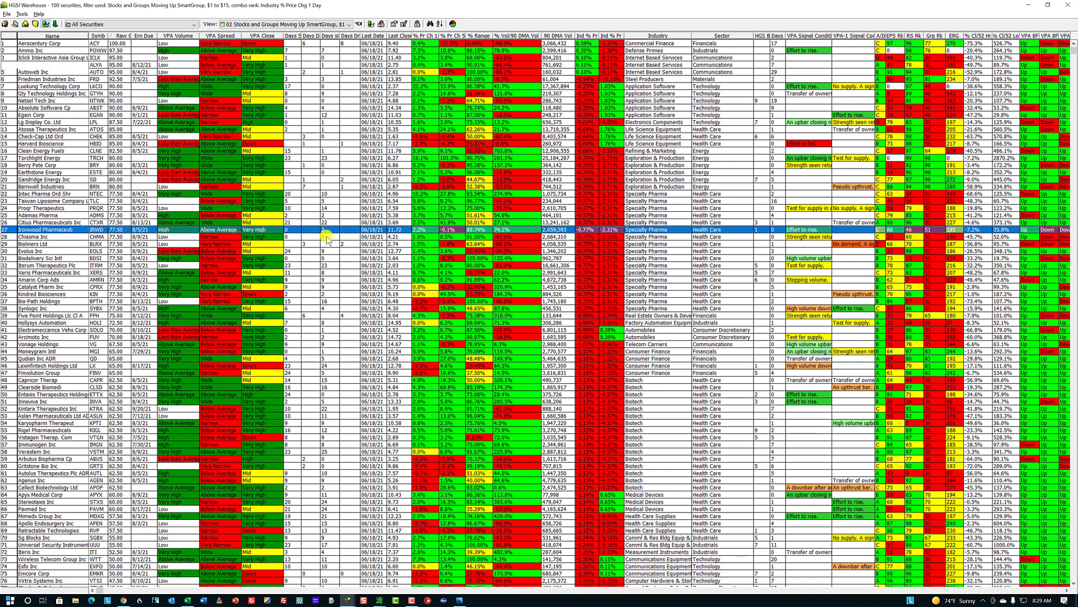
click(321, 236)
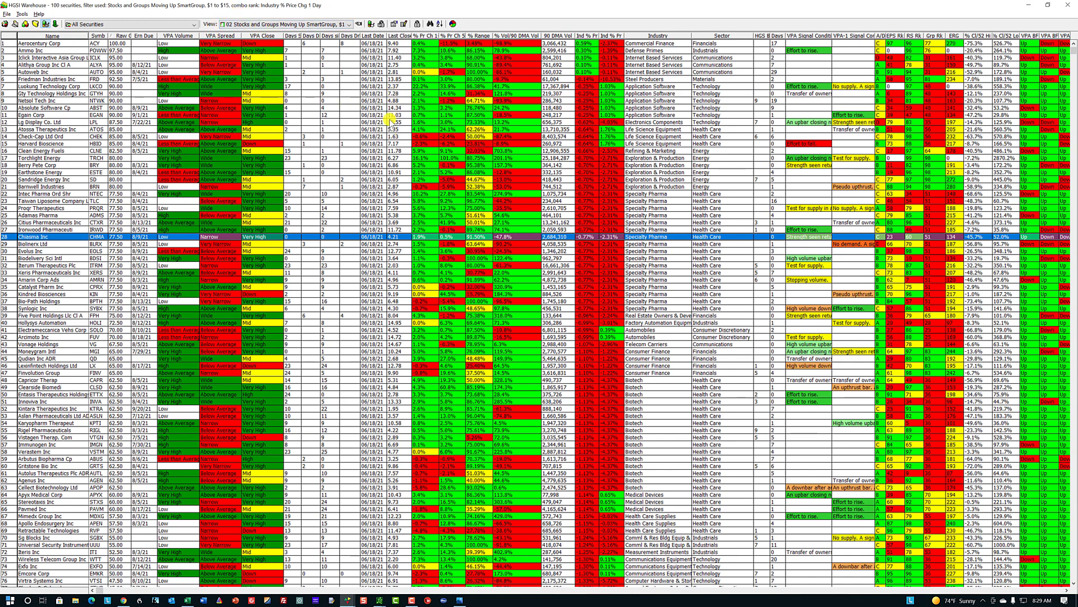
Open the Netsol Tech daily chart and point out its latest price bar, micro trend and VPOC signals with temporary arrows
double_click(390, 102)
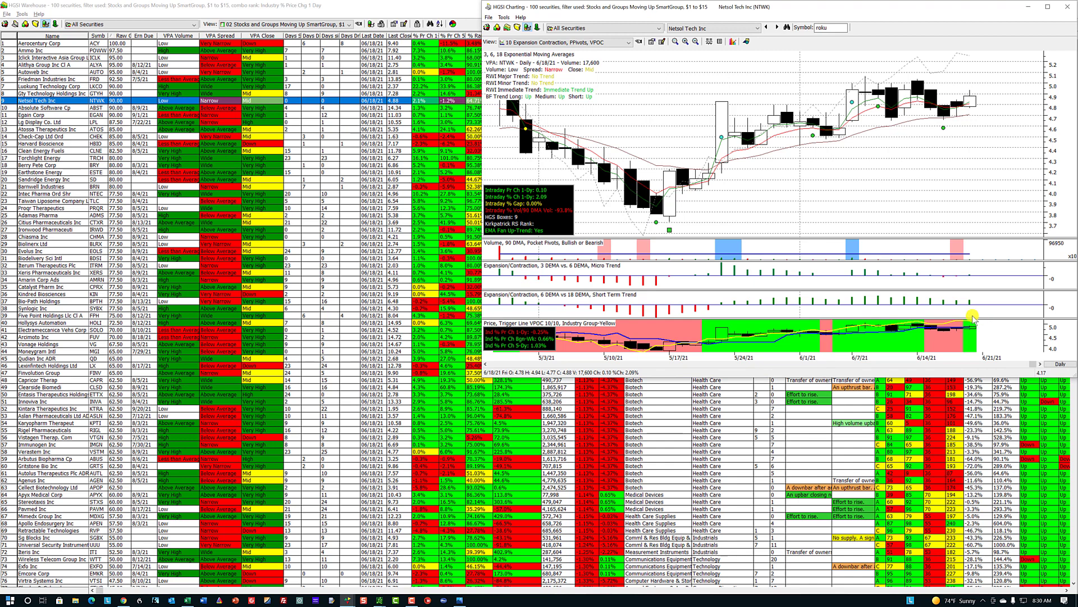
drag(984, 308, 973, 320)
drag(987, 259, 973, 274)
drag(994, 85, 971, 103)
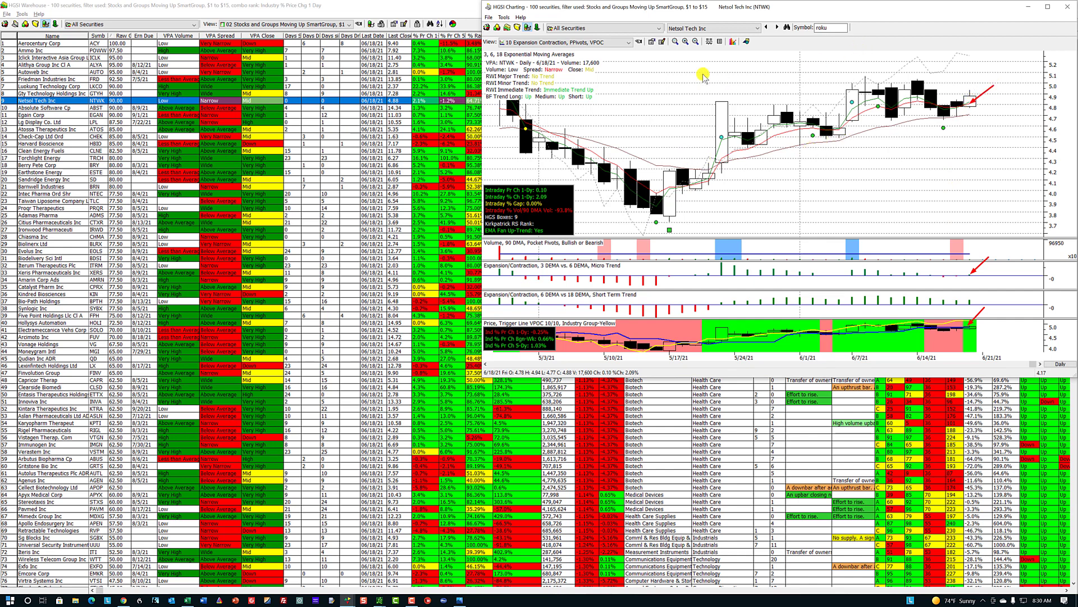
key(Escape)
Restore the warehouse window below the two charts and return the Netsol Tech daily chart to its wider date range
click(420, 9)
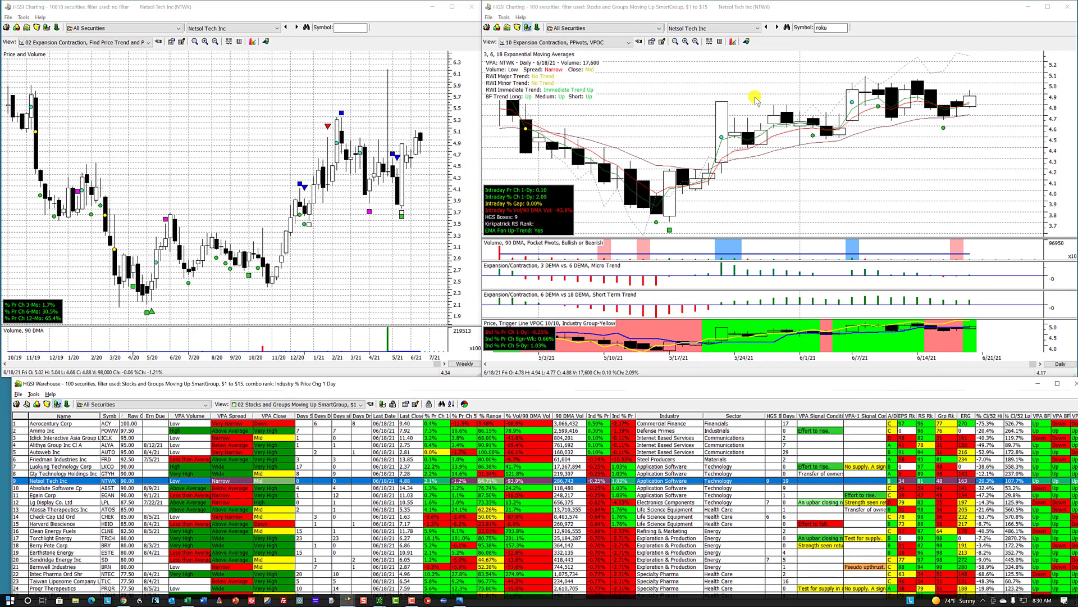
click(1048, 5)
click(670, 8)
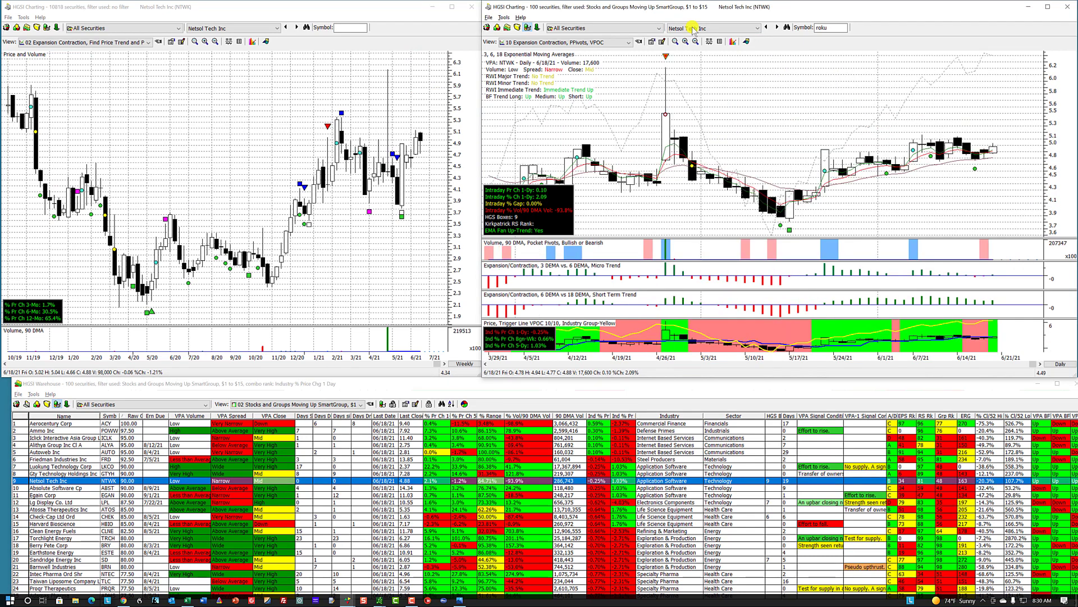
Switch the Netsol Tech daily chart to the 01a Expansion Contraction, VPA Flags Added view and extend its range back to January
click(616, 46)
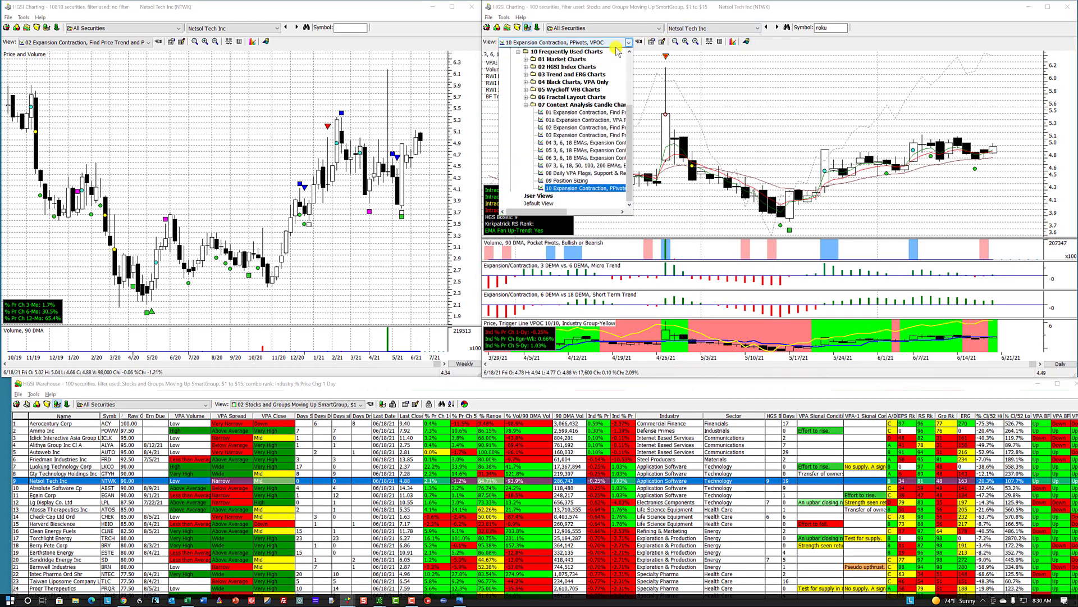
click(568, 123)
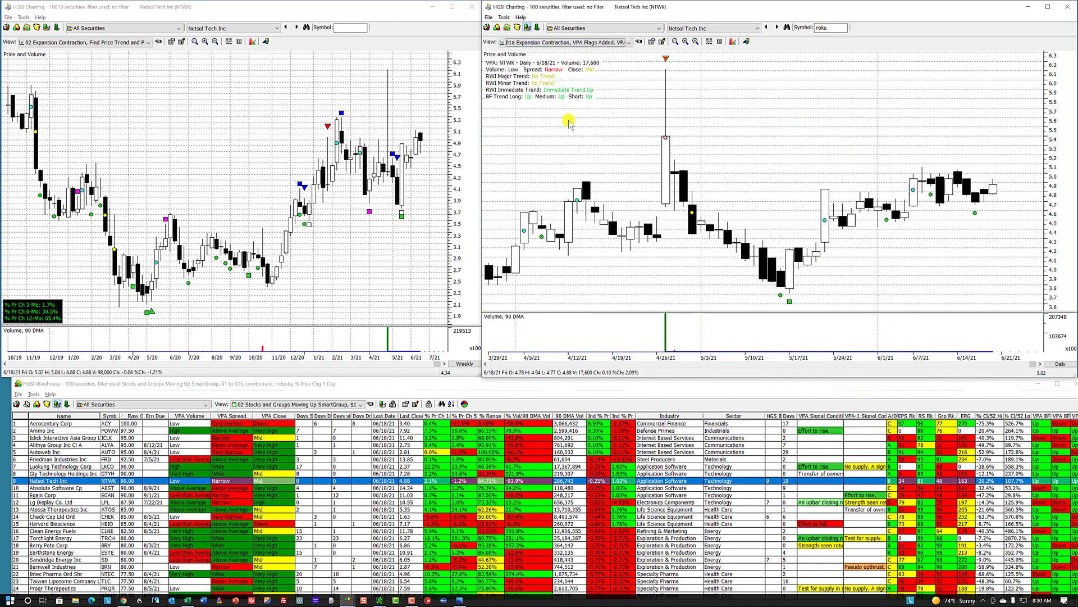
click(696, 42)
click(696, 42)
click(696, 42)
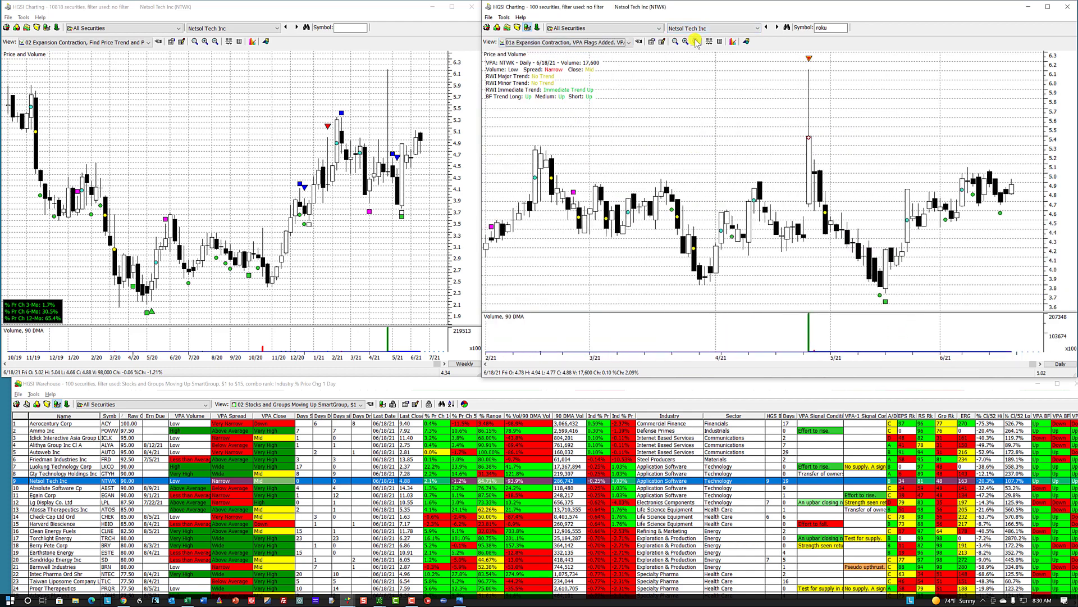
click(697, 42)
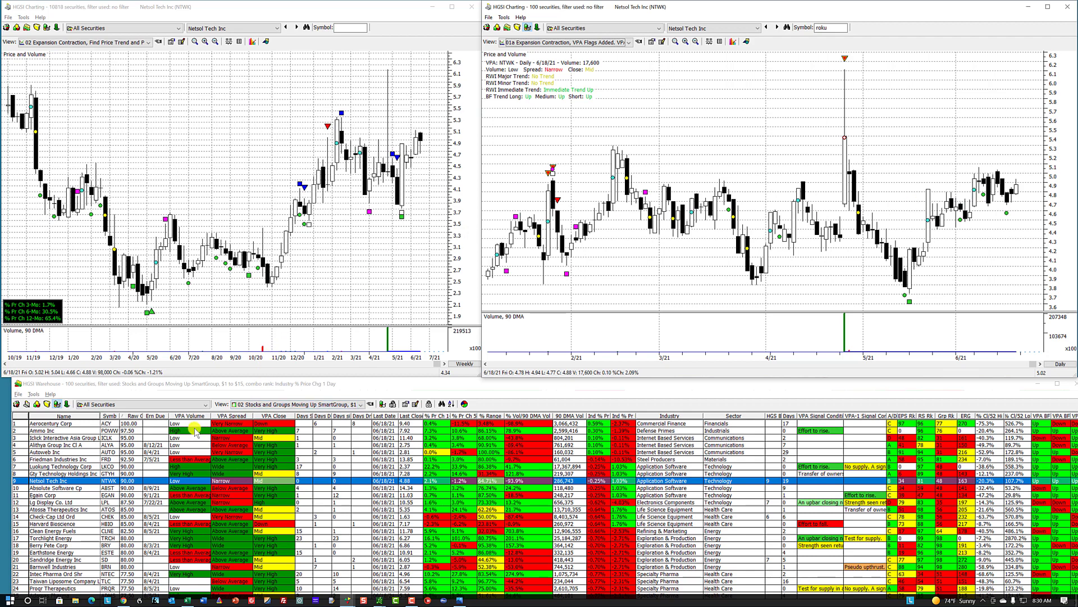
Align the warehouse window under the charts and load Earthstone Energy from its list into both charts
click(130, 385)
drag(130, 385, 122, 386)
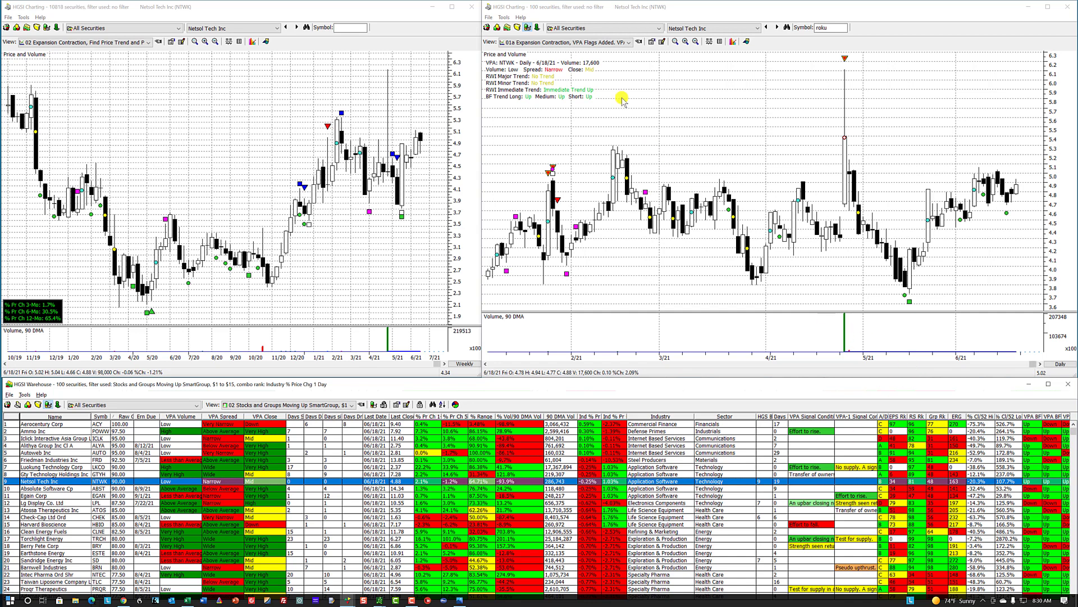
click(334, 552)
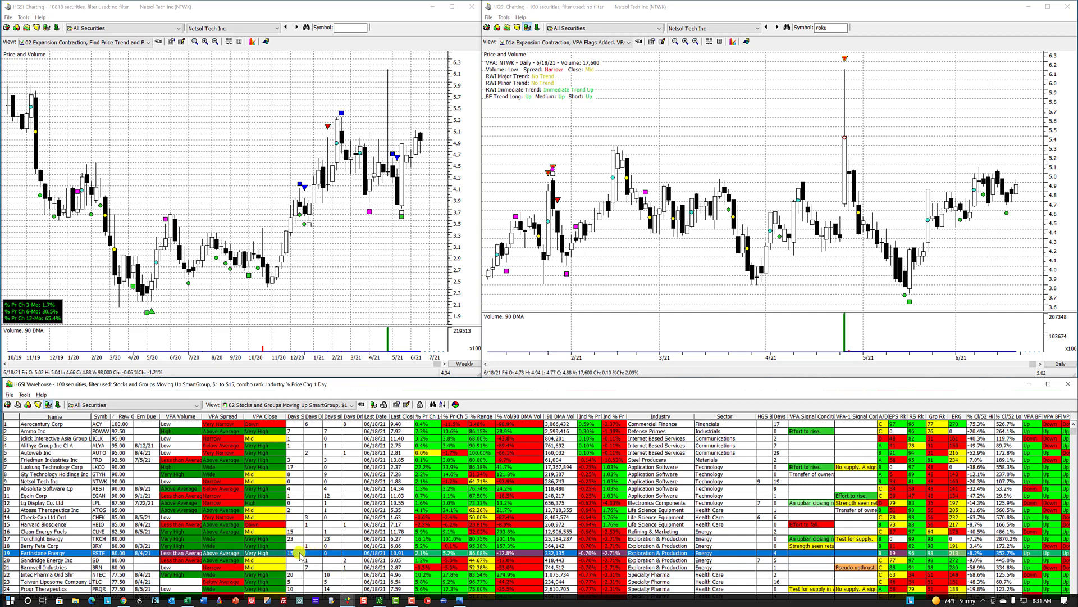
click(328, 553)
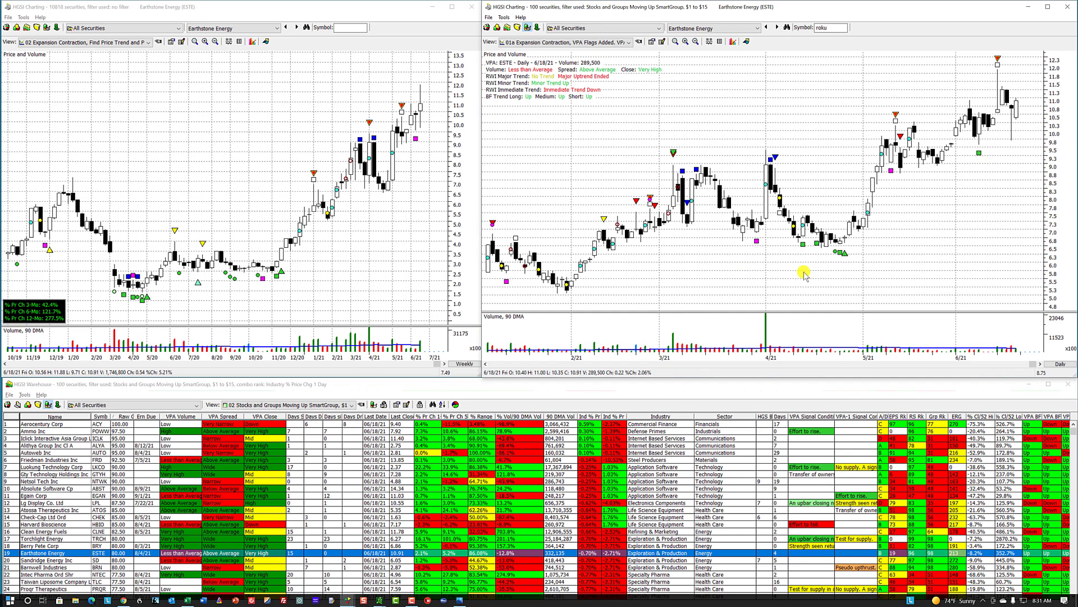
Switch the Earthstone Energy daily chart to the 10 Expansion Contraction, PPivots, VPOC view and inspect its 5/26/21 and 5/27/21 bars
click(628, 43)
click(601, 188)
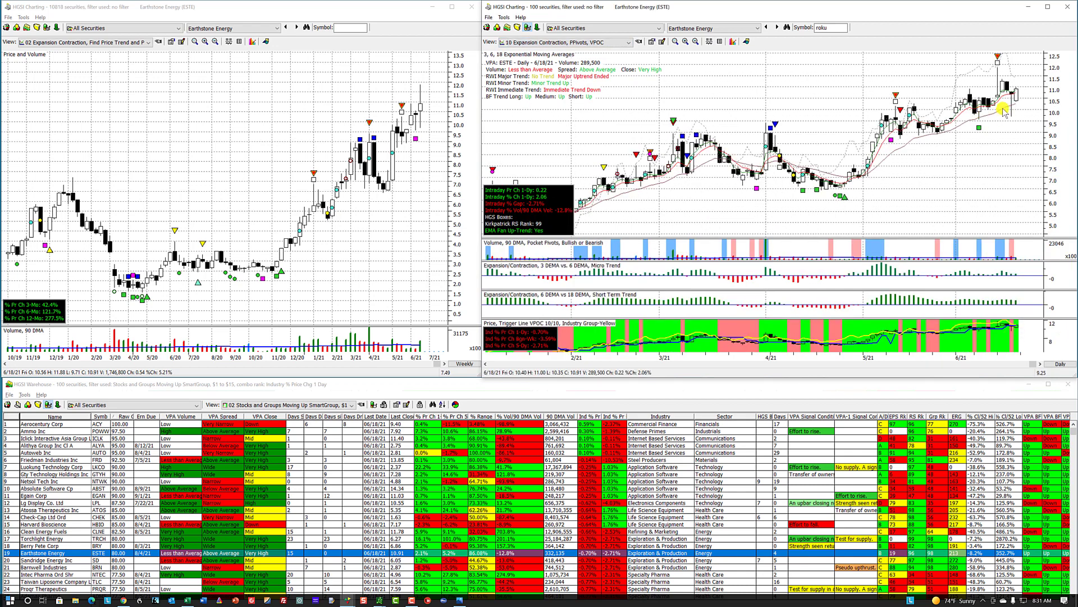
click(946, 279)
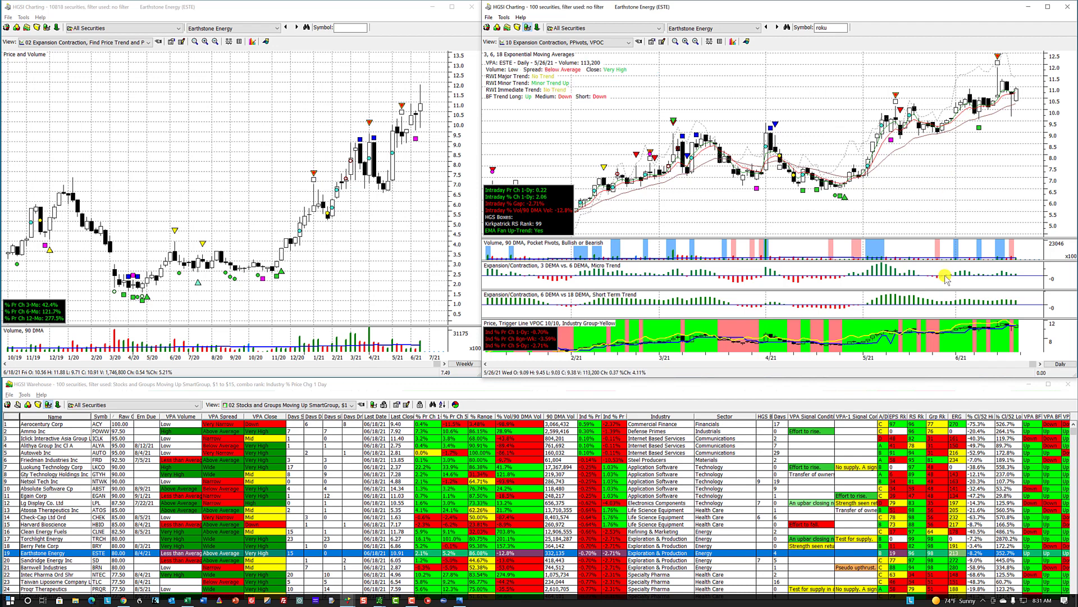
key(Right)
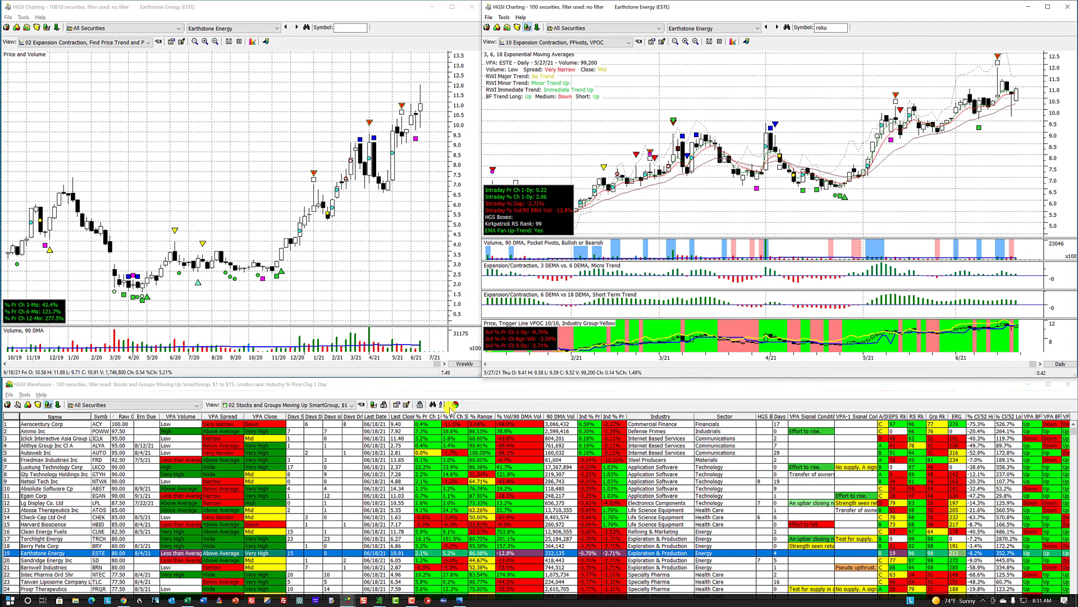
Switch the warehouse to the 01 Stocks and Groups Moving Up SmartGroup view and maximize it
click(352, 405)
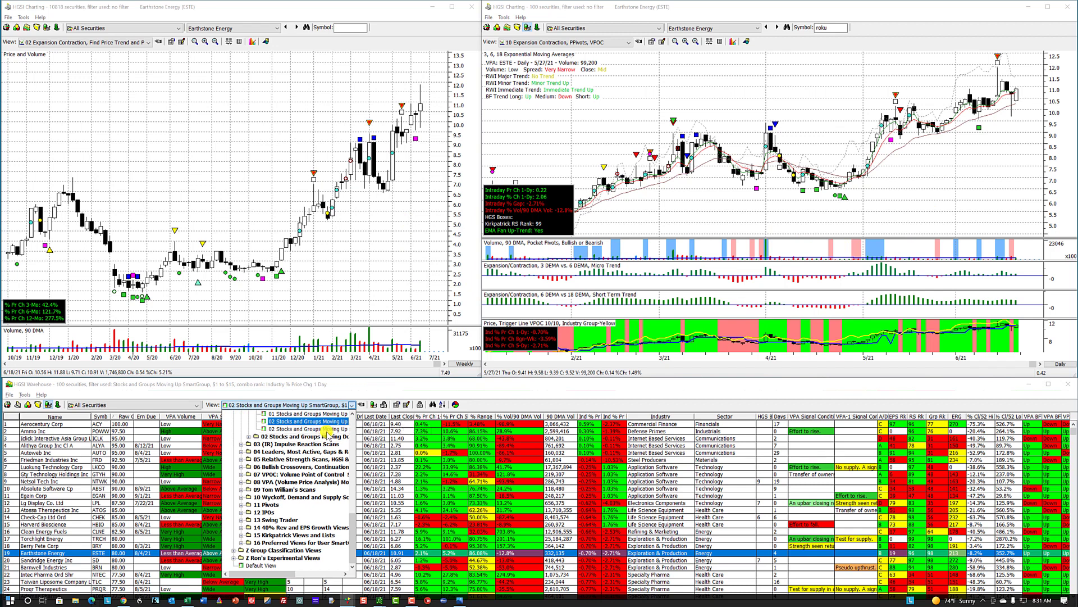
click(249, 436)
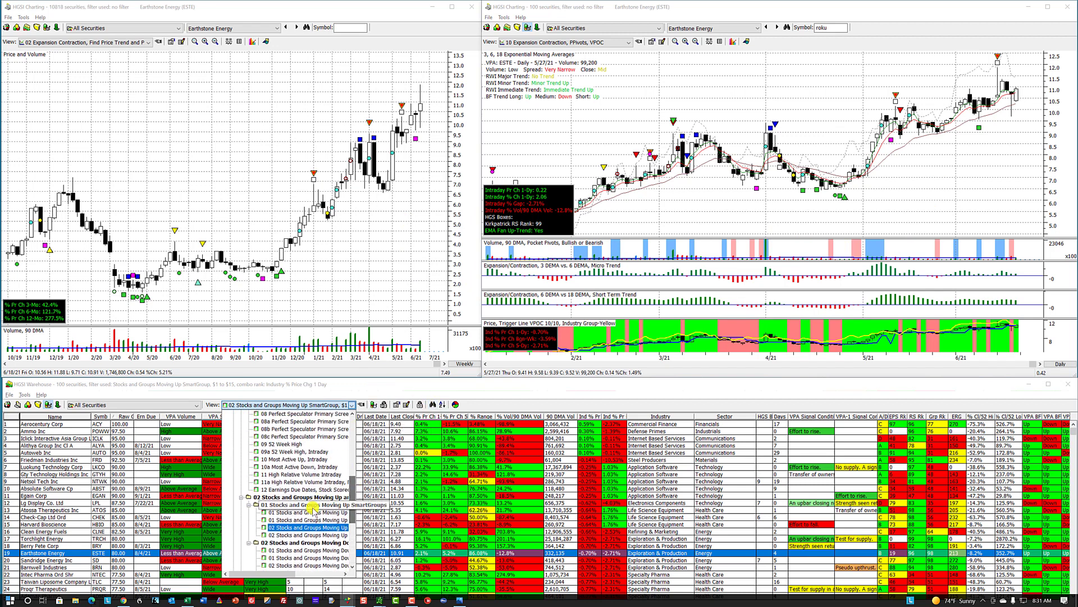
click(314, 514)
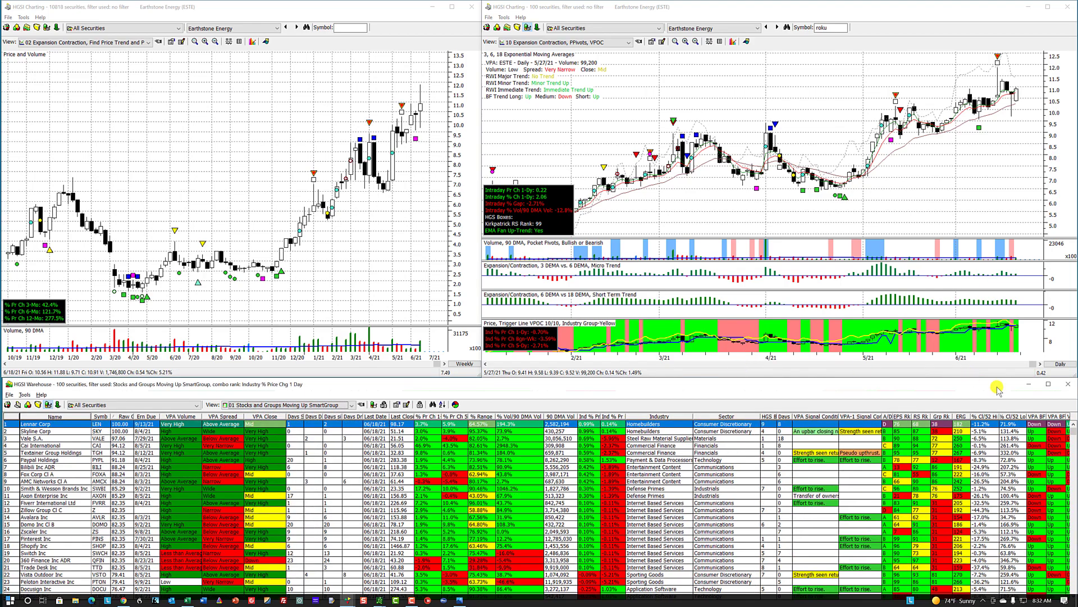
click(1048, 383)
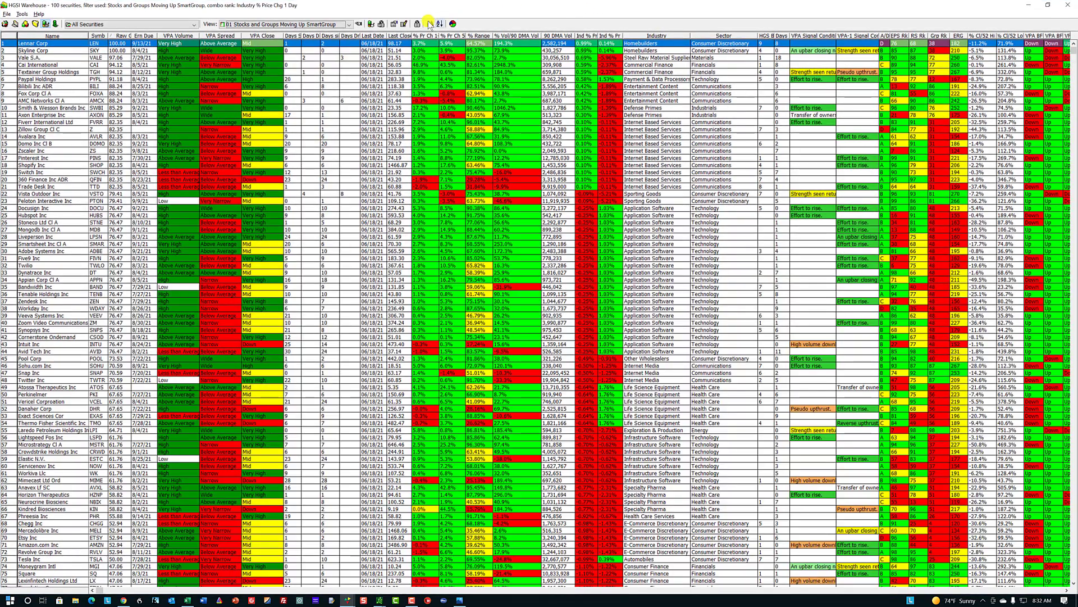
Run a Spectrum Analysis by Industry on the warehouse list and inspect the Application Software and Internet Based Services slices
click(453, 25)
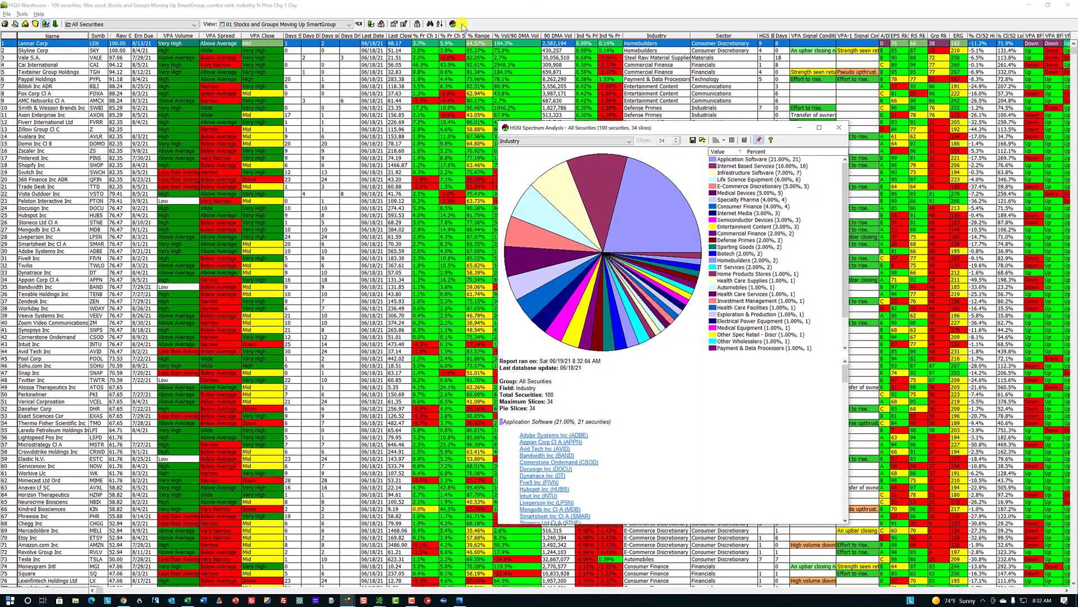
click(671, 219)
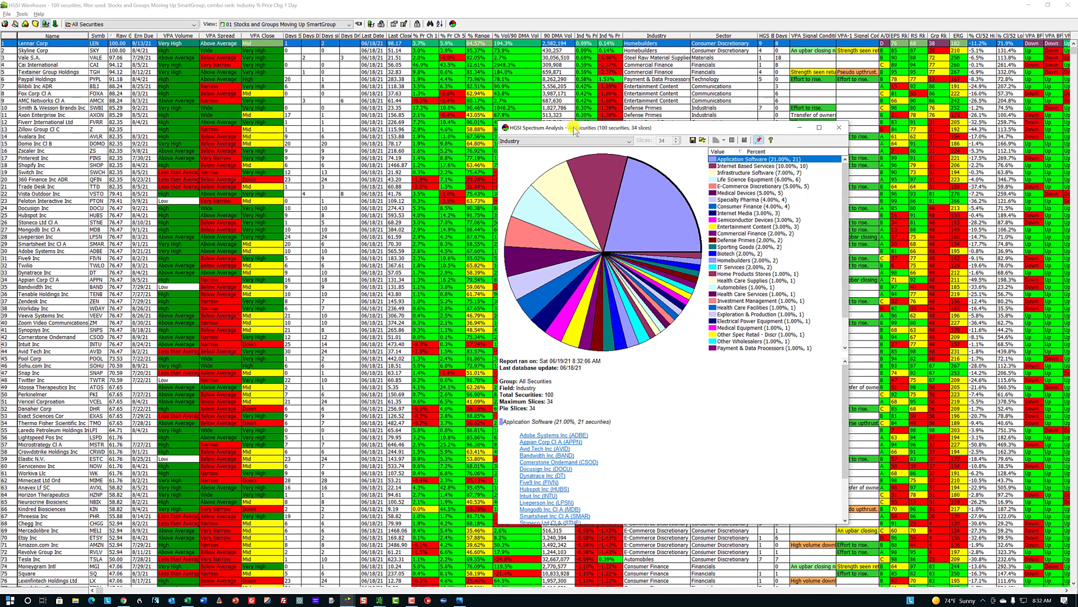
drag(575, 130, 575, 105)
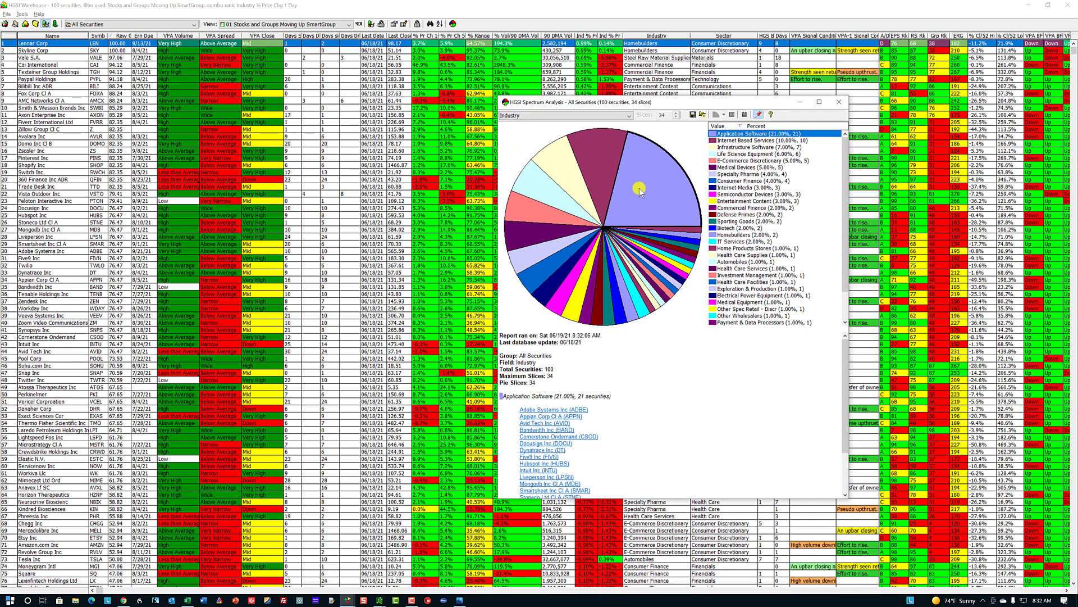
click(730, 141)
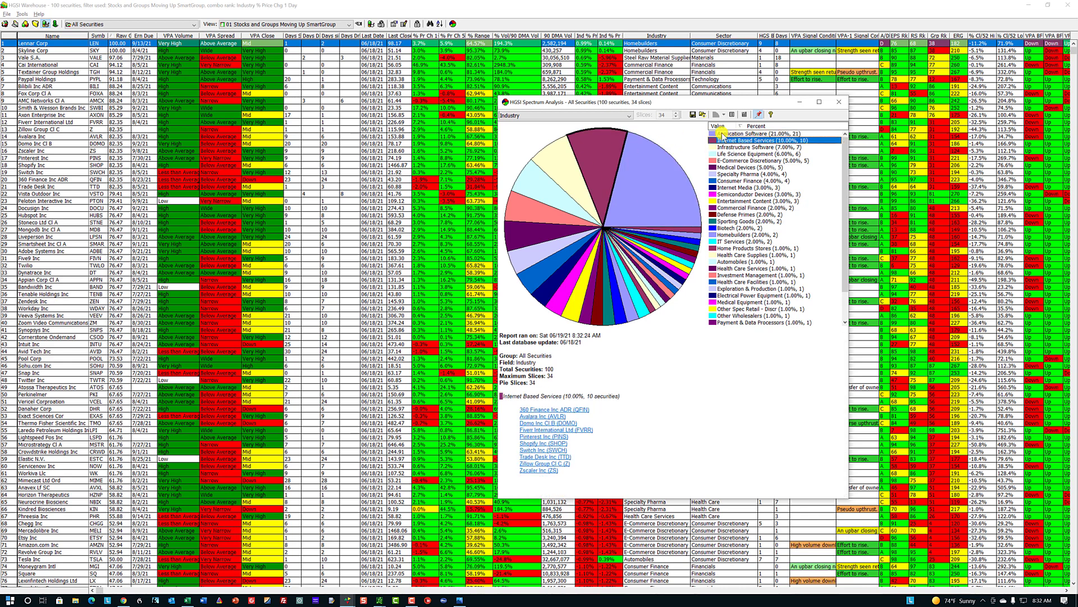
click(722, 134)
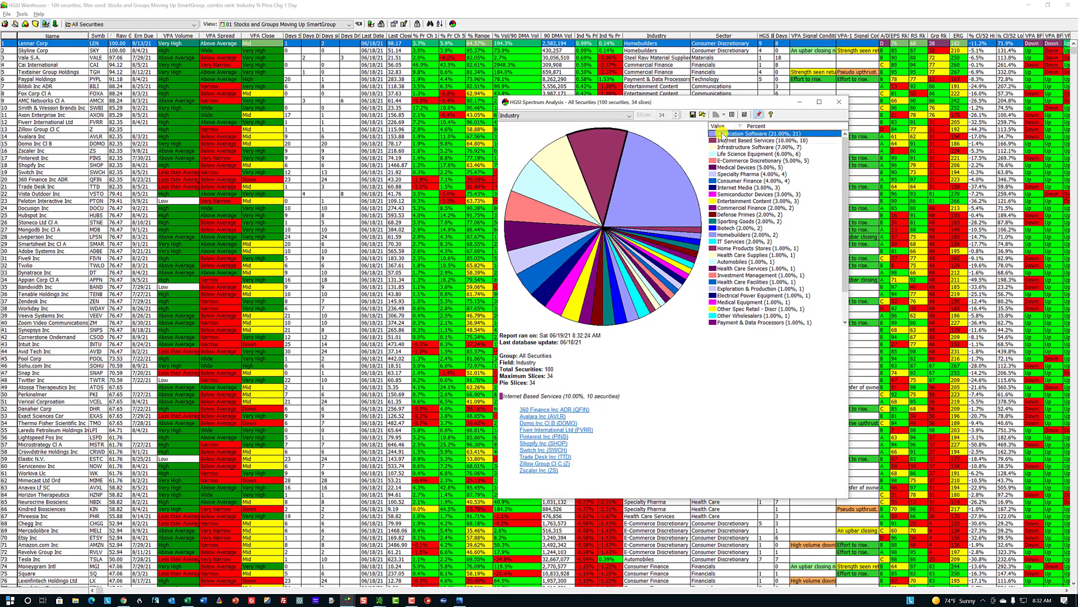
Compare the industry breakdowns of the 02 Stocks and Groups Moving Up SmartGroup, $1 to $15 and 01 Stocks and Groups Moving Down SmartGroup views
click(247, 25)
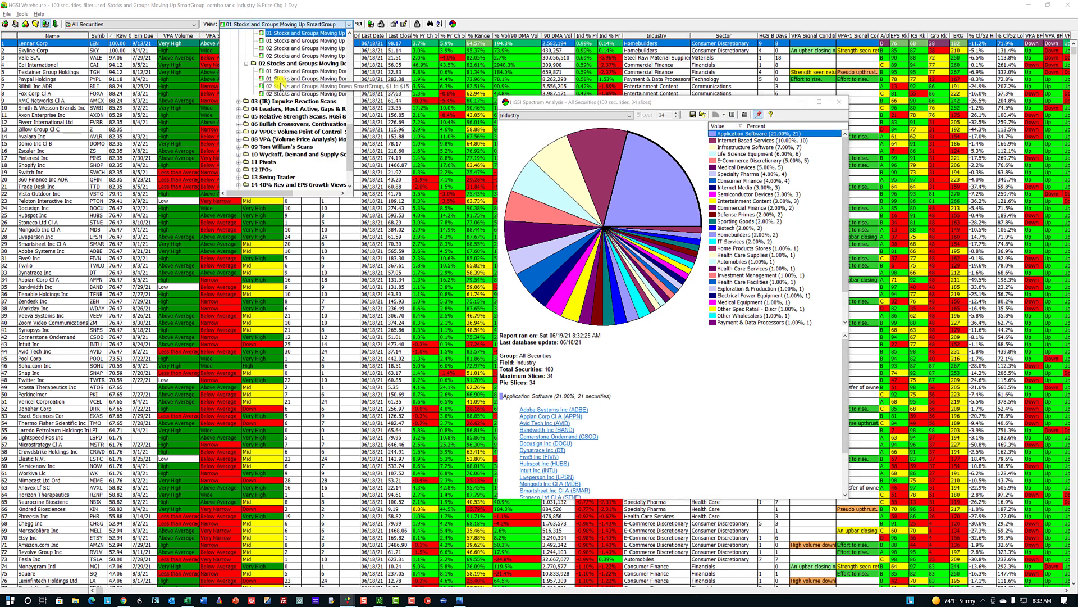
click(293, 49)
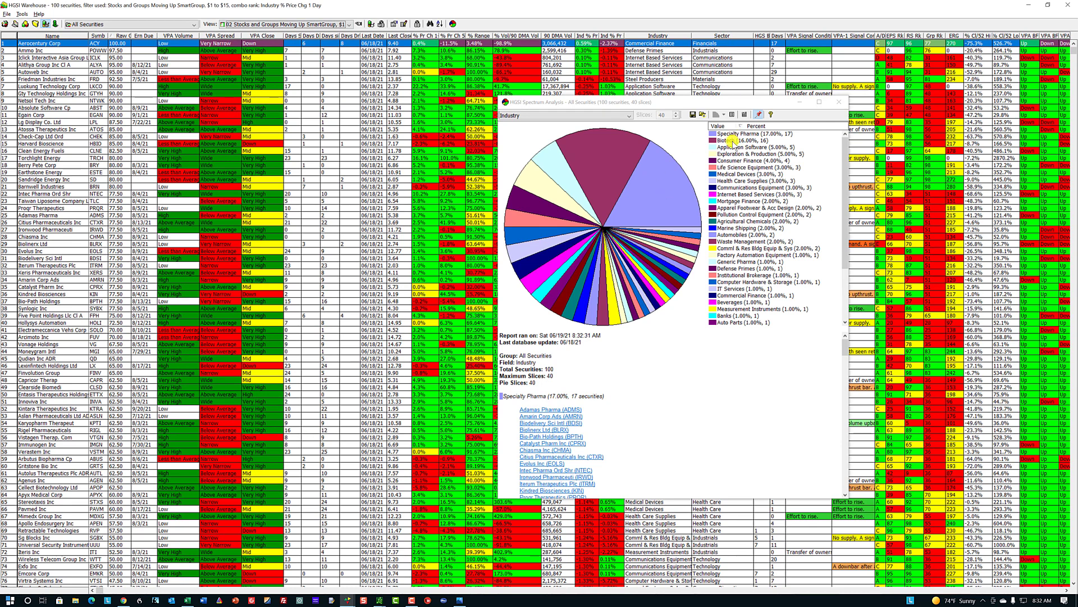
click(255, 26)
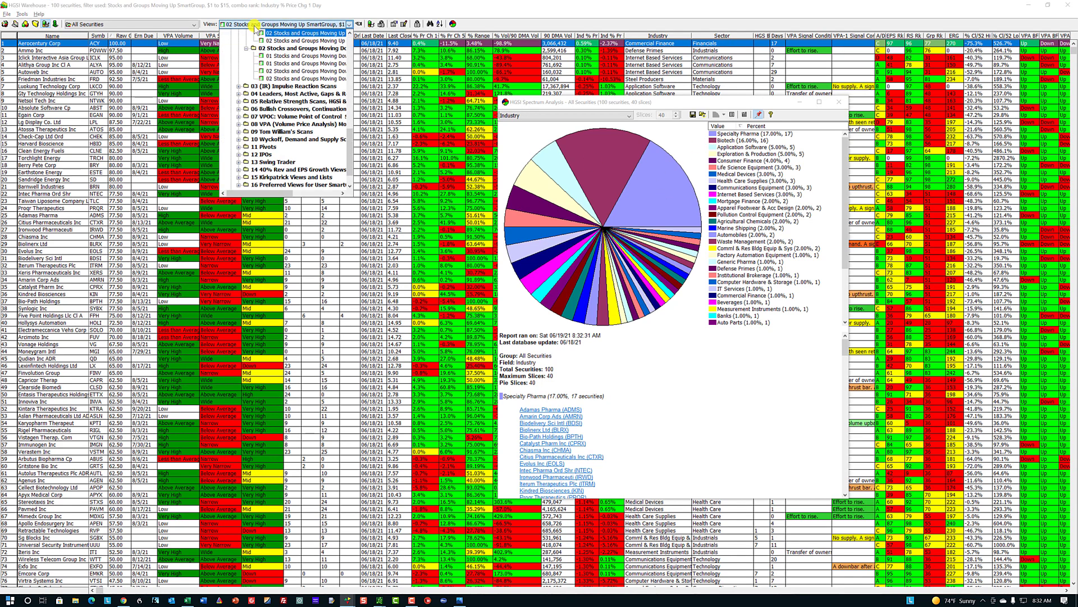
click(279, 57)
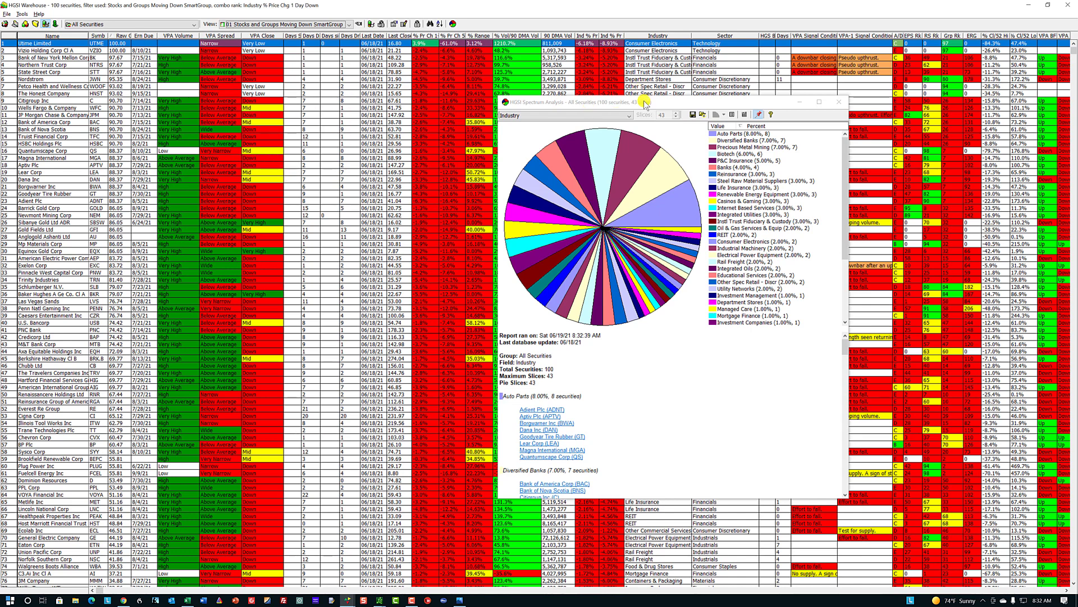
drag(646, 102, 853, 109)
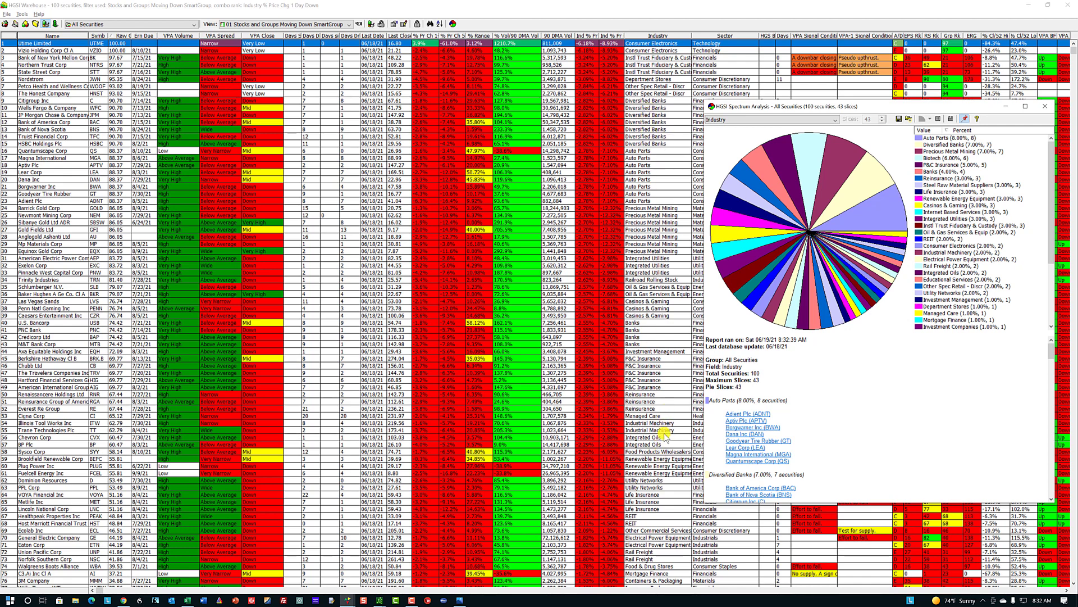
Switch the warehouse to the 02 Stocks and Groups Moving Down SmartGroup, $1 to $15 view and inspect its Precious Metal Mining and Biotech slices
click(273, 25)
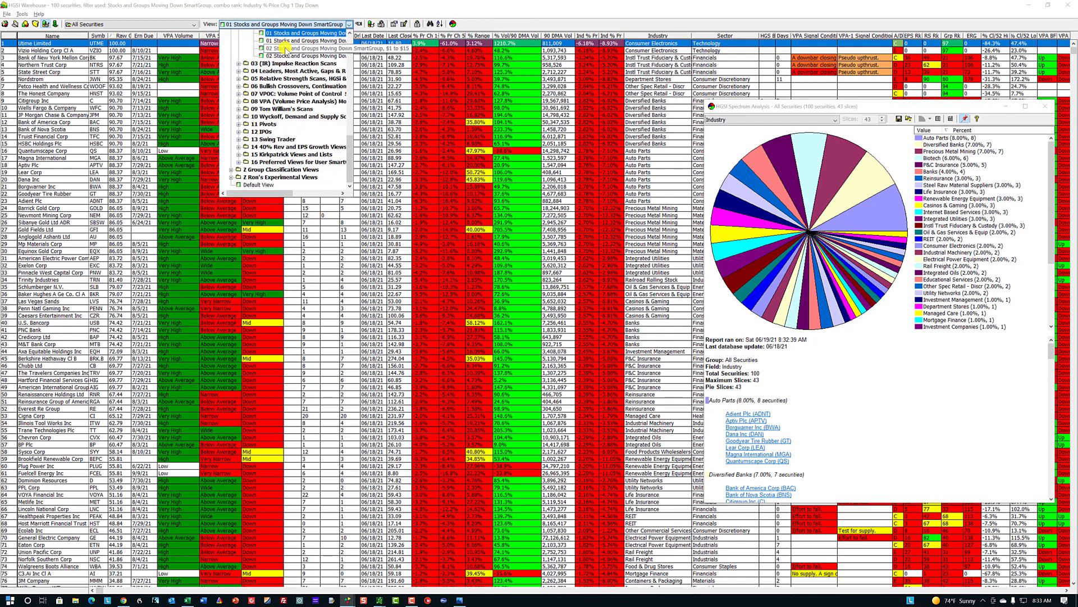
click(285, 48)
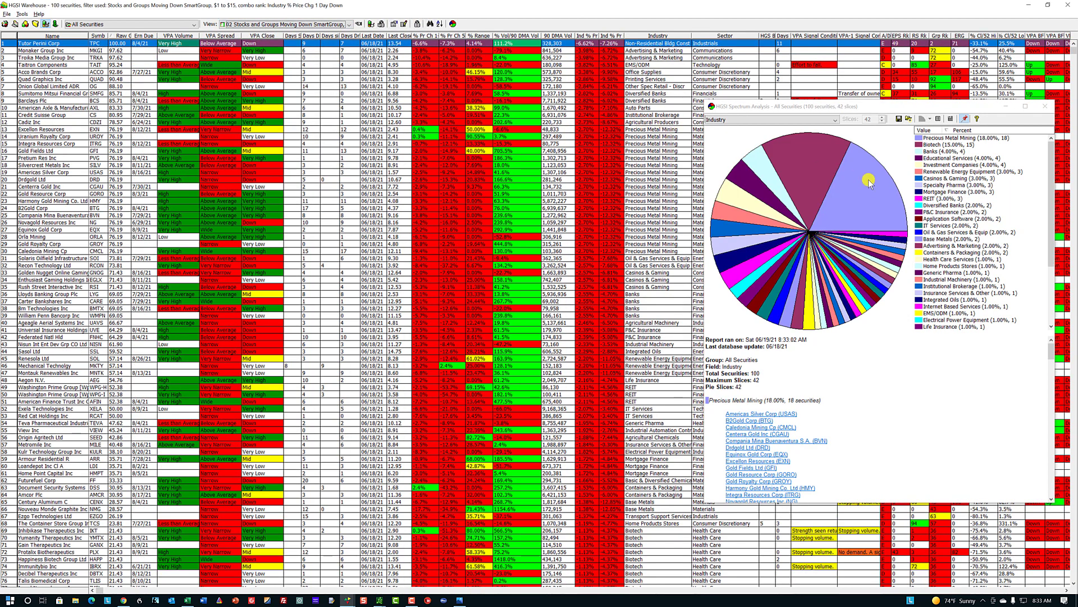
click(869, 181)
click(798, 164)
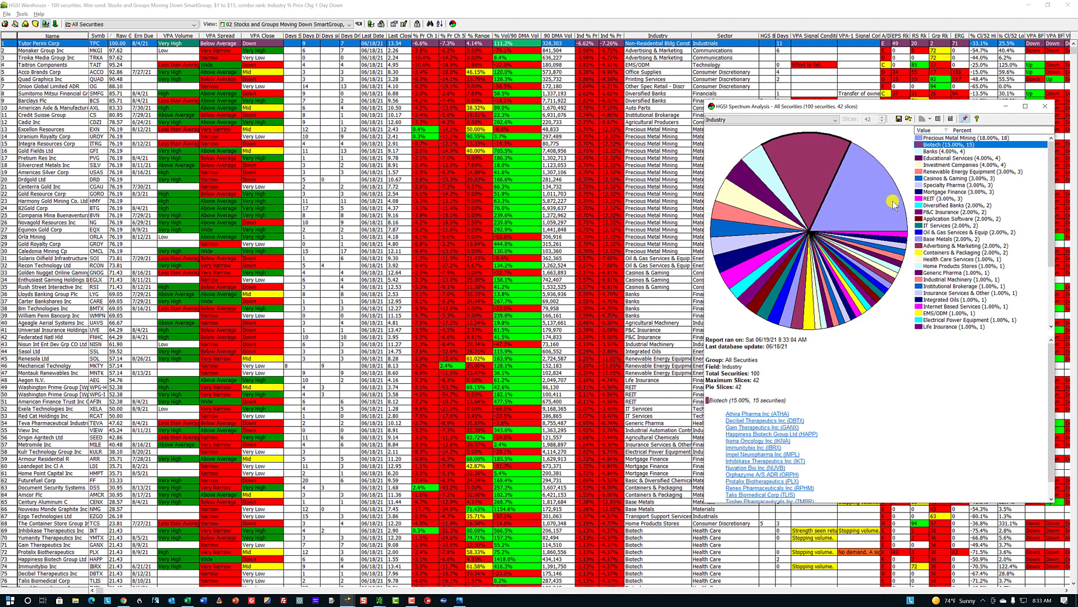
click(961, 137)
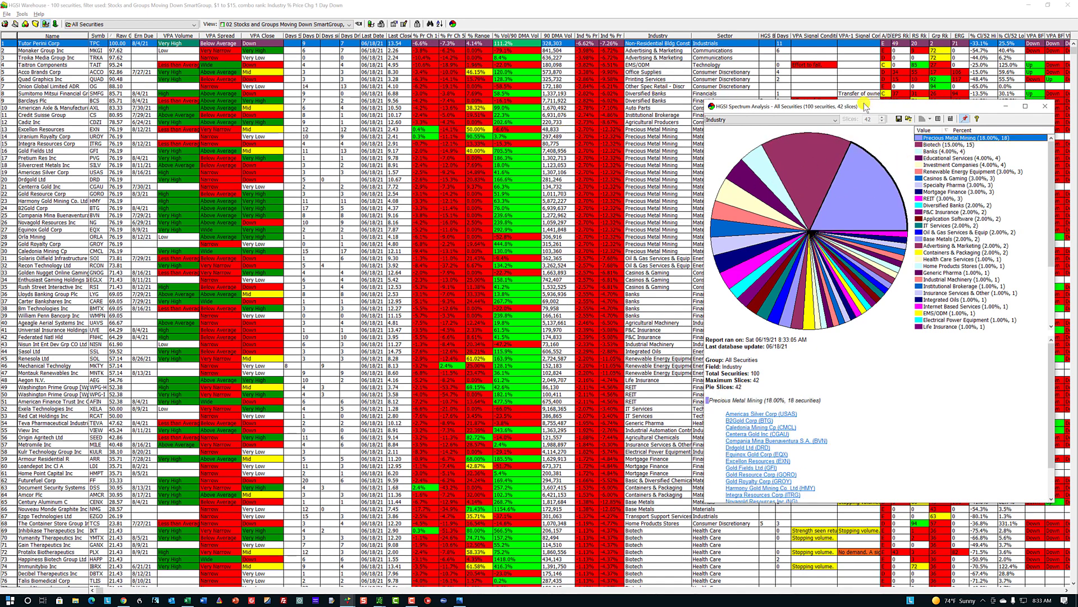
Open the Americas Silver Corp daily chart from the Precious Metal Mining list and briefly show its fundamental data and scorecard
drag(865, 106, 670, 135)
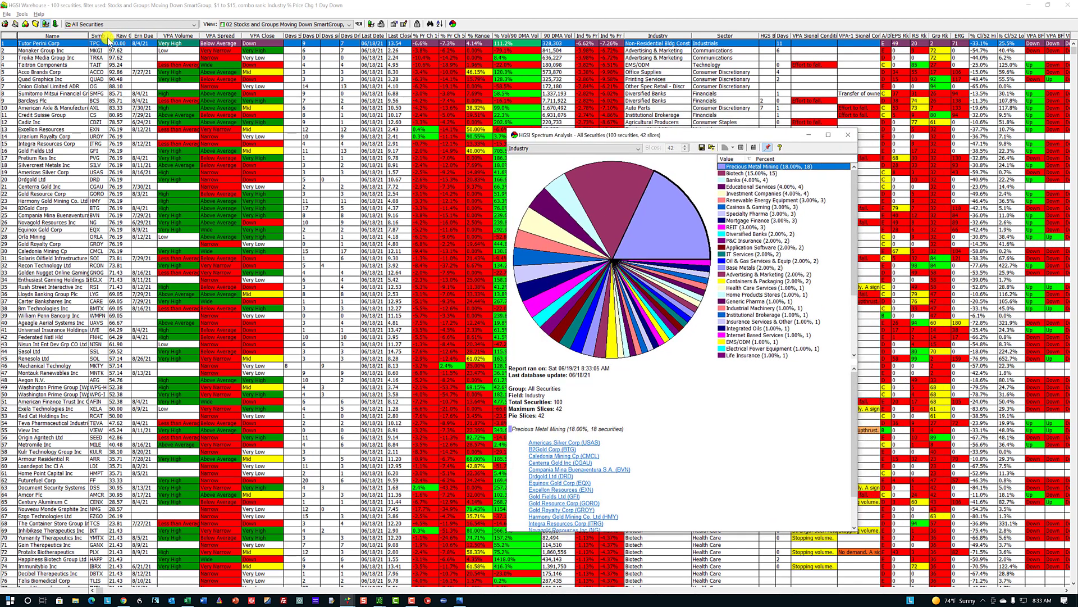
click(567, 443)
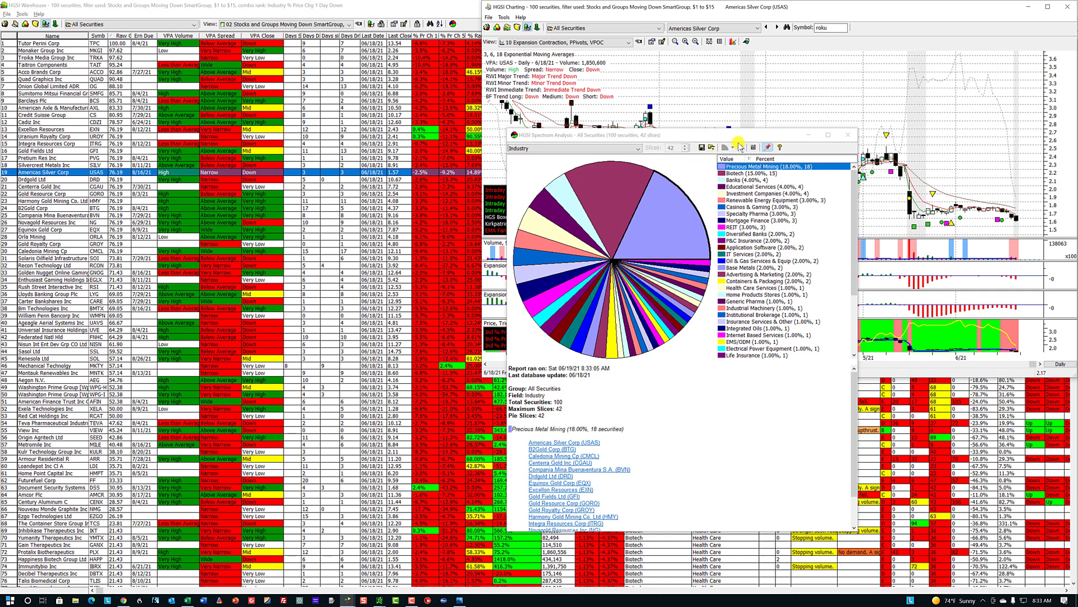
drag(730, 137, 508, 175)
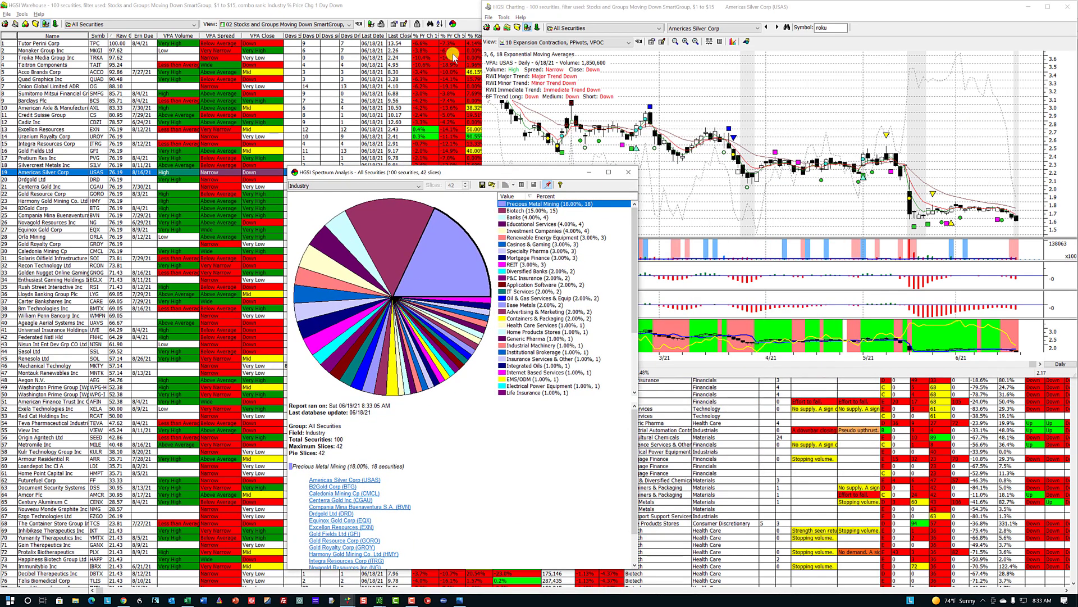
click(709, 41)
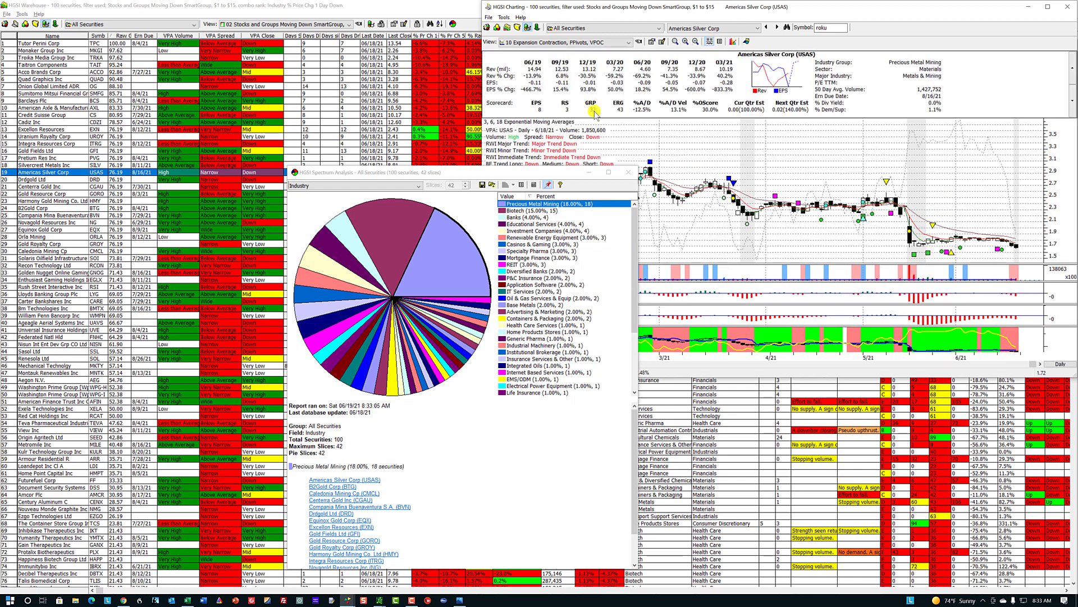
click(710, 41)
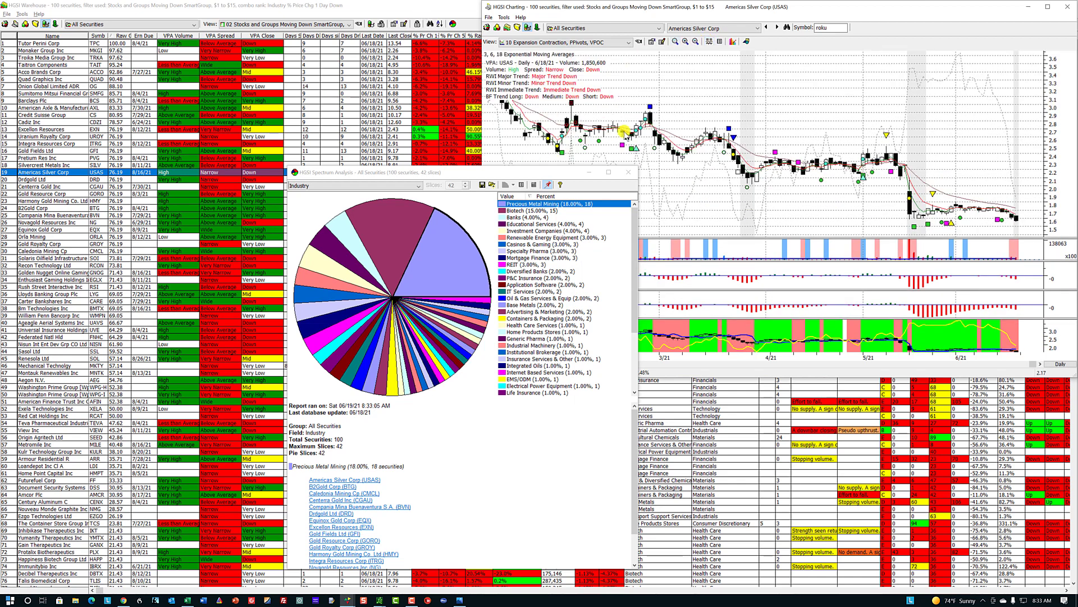
Close the Spectrum Analysis and restore the warehouse to its smaller window beneath the charts
click(627, 176)
click(409, 6)
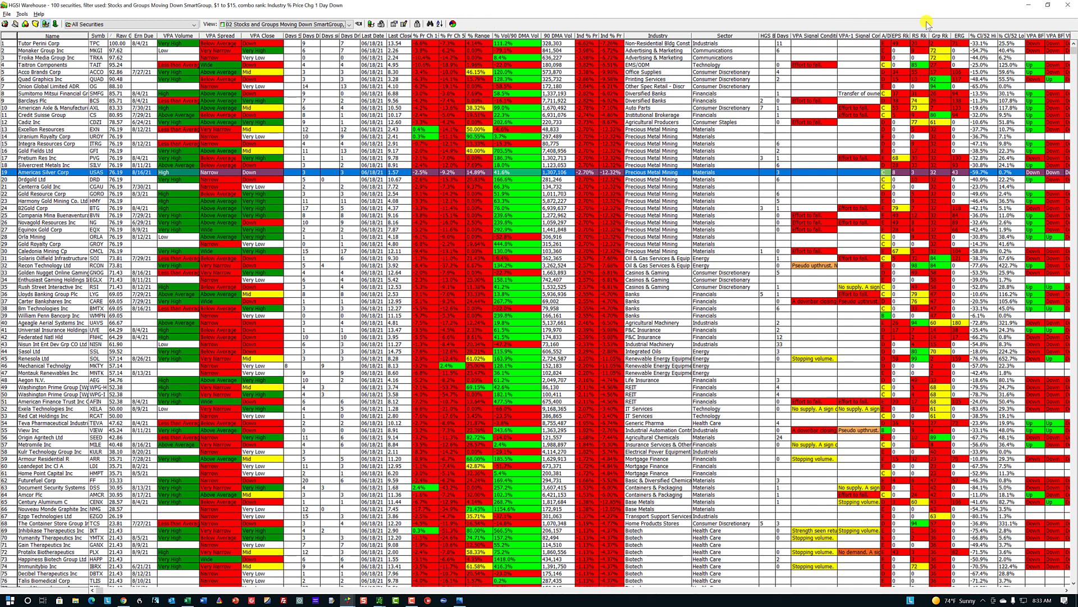
click(1048, 7)
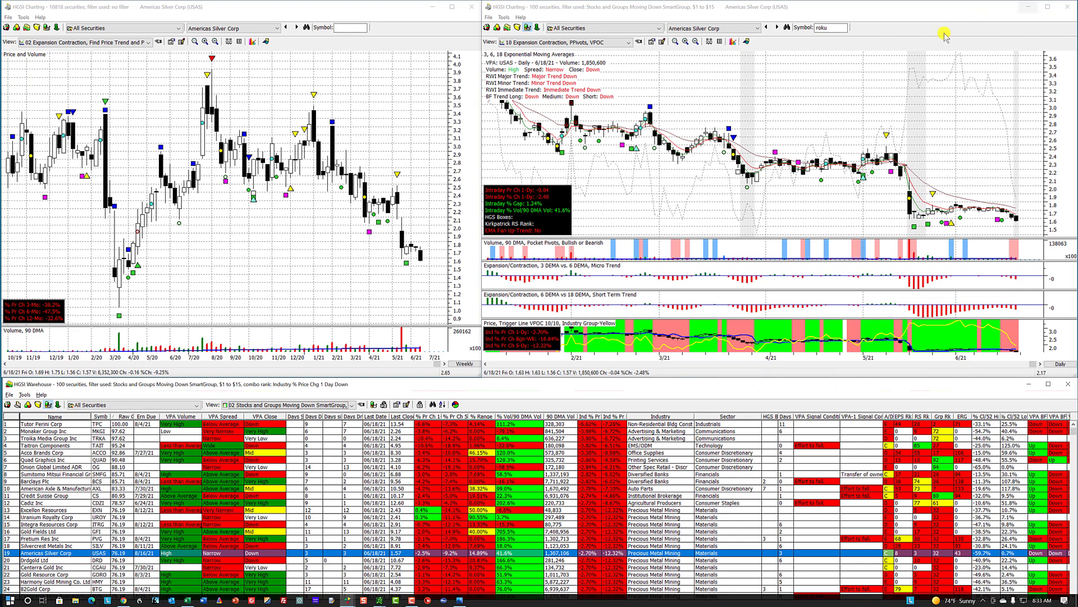
In the Designer, show the unfiltered Kirkpatrick Bargain List user group sorted by symbol and select its Kirkpatrick Bargain List Index entry
click(7, 405)
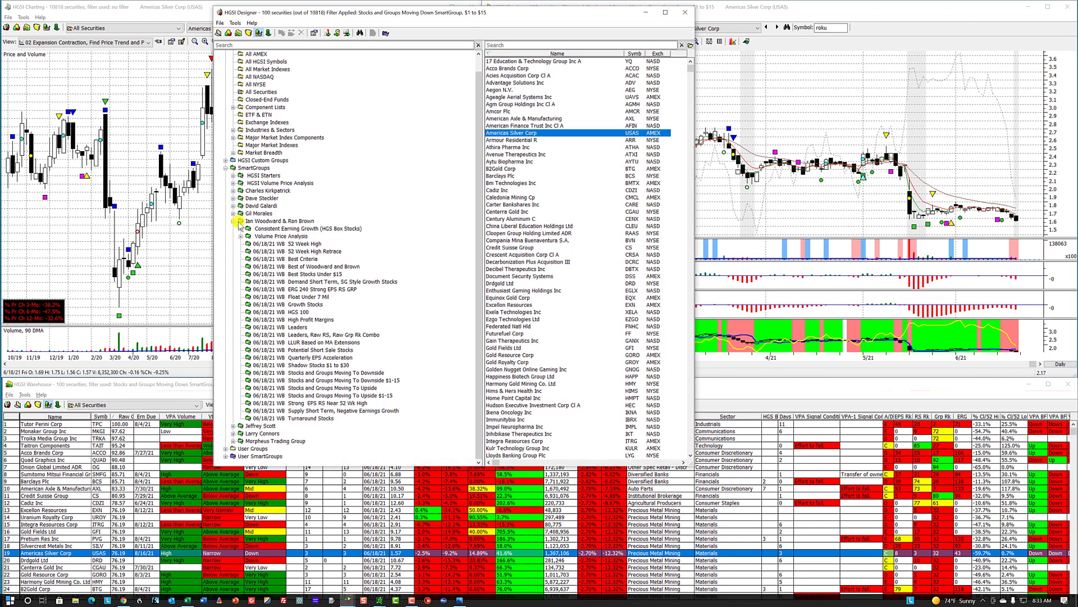
click(238, 223)
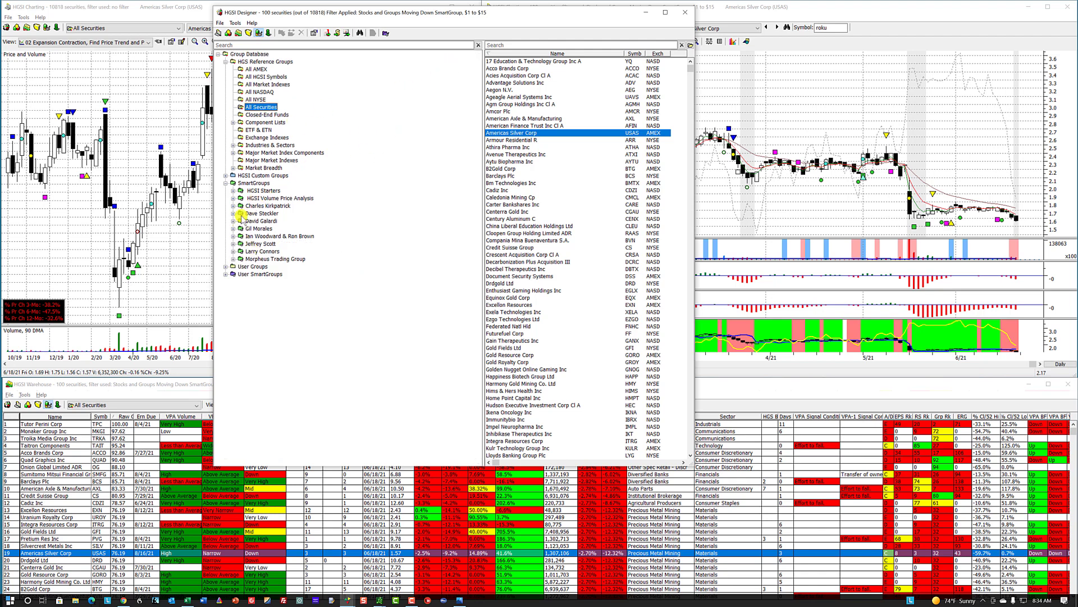
click(226, 183)
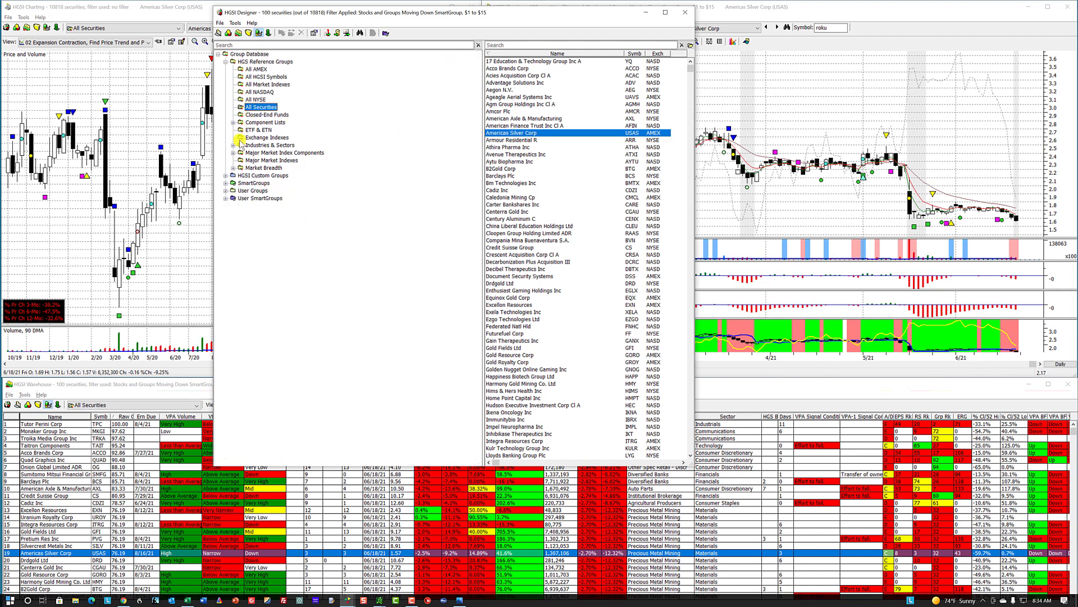
click(226, 191)
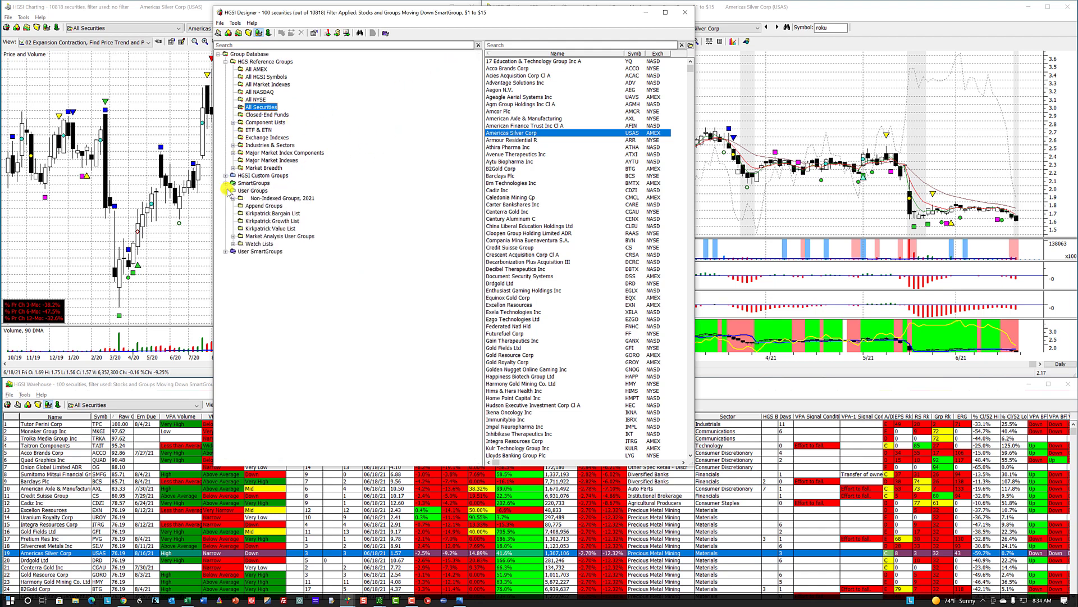
click(274, 214)
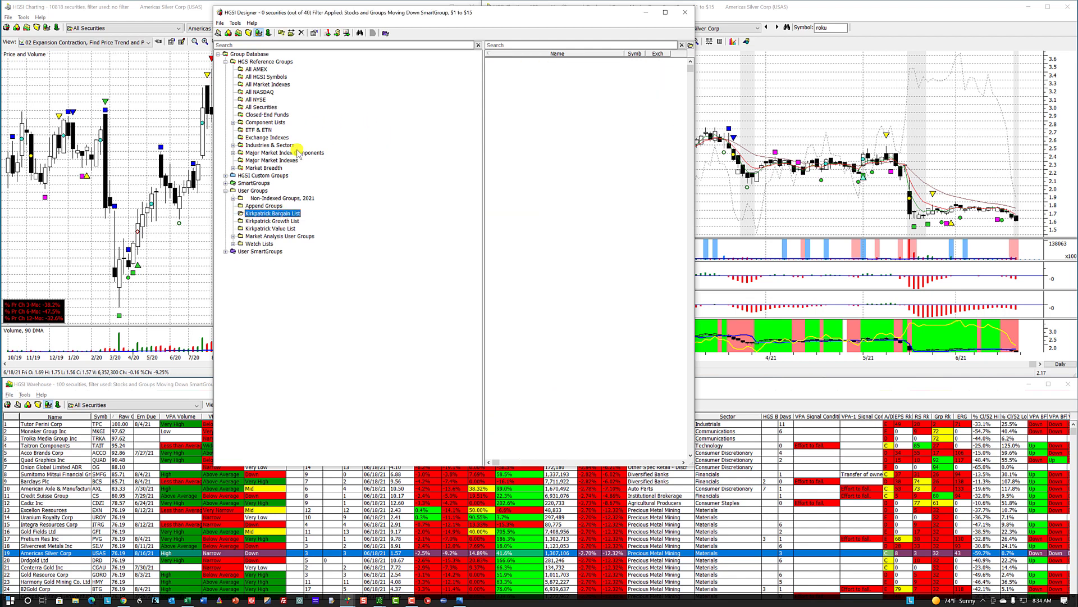
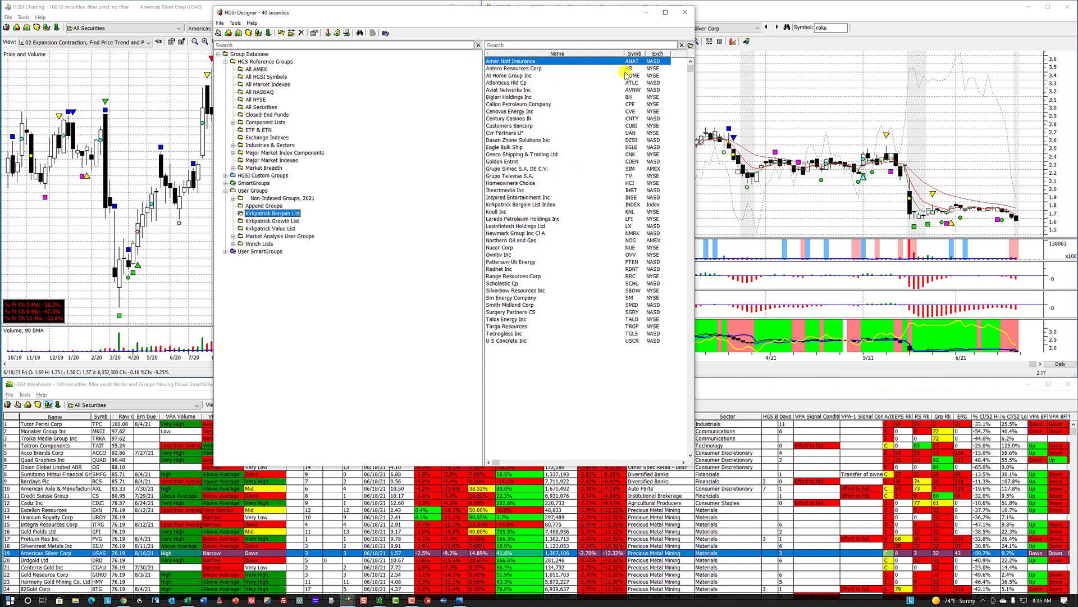
click(634, 55)
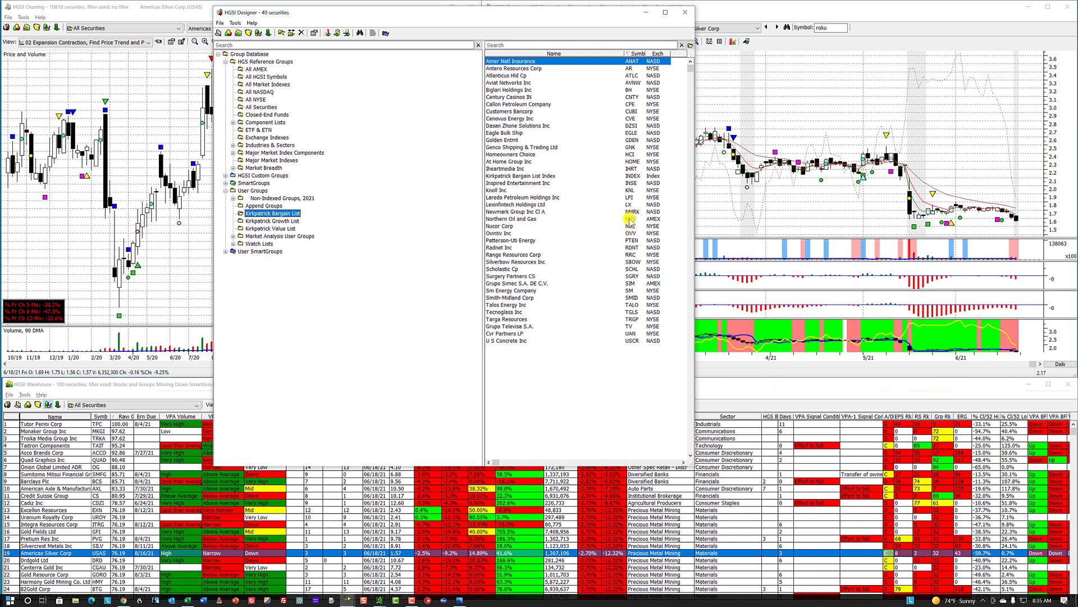
click(621, 176)
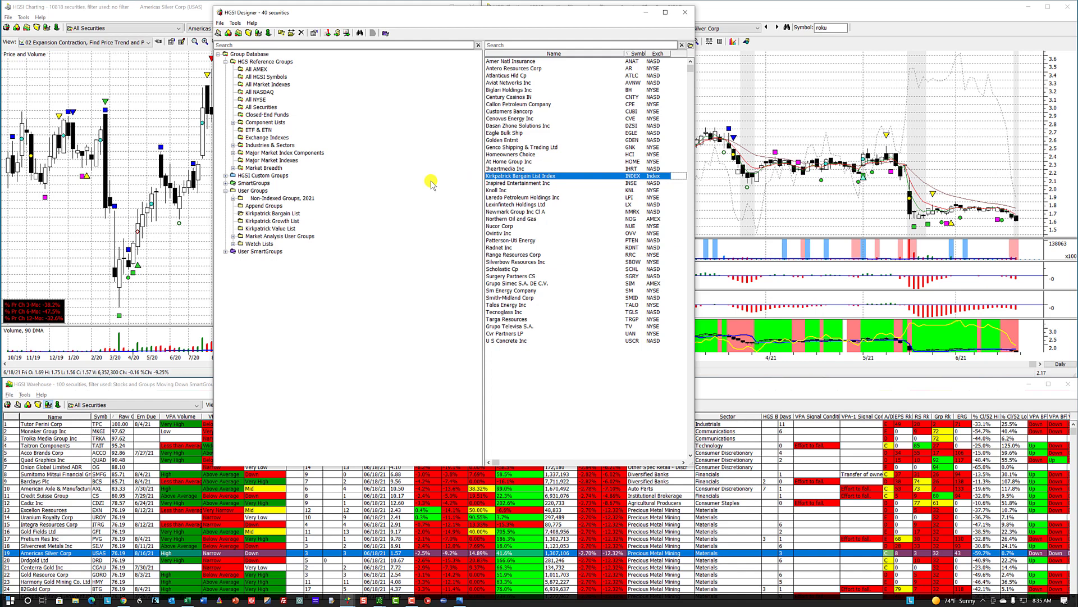
Load the Kirkpatrick Bargain List into the warehouse and apply the 01 Intraday View with Kirkpatrick Fields
click(238, 32)
click(363, 405)
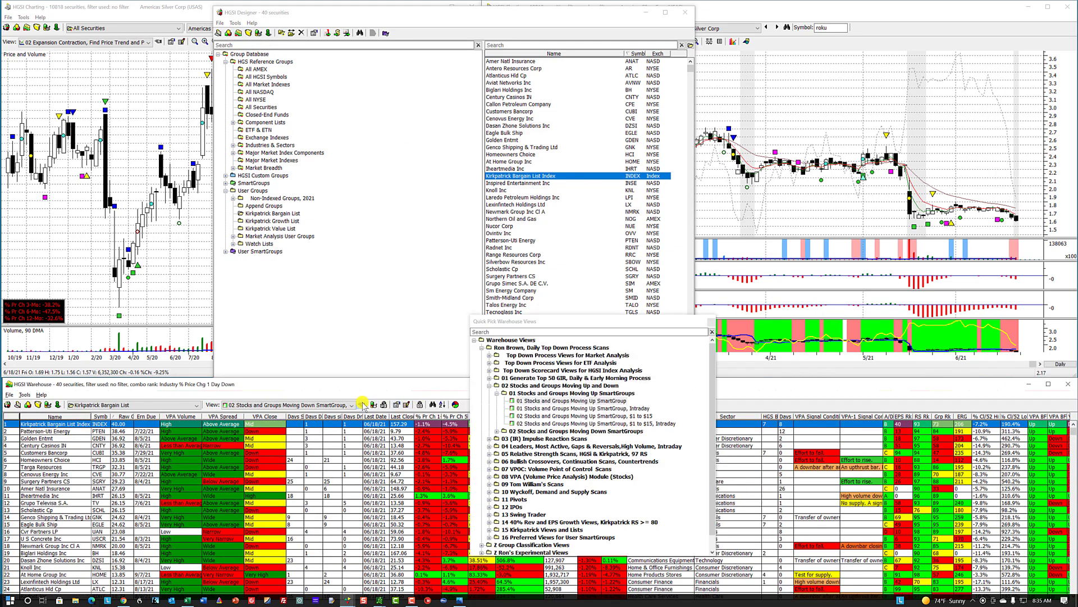
click(489, 385)
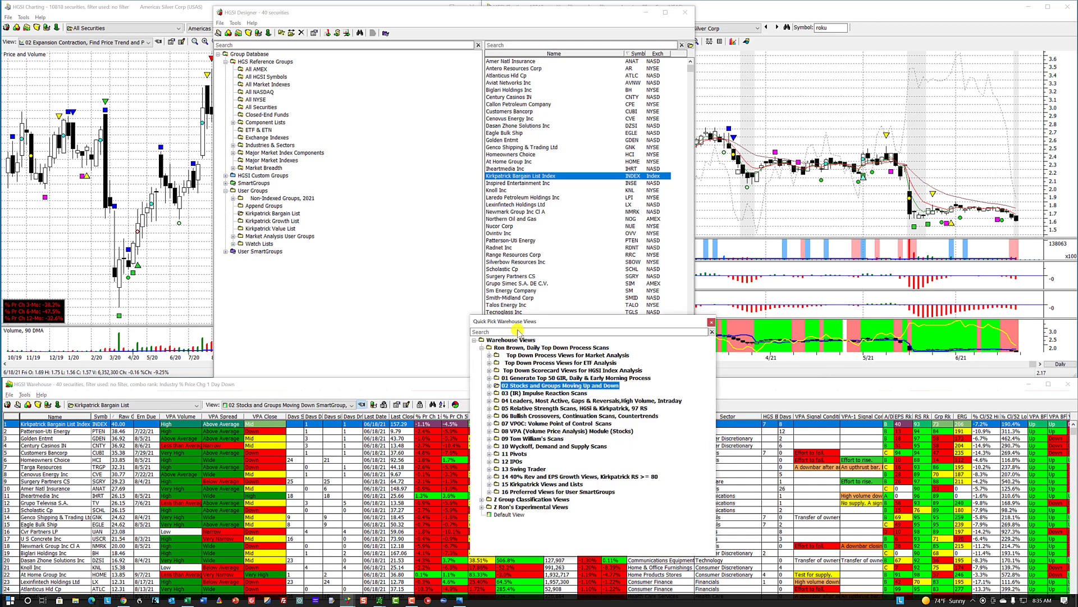
drag(530, 323, 538, 152)
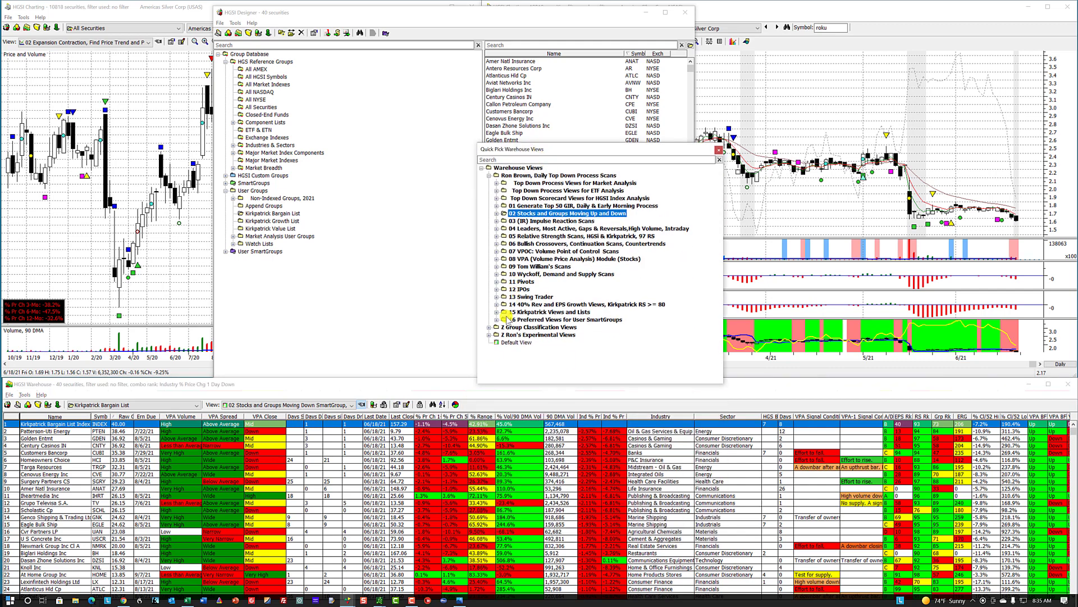
click(497, 312)
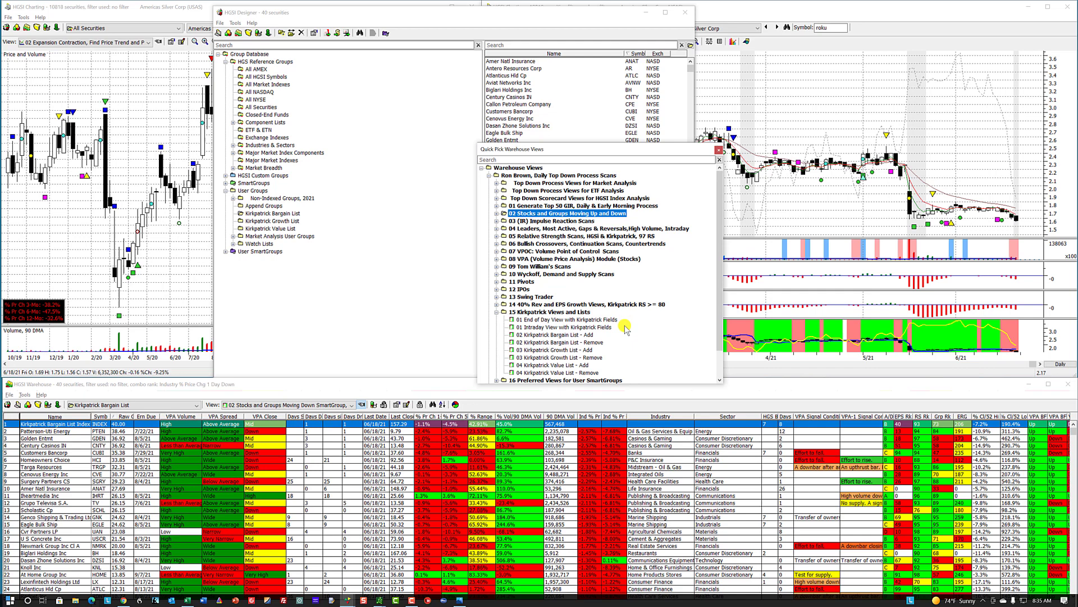
click(589, 327)
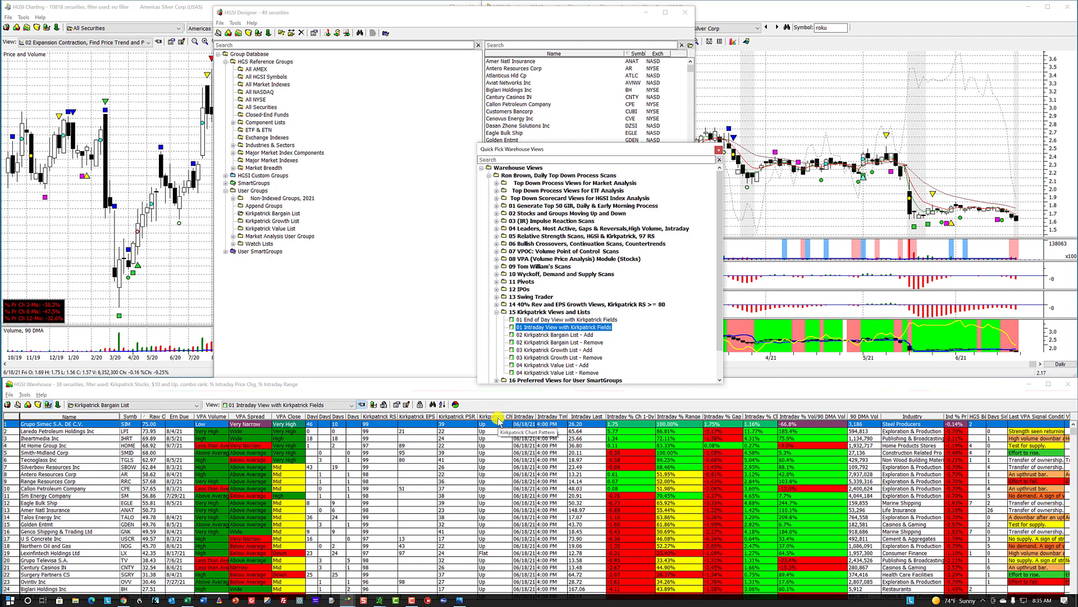
Open the online HGSI Help from the warehouse and search it for kirkpatrick
click(333, 388)
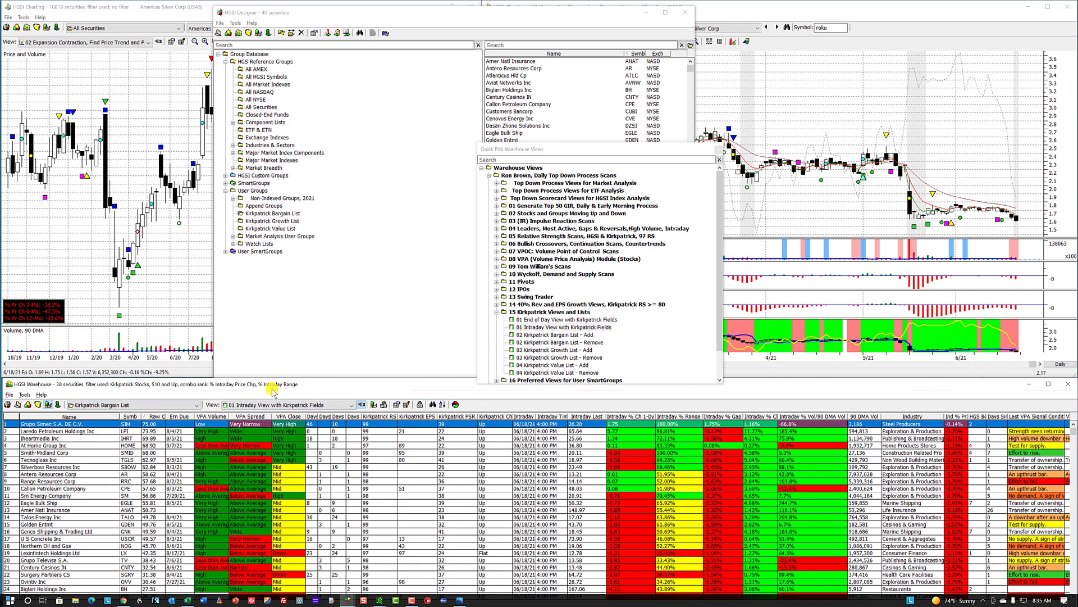
click(41, 395)
click(51, 406)
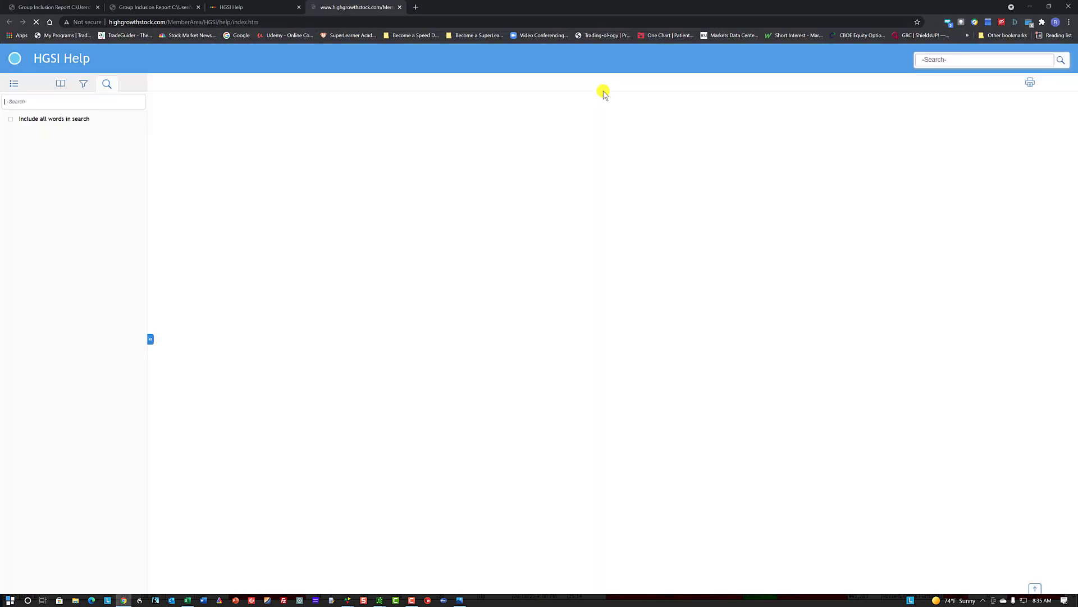
click(925, 60)
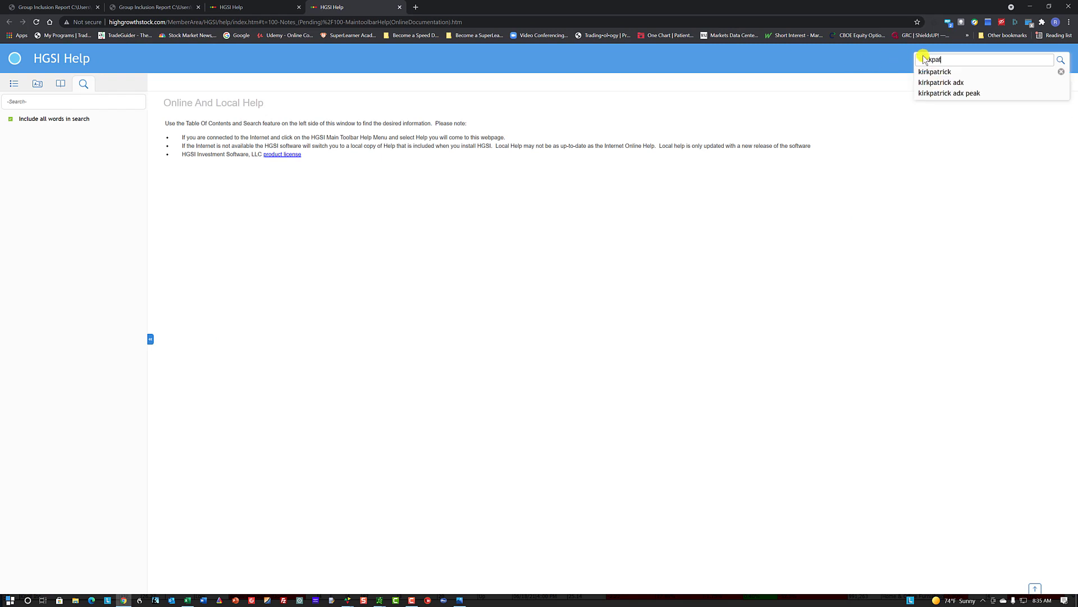
text(kirkpat)
key(Return)
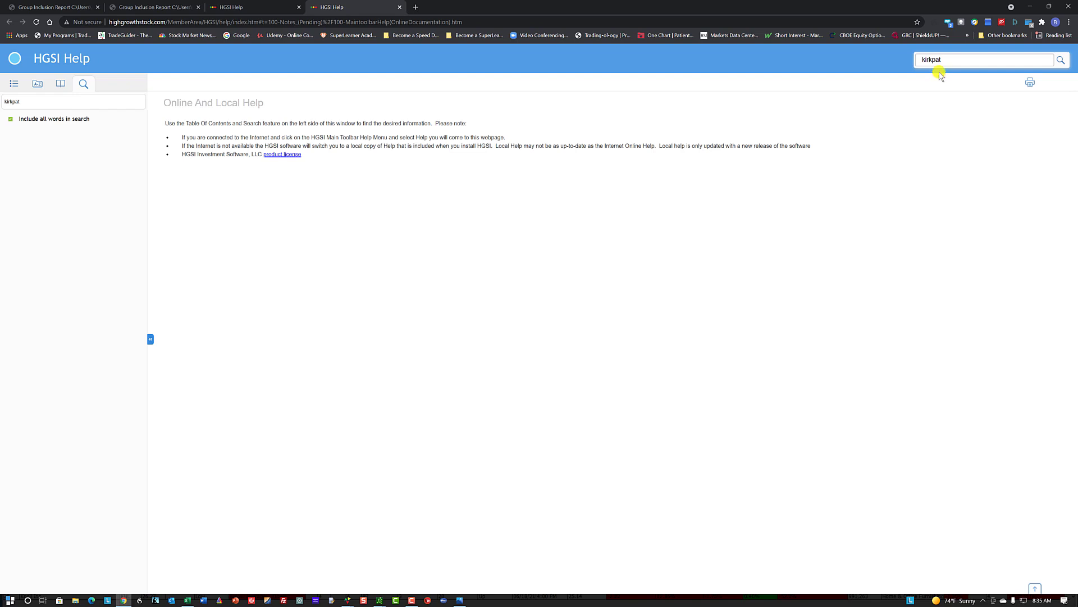
click(970, 60)
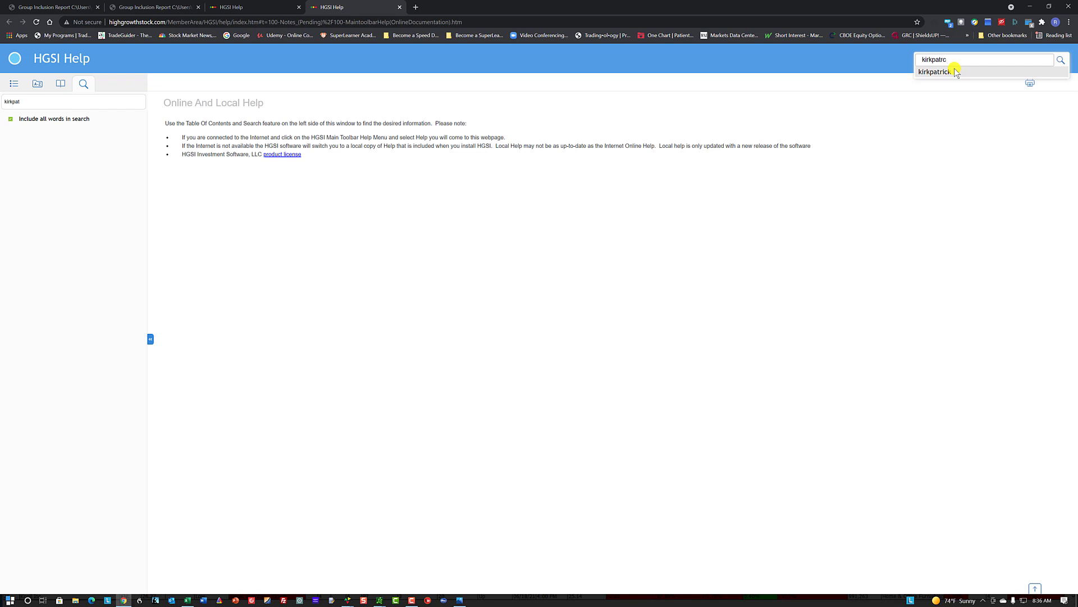
key(BackSpace)
click(956, 72)
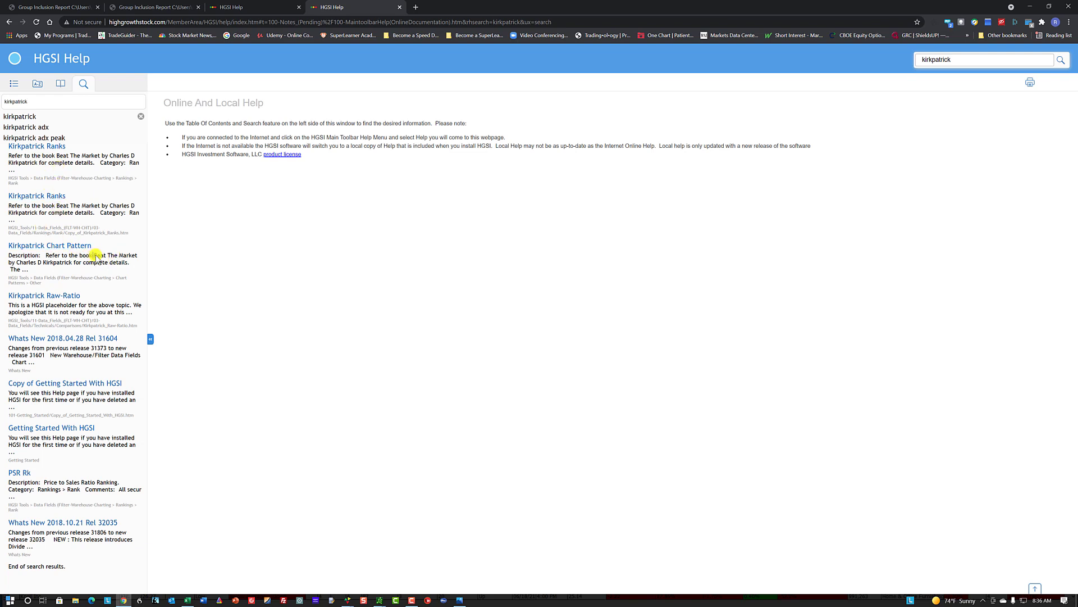
Read the Kirkpatrick Ranks help topic for the EPS, PSR and RS rank definitions, and close the help browser
drag(94, 255, 145, 255)
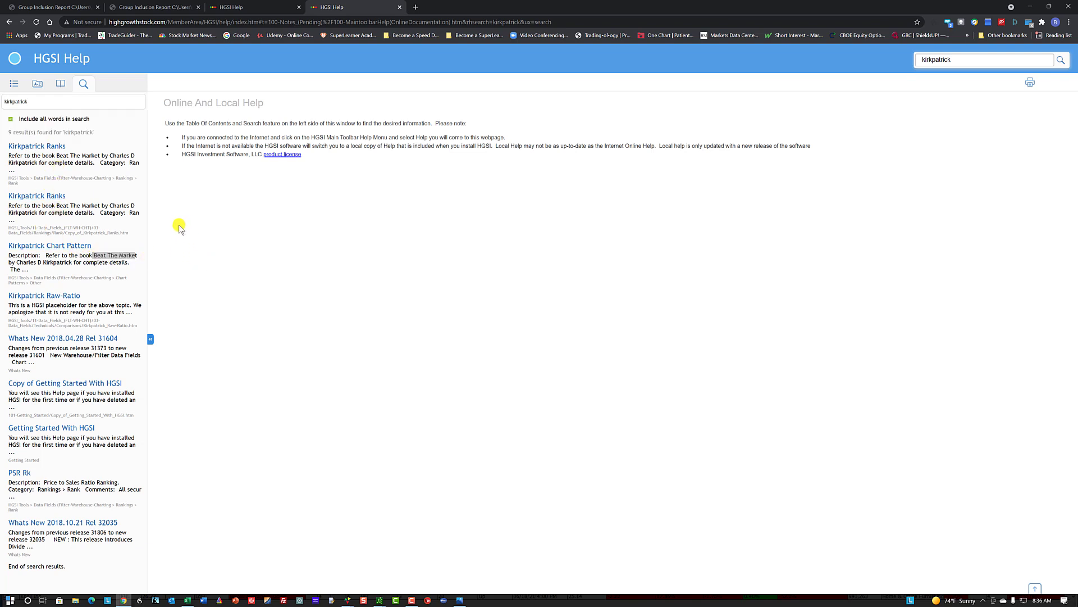
click(49, 155)
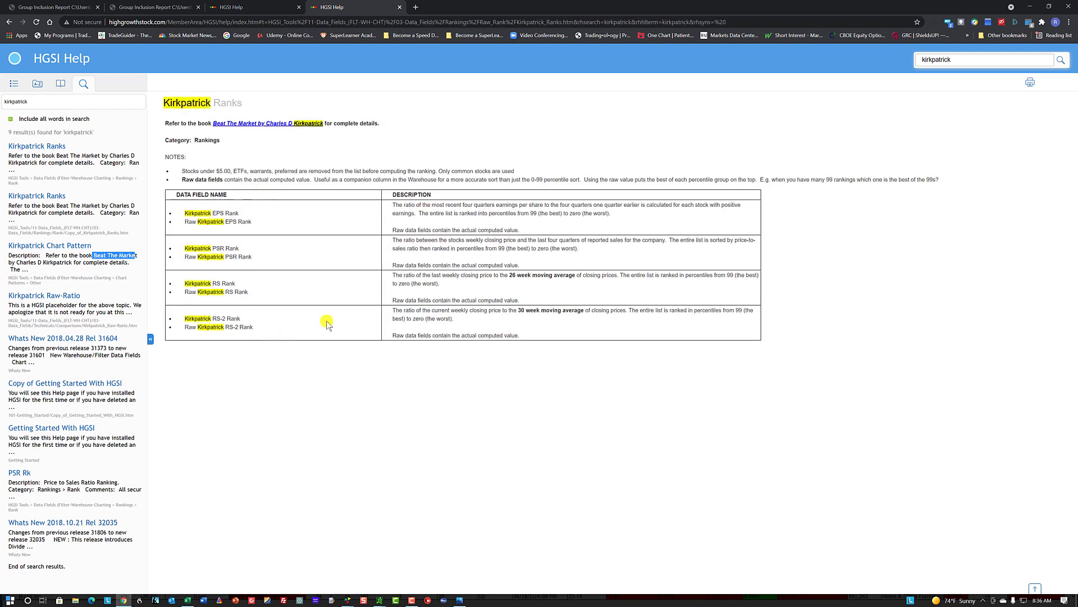
click(1070, 7)
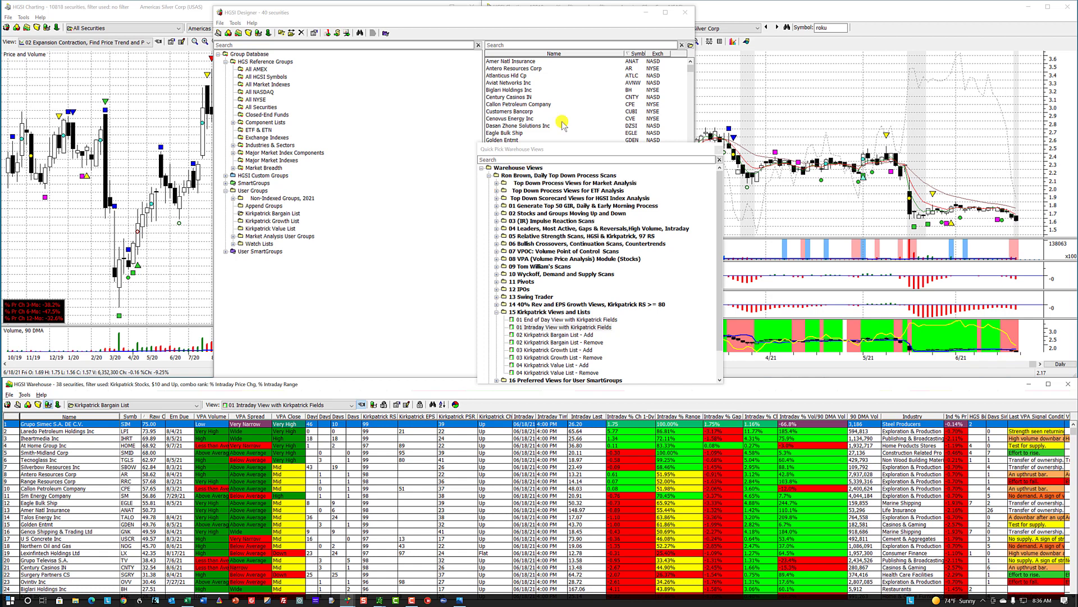
Move the Quick Pick Warehouse Views window away from the warehouse list and make the warehouse active again
drag(586, 149, 584, 61)
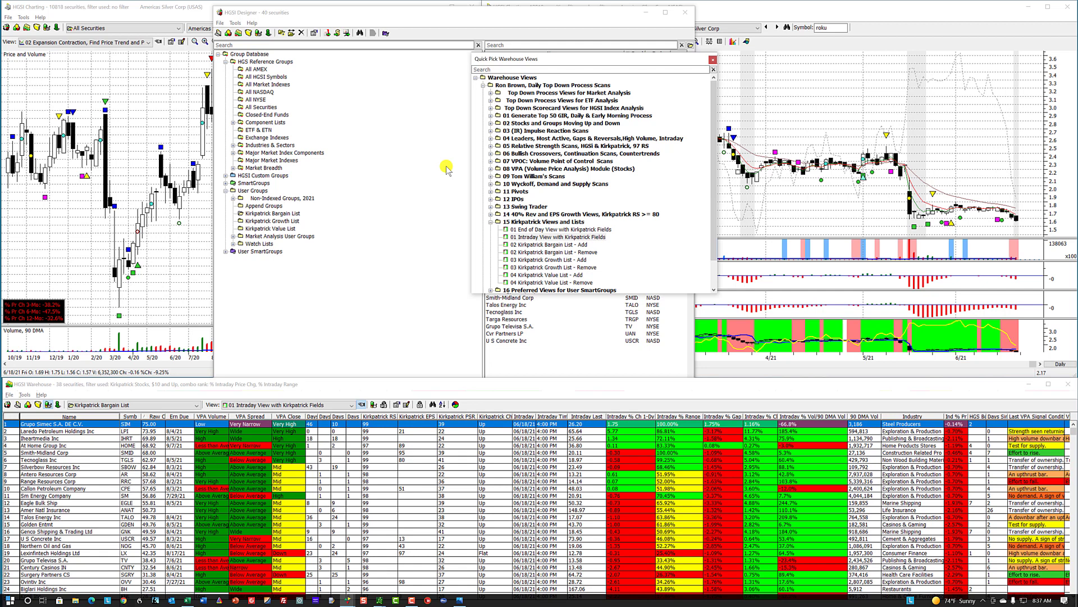
click(398, 395)
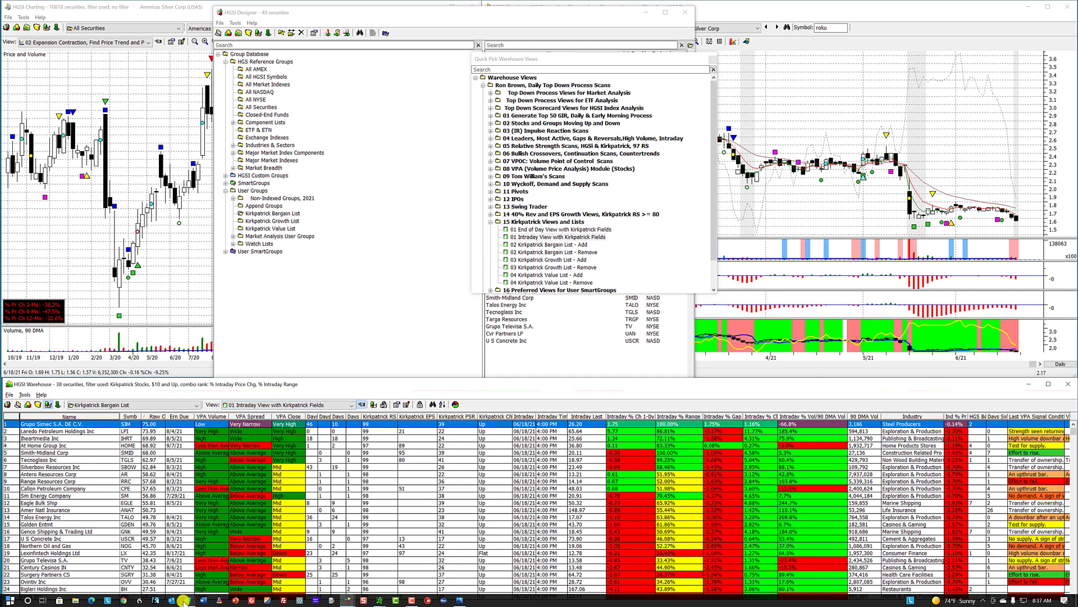
mouse_move(184, 602)
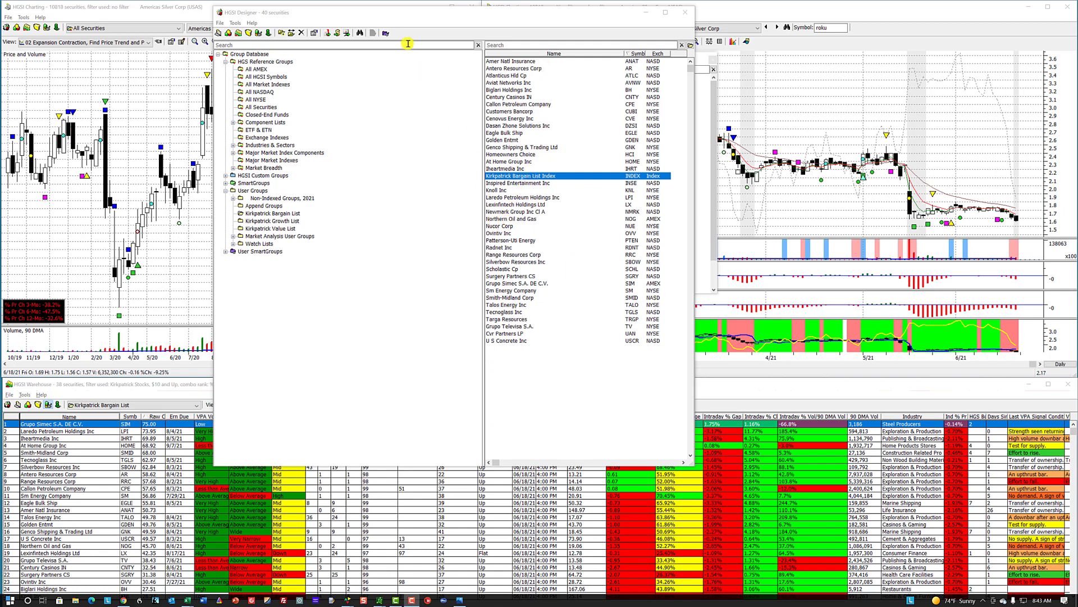
Set up a Group Performance Analysis with a starting trade of May 19, 2021 and an ending trade of June 18, 2021
click(337, 34)
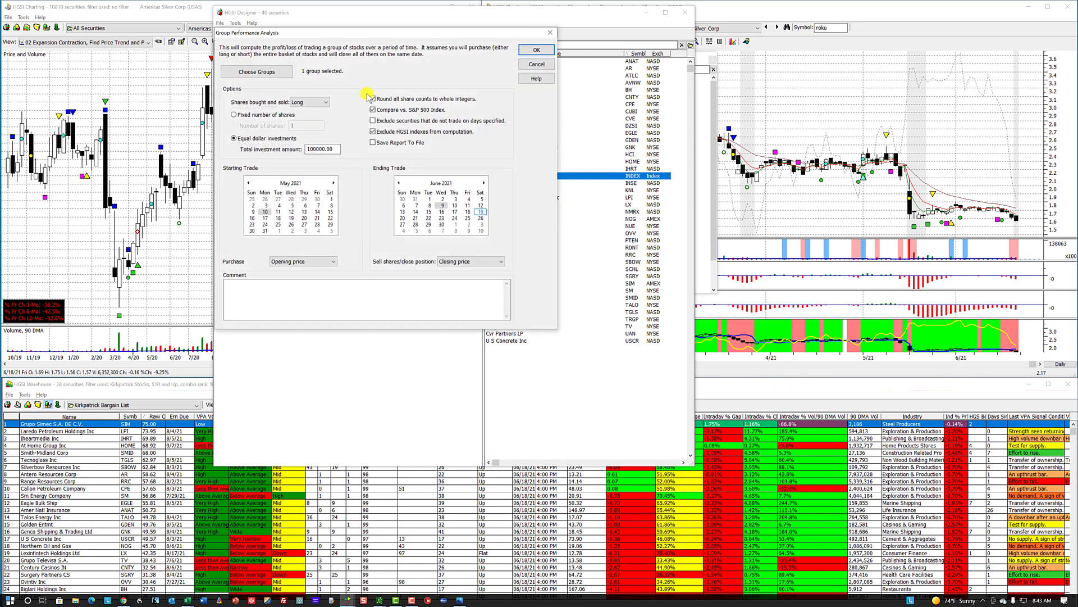
drag(389, 32, 469, 78)
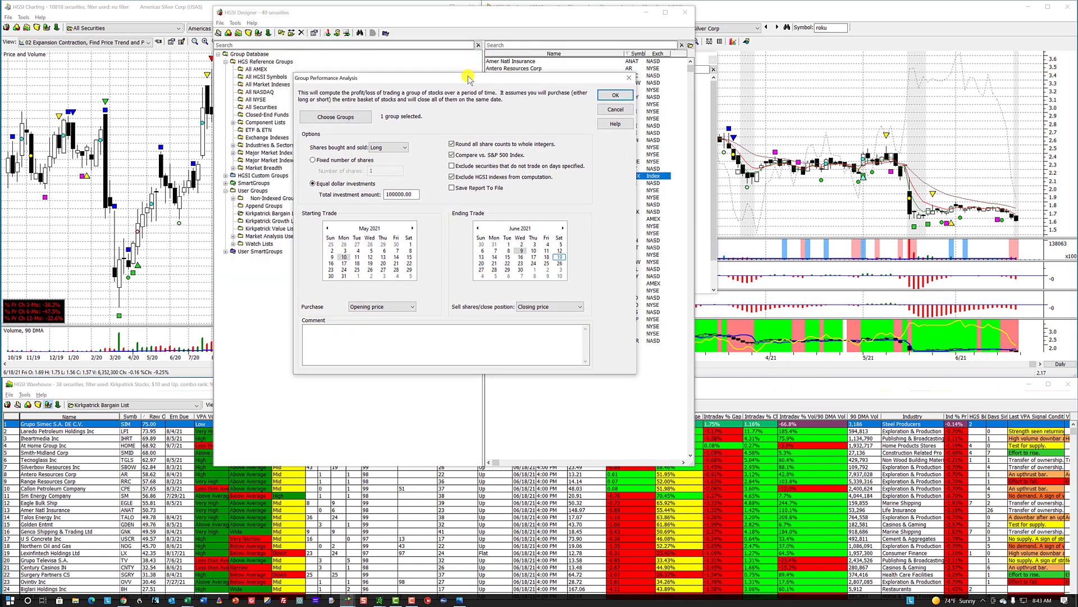
click(344, 256)
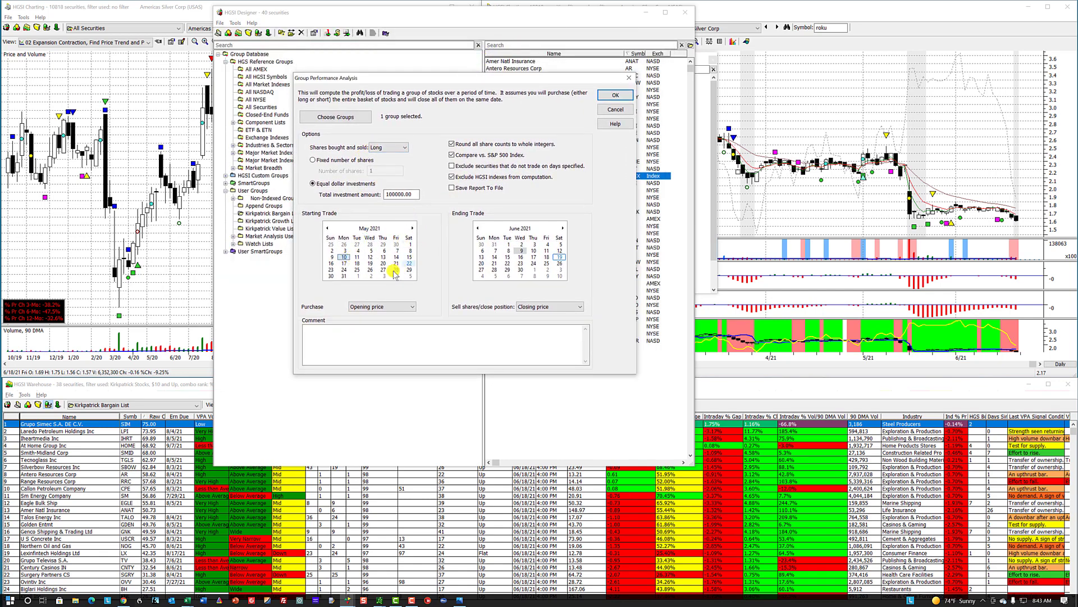
click(547, 258)
click(371, 264)
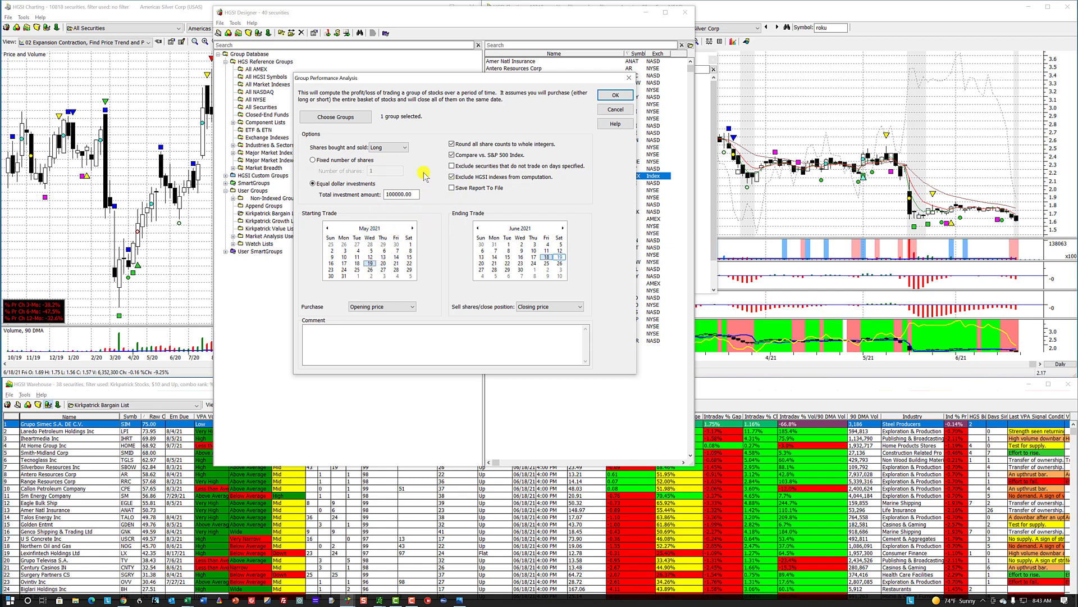
Run the performance analysis on the Kirkpatrick Bargain List group and review the report against the S&P 500
click(348, 116)
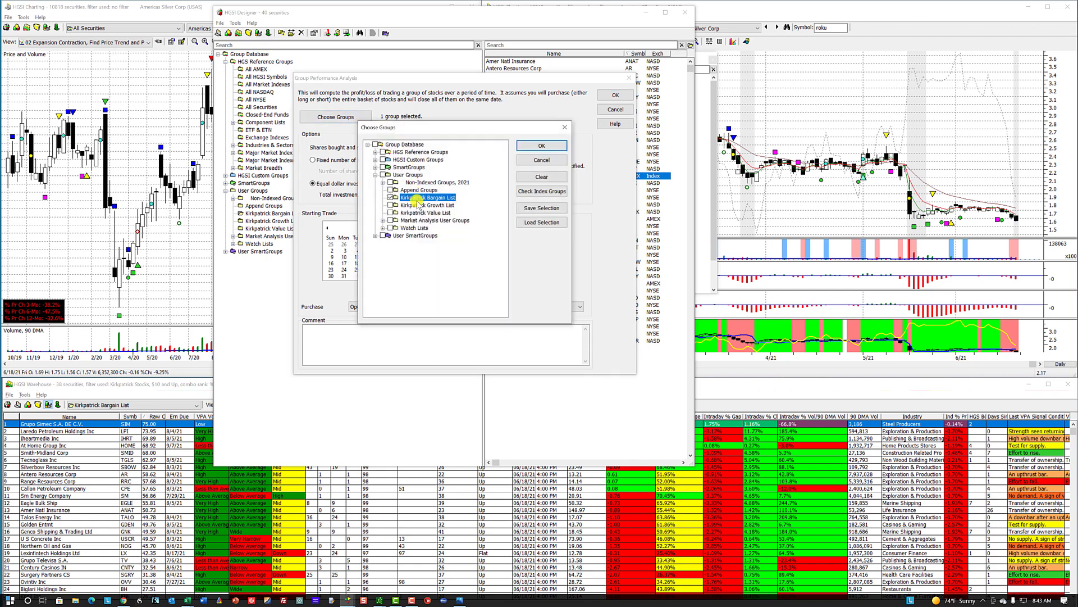
click(542, 145)
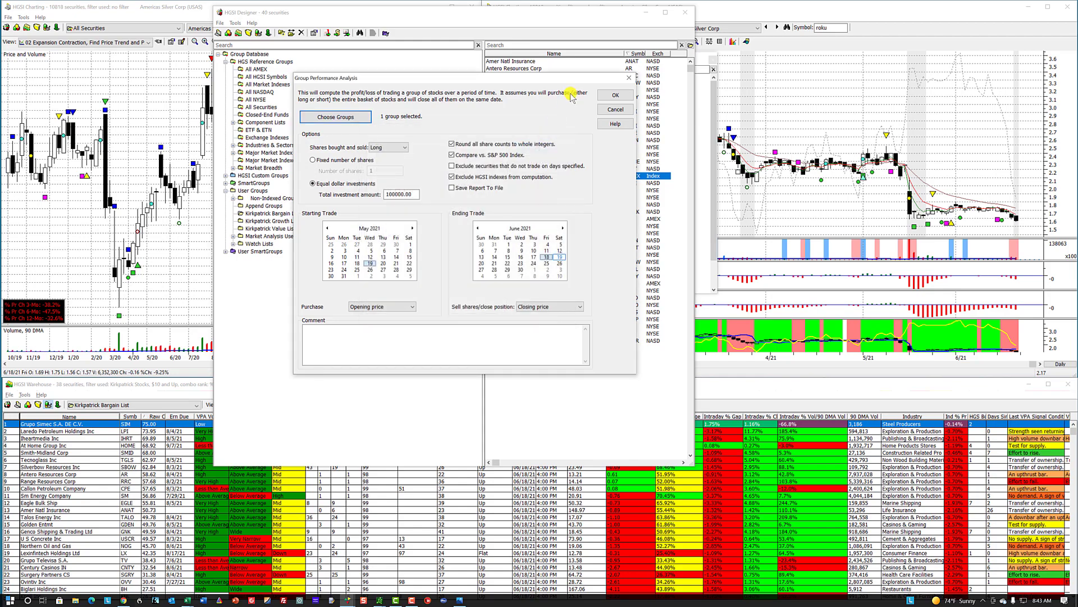
click(616, 95)
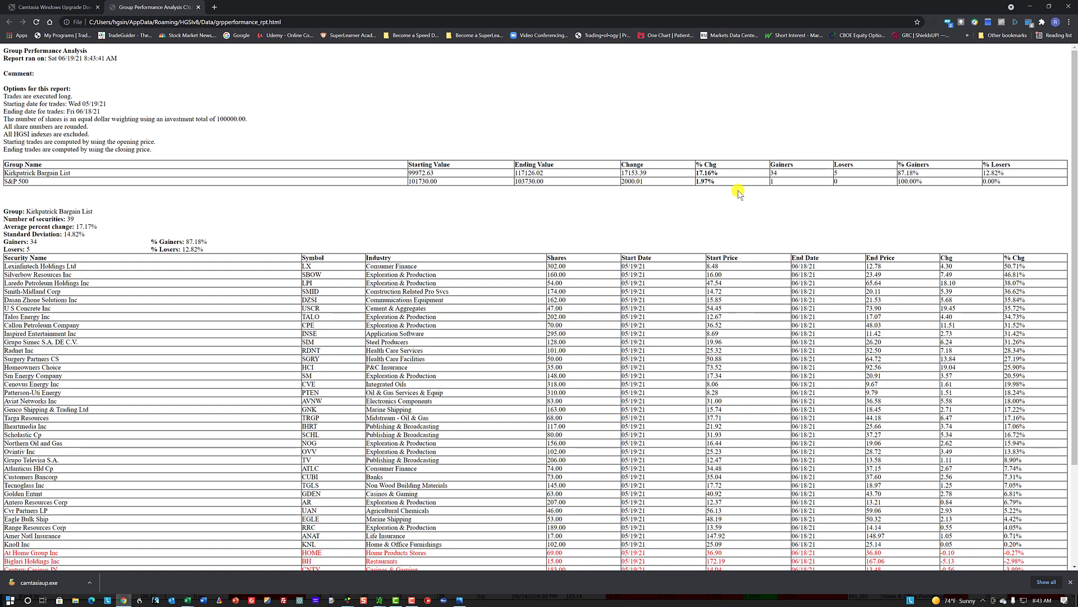
scroll(755, 224, down, 3)
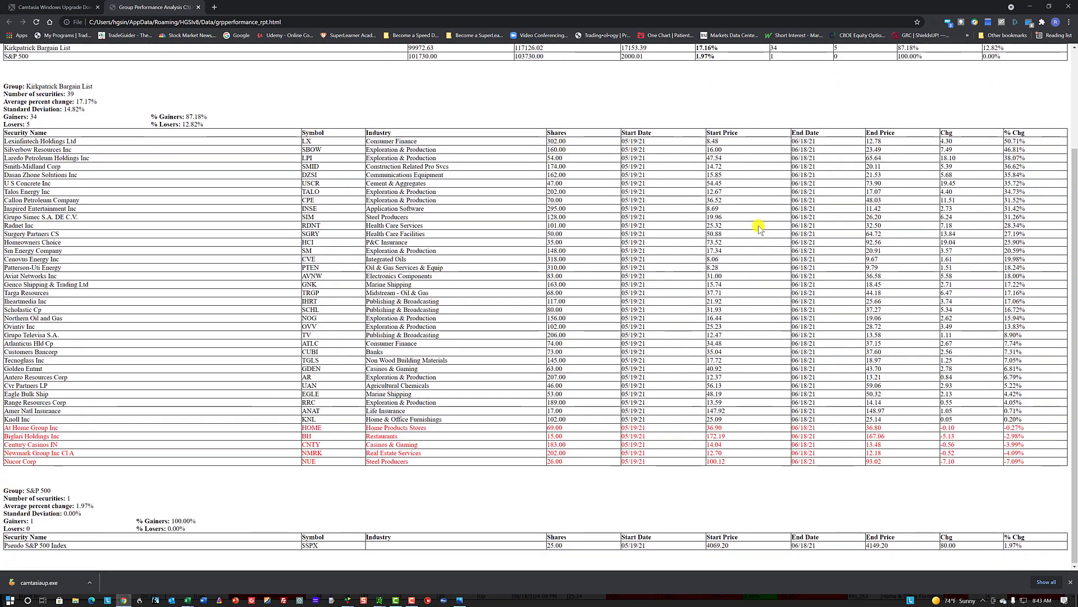
Examine the Kirkpatrick Bargain List report's summary and individual stock results, and return to the HGSI Designer
scroll(758, 228, up, 2)
scroll(753, 225, up, 1)
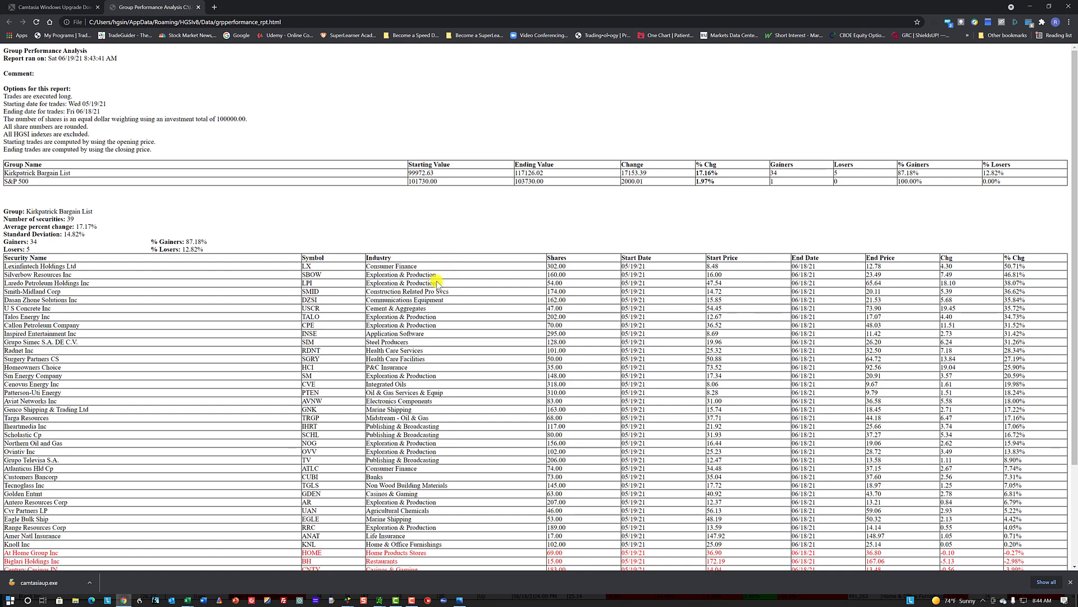
scroll(438, 289, down, 1)
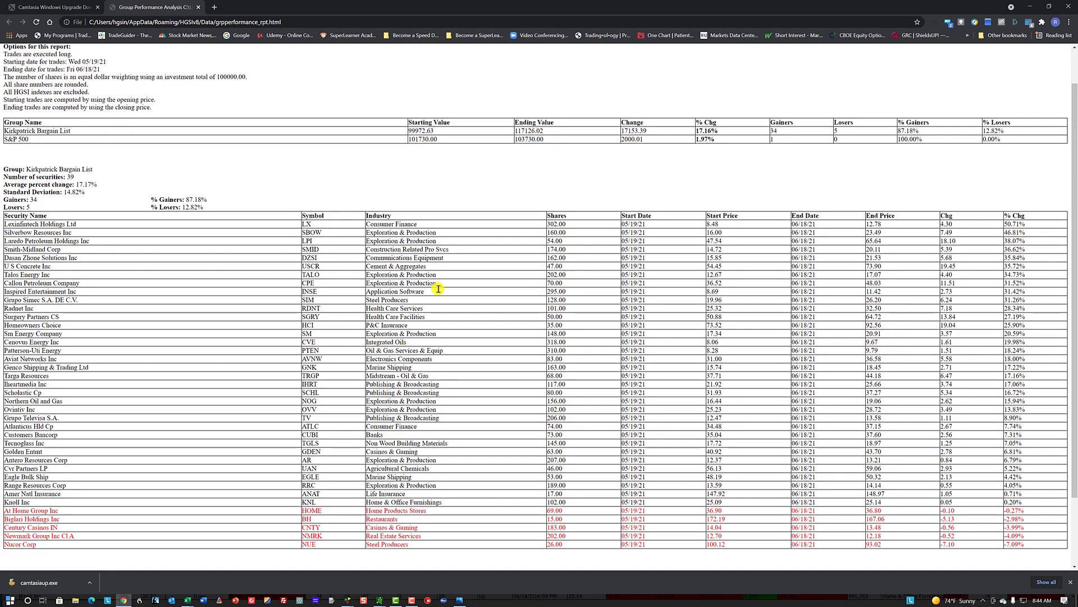
scroll(439, 291, up, 1)
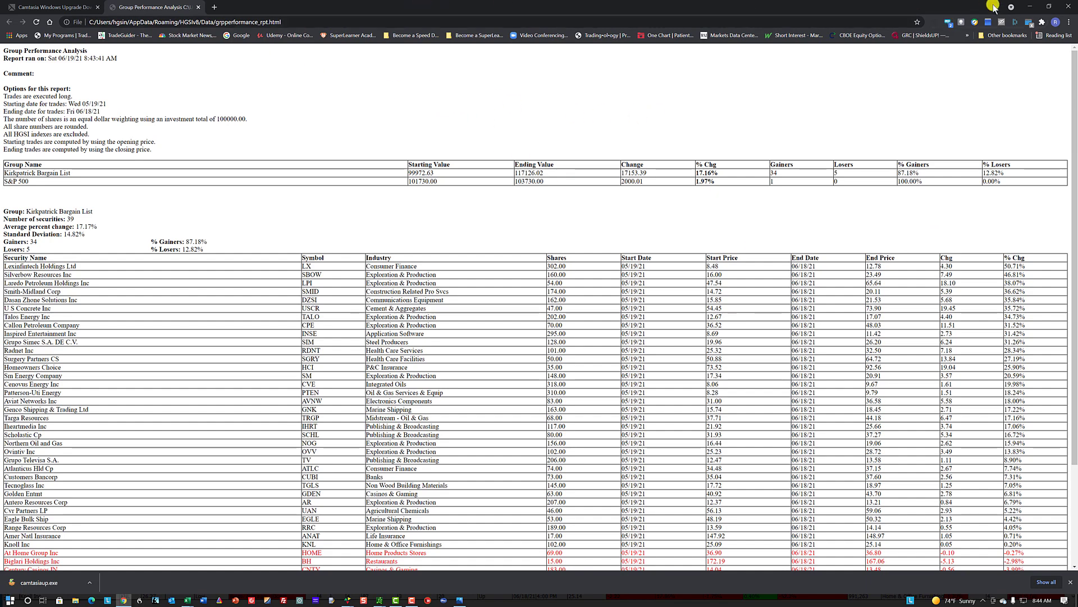
click(1030, 6)
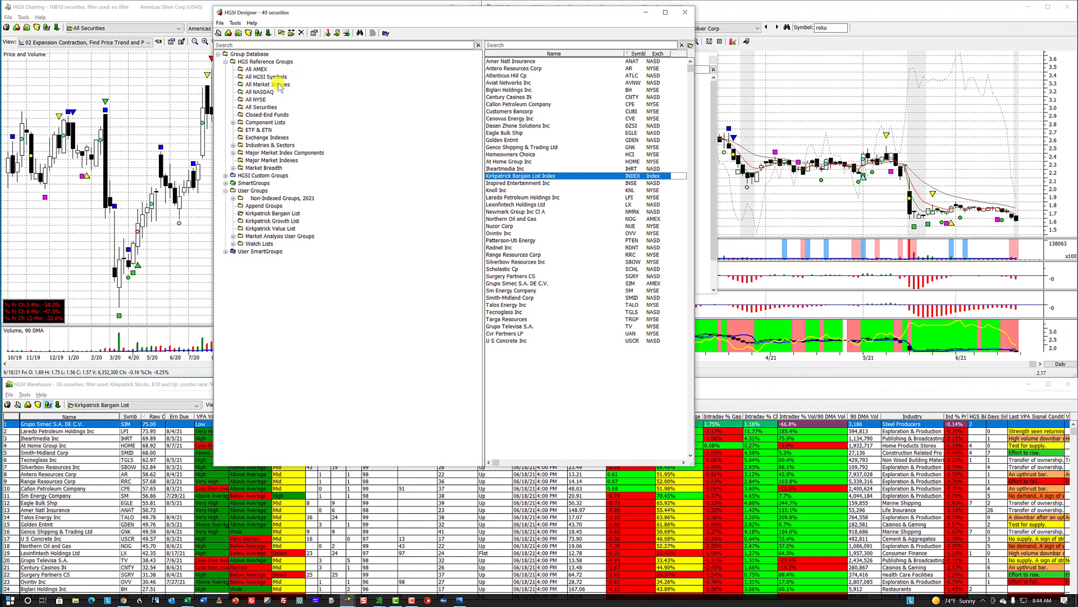
Run the group performance analysis on only the Kirkpatrick Growth List for the same May 19 to June 18, 2021 trades and review the report
click(339, 34)
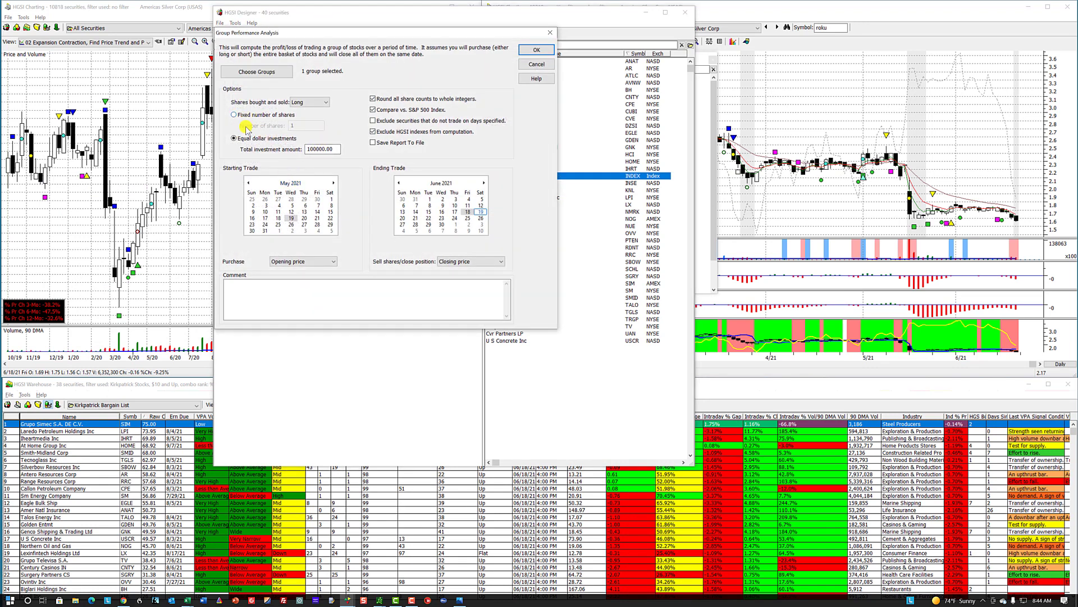
click(274, 73)
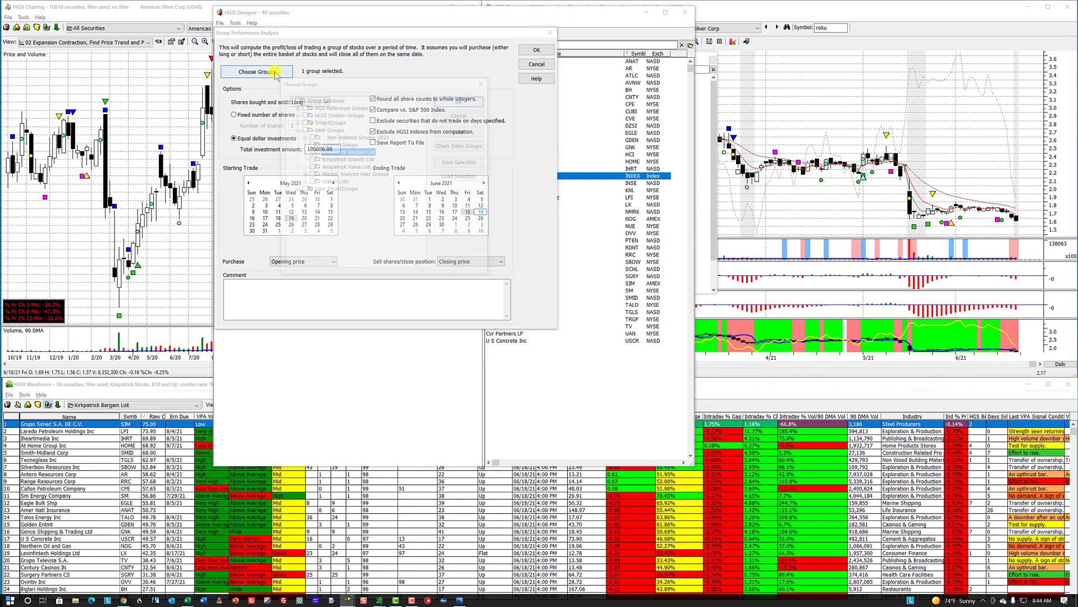
click(445, 135)
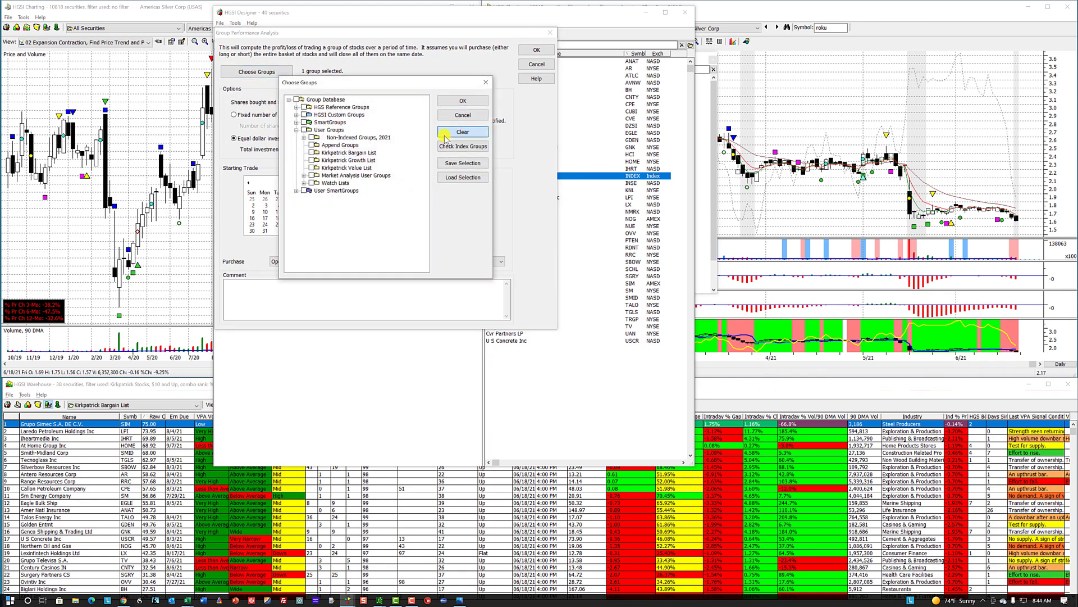
click(313, 160)
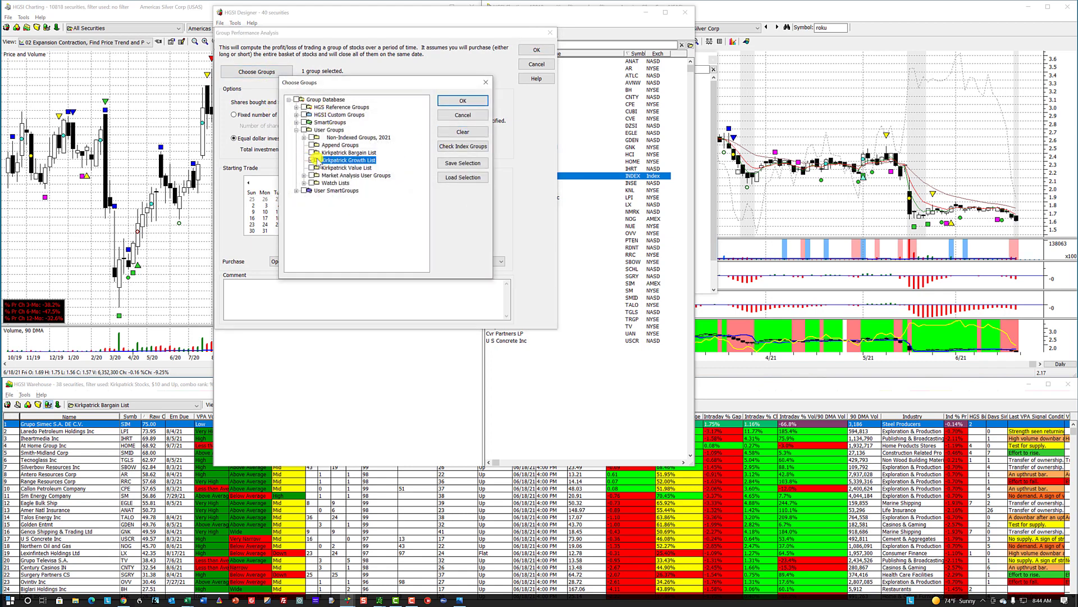
click(450, 101)
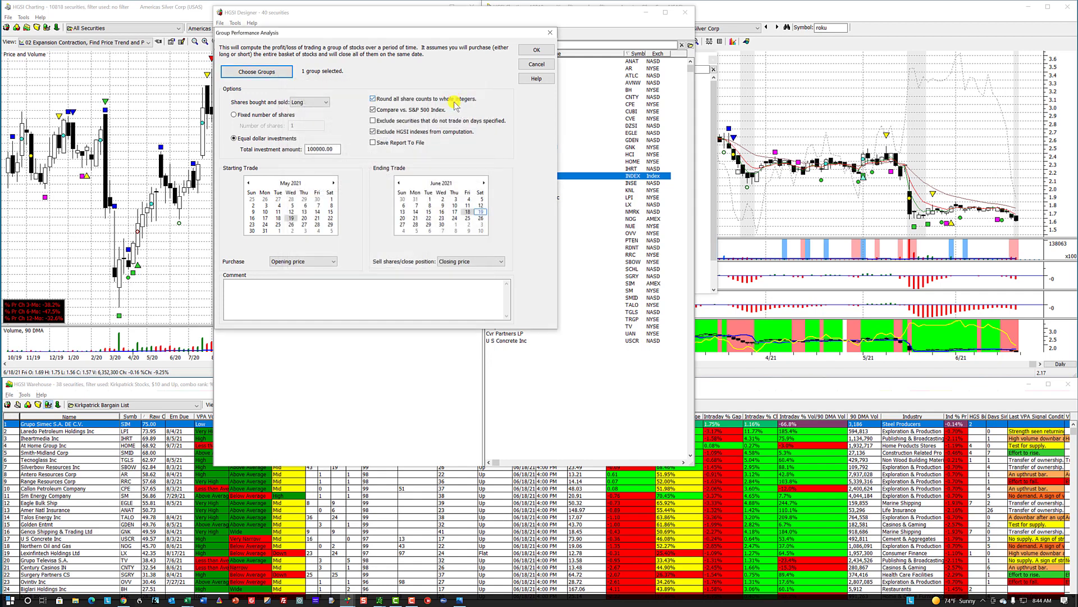
click(535, 50)
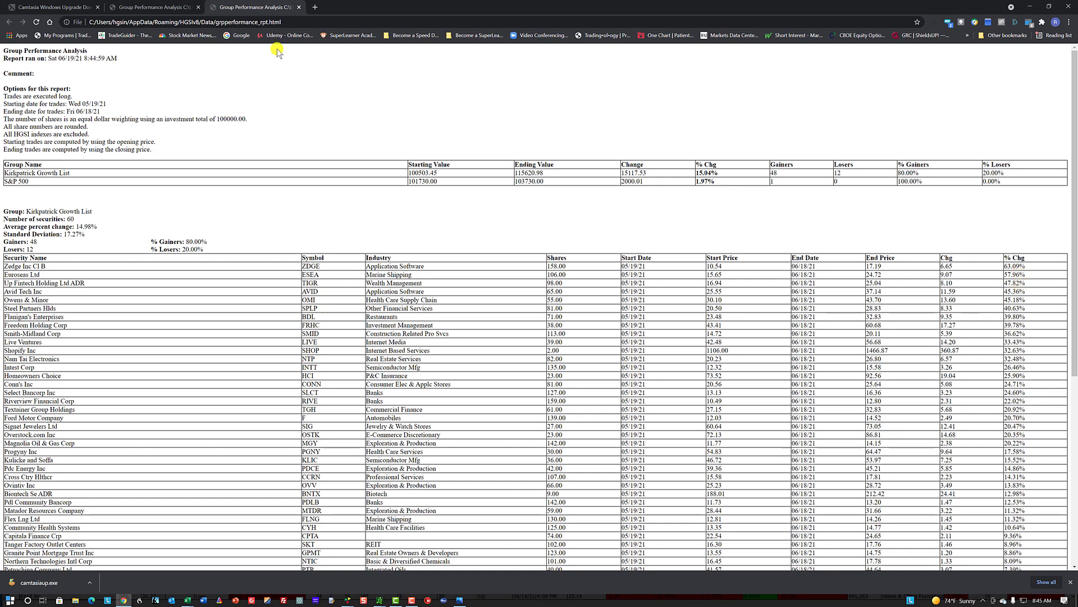
click(1030, 6)
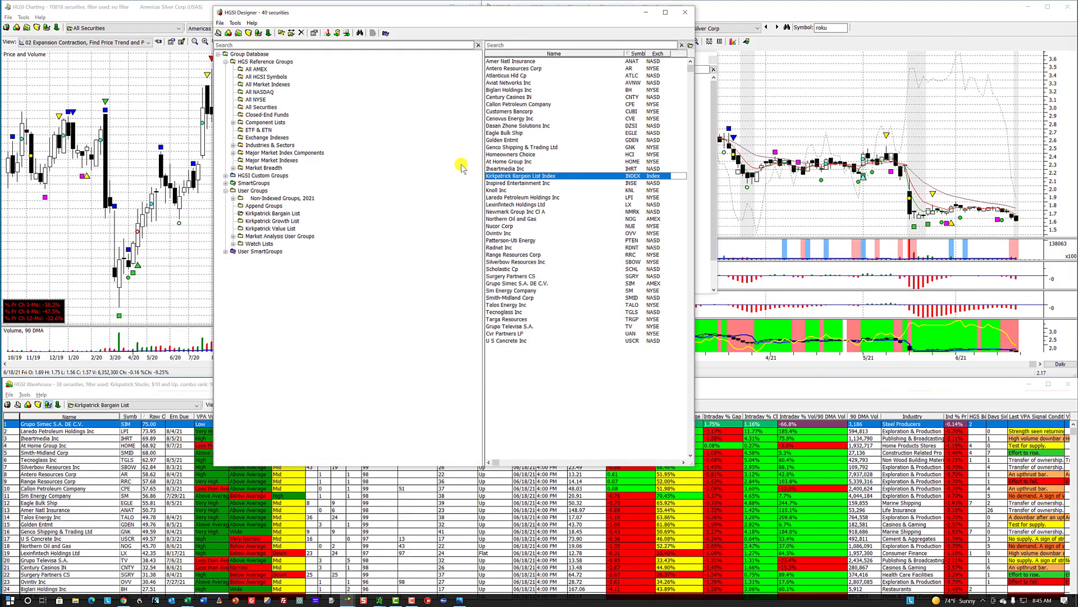
Run the group performance analysis on the Kirkpatrick Value List instead of the Growth List, keeping the trade dates, and review the report
click(335, 32)
click(256, 71)
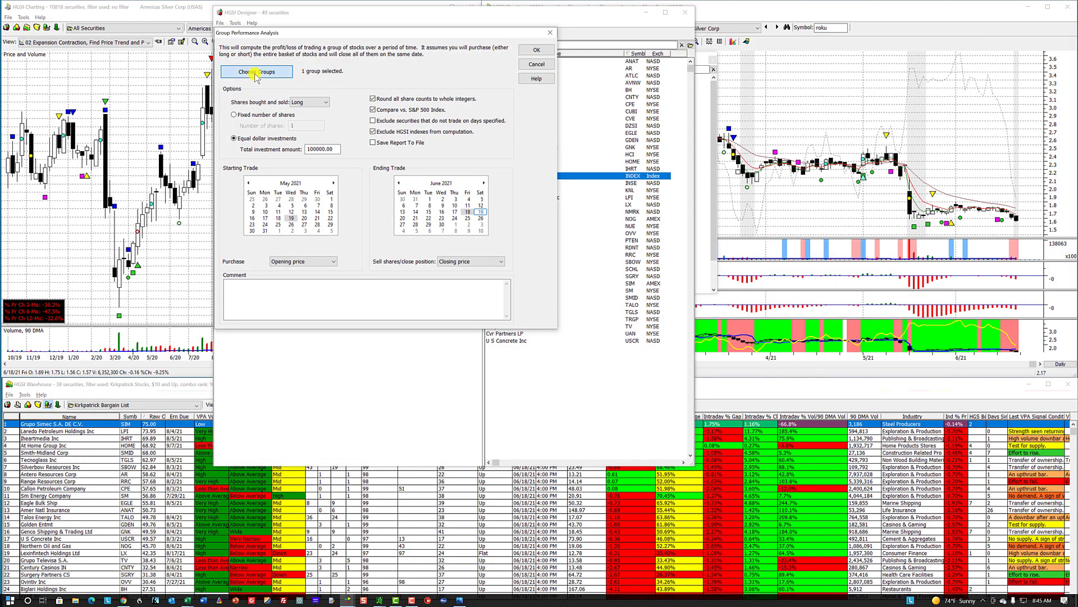
click(313, 168)
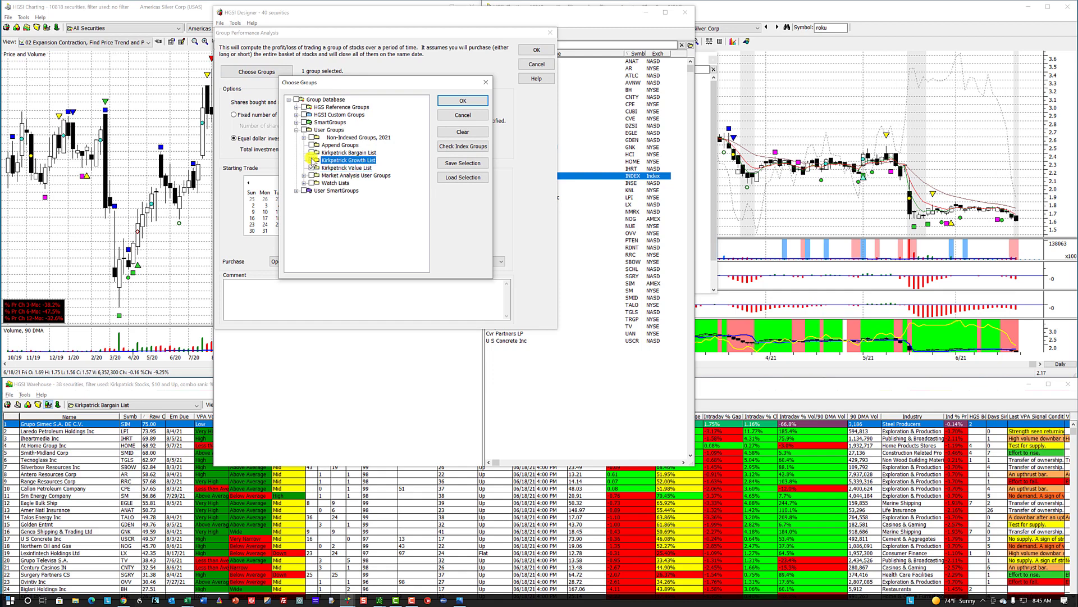
click(312, 160)
click(466, 102)
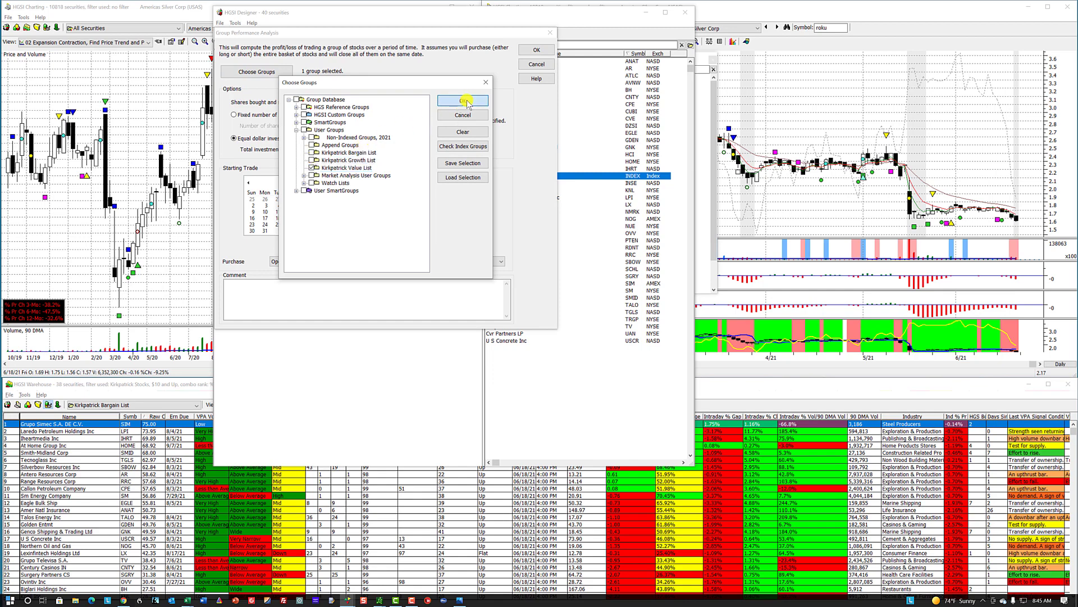
click(536, 49)
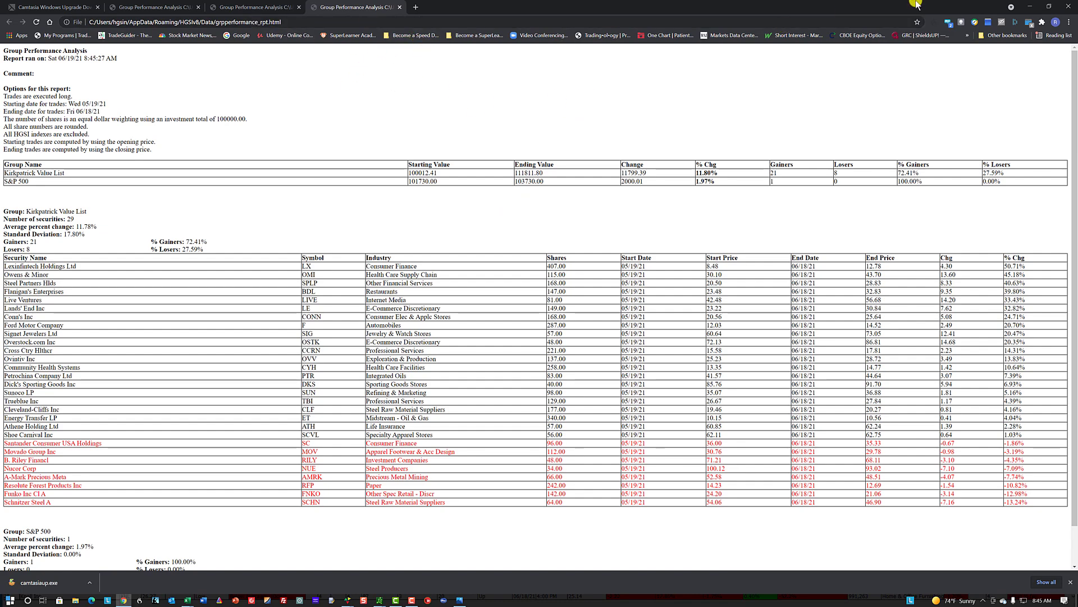
click(1030, 6)
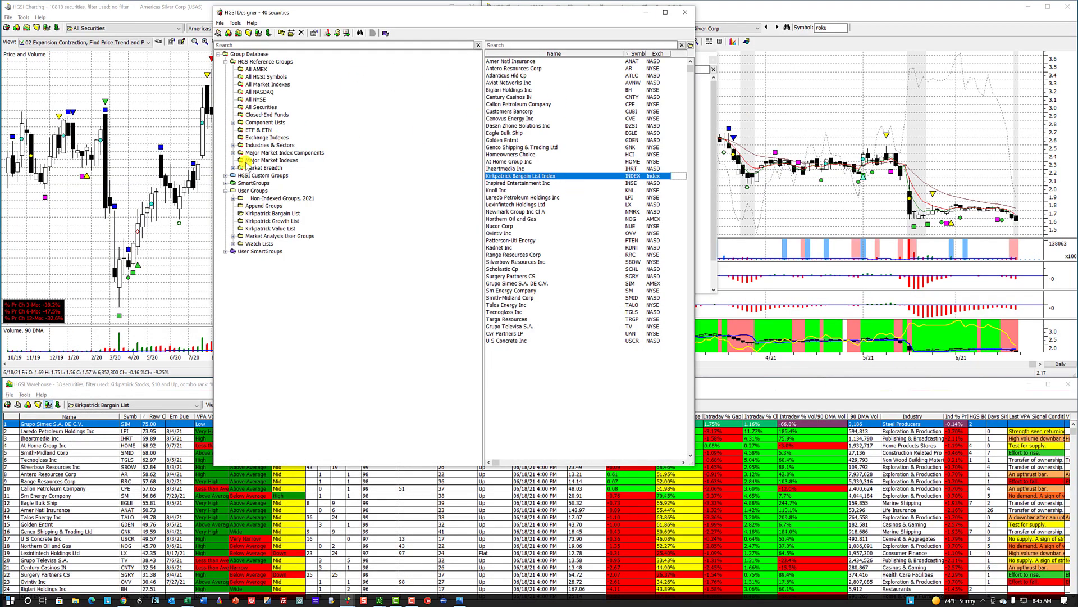
Set the starting trade to June 7, 2021, rerun the performance analysis on the Kirkpatrick Value List and review the report
click(338, 33)
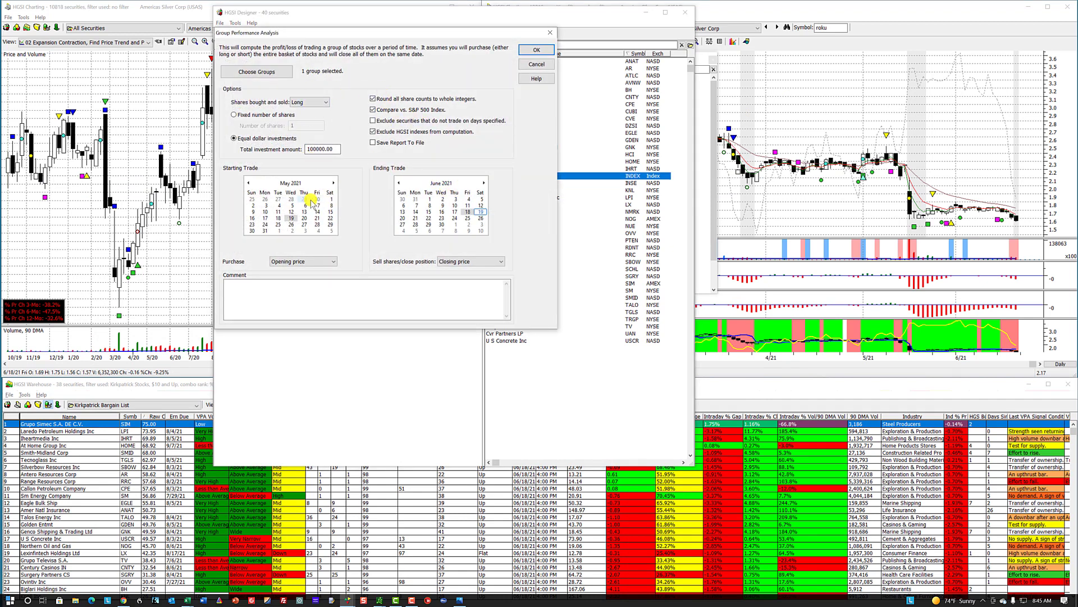
click(468, 212)
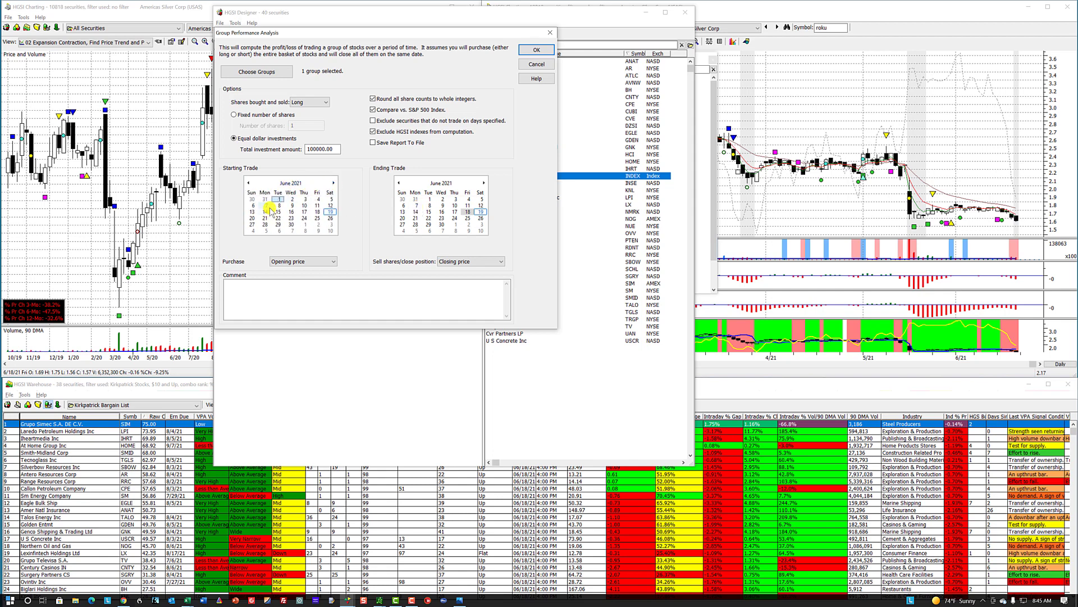
click(265, 206)
click(282, 72)
click(313, 168)
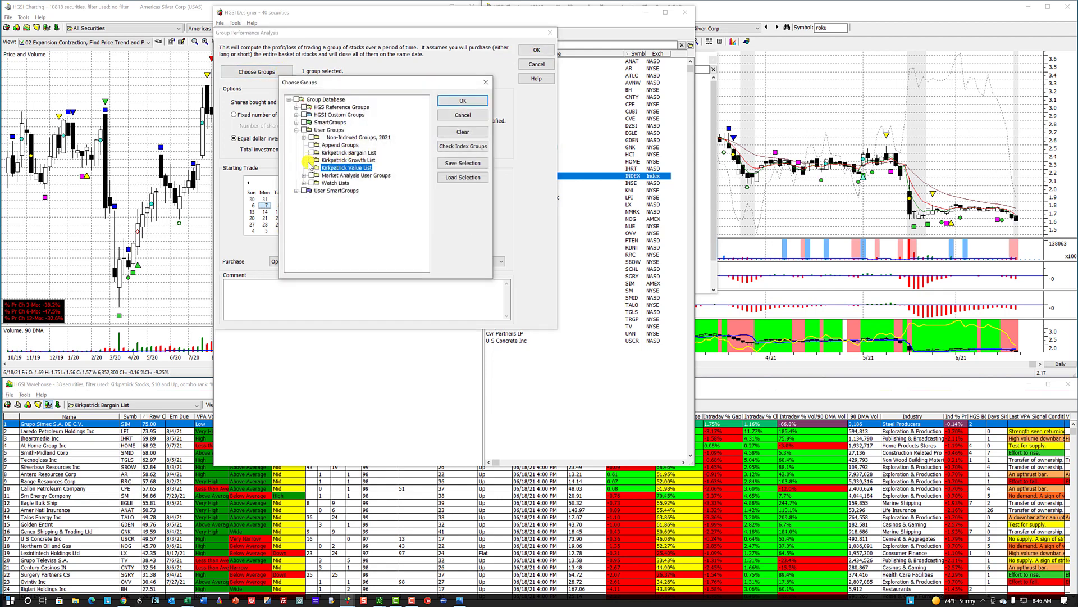
click(463, 100)
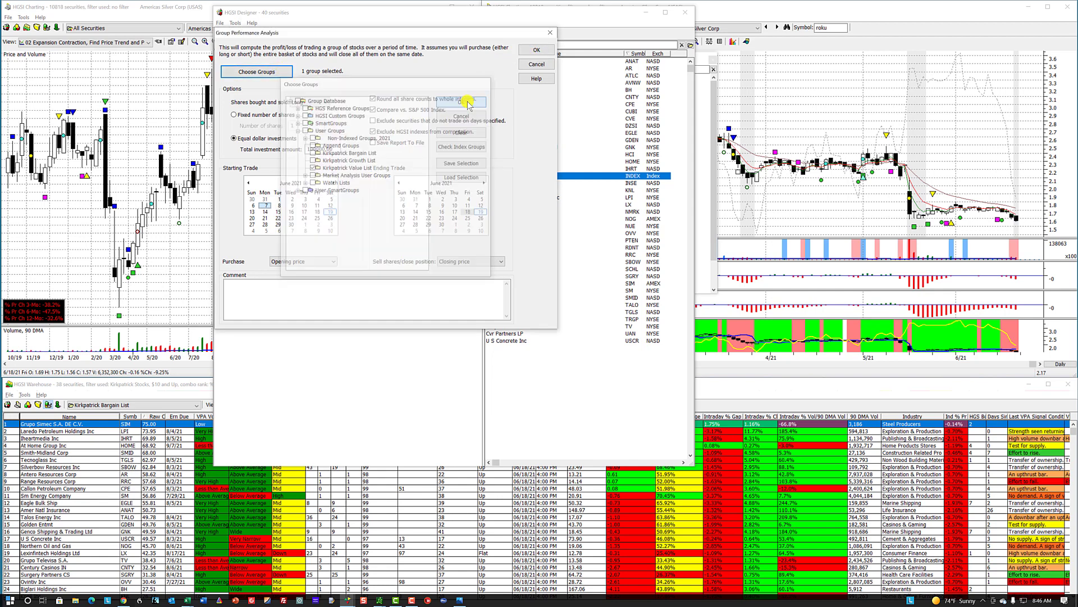
click(537, 50)
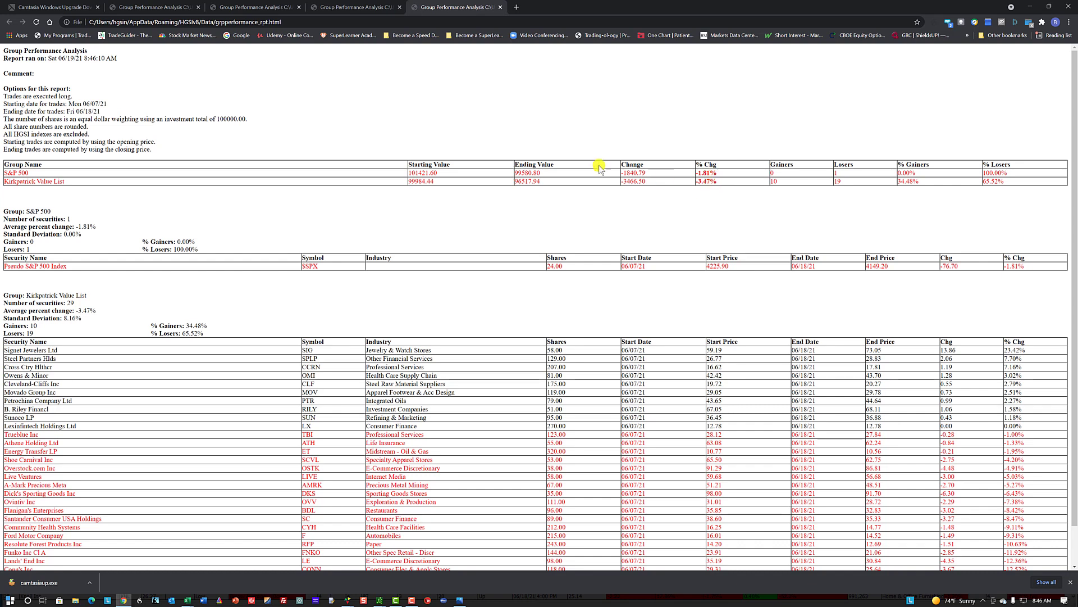
click(1030, 7)
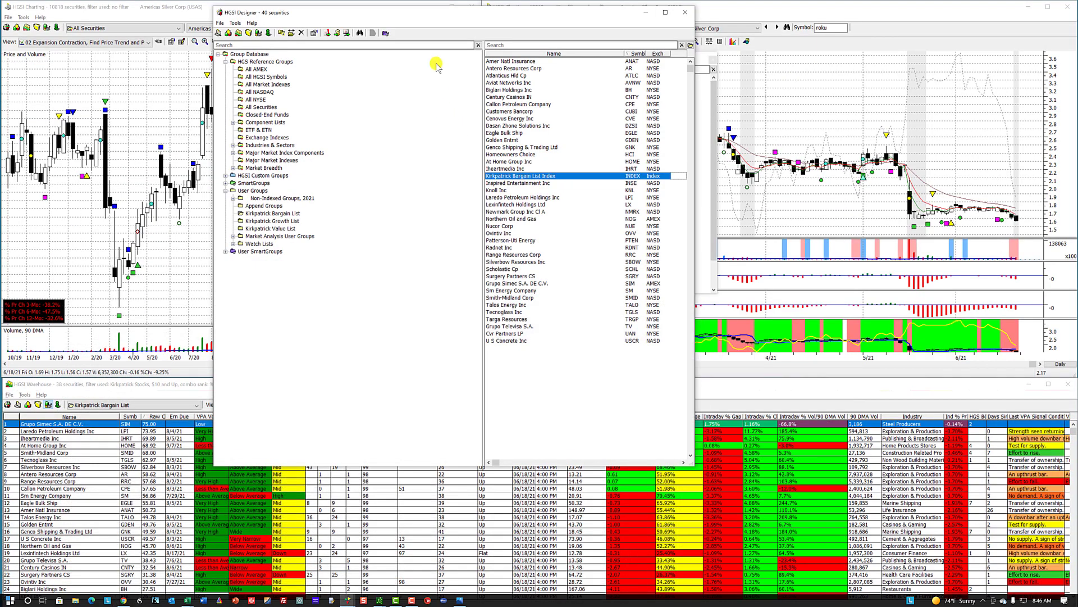
Rerun the analysis from June 7, 2021 with only the Kirkpatrick Growth List selected and review its report against the S&P 500
click(337, 34)
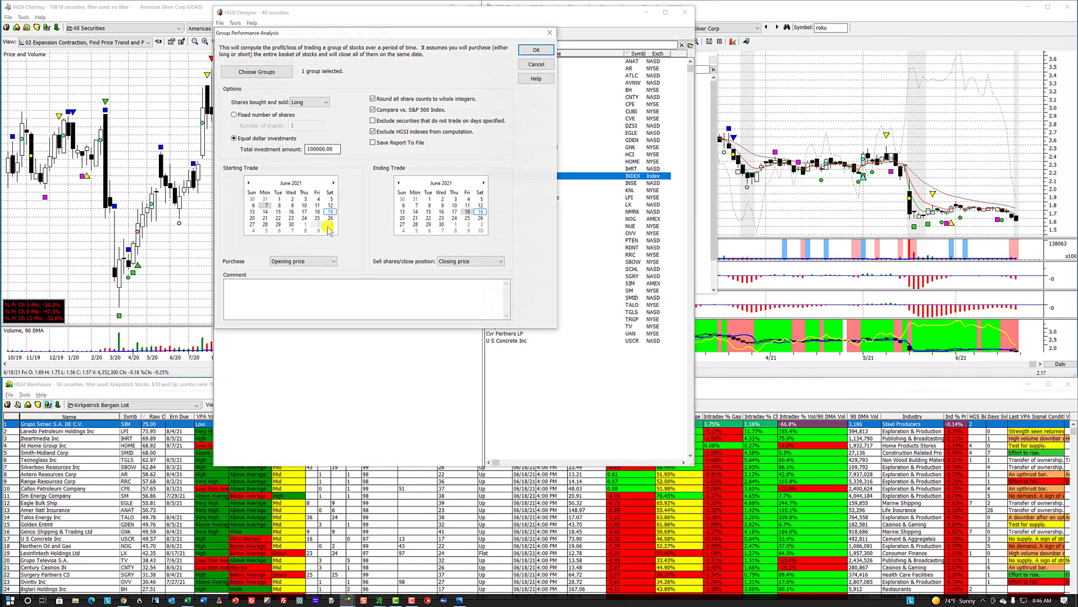
click(275, 73)
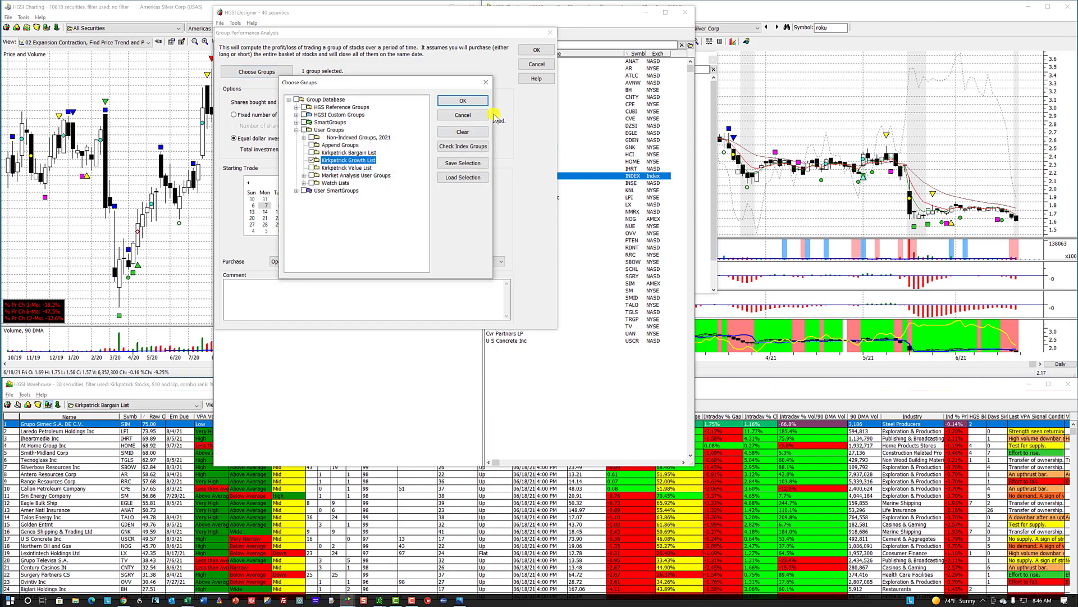
click(463, 101)
click(531, 54)
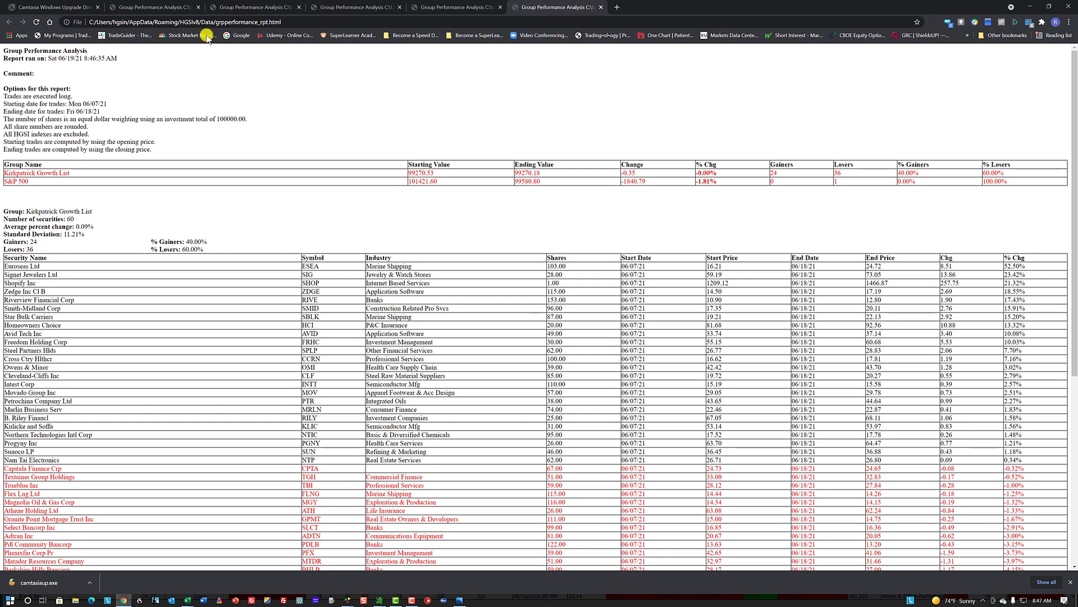
click(1028, 7)
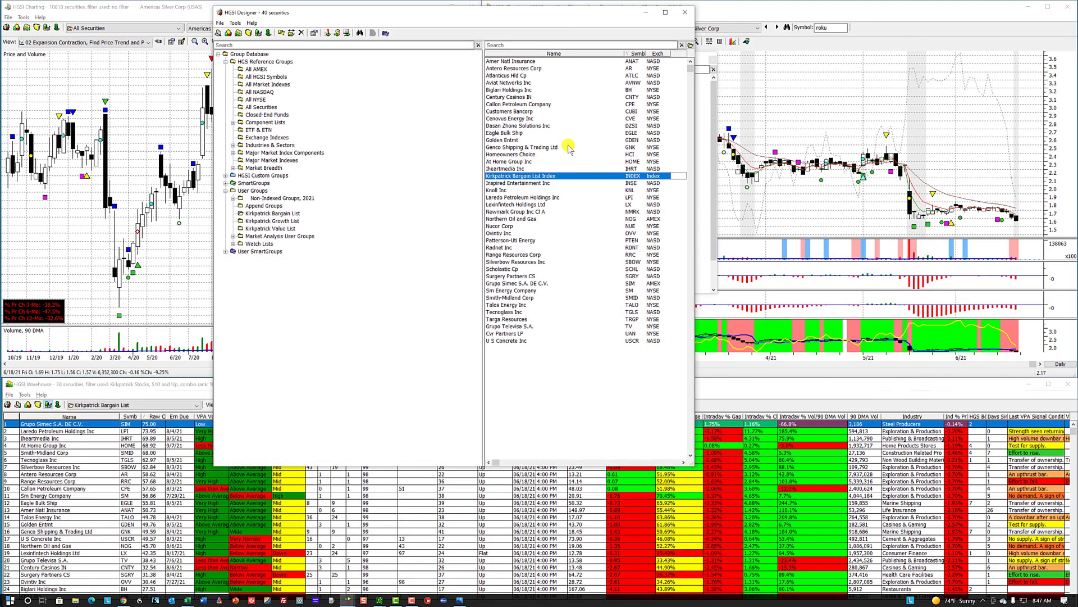
Rerun the analysis from June 7, 2021 on only the Kirkpatrick Bargain List and look through the whole report
click(338, 34)
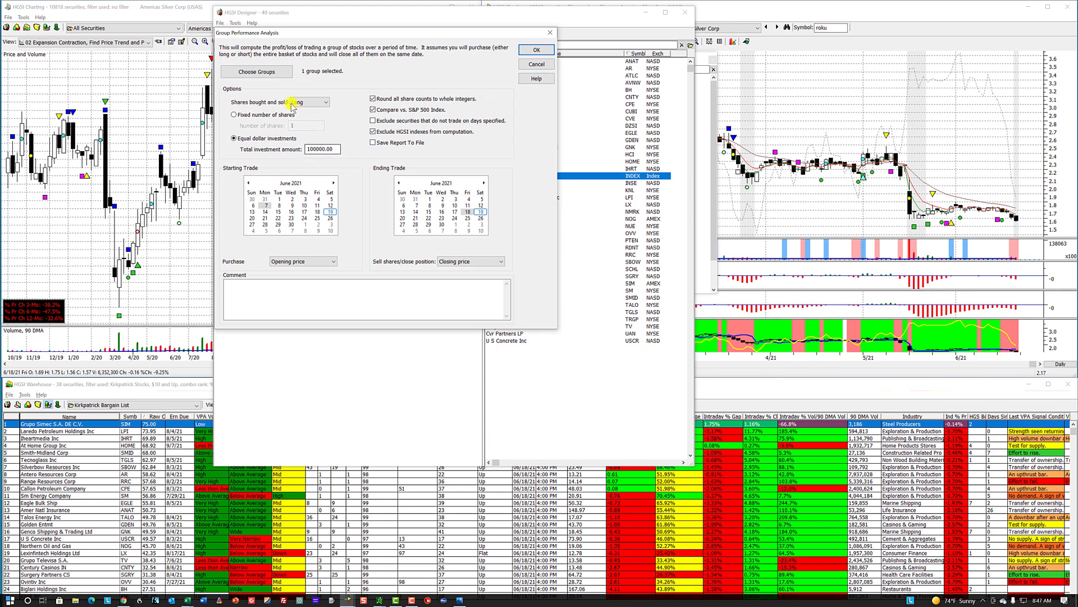
click(254, 71)
click(313, 152)
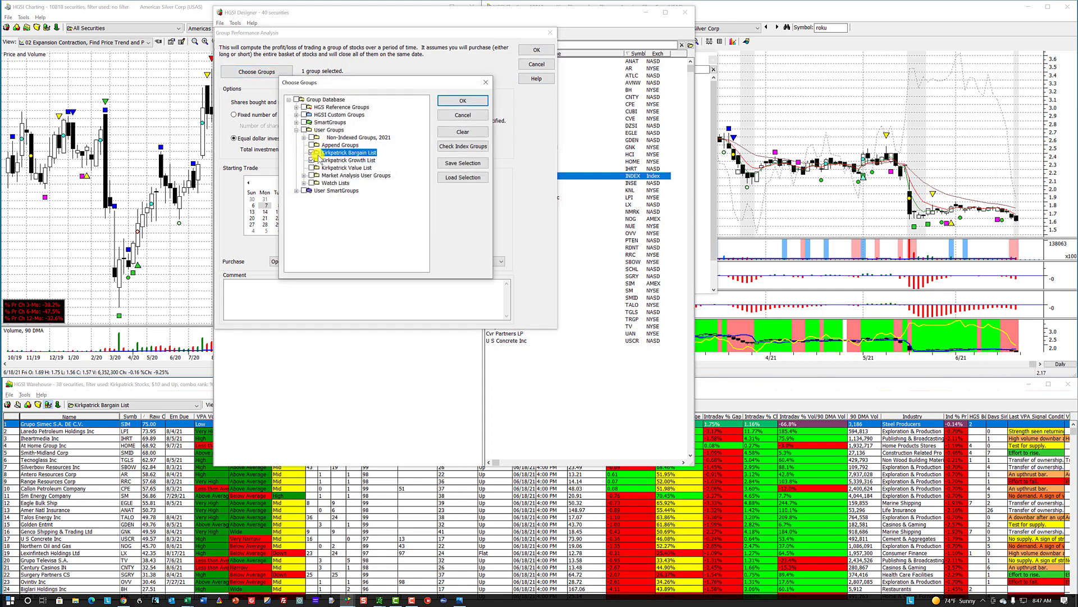
click(313, 160)
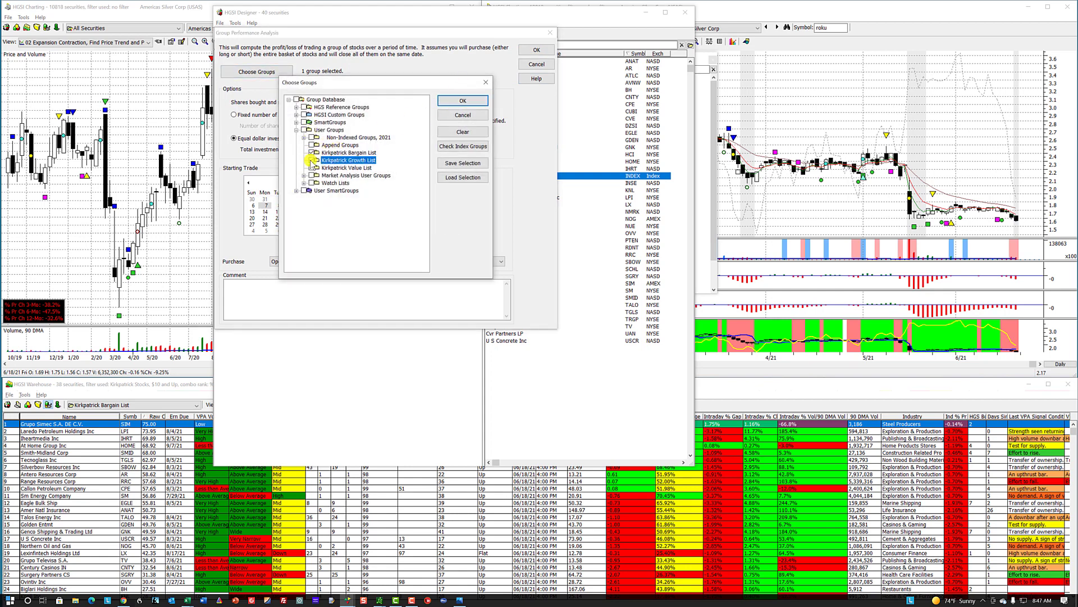
click(459, 100)
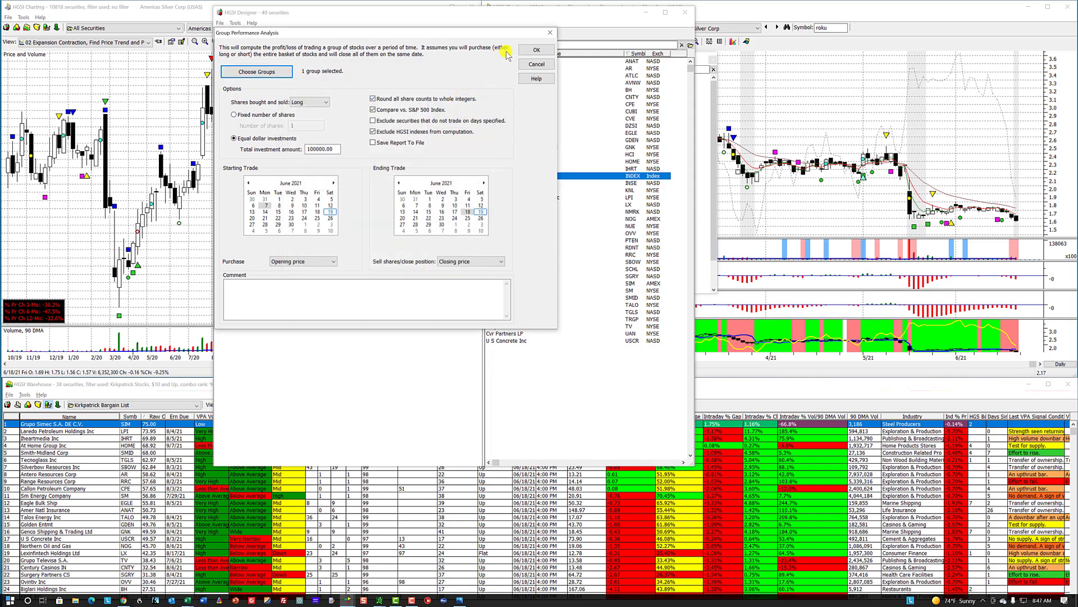
click(535, 51)
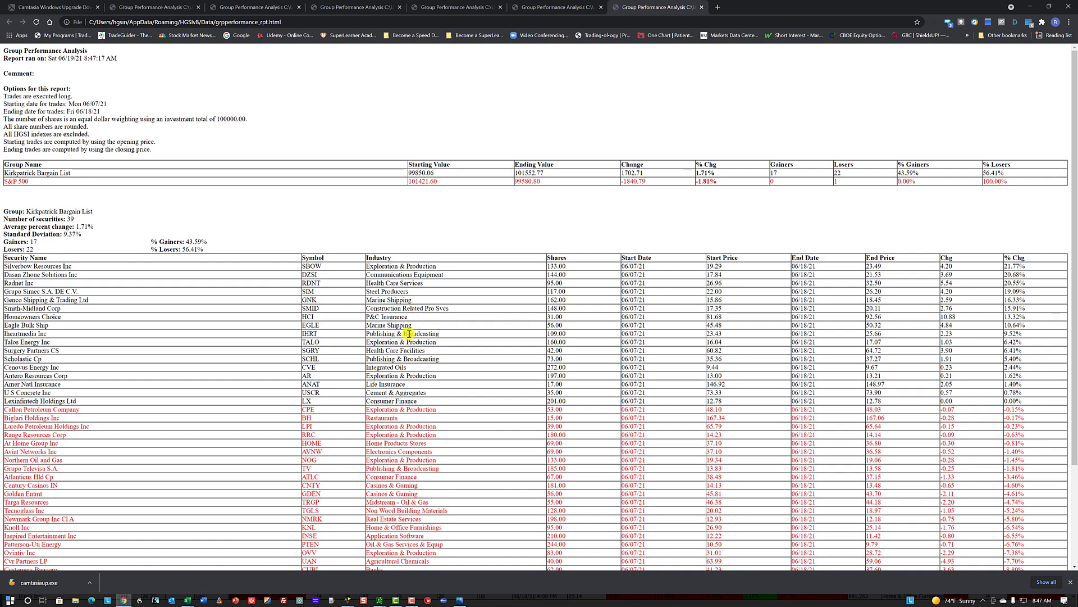
scroll(422, 373, down, 3)
scroll(422, 373, up, 3)
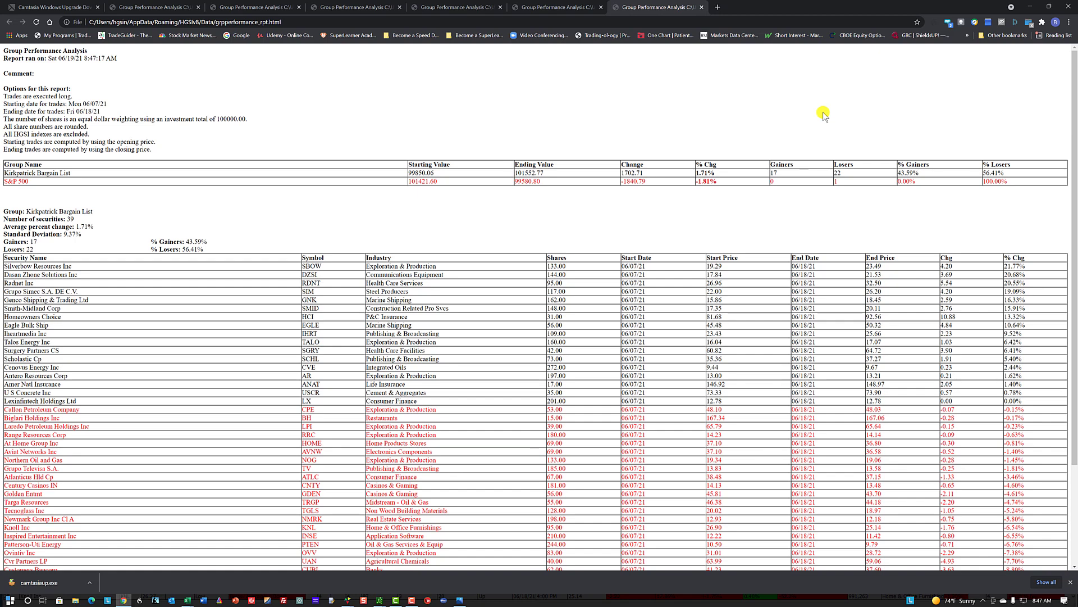
click(1028, 7)
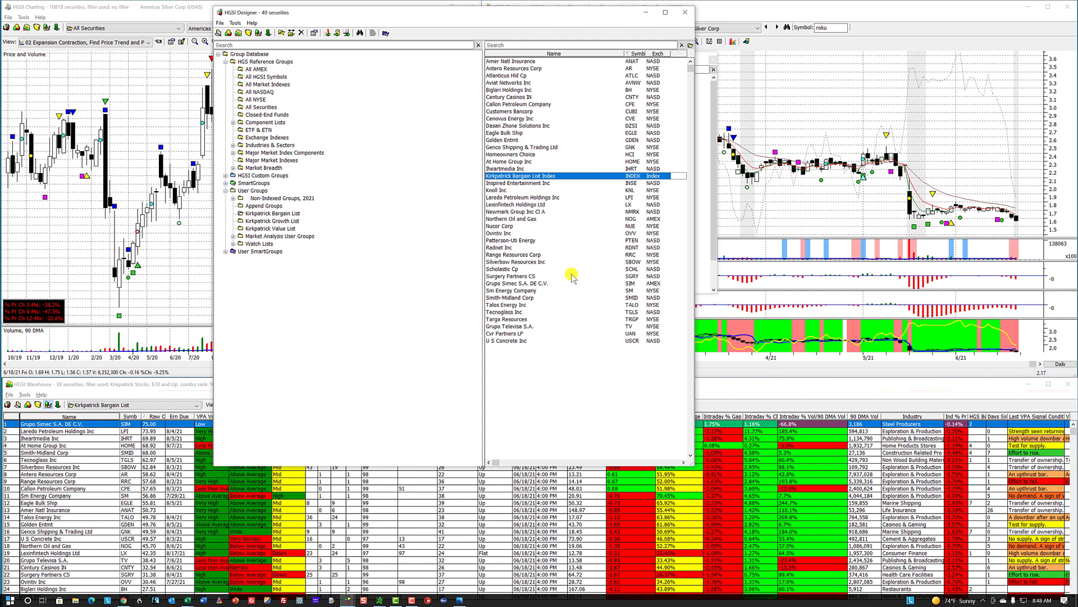
Bring both HGSI Charting windows in front of the Designer window
click(767, 13)
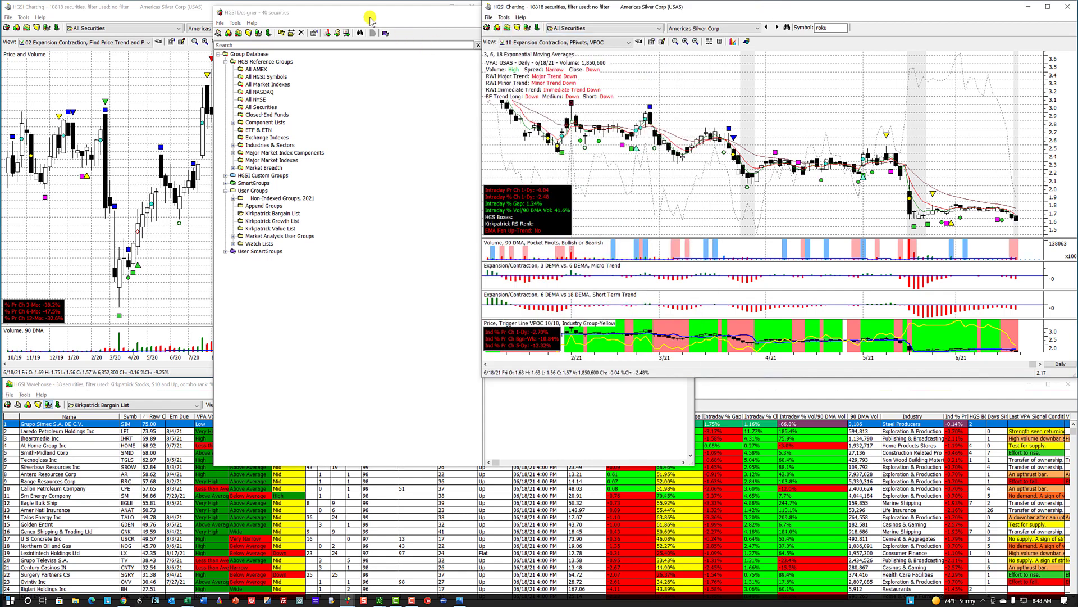
click(163, 11)
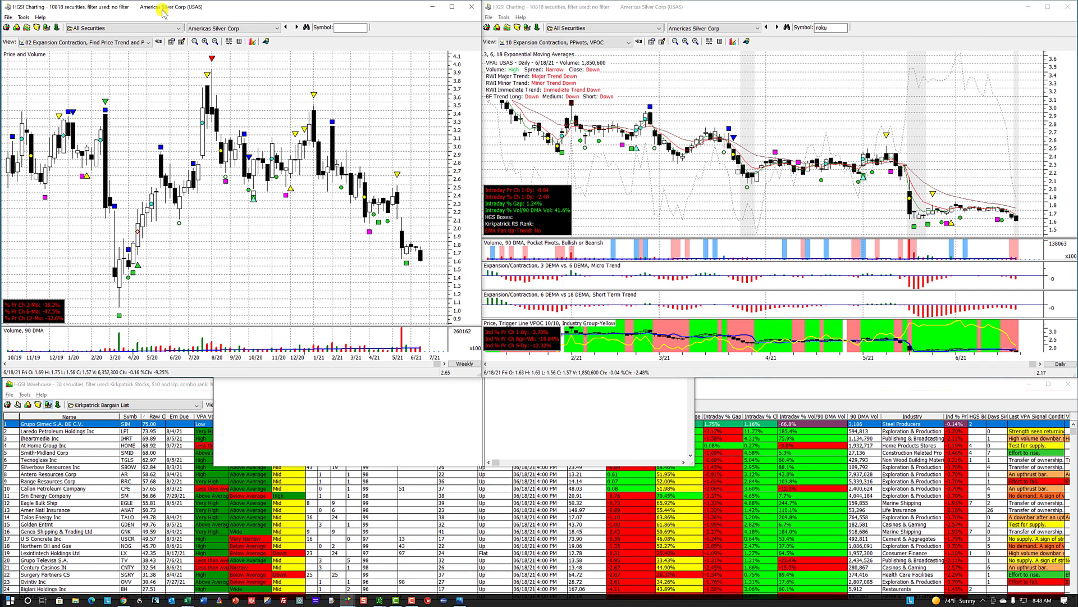
Collapse the 15 Kirkpatrick Views and Lists folder in the Quick Pick Warehouse Views
click(541, 11)
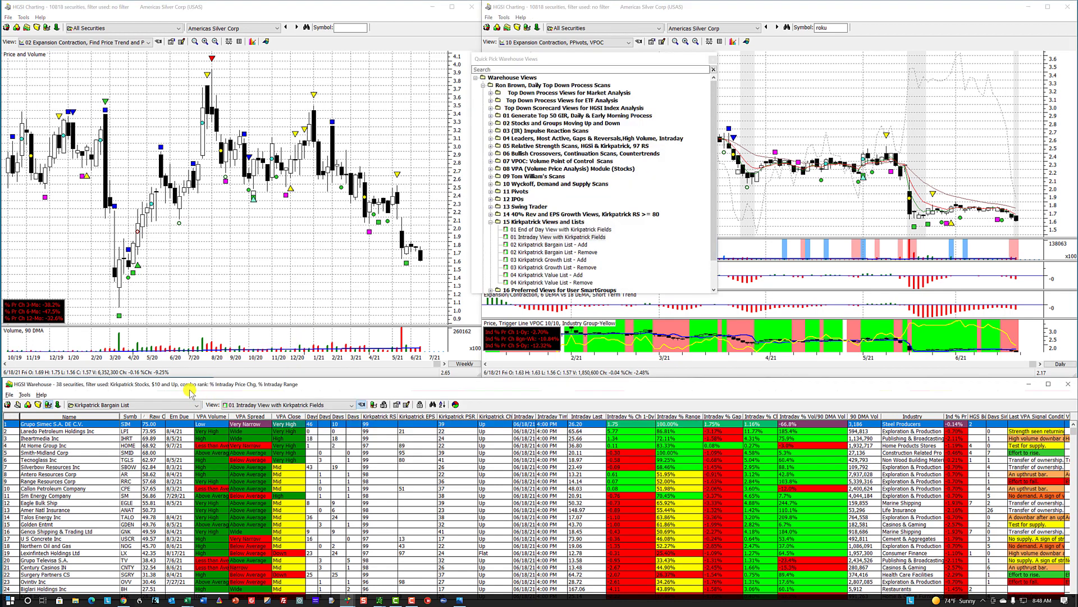
click(491, 222)
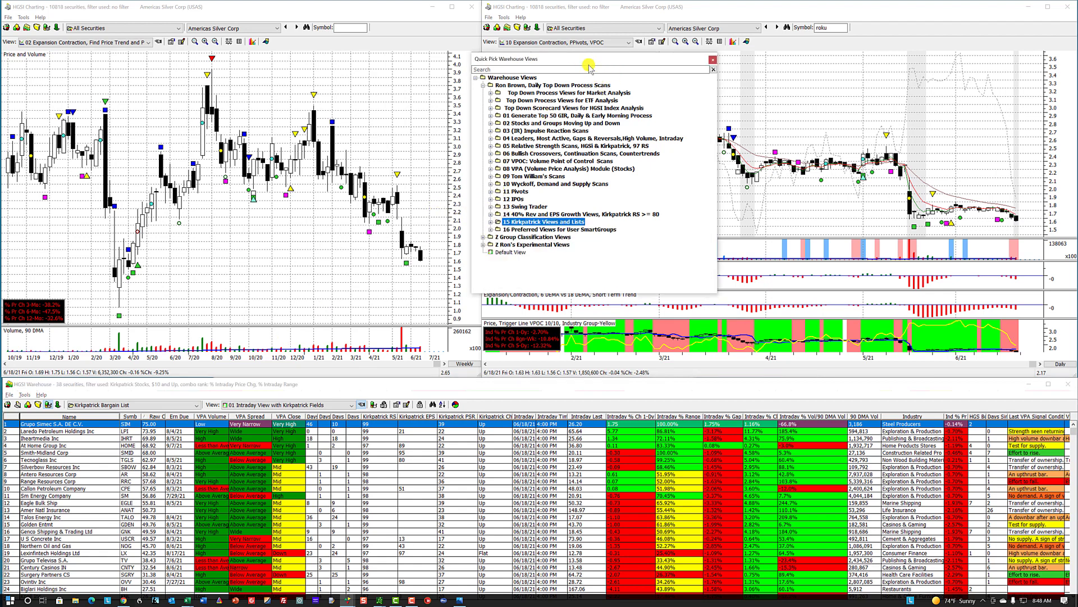
click(339, 213)
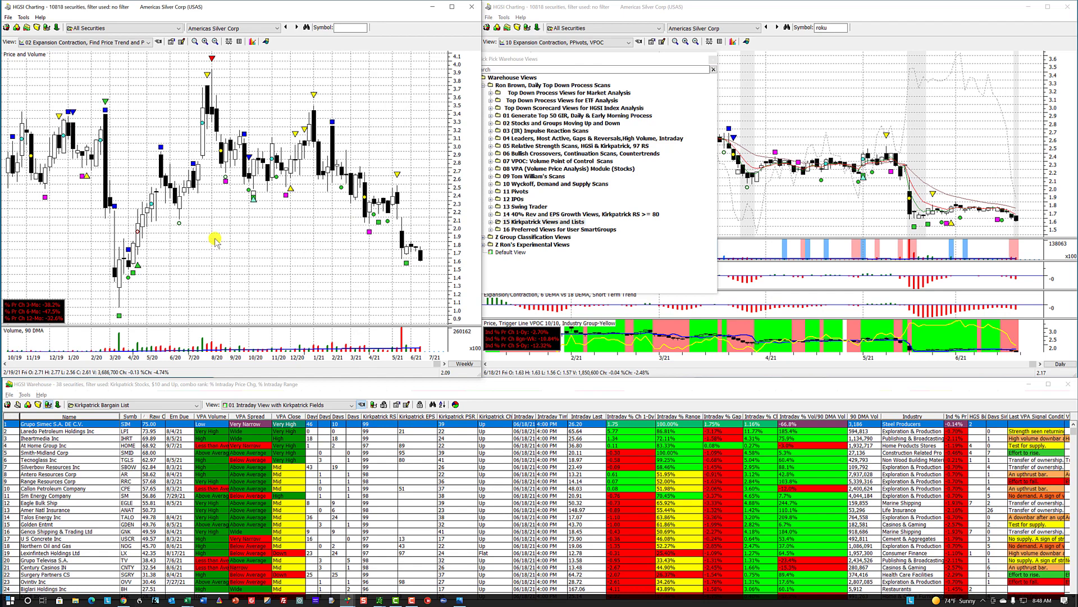
Bring up the Designer, collapse the expanded SmartGroups subfolder and show the securities of the Kirkpatrick Bargain List
click(7, 405)
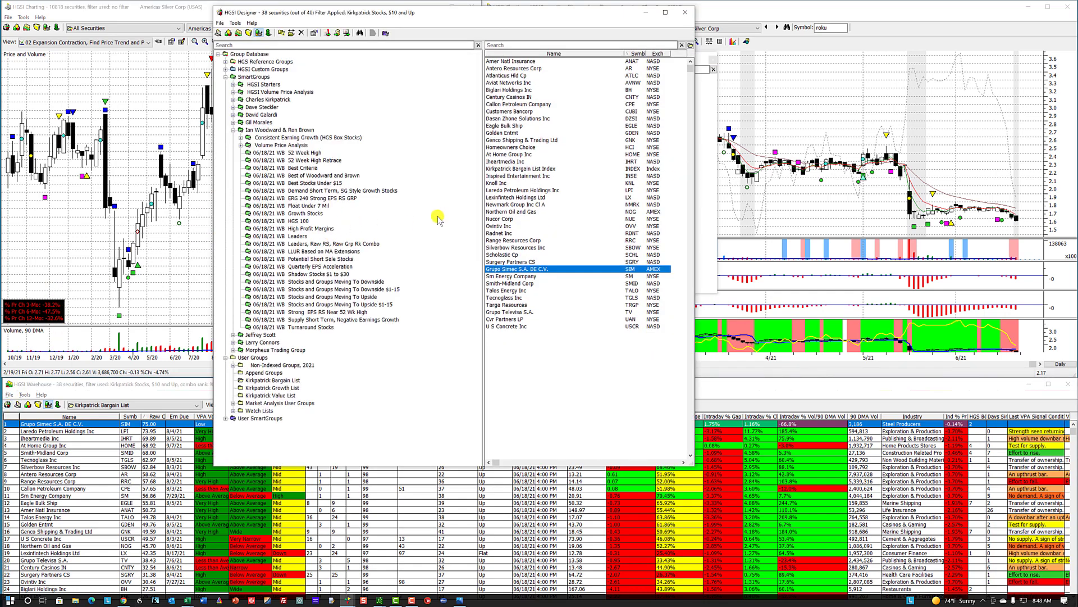
click(234, 131)
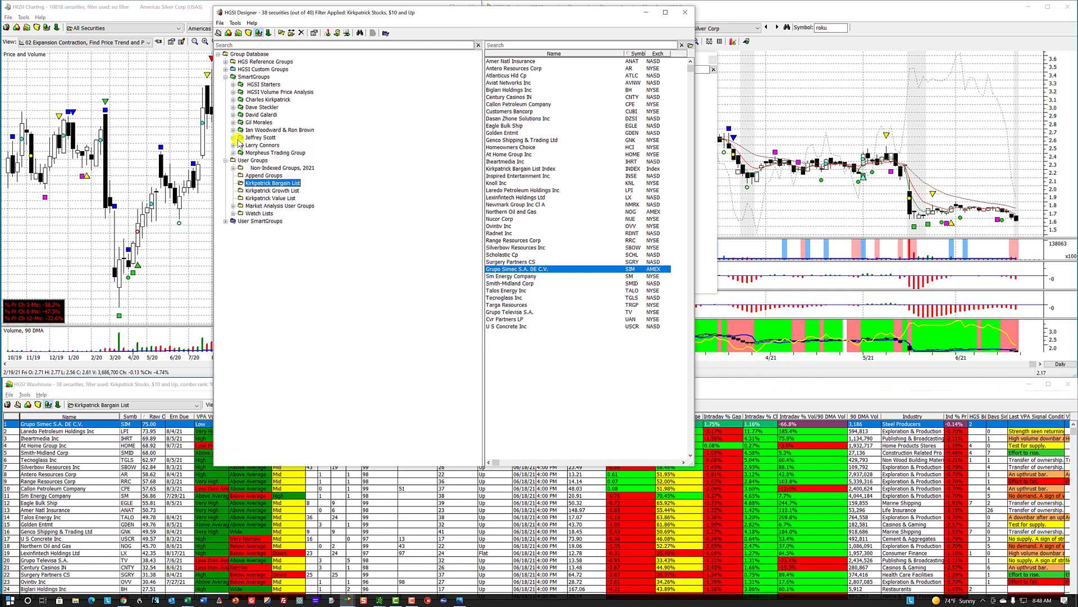
click(296, 183)
click(505, 161)
click(490, 198)
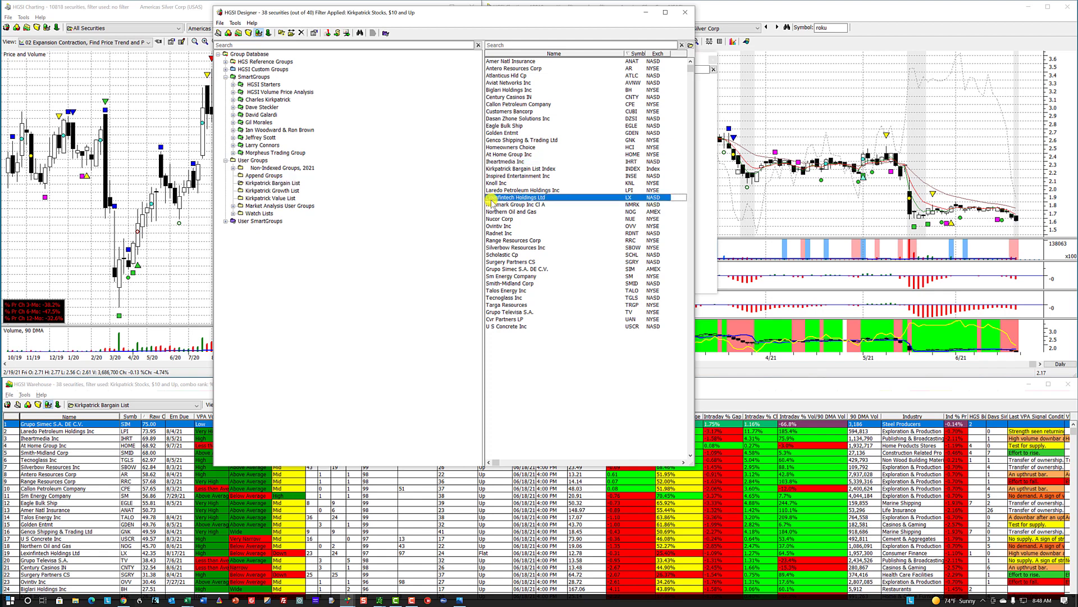
click(530, 191)
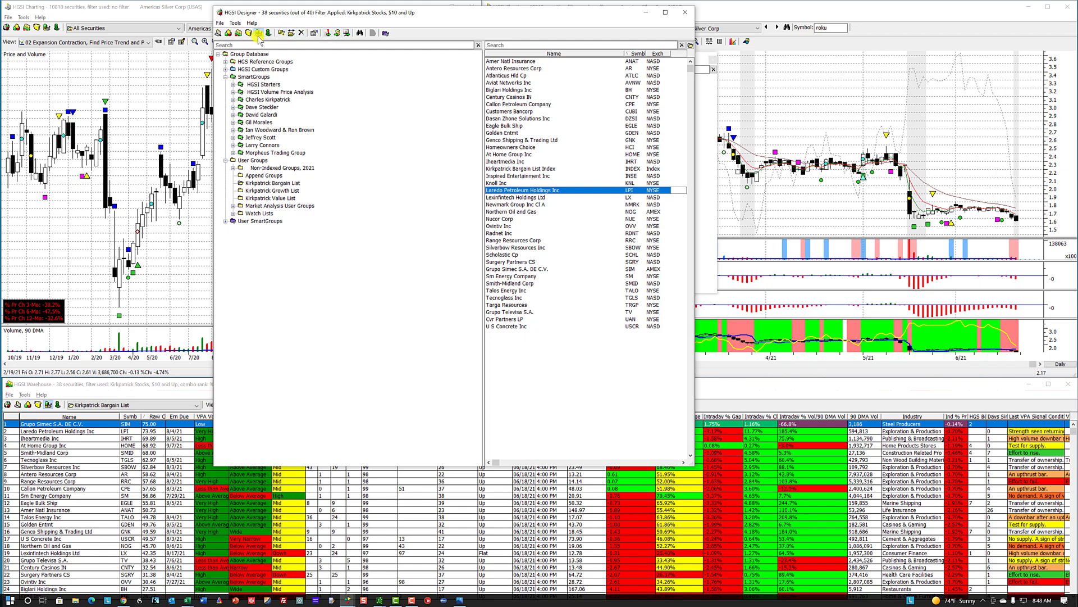
Open the Kirkpatrick Bargain List for editing and filter the available securities with the Bargain List - Add filter from the Kirkpatrick GIR Filters
right_click(552, 111)
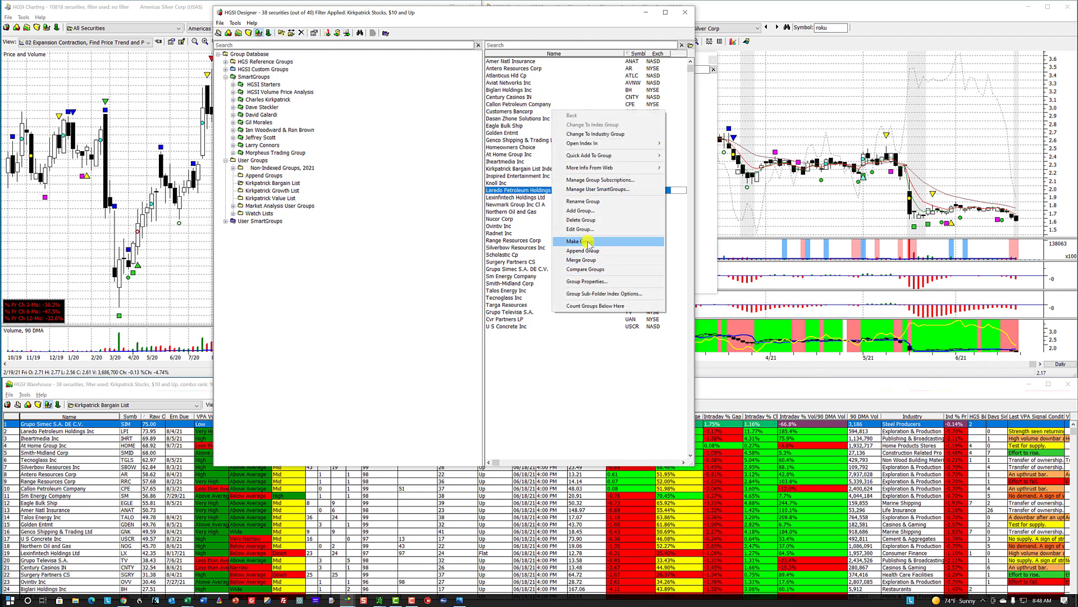
click(582, 228)
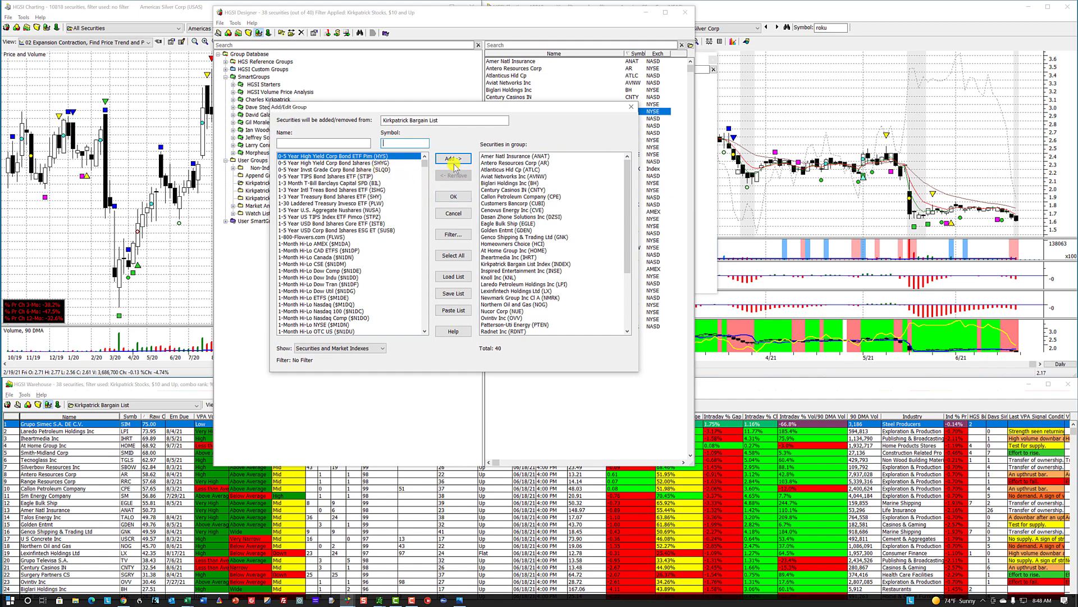
click(453, 234)
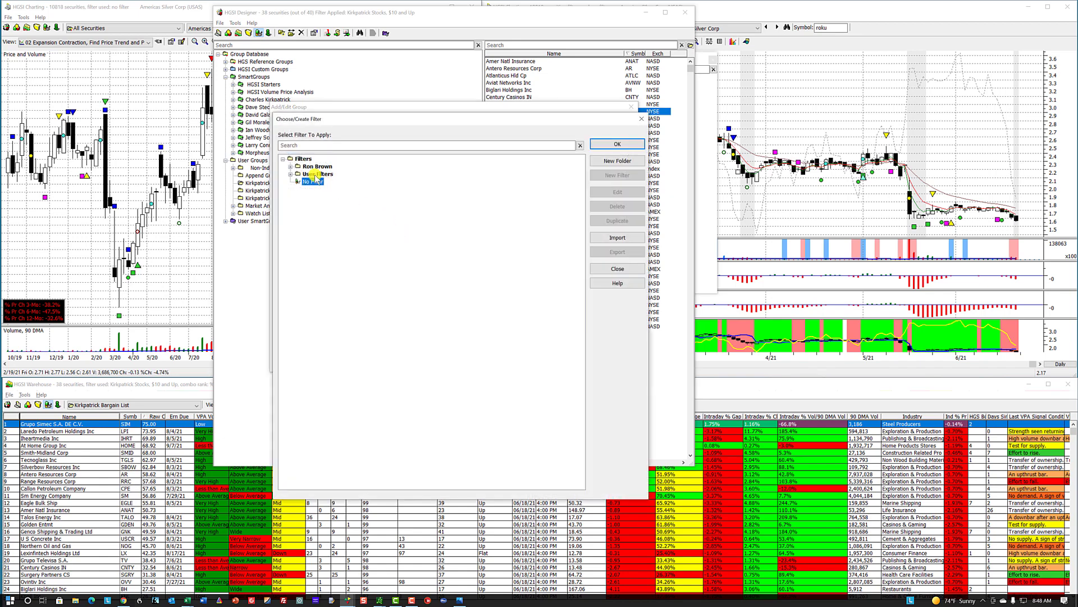
click(291, 167)
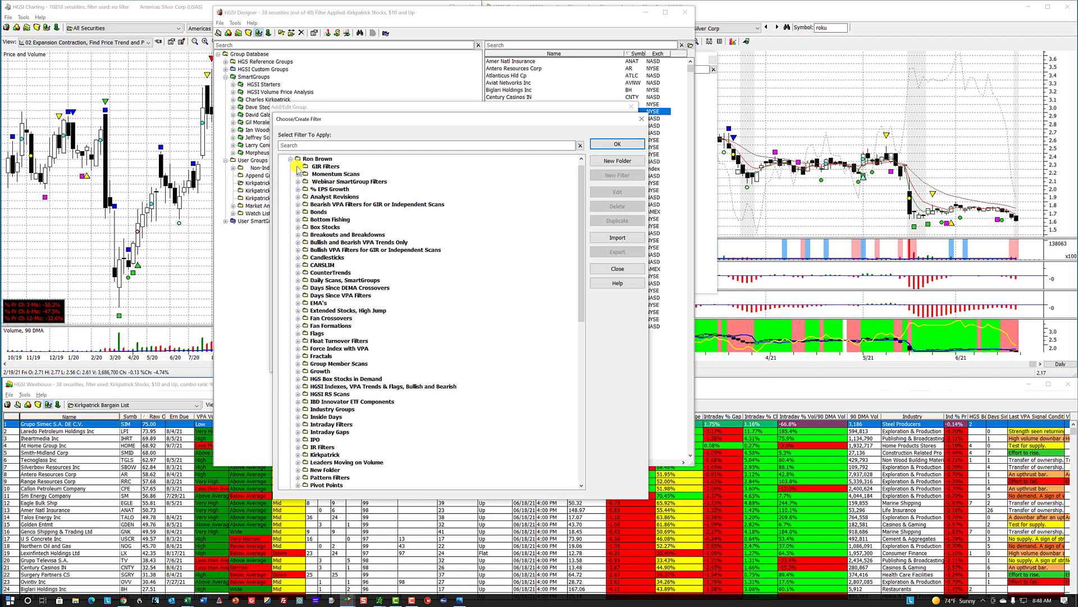
click(298, 166)
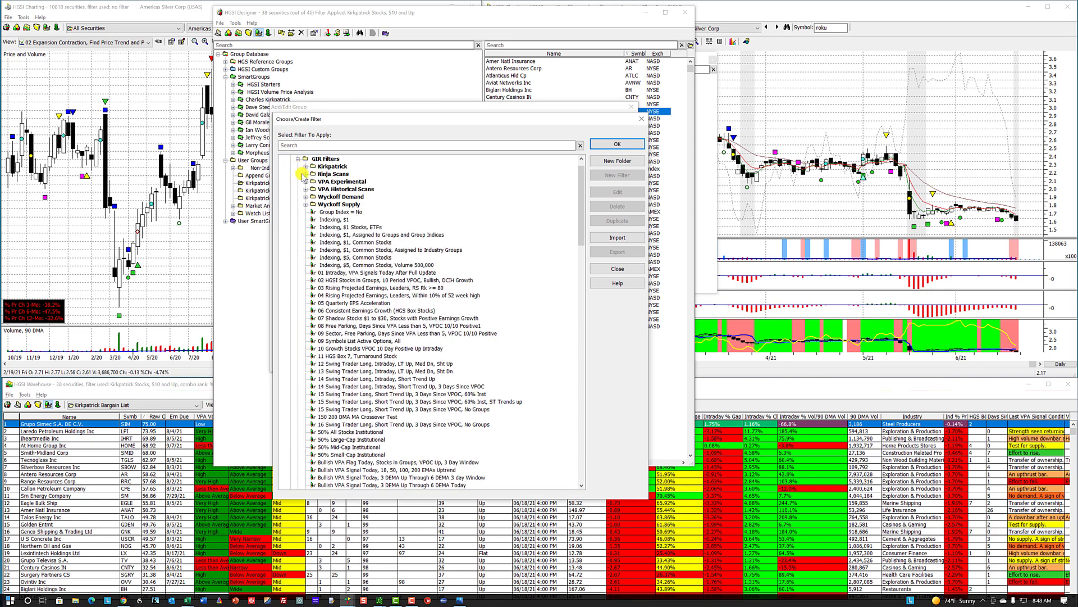
click(305, 167)
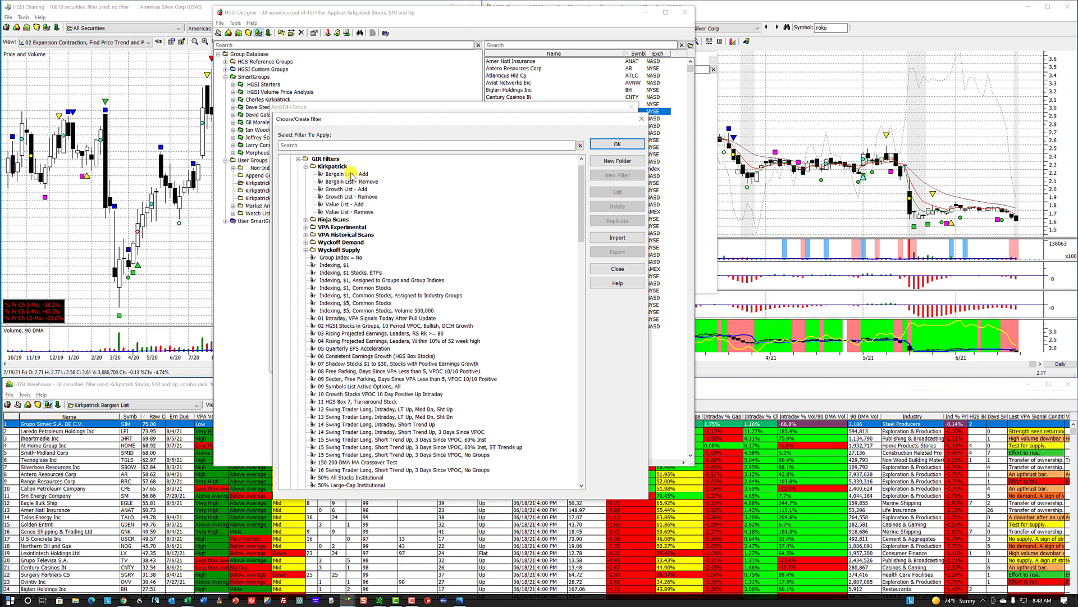
click(351, 175)
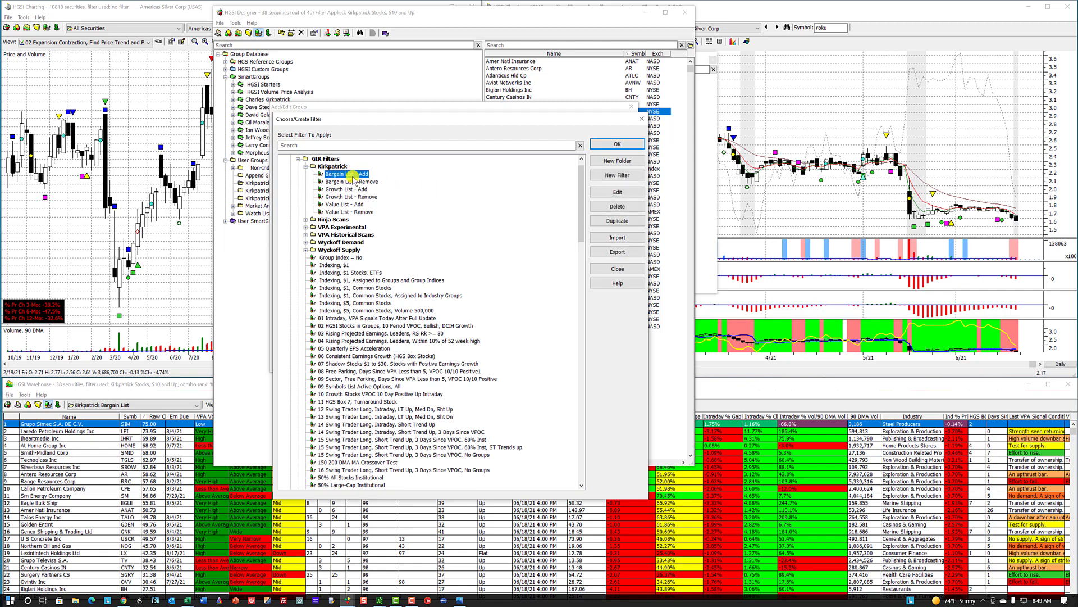
click(602, 143)
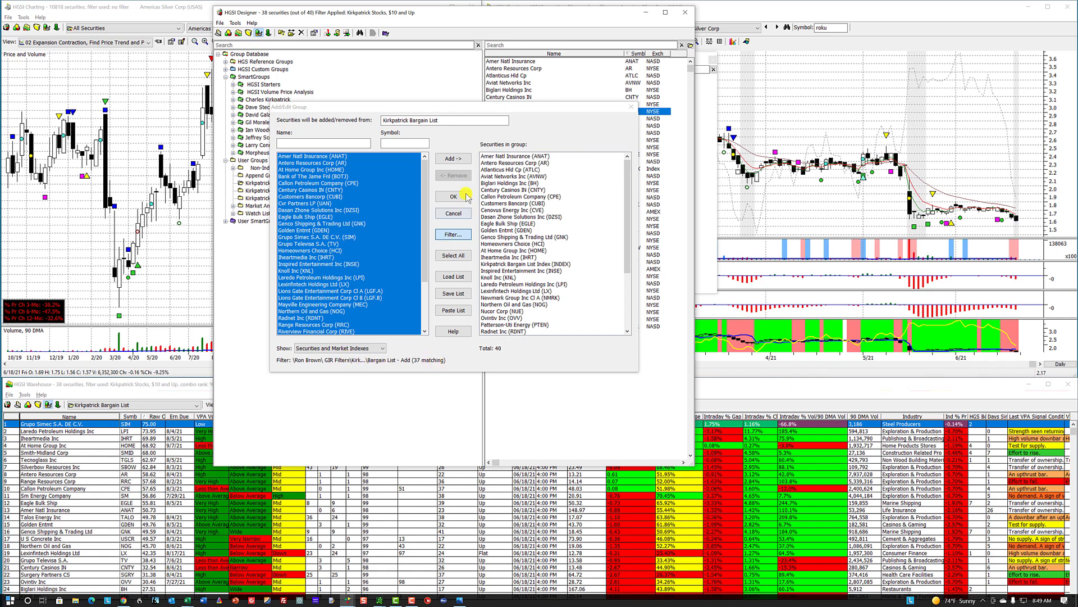
Add all filtered securities to the Kirkpatrick Bargain List and check the entries at the end of the group
click(458, 159)
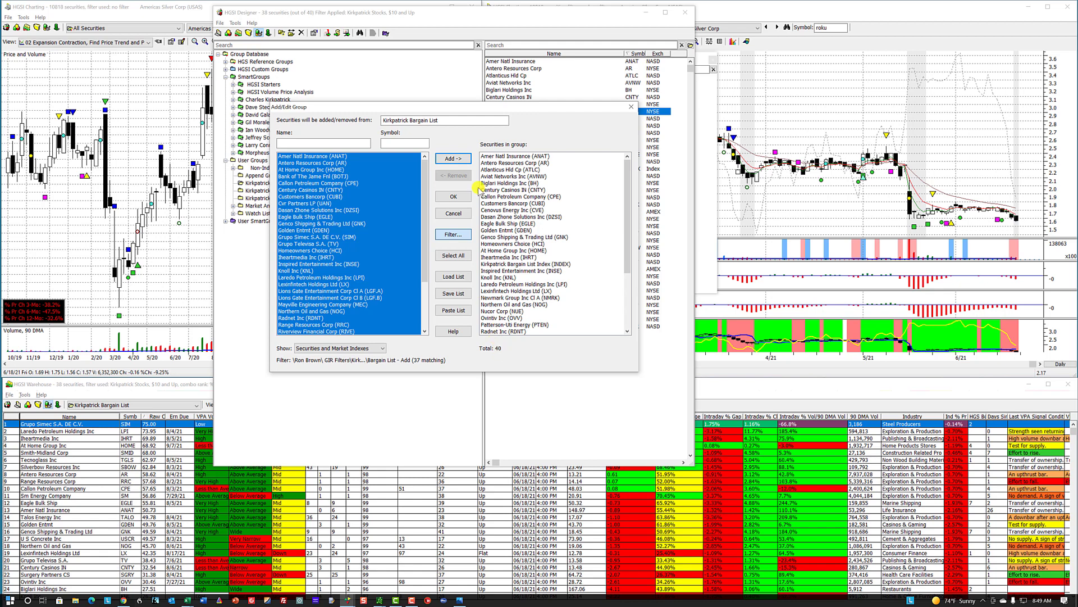
click(464, 161)
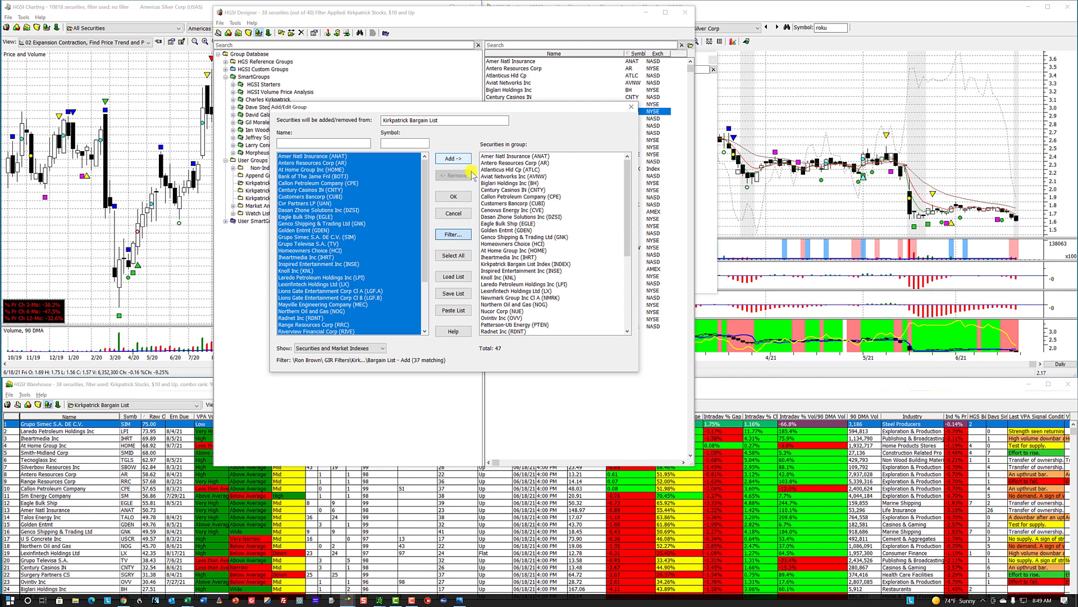
drag(626, 225, 623, 325)
click(505, 331)
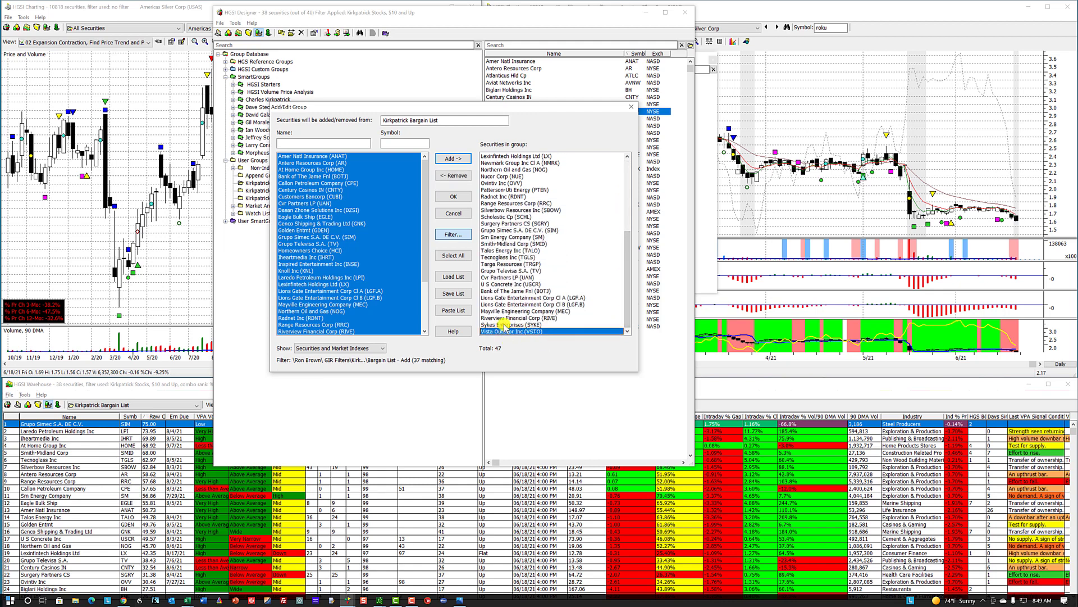
drag(504, 329, 505, 283)
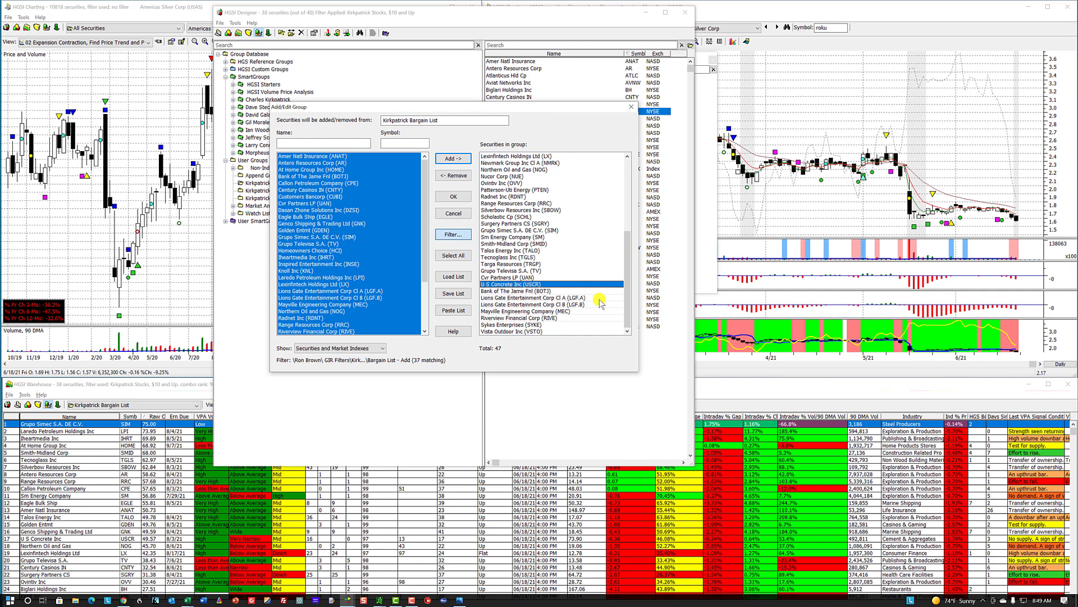
Go through the new entries from Vista Outdoor up to Bank of The James, then save the Bargain List and generate its index
click(515, 331)
key(Up)
key(Up)
key(Up)
key(Up)
key(Up)
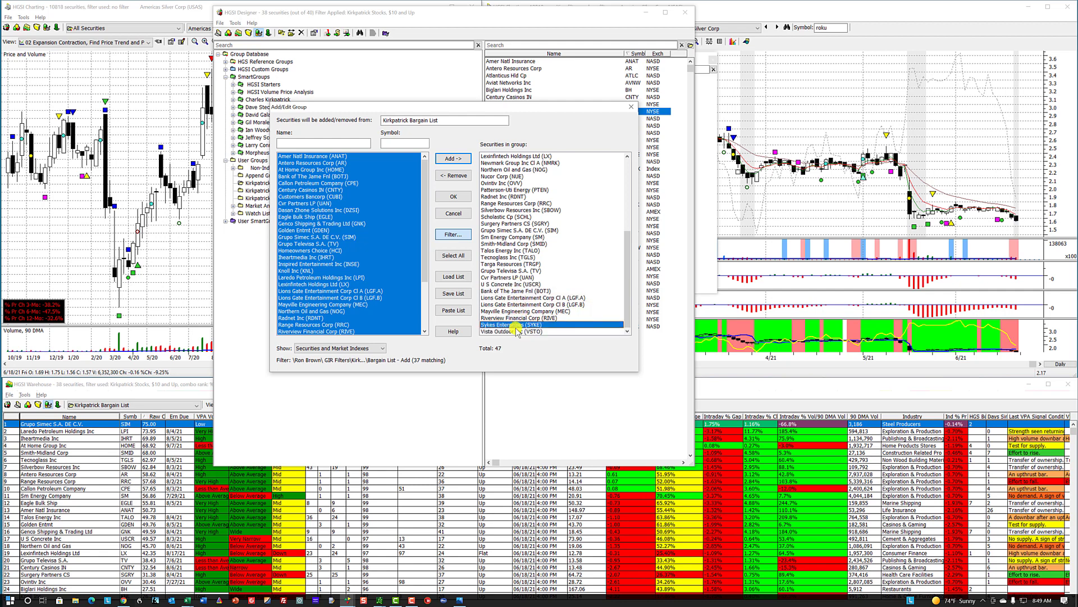
key(Up)
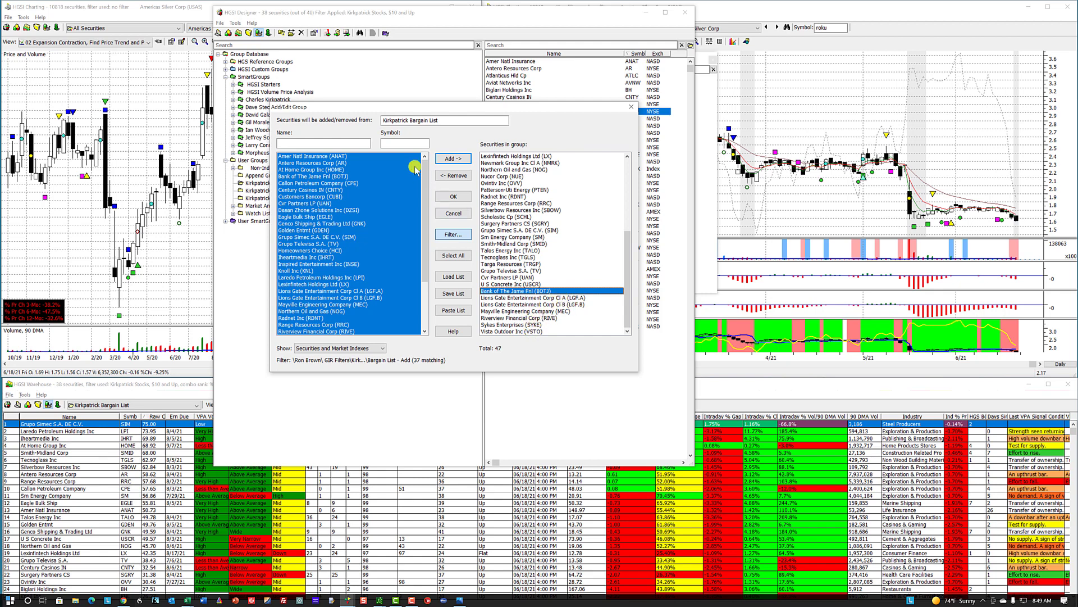
click(453, 196)
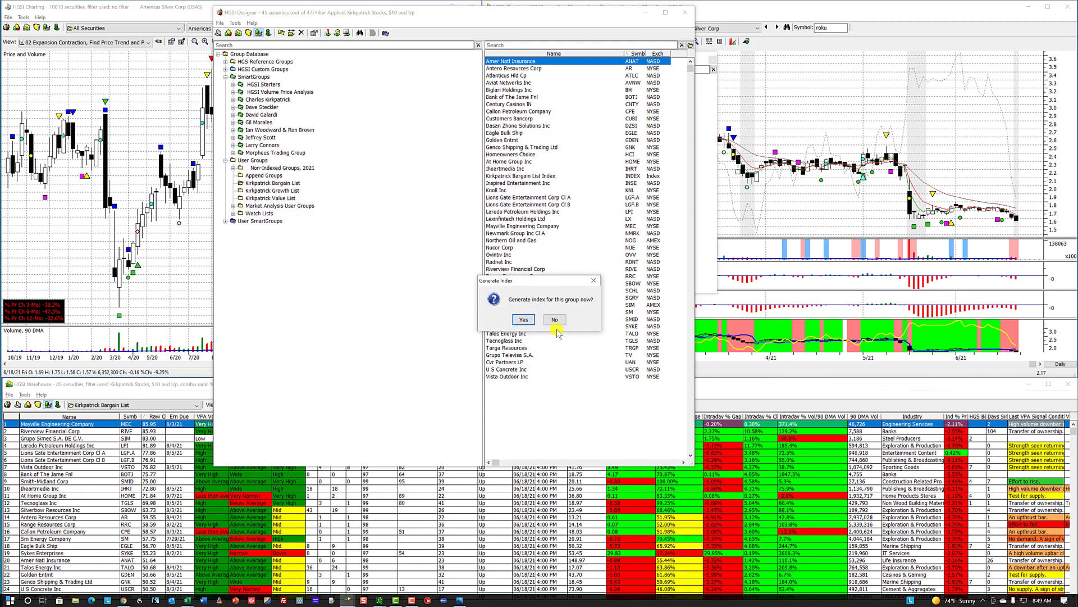
click(522, 319)
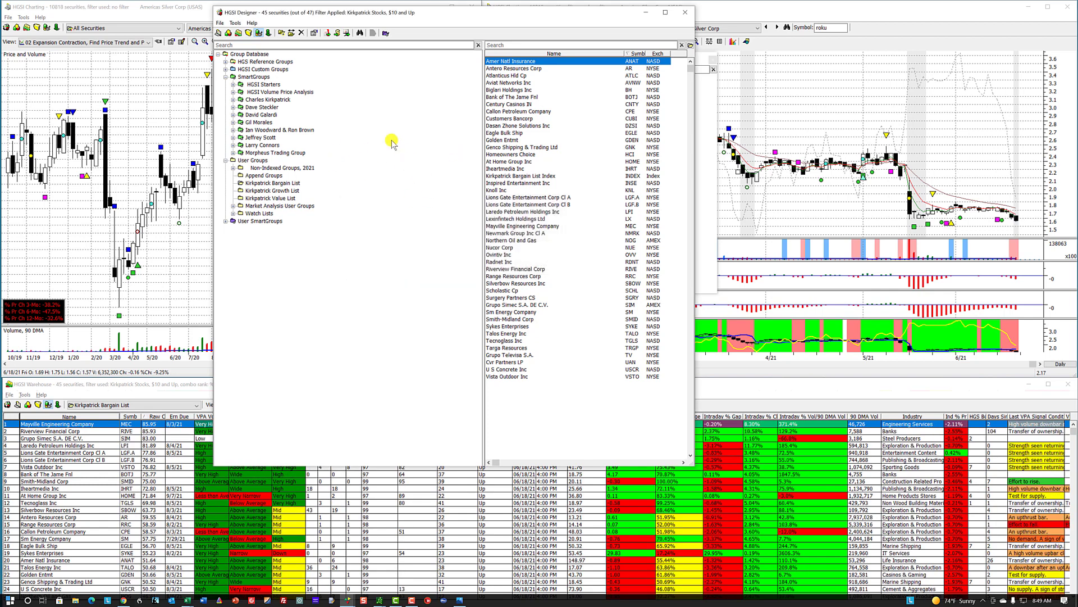
Open the Kirkpatrick Growth List for editing and filter the available securities with the Growth List - Add filter
click(272, 190)
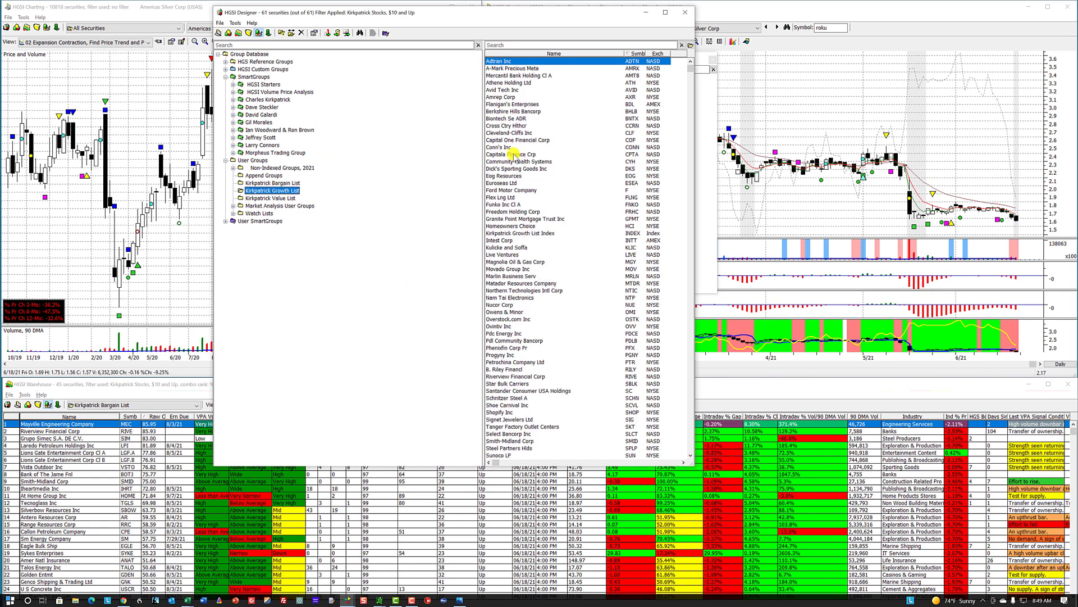
right_click(519, 154)
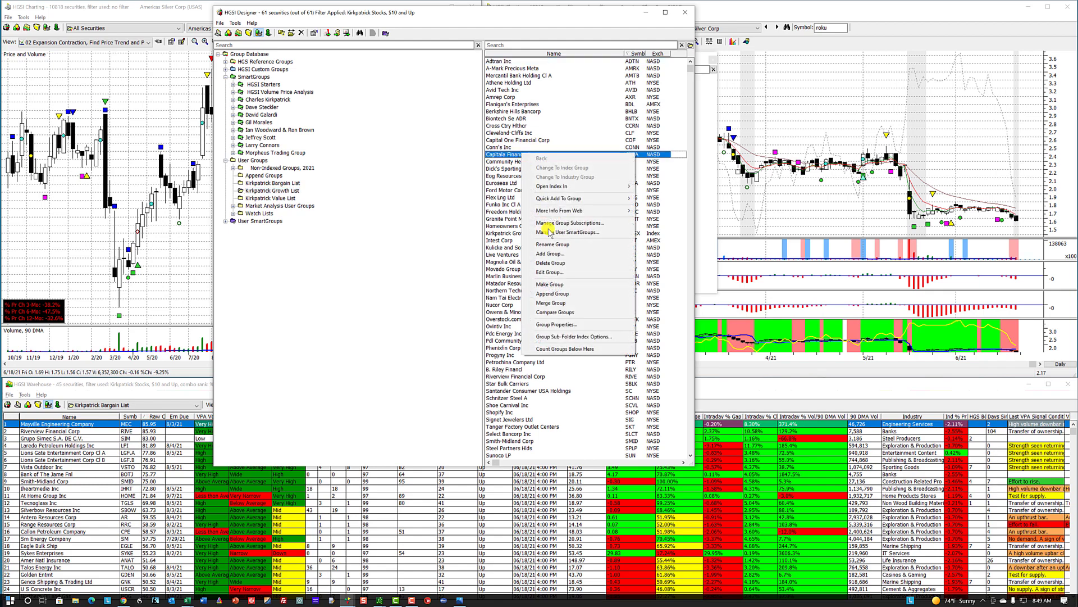
click(564, 272)
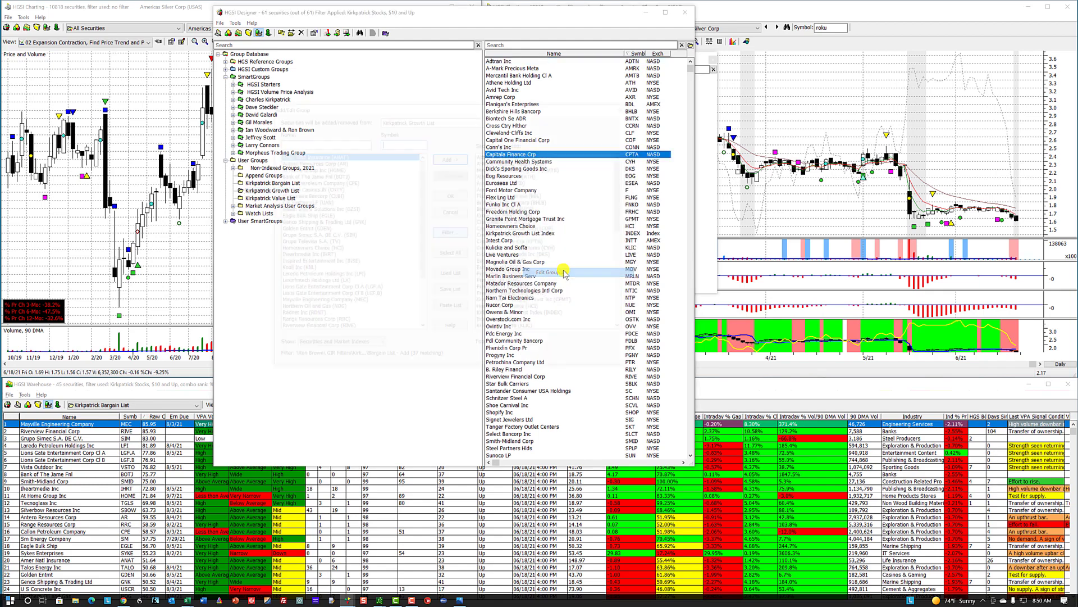
click(458, 235)
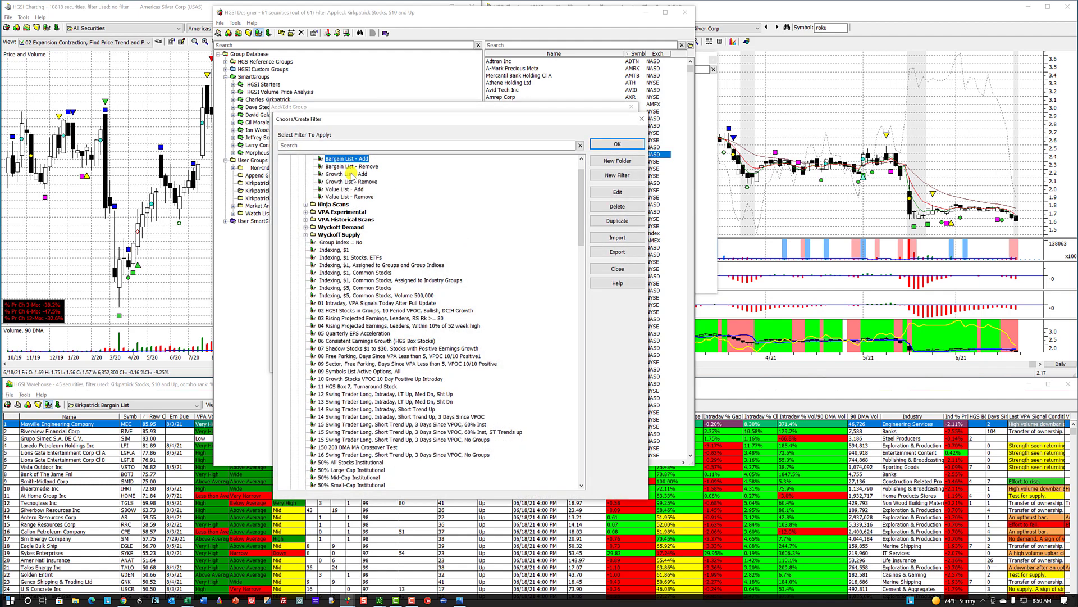
click(348, 175)
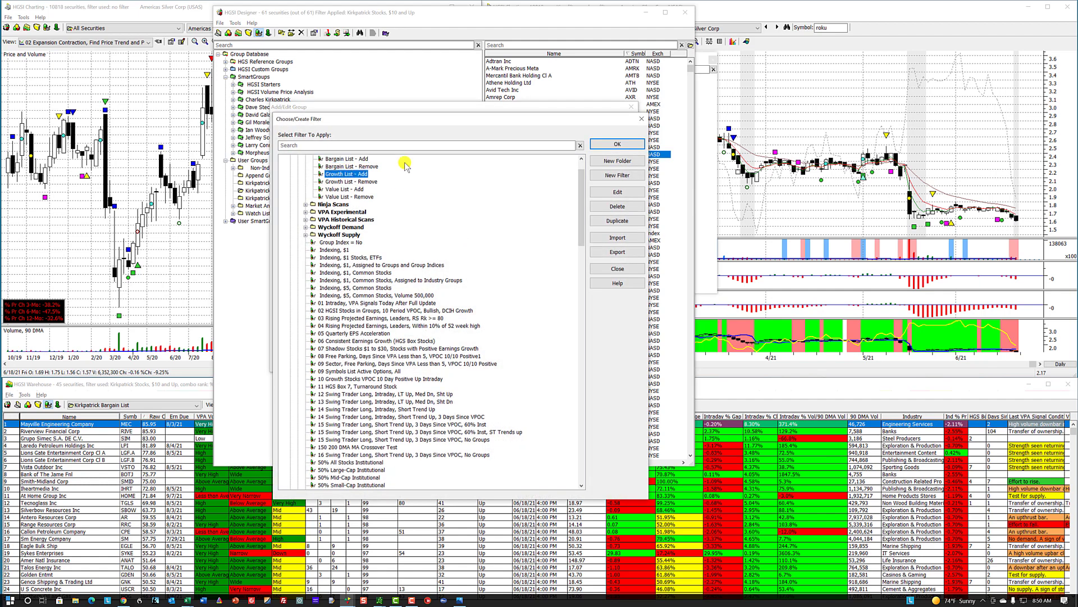
click(617, 144)
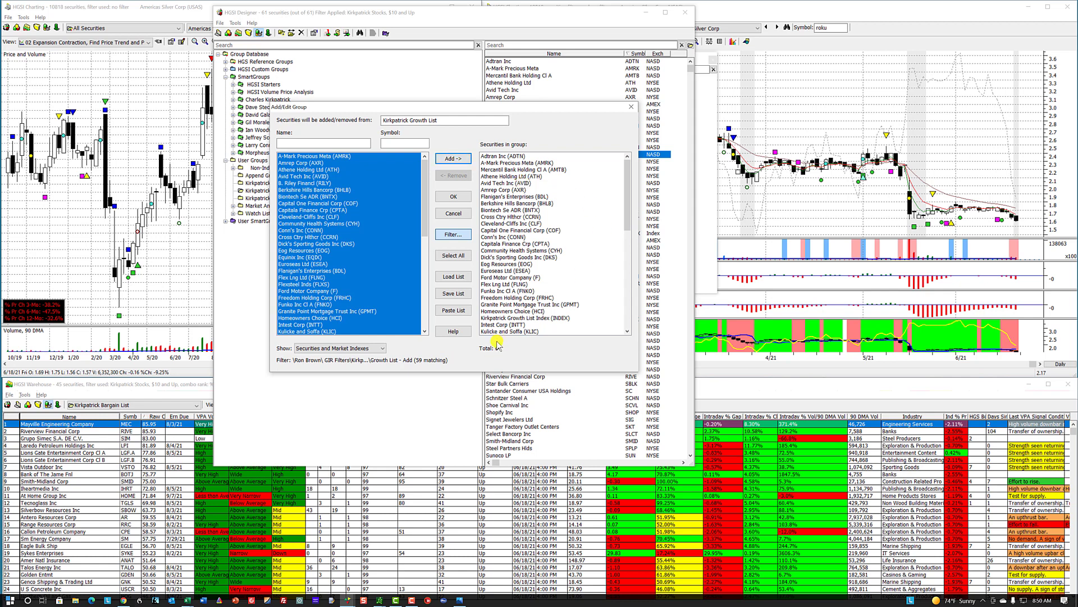
Add the filtered securities to the Kirkpatrick Growth List, save the group and generate its index
drag(628, 220, 627, 315)
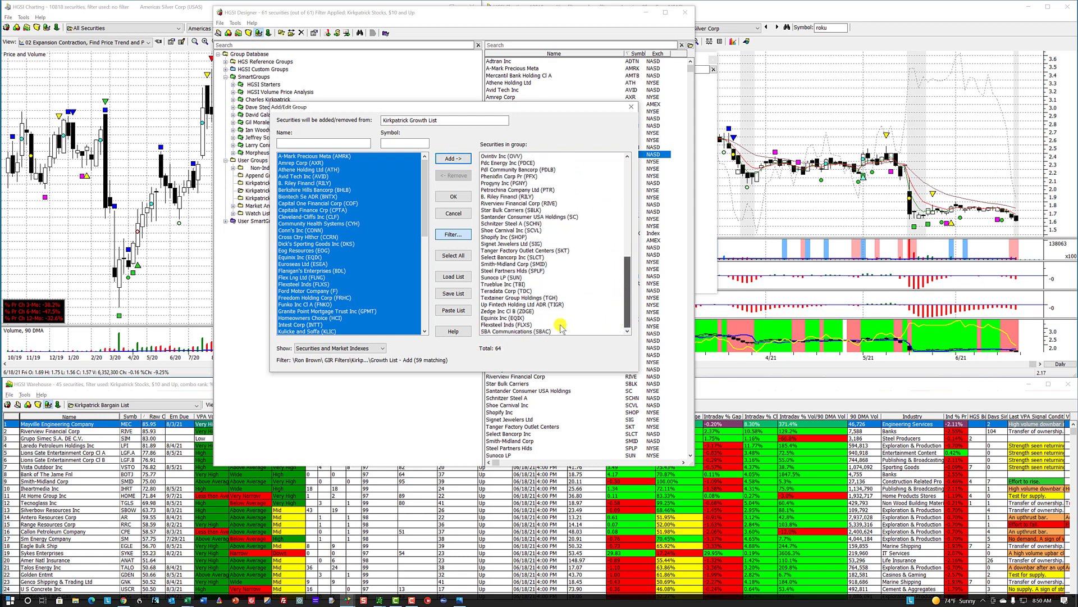
click(515, 324)
click(514, 318)
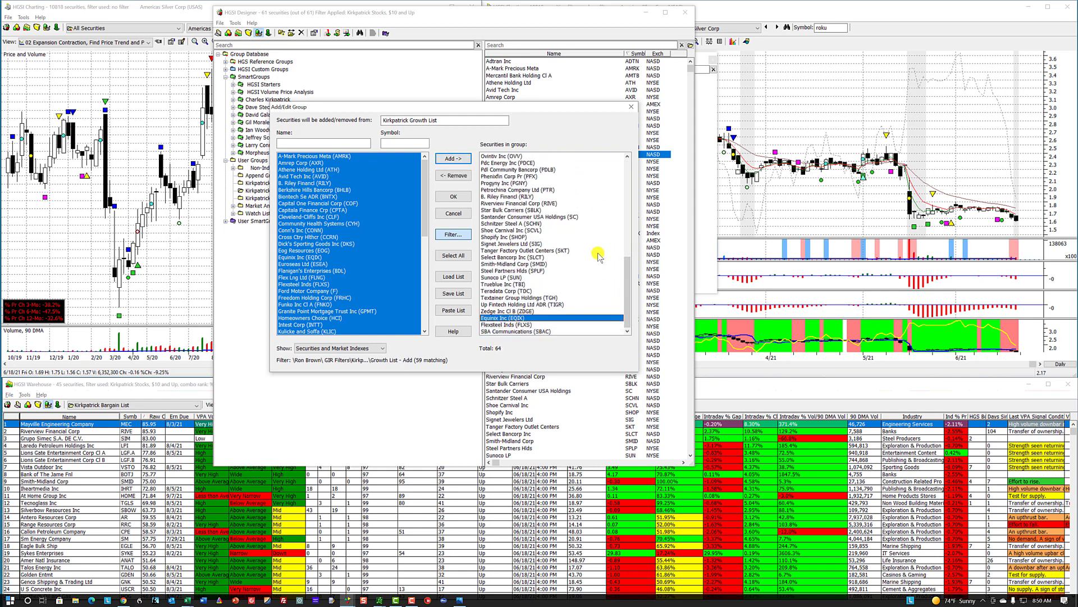
click(448, 194)
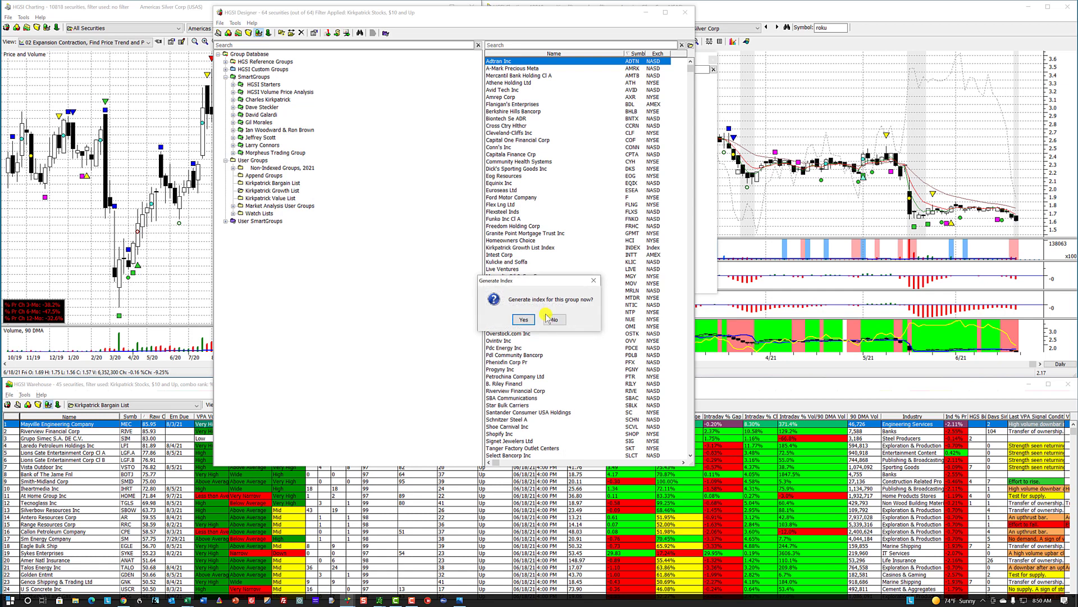
click(527, 322)
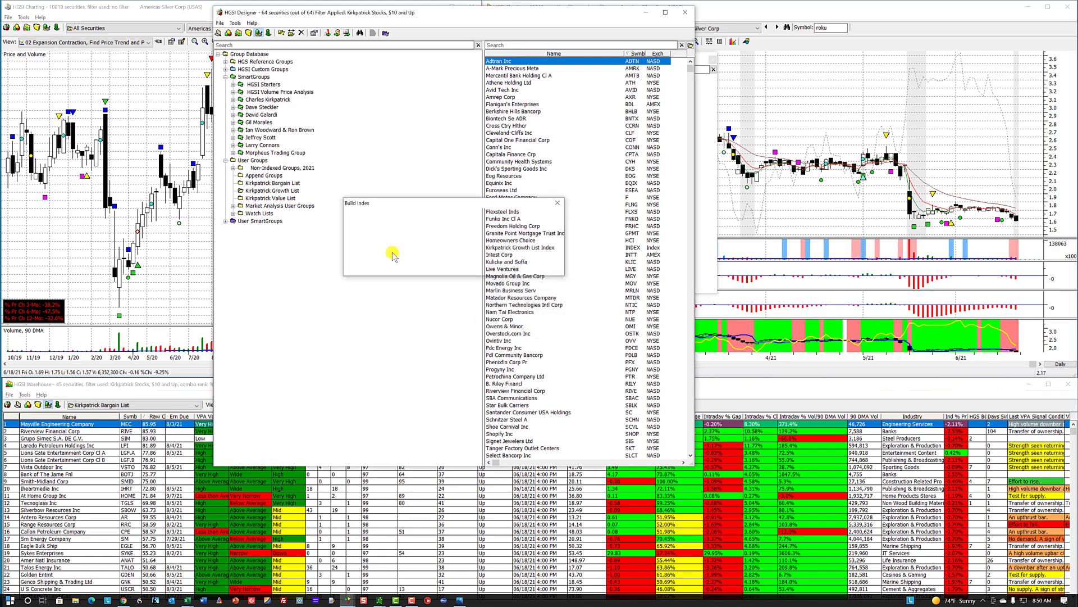
Open the Kirkpatrick Value List for editing and filter the available securities with the Value List - Add filter
click(266, 198)
right_click(495, 185)
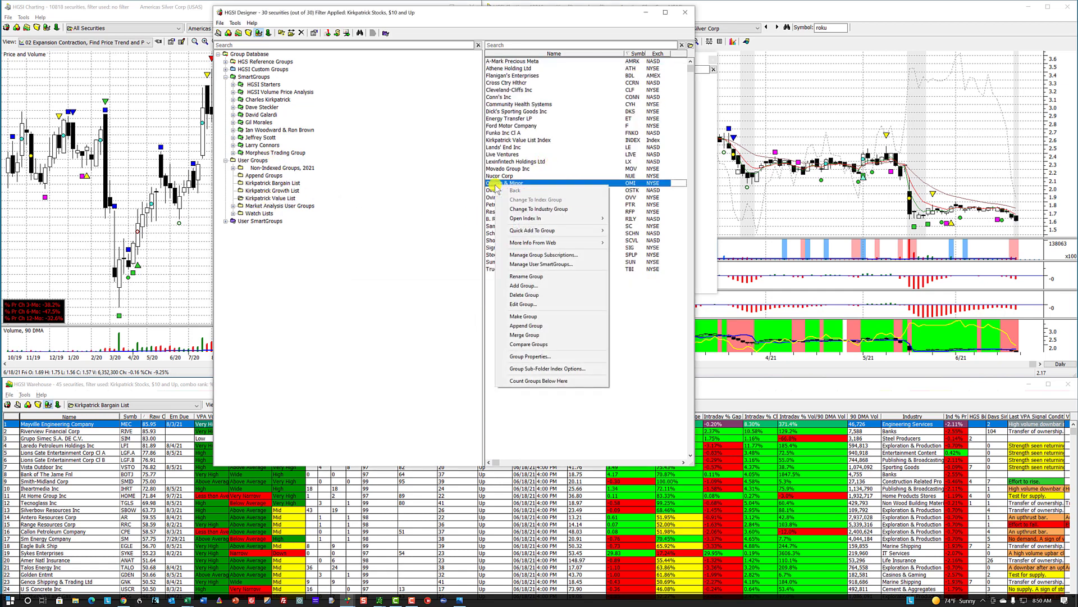
click(524, 305)
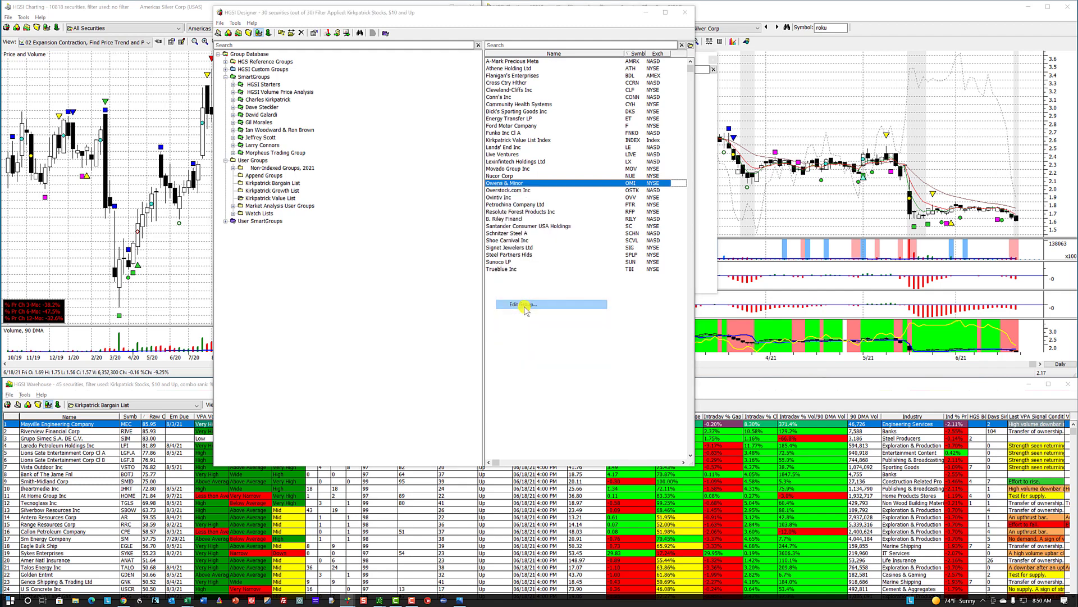
click(451, 233)
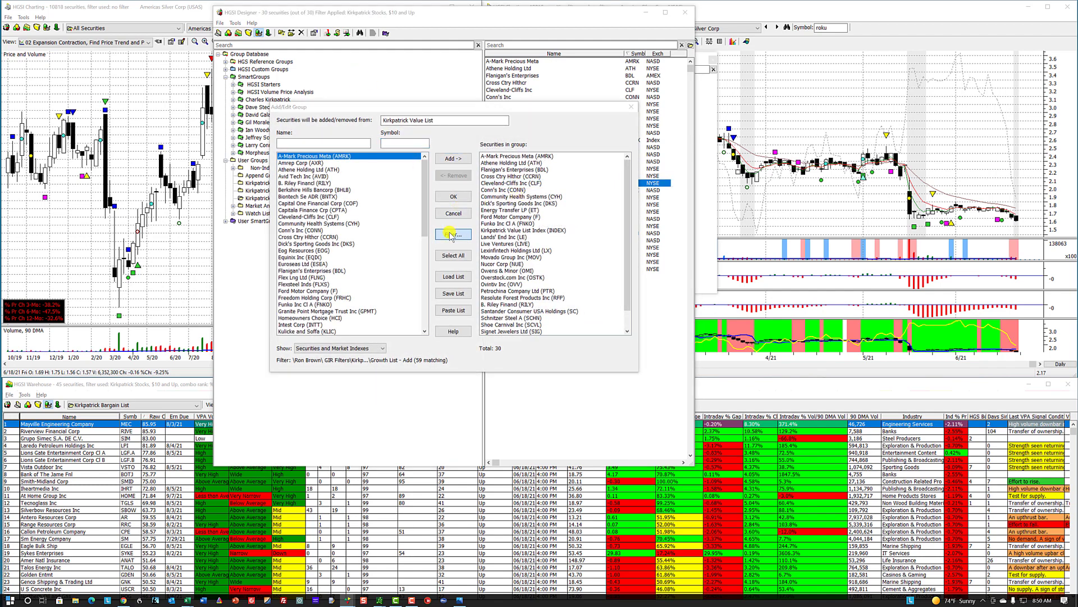
click(343, 174)
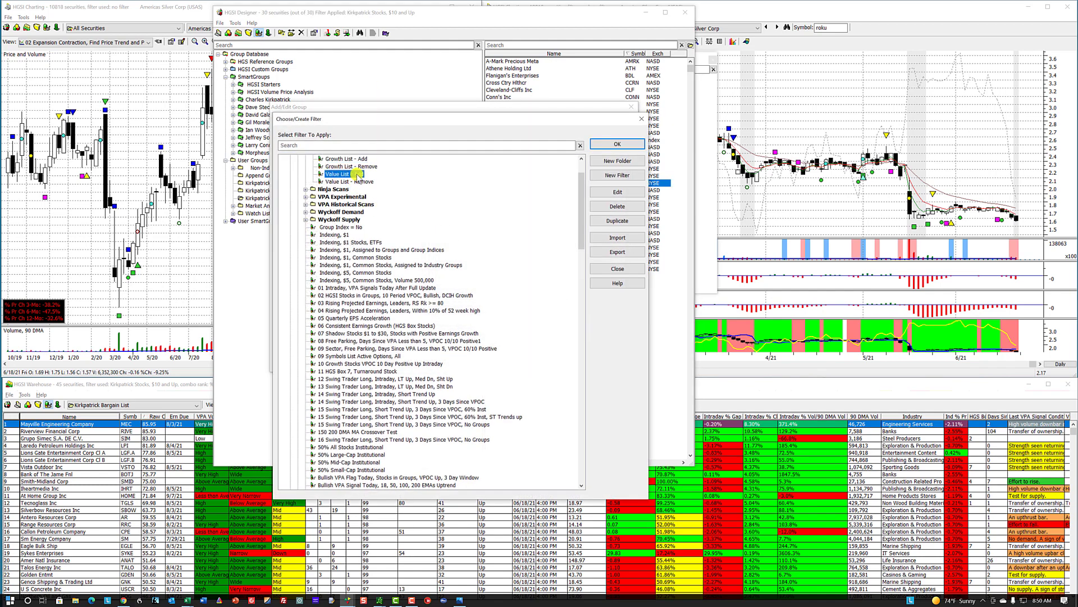
click(618, 144)
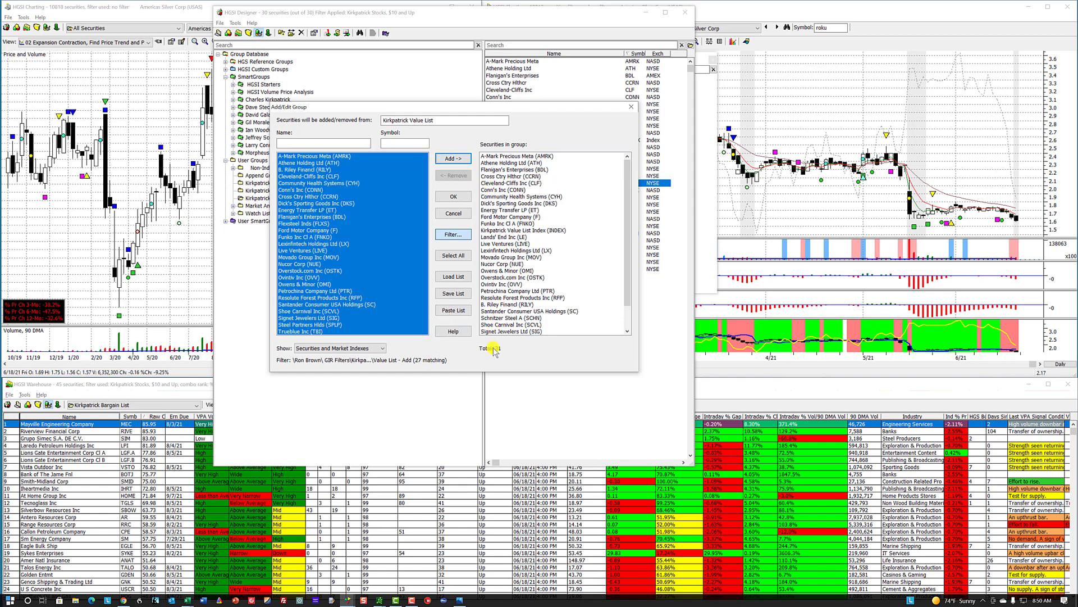
Add the filtered securities to the Kirkpatrick Value List, check the end of the group, then save it and generate its index
drag(625, 278, 621, 317)
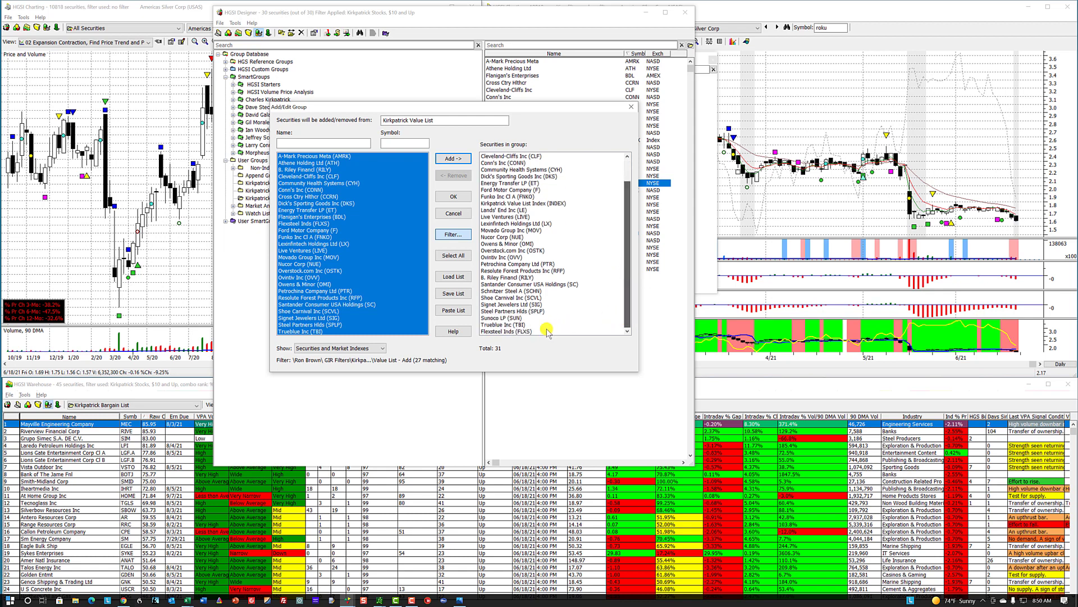
click(528, 331)
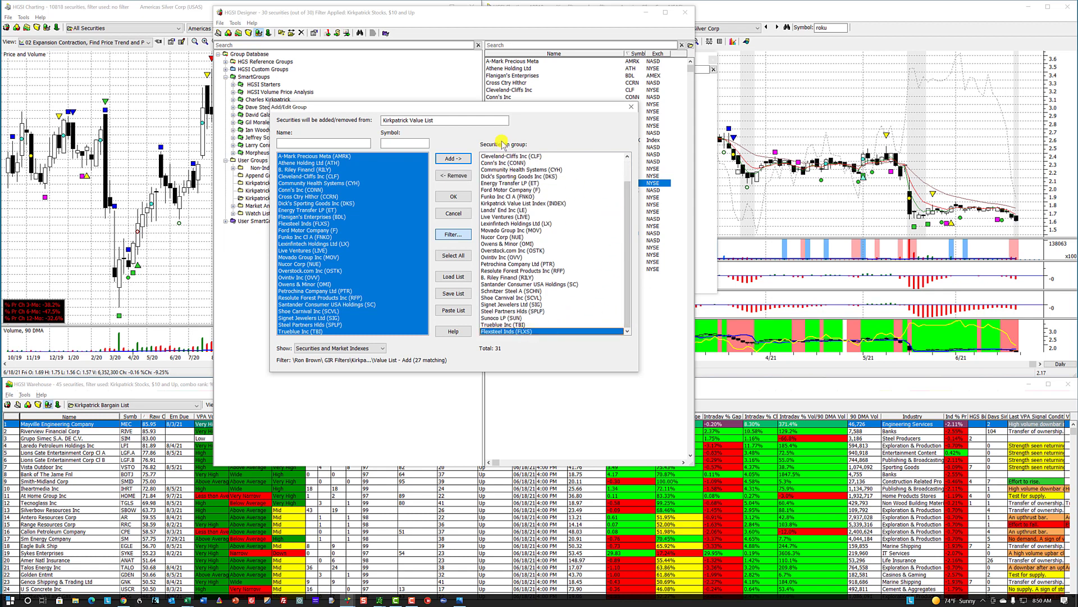
click(459, 197)
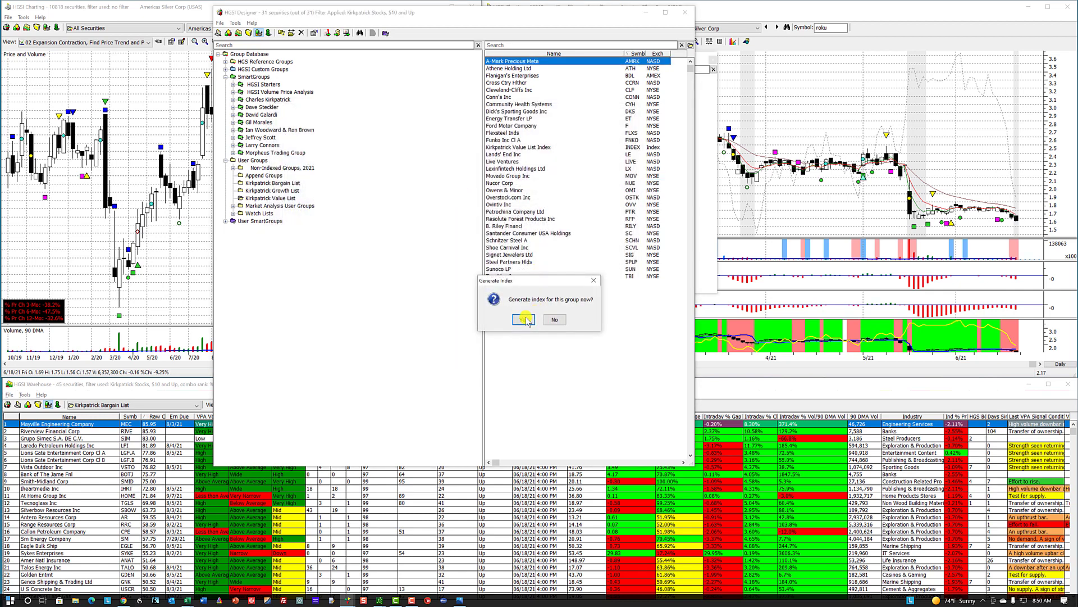
click(524, 320)
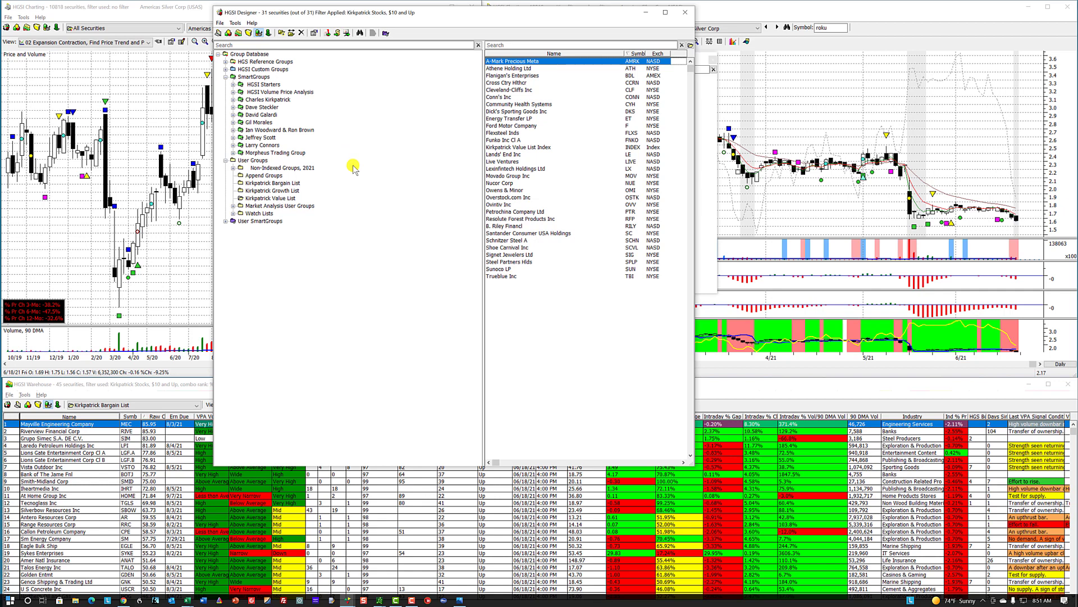
click(264, 183)
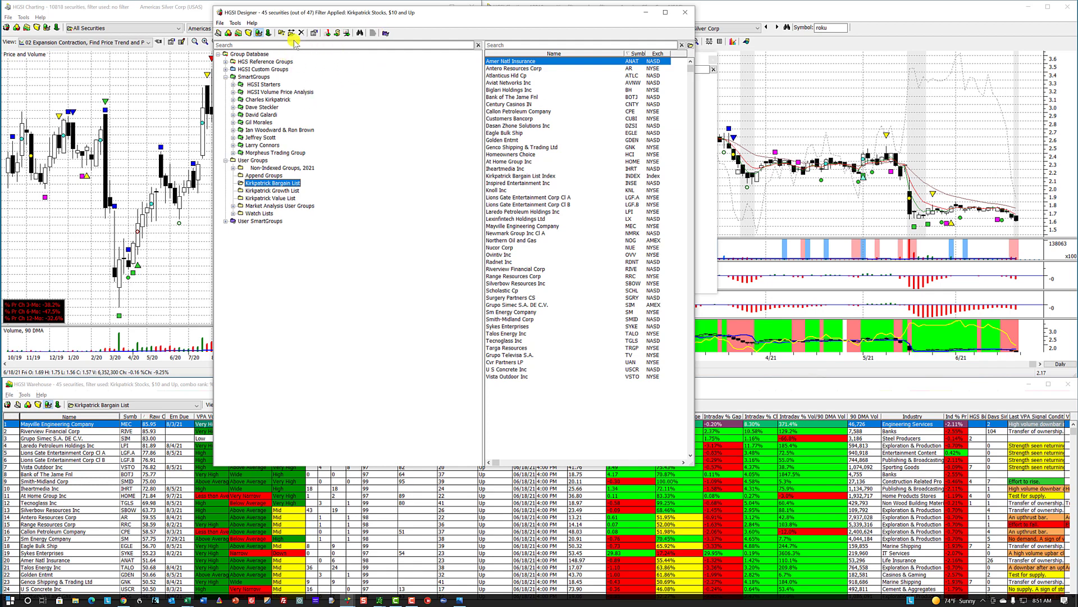
click(260, 33)
scroll(287, 136, up, 6)
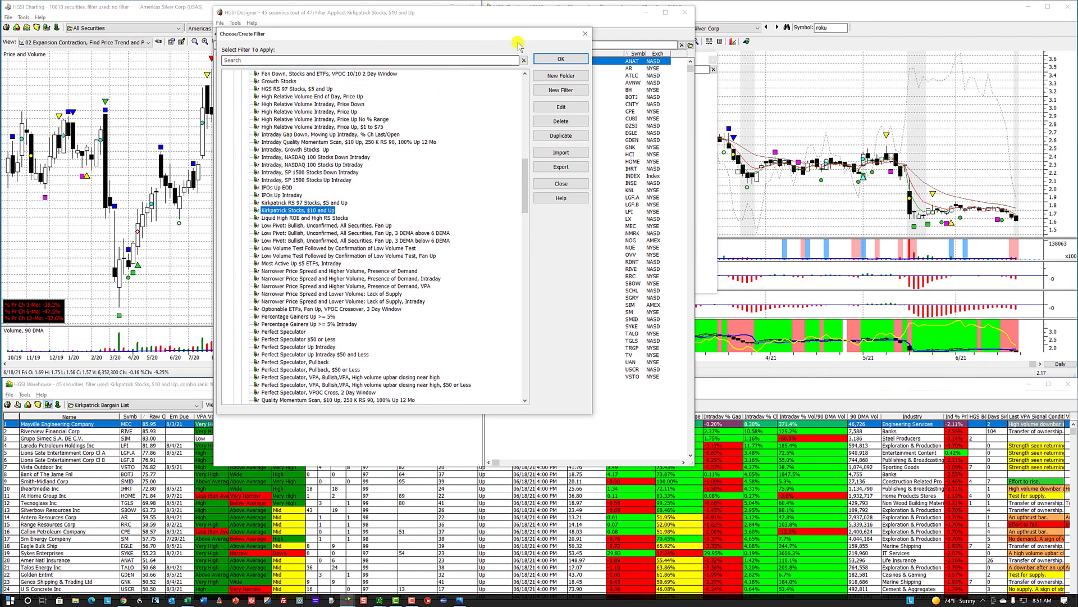
click(585, 34)
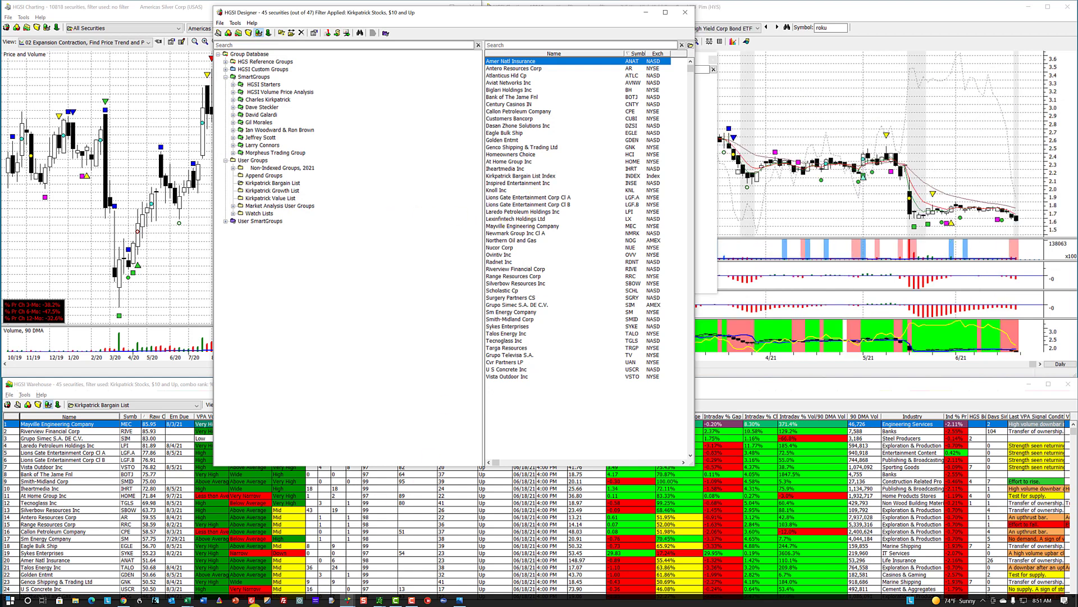
Check the data provider and update mode in the Intraday options without changing them
mouse_move(334, 597)
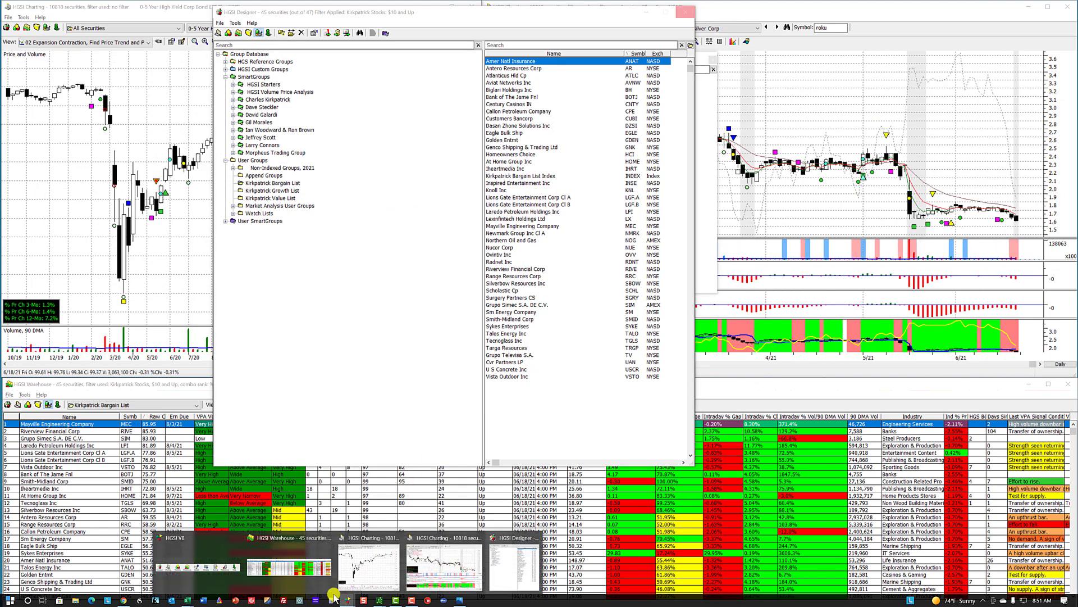
click(222, 568)
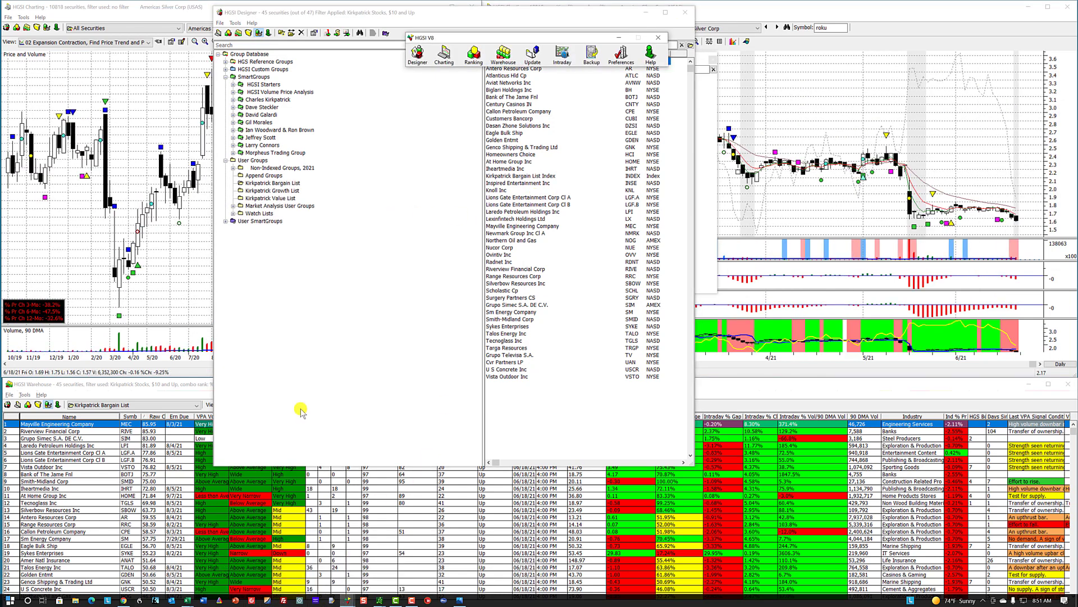
click(564, 57)
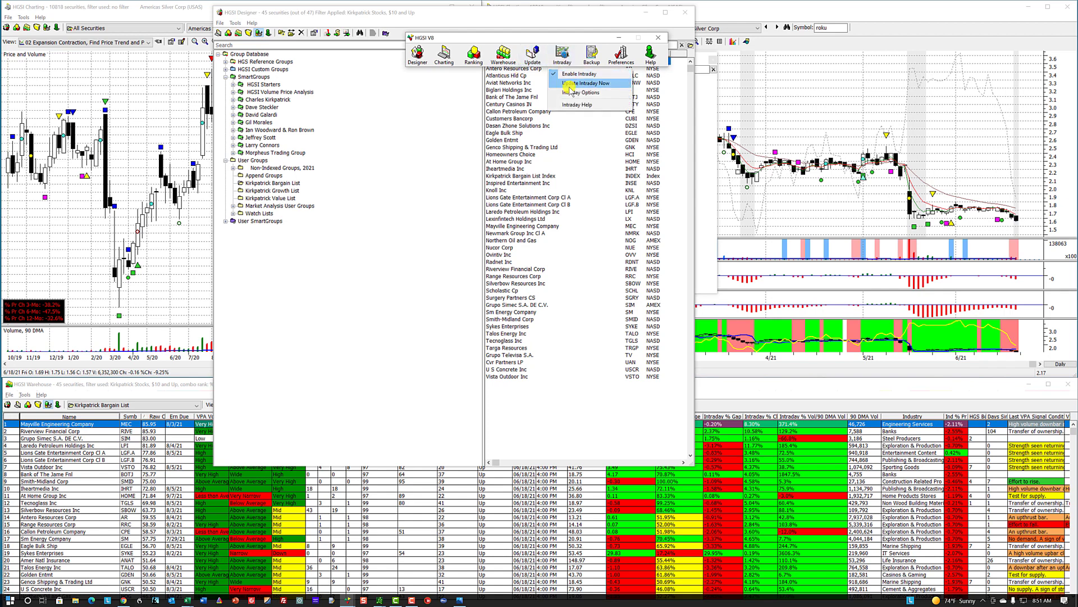
click(567, 92)
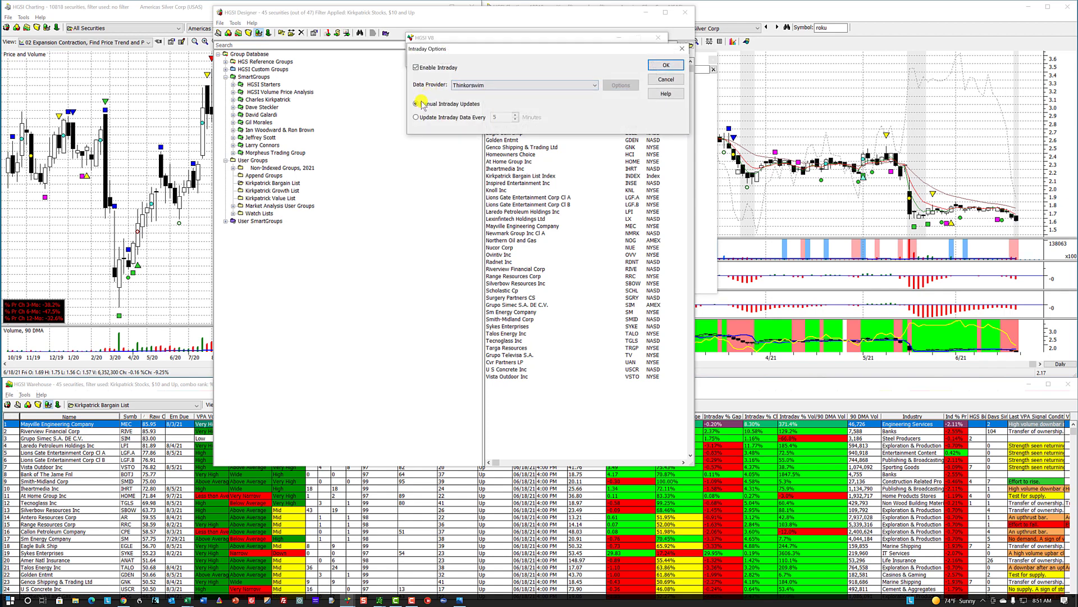
click(663, 79)
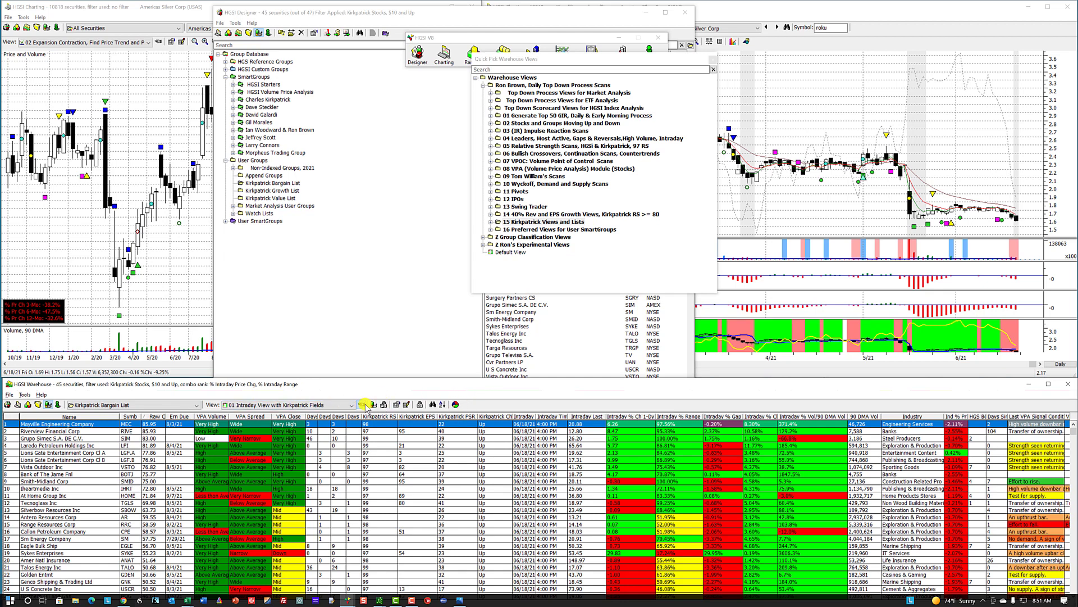
Apply the 02 Kirkpatrick Bargain List - Remove view in the Warehouse and review the criteria in its comment
click(491, 222)
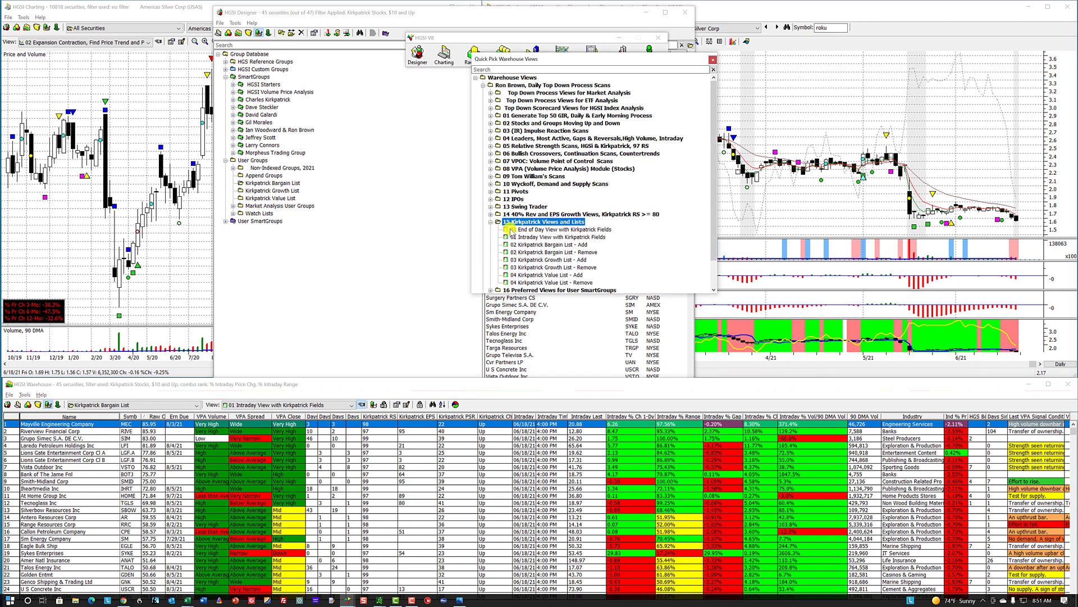
click(559, 254)
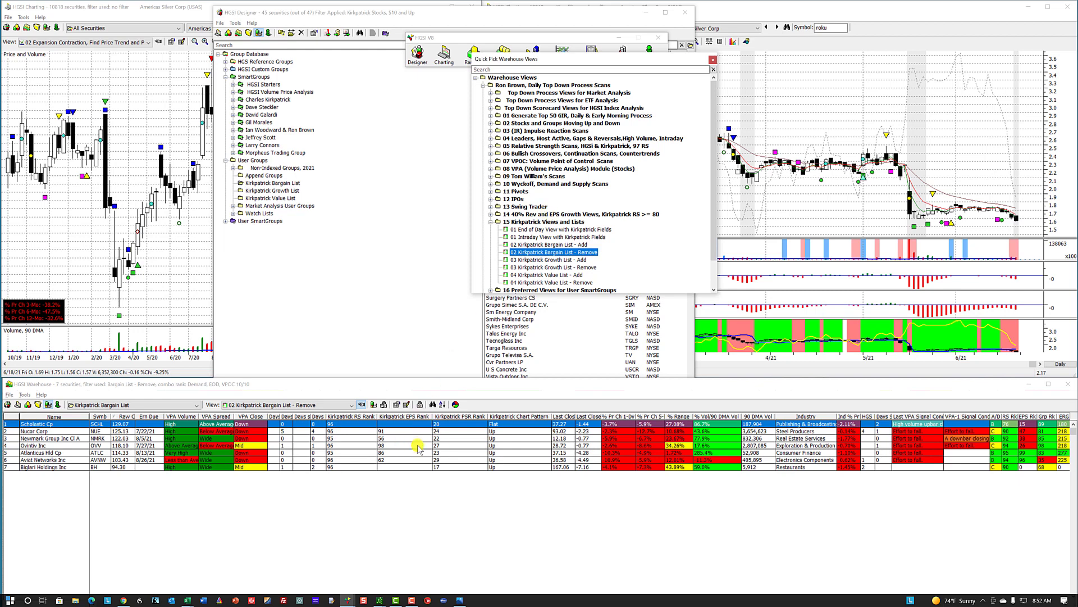
click(406, 405)
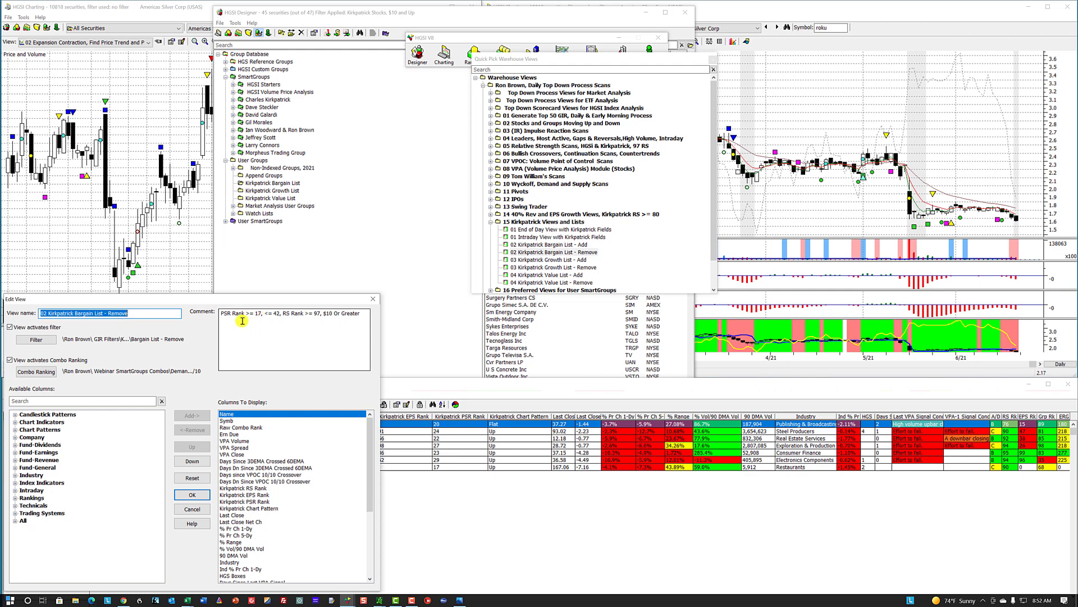
drag(220, 314, 362, 317)
click(298, 332)
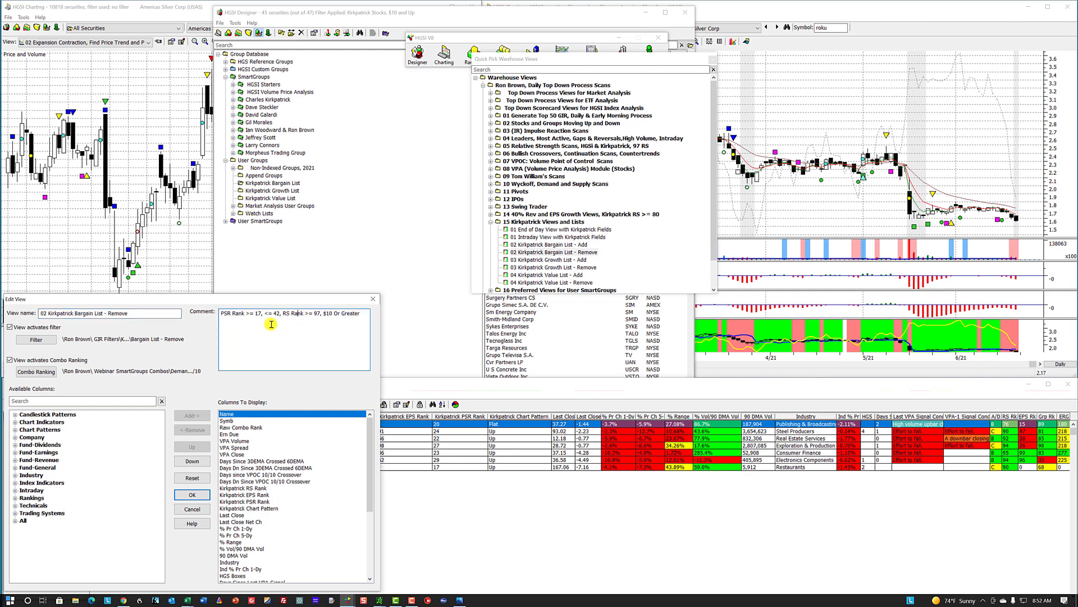
click(373, 299)
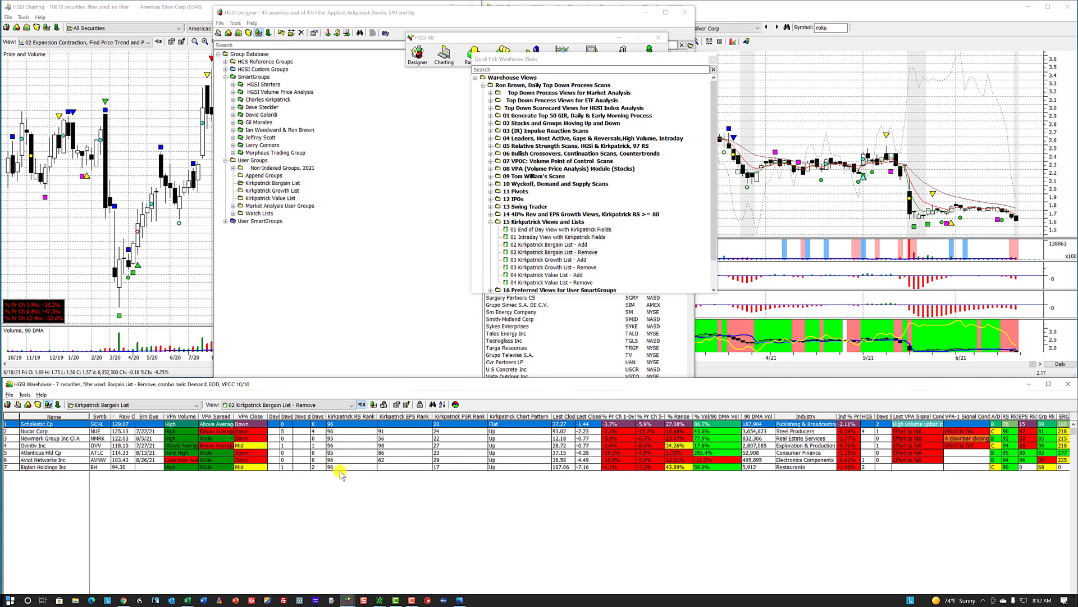
Examine the charts of the removal candidates Scholastic and Nucor, including Nucor's early-June price bar
double_click(274, 425)
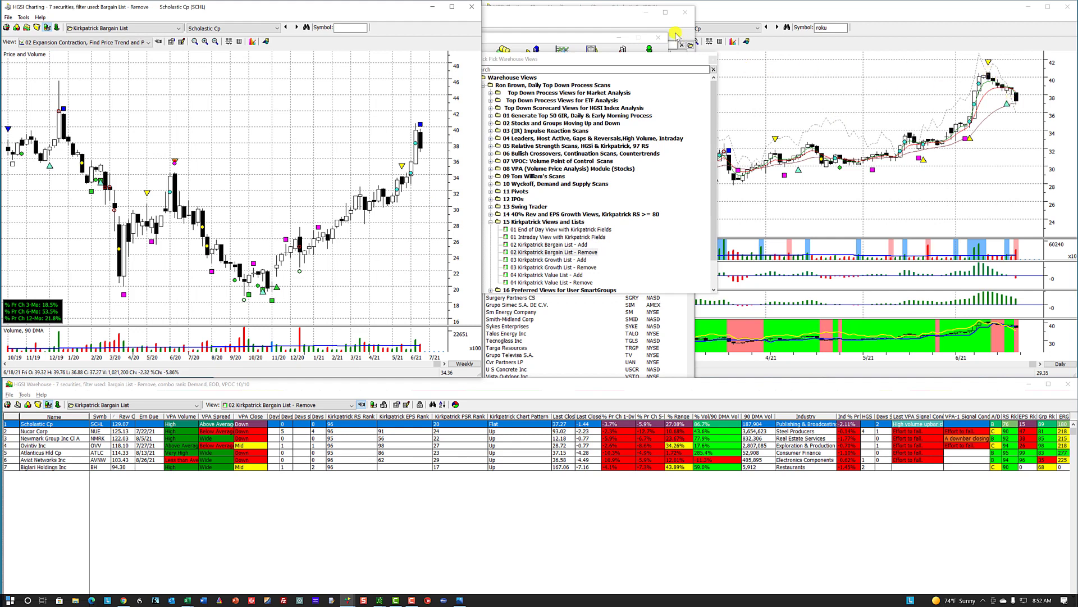
click(742, 13)
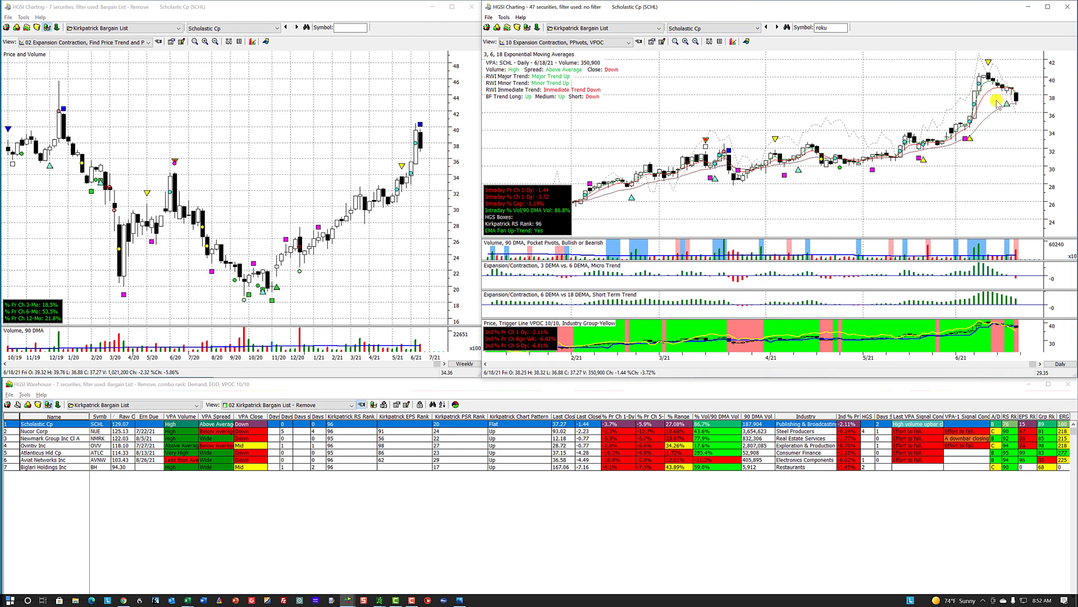
click(265, 432)
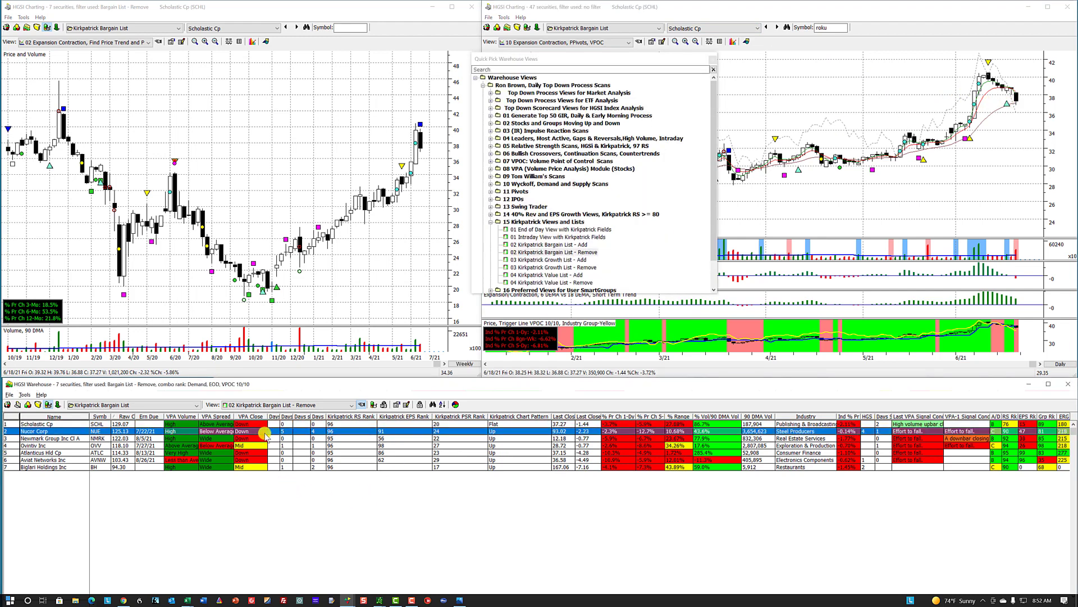
click(238, 454)
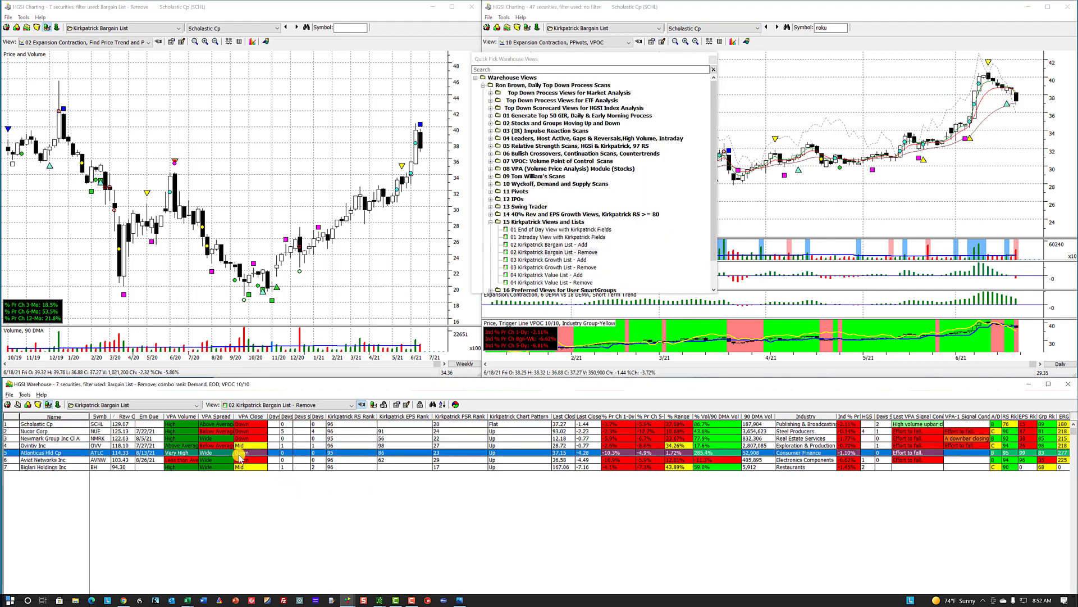
click(189, 431)
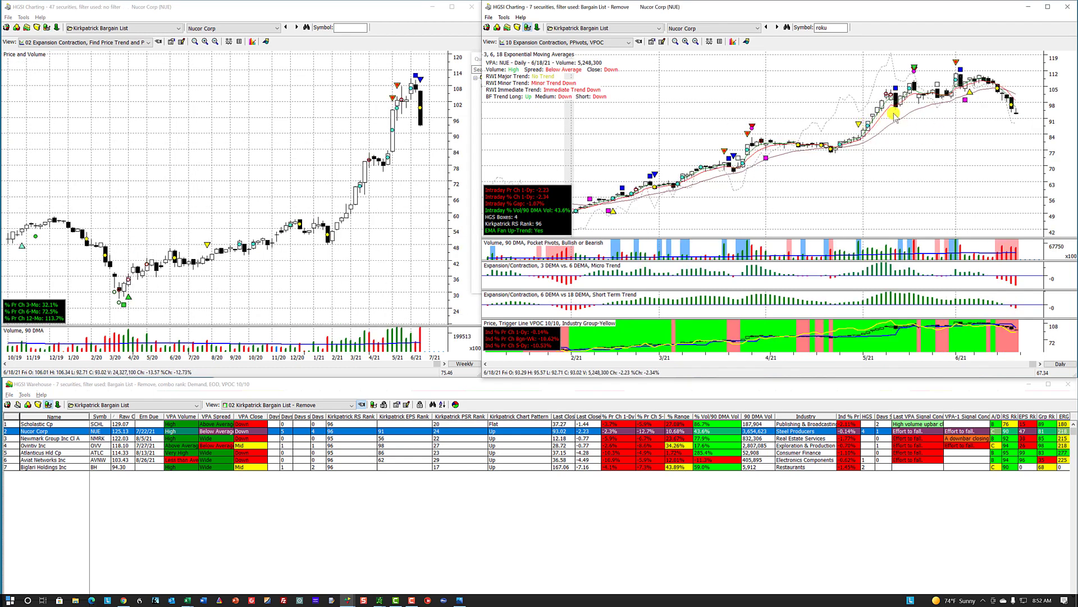
click(960, 78)
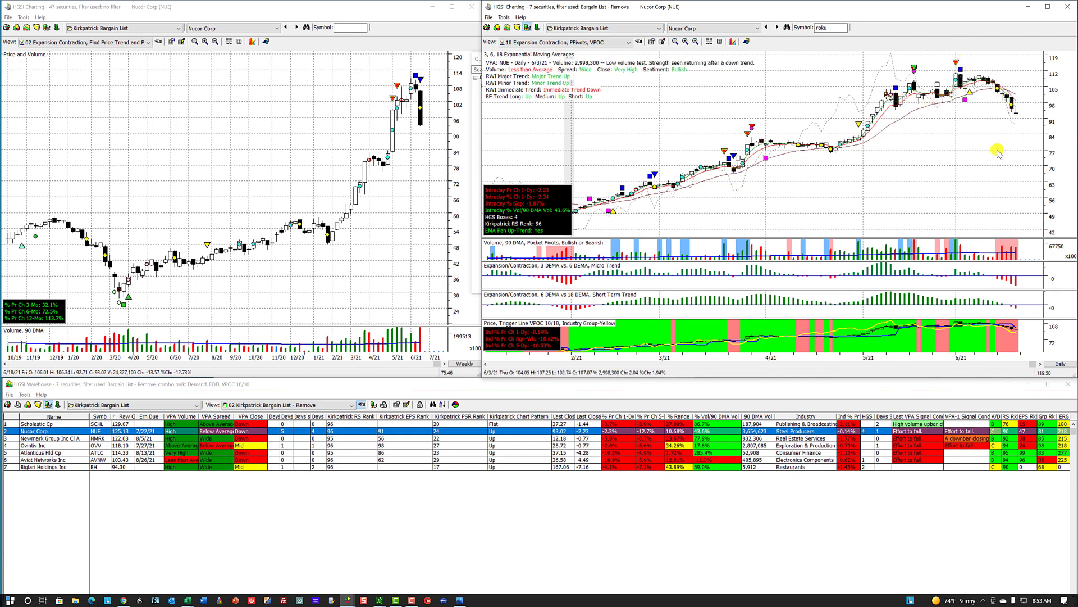
Open the Kirkpatrick Bargain List in the Designer with the Bargain List - Remove filter applied
click(435, 376)
right_click(296, 426)
click(308, 393)
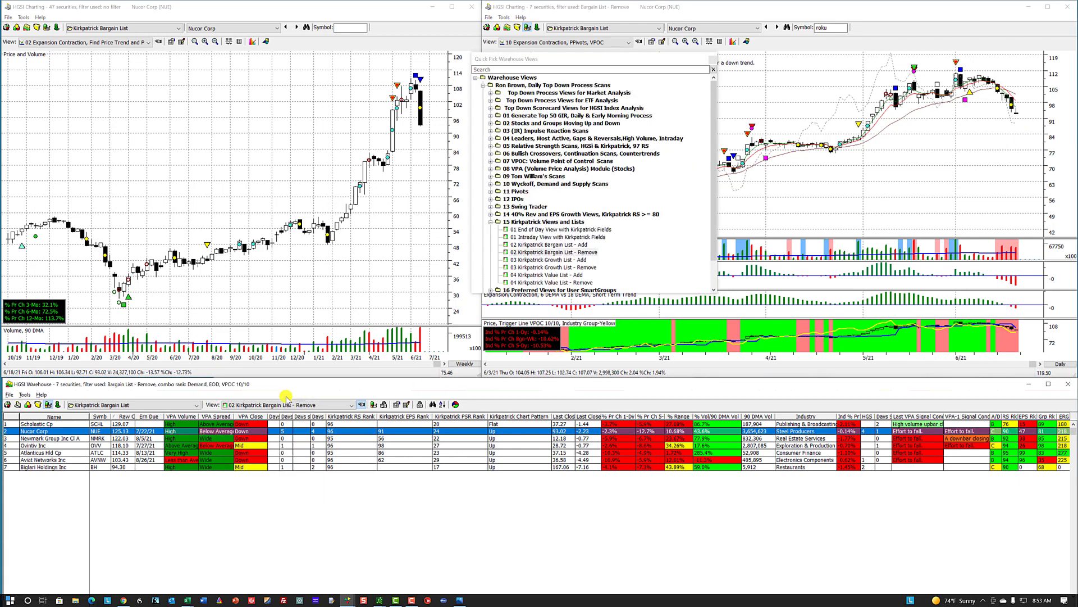
click(8, 408)
Delete all the filtered removal candidates from the Kirkpatrick Bargain List, starting with Atlanticus and ending with Scholastic
click(534, 61)
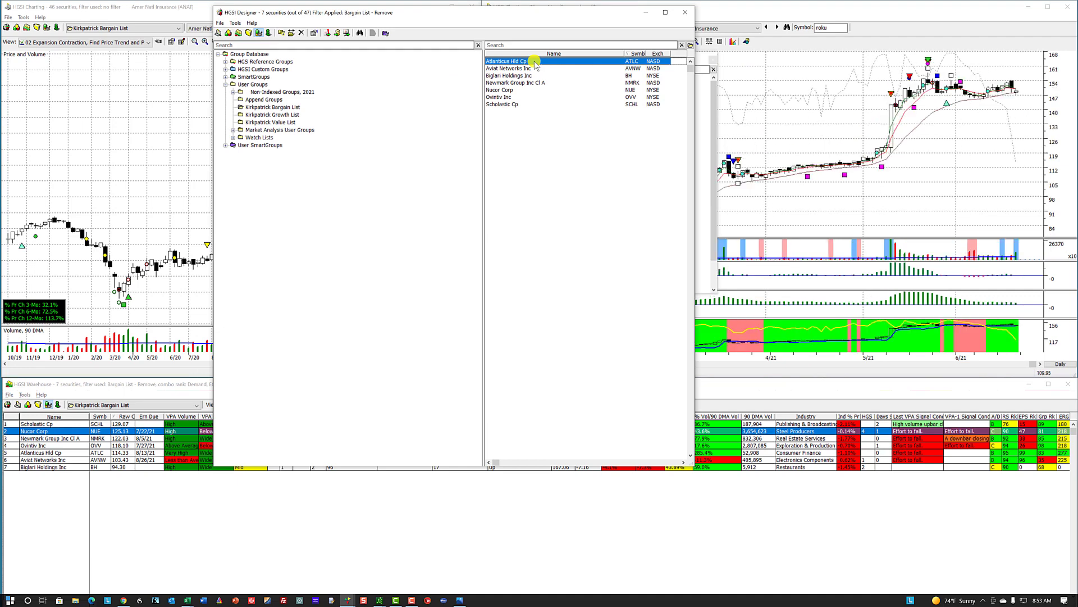
key(Delete)
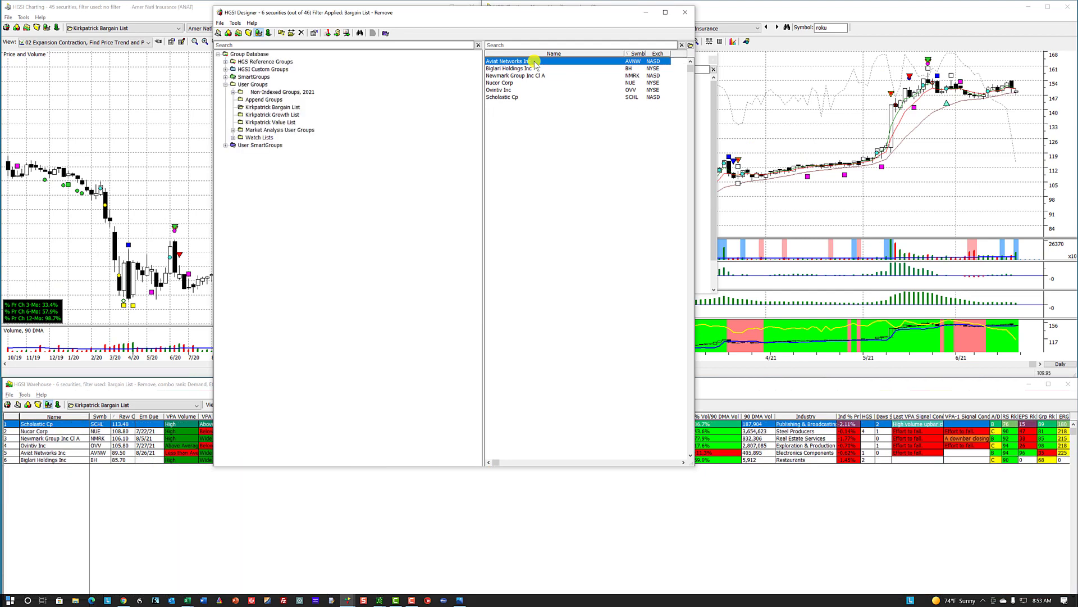
key(Delete)
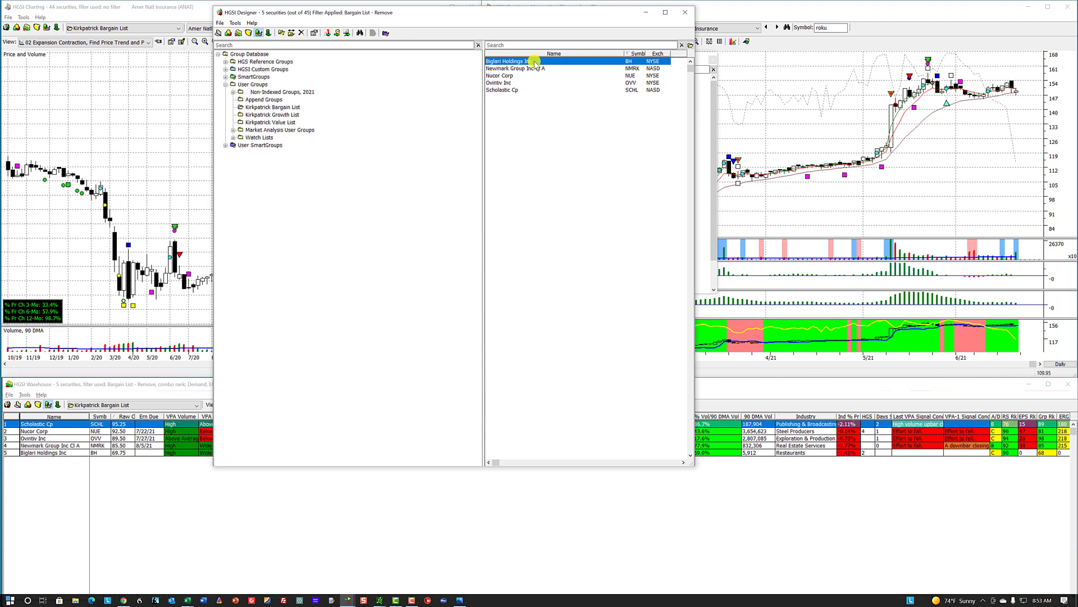
key(Delete)
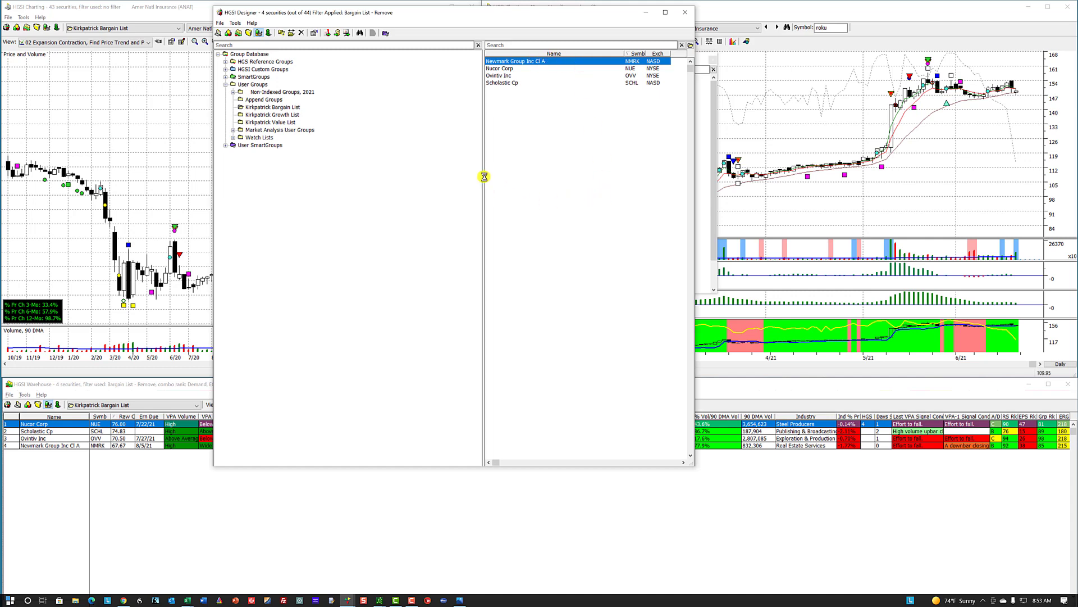
key(Delete)
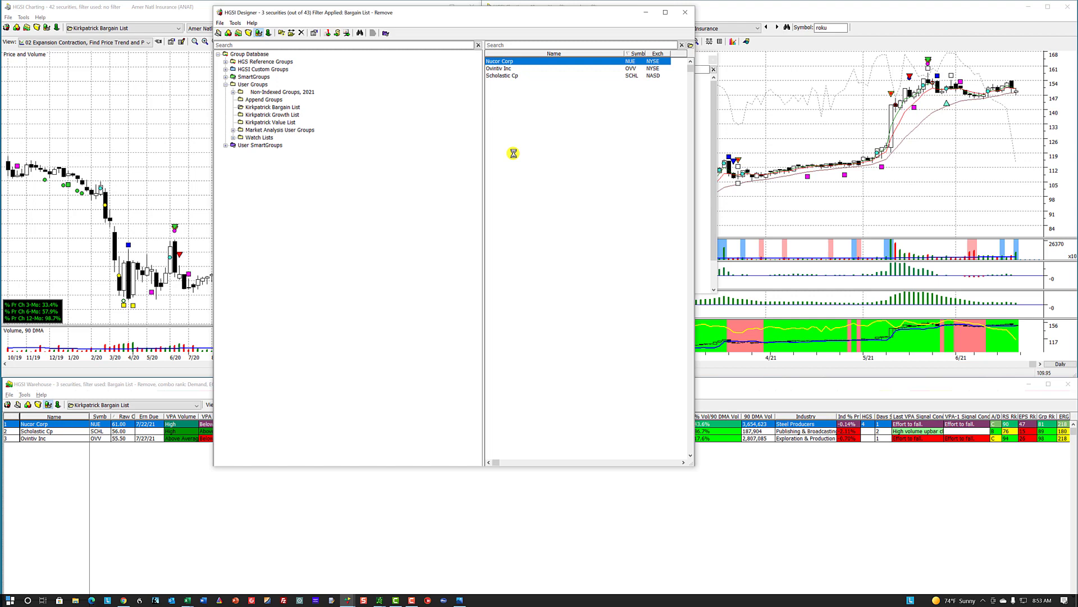
key(Delete)
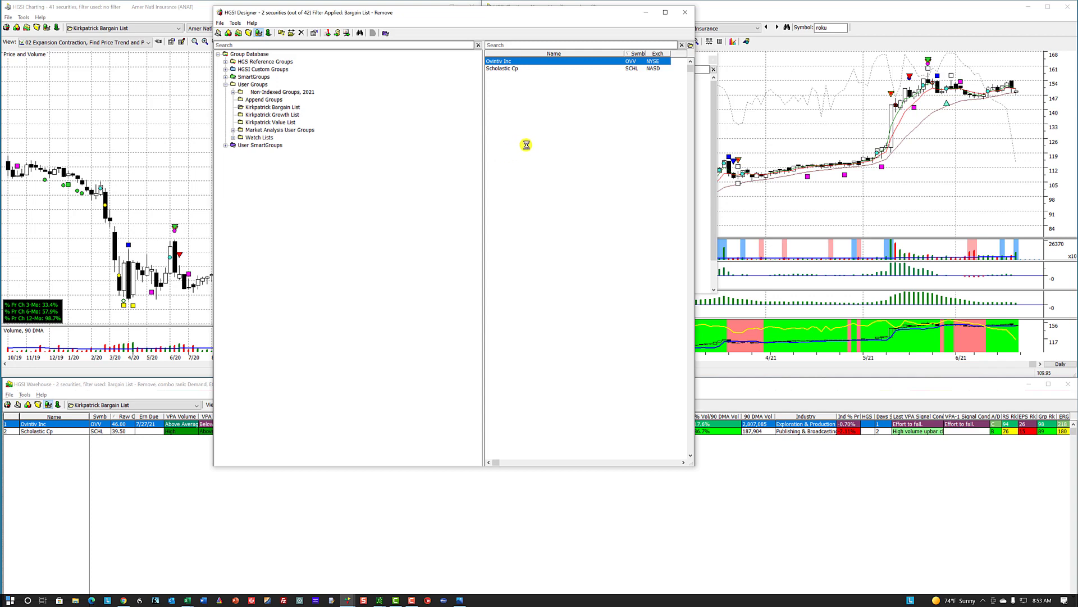
key(Delete)
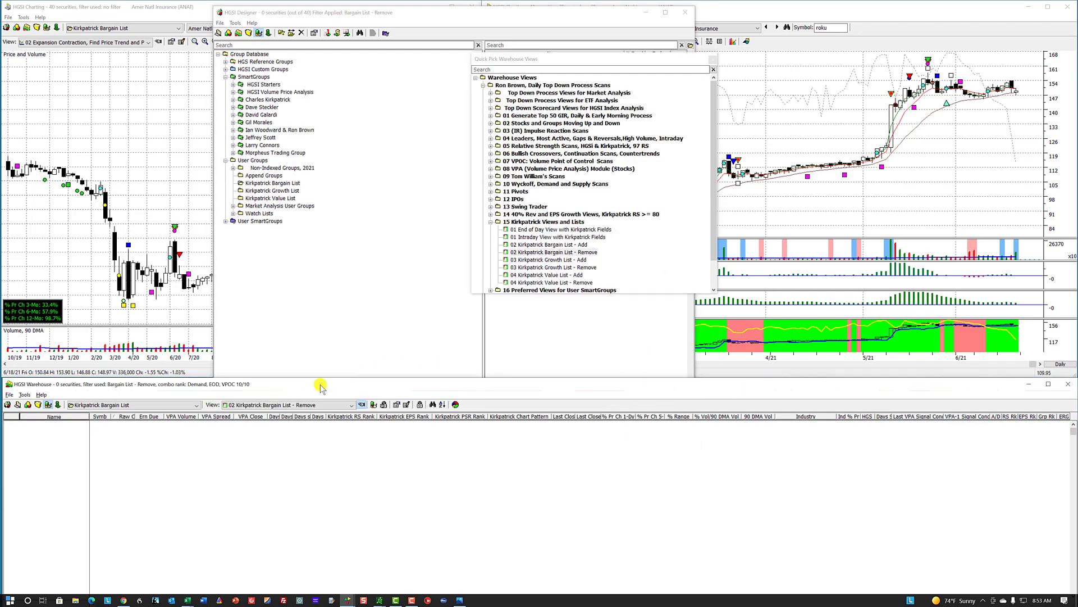
Apply the 02 Kirkpatrick Bargain List - Add view in the Warehouse and examine Vista Outdoor's chart around its latest and June 10 bars
click(548, 245)
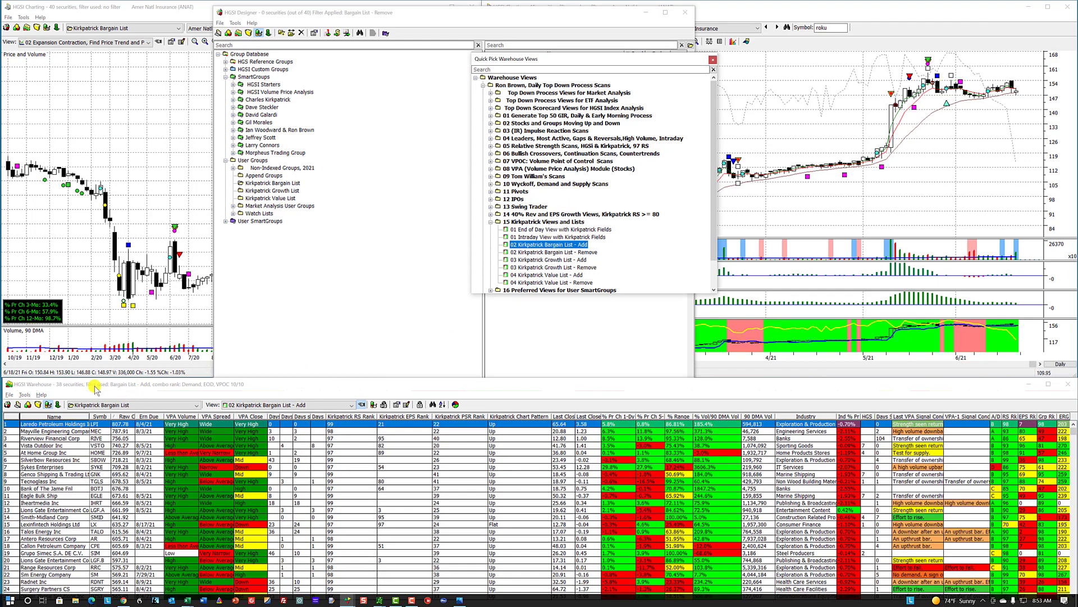
click(530, 391)
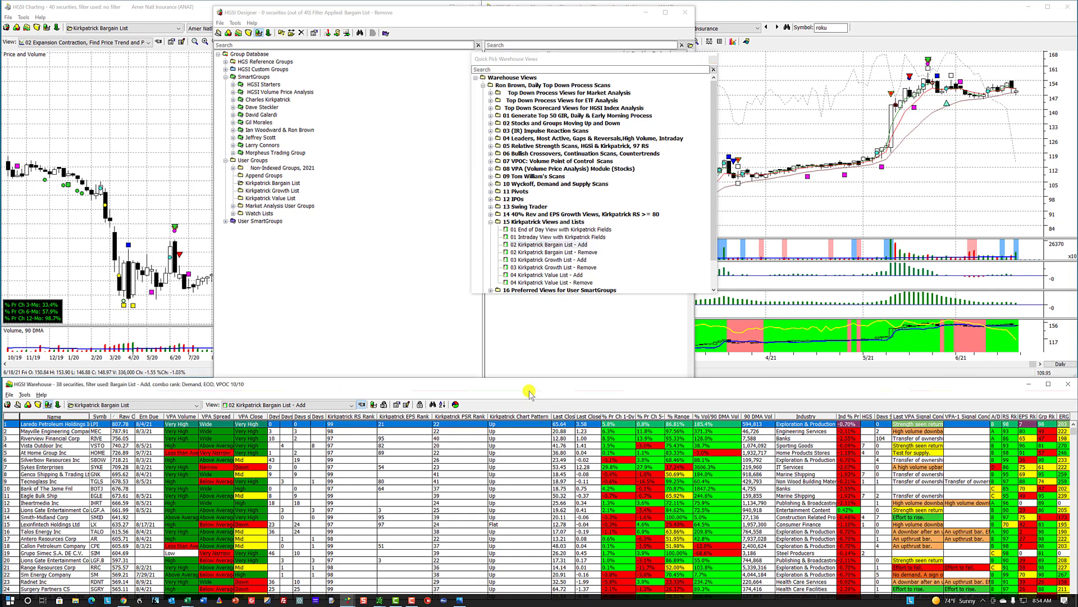
click(137, 446)
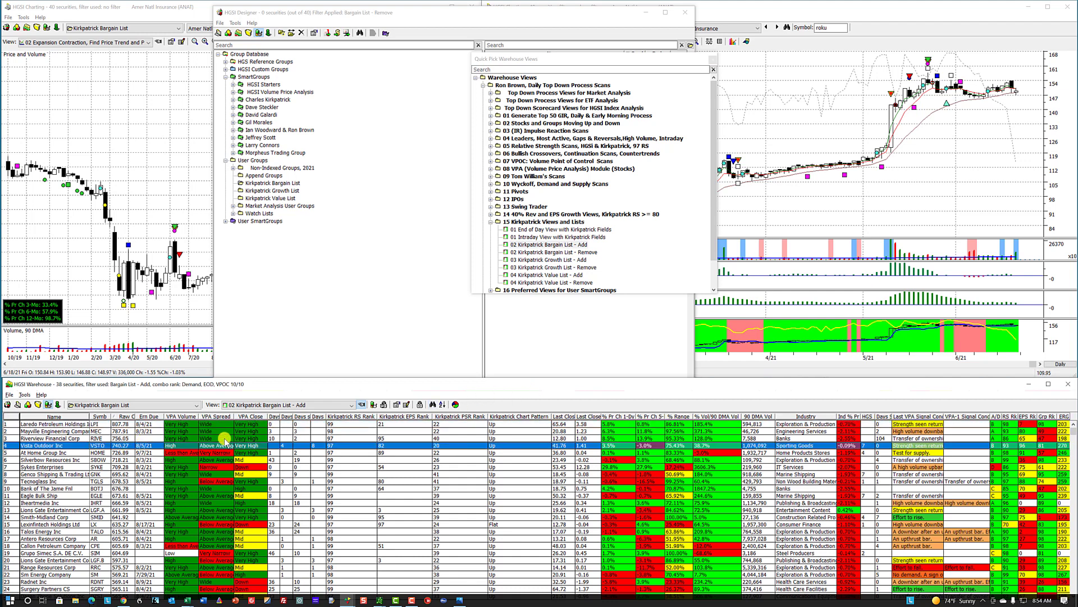
double_click(346, 446)
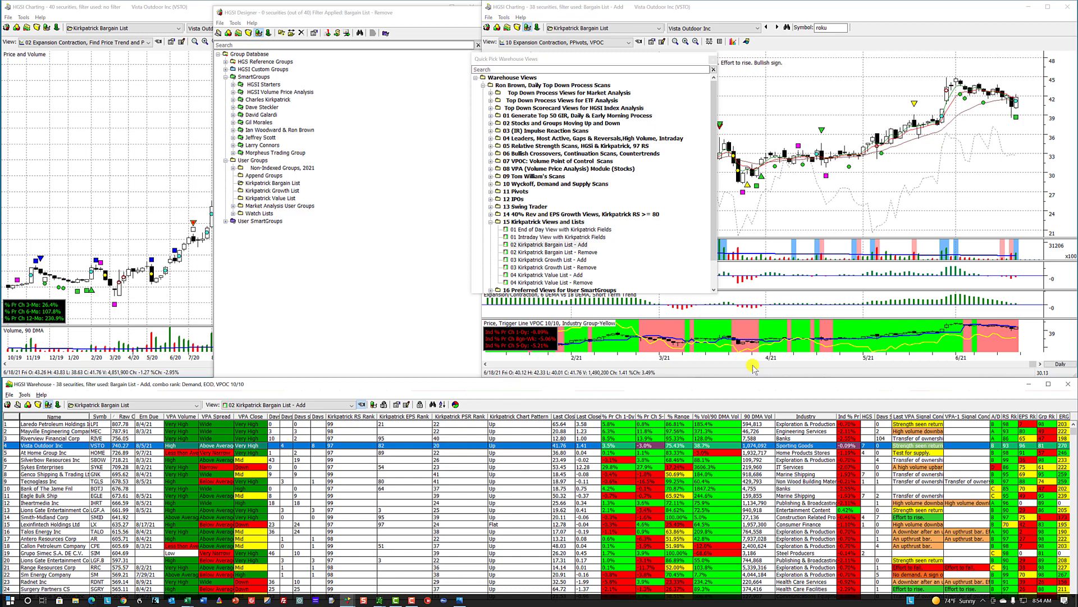
click(1016, 119)
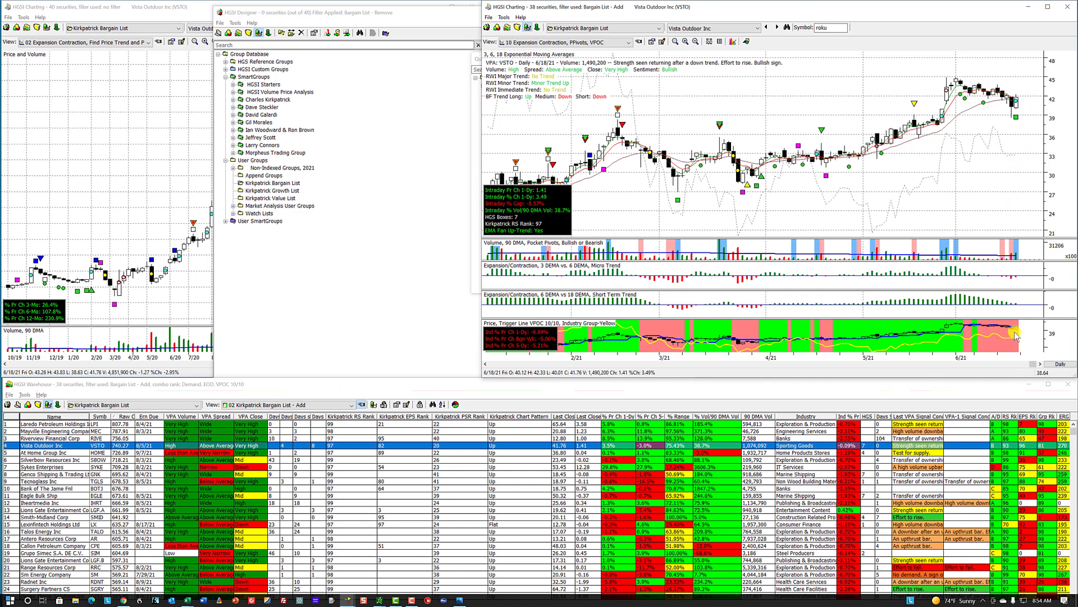
click(991, 143)
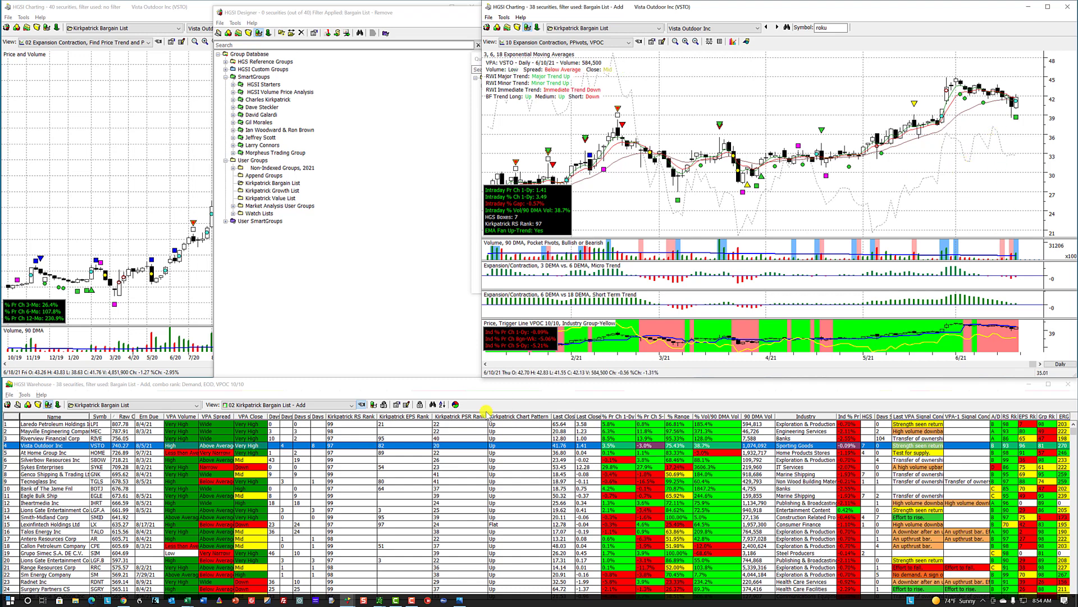
Compare the 90-day average volumes of Sykes Enterprises and Bank of the James, and examine Sykes Enterprises' daily chart
click(336, 407)
click(289, 475)
click(278, 467)
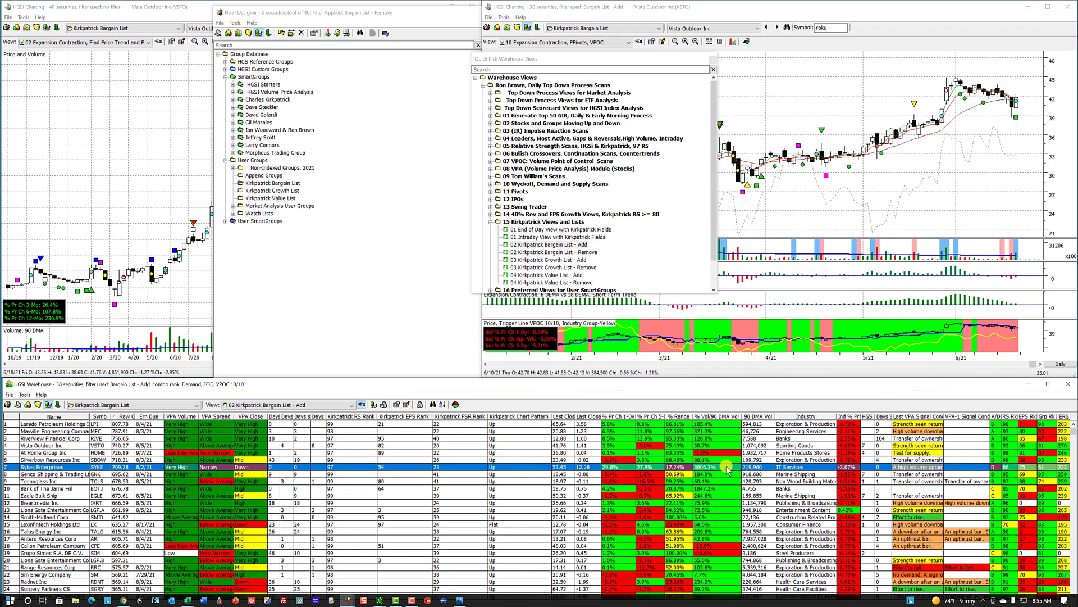
click(761, 489)
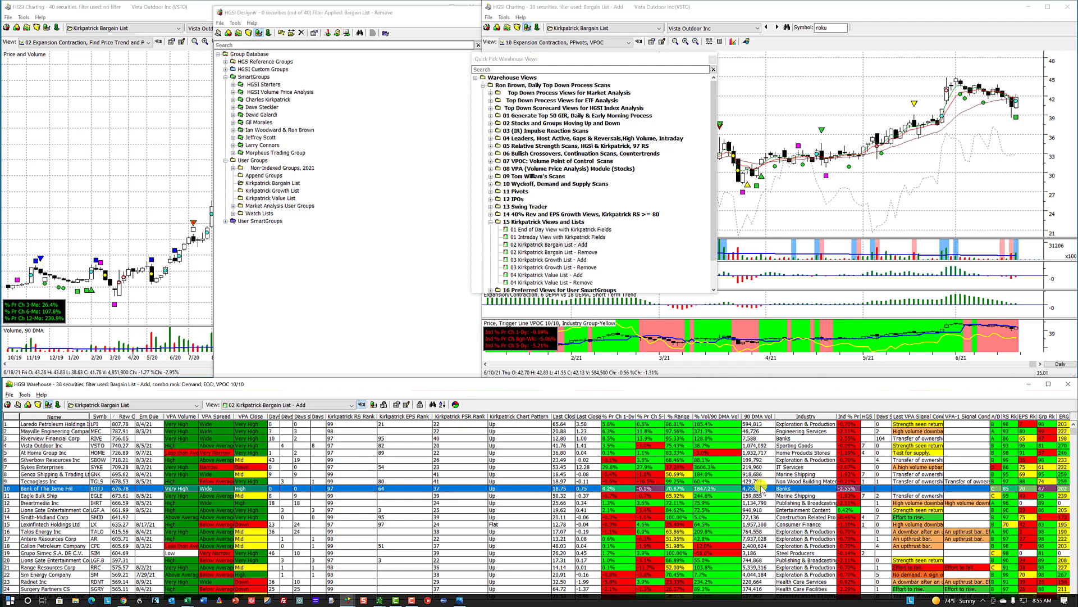
click(762, 468)
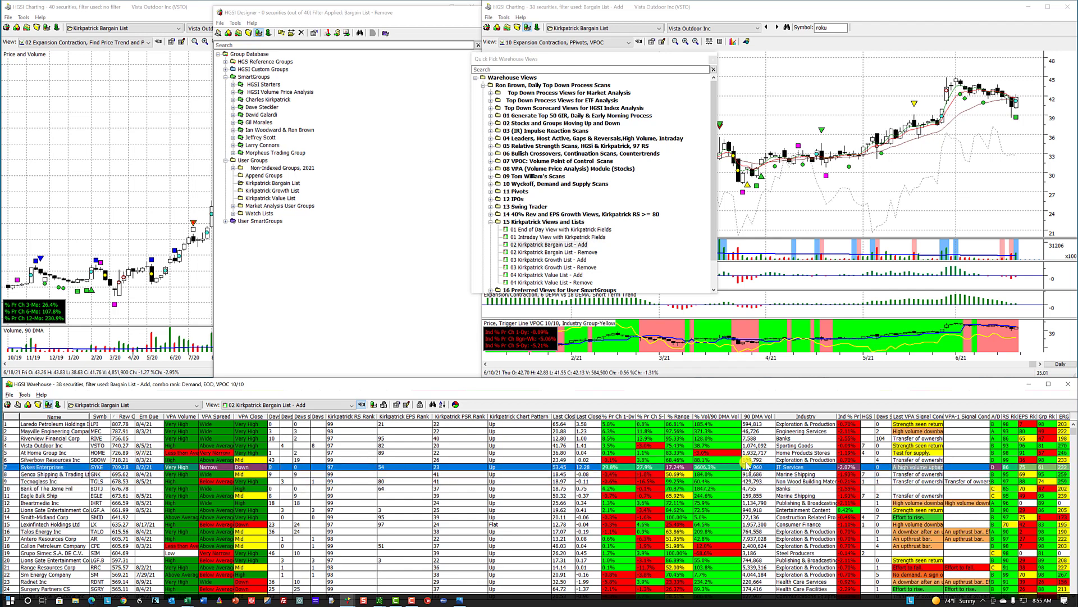
click(753, 468)
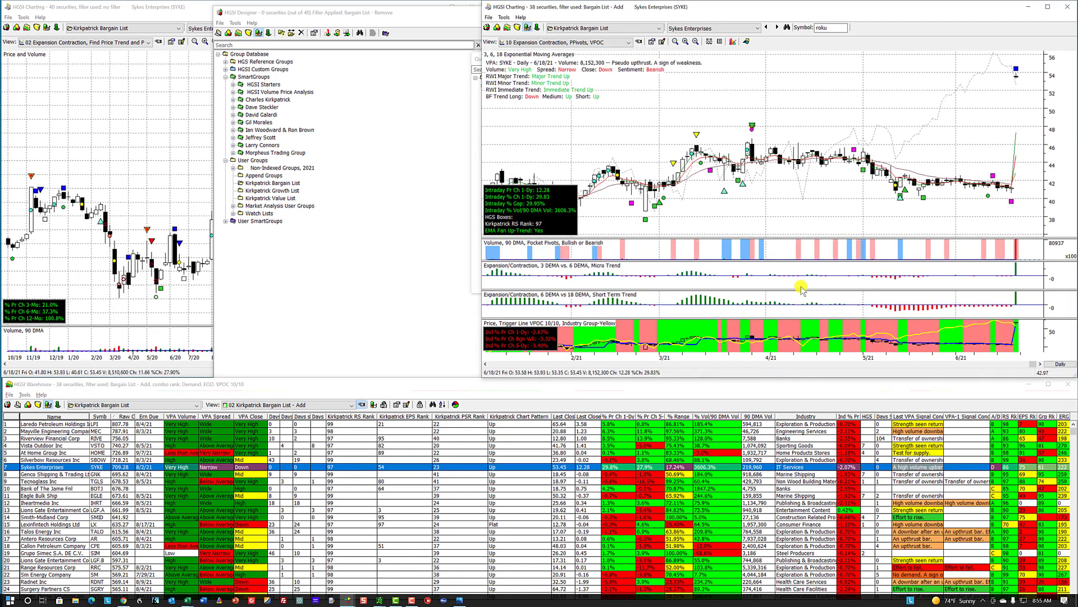
Maximize the Warehouse and sort the Bargain List addition candidates in descending order by the third Days column
click(705, 475)
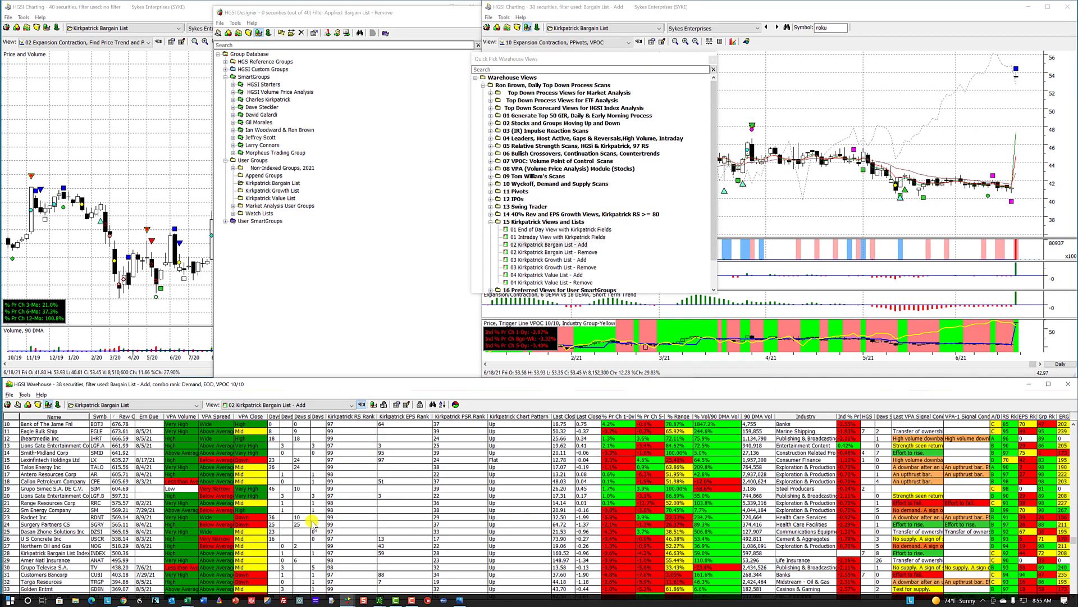
click(1048, 384)
right_click(500, 359)
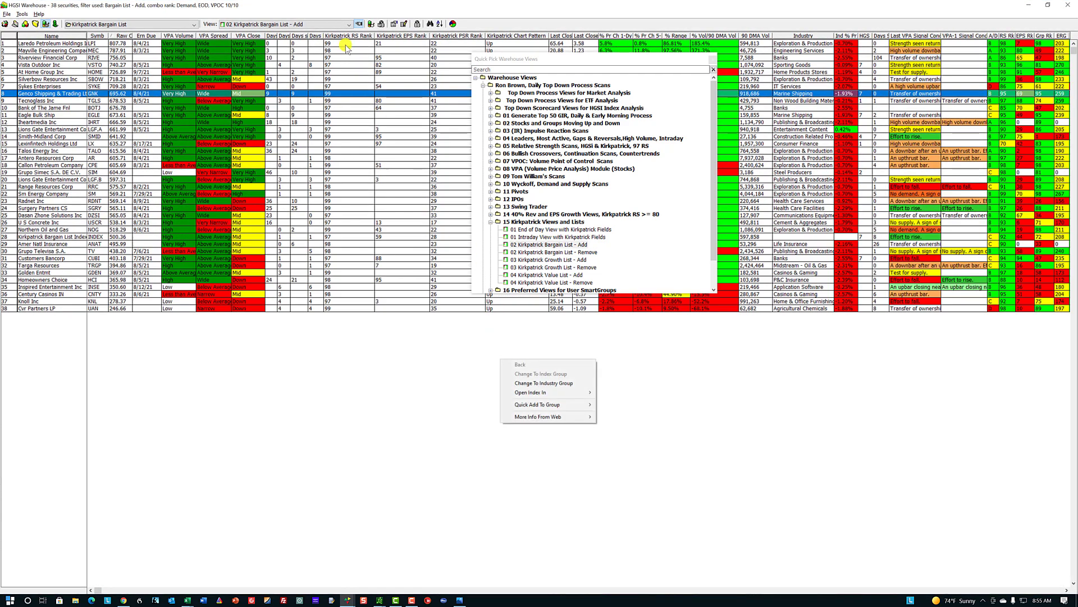
click(298, 36)
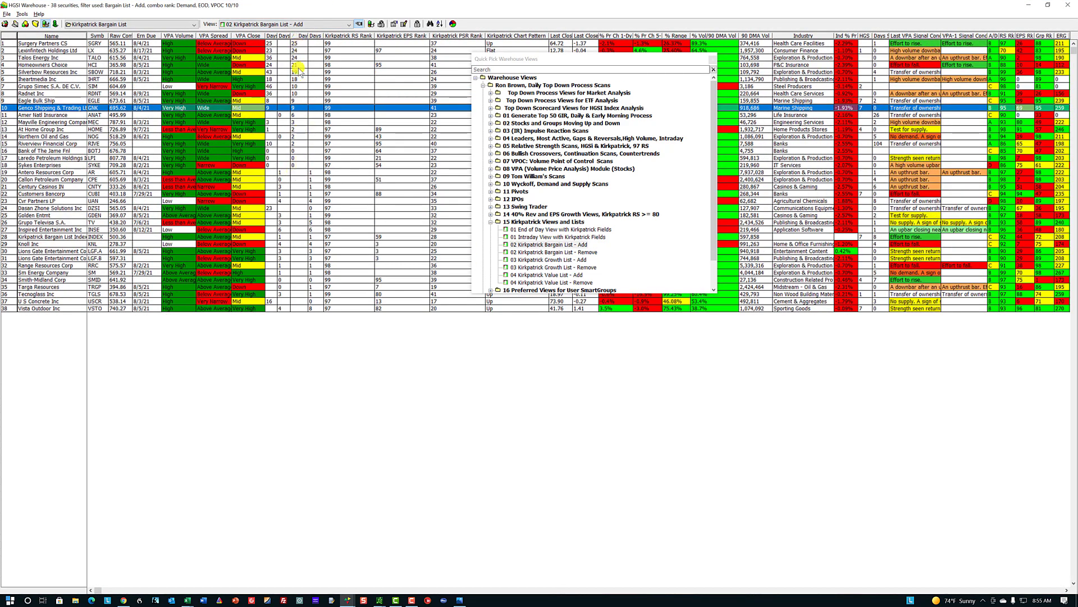
Go from Bank of the James to Laredo Petroleum in the candidate list and examine Laredo's daily chart
click(296, 151)
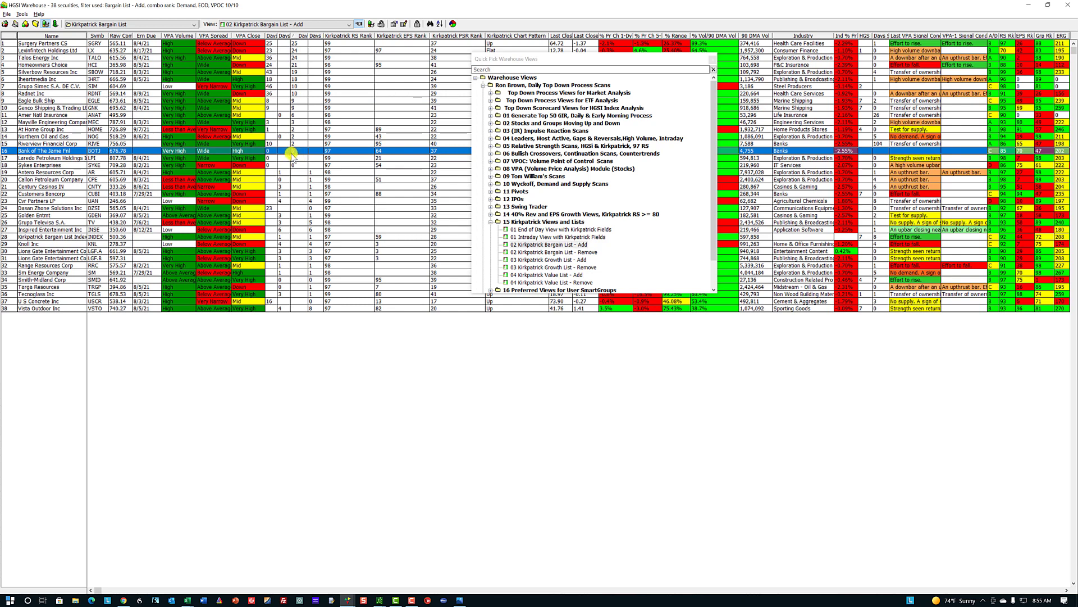
key(Down)
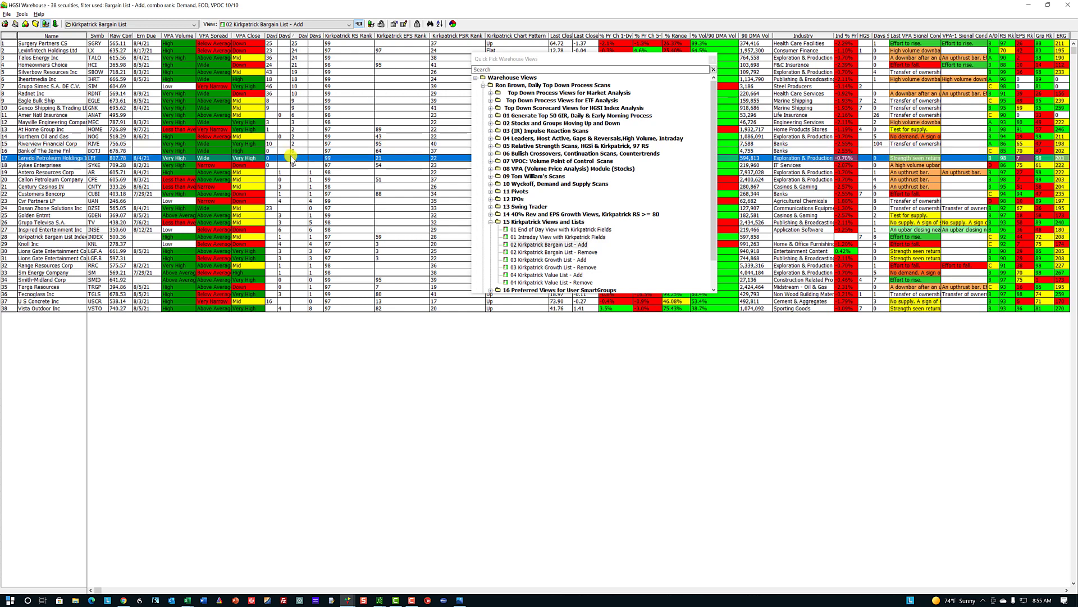
double_click(292, 156)
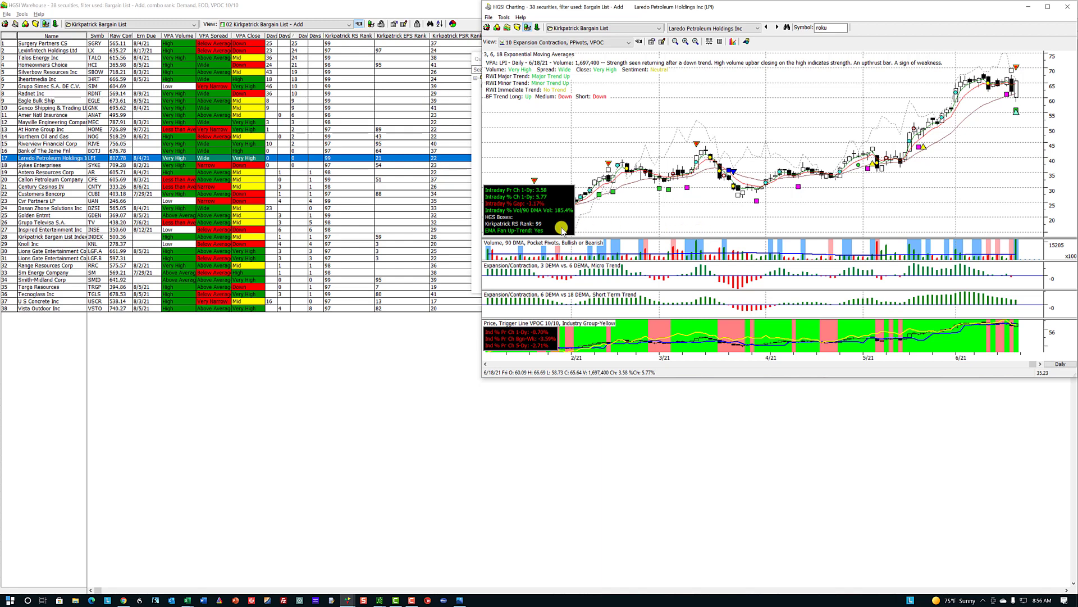
click(519, 230)
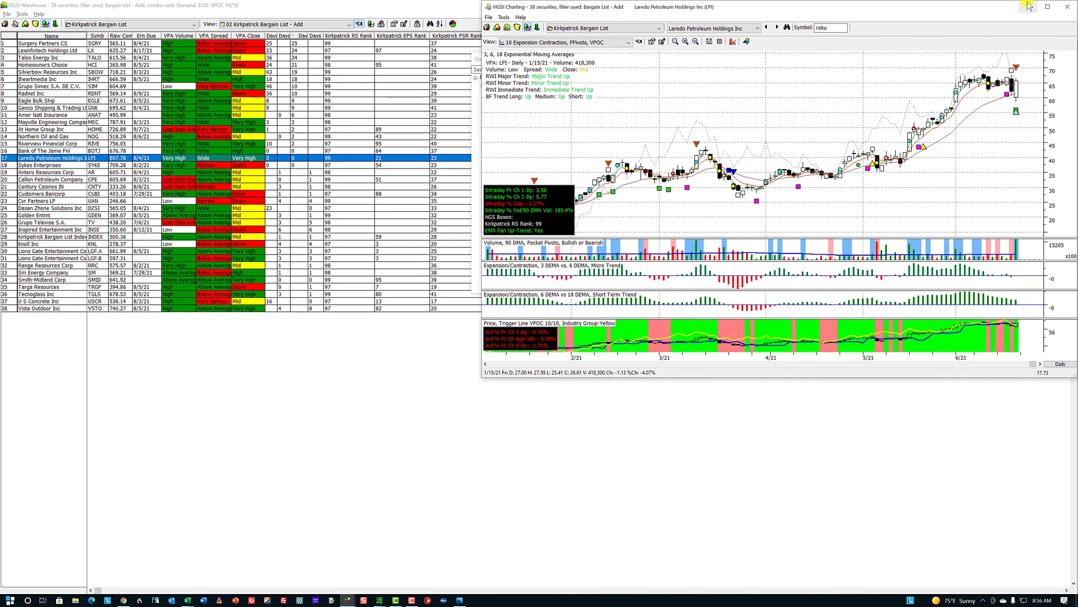
Create a group named 20210618 under Watch Lists and add Laredo Petroleum to it
right_click(759, 95)
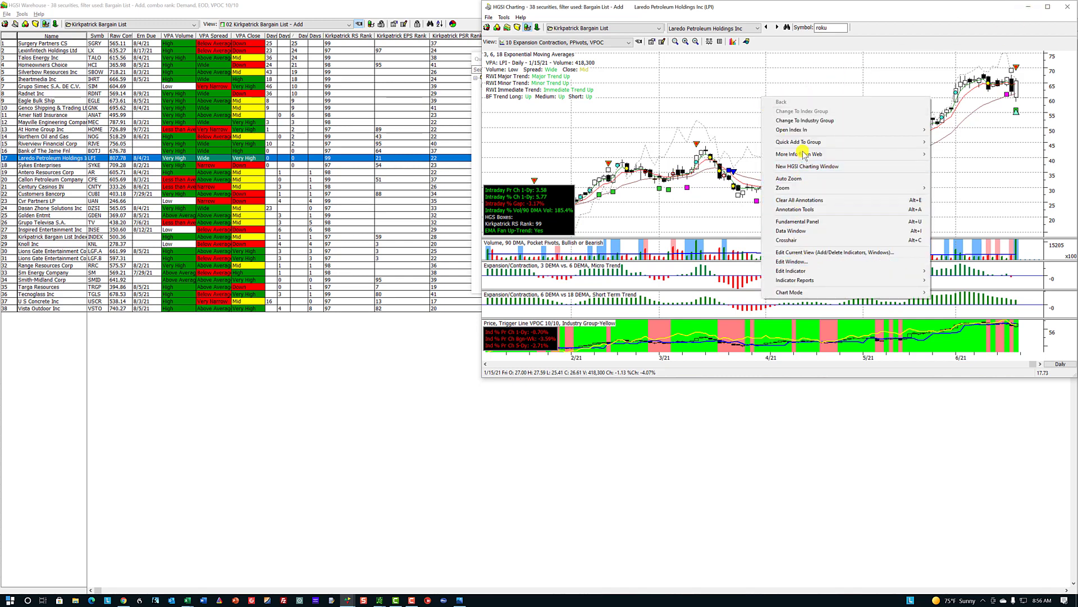
mouse_move(803, 143)
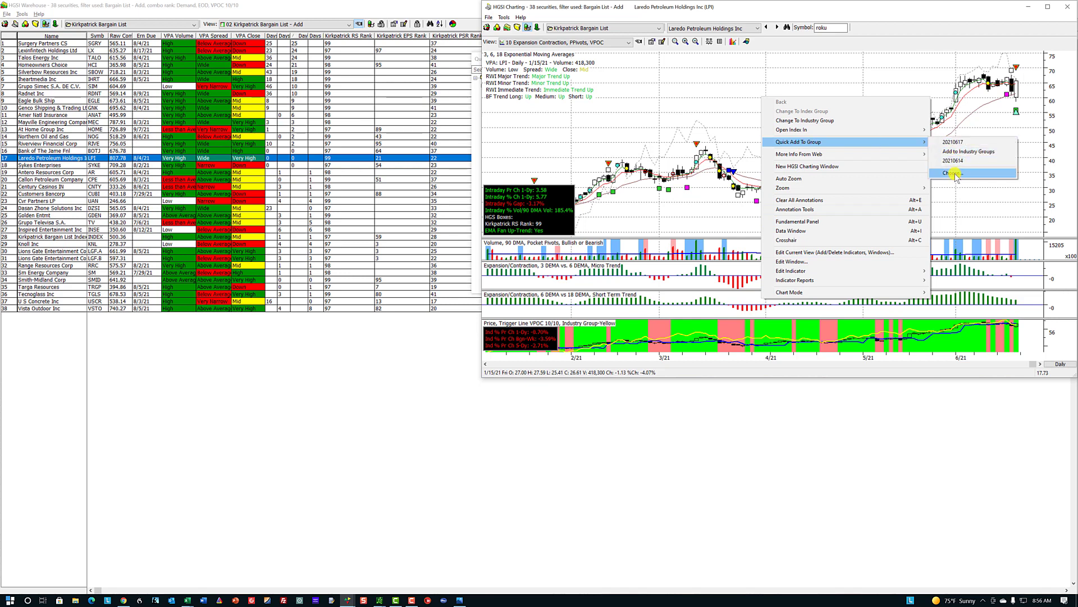
click(953, 173)
click(698, 142)
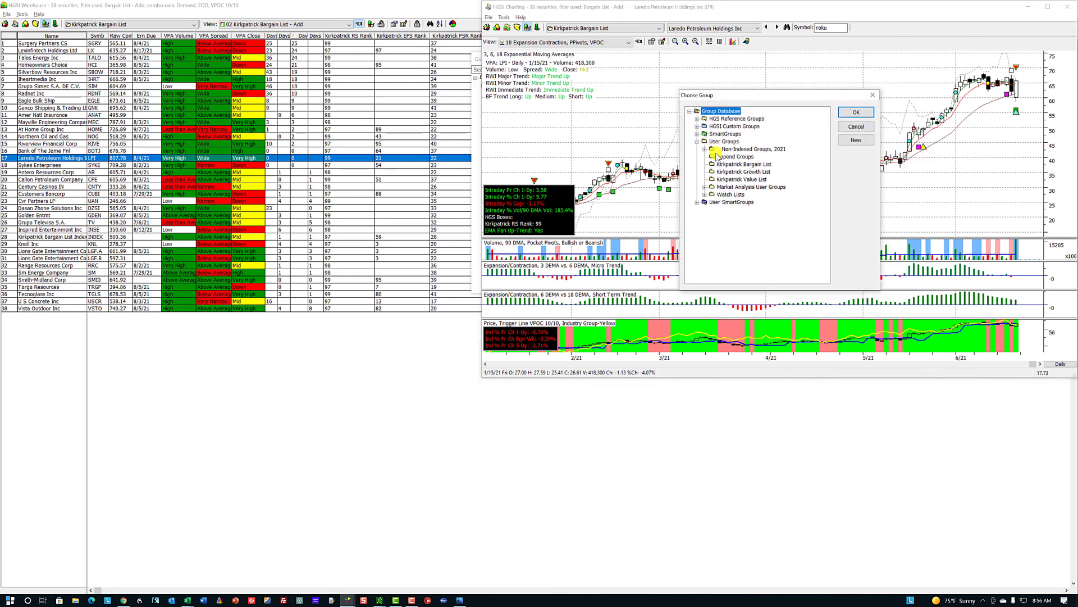
click(712, 195)
click(861, 142)
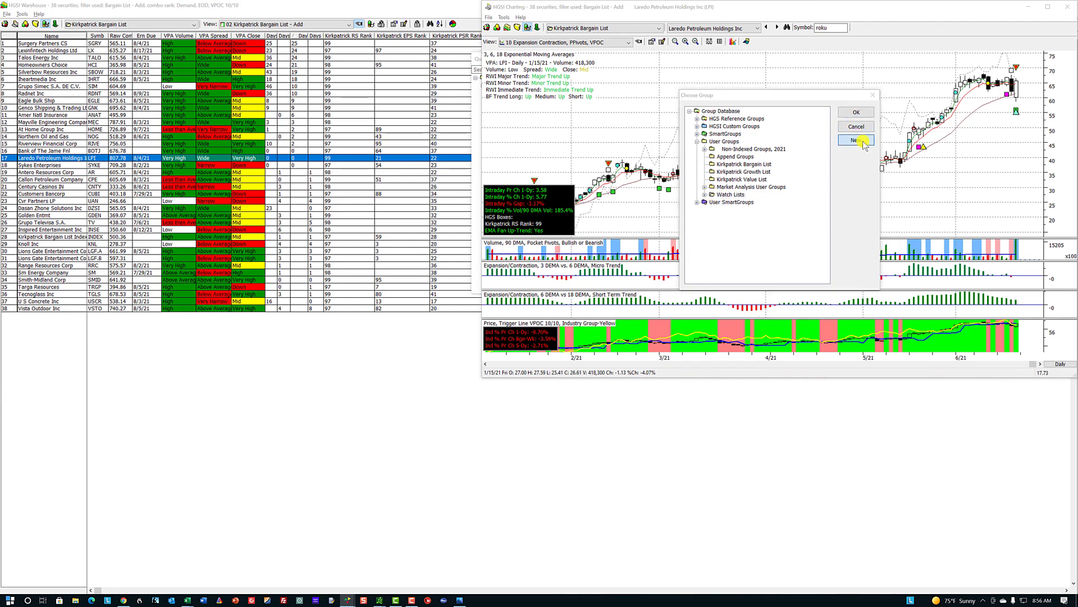
text(PUBM)
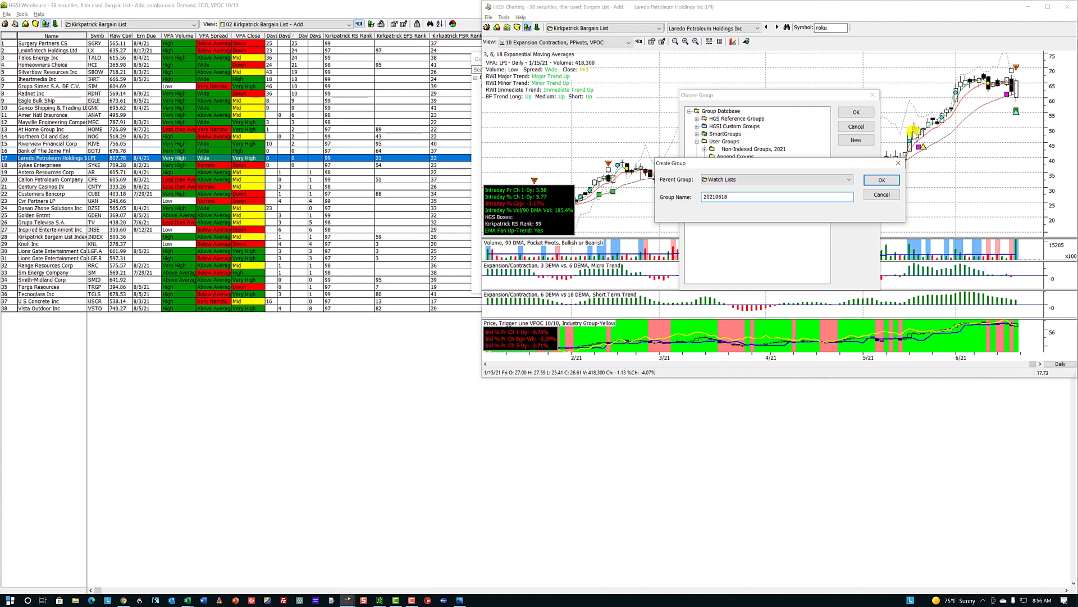
click(881, 181)
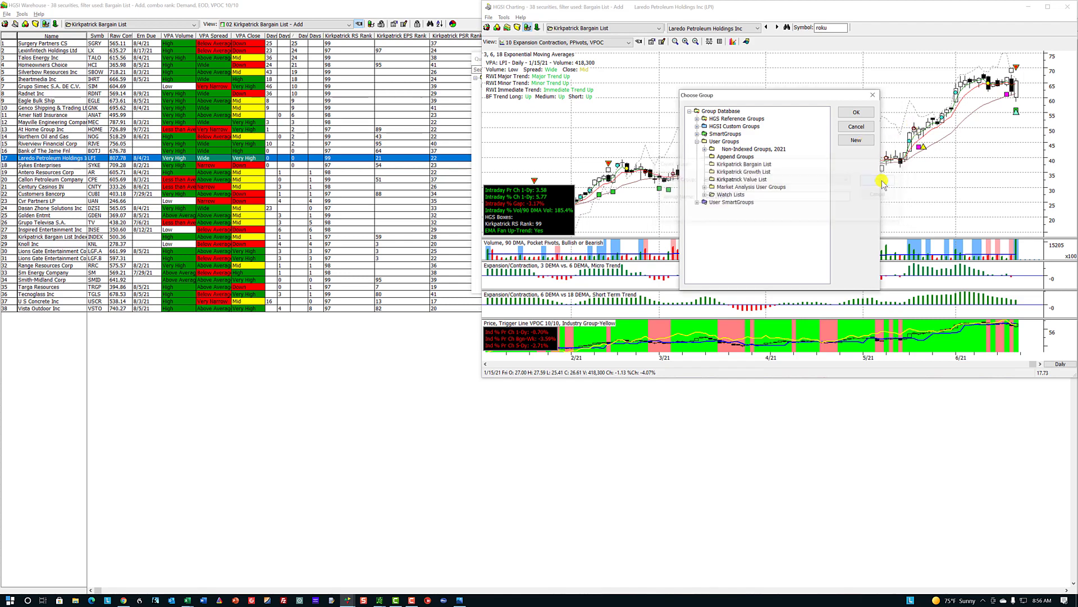
click(856, 112)
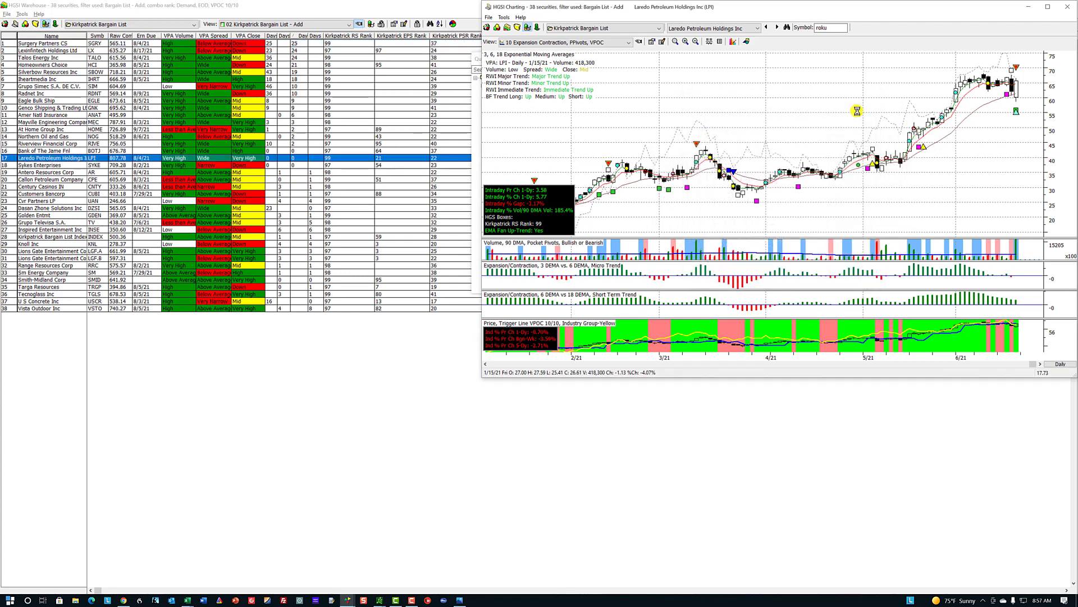
Move the Quick Pick Warehouse Views window clear of the candidate data and review the Riverview Financial and Northern Oil and Gas rows
click(344, 161)
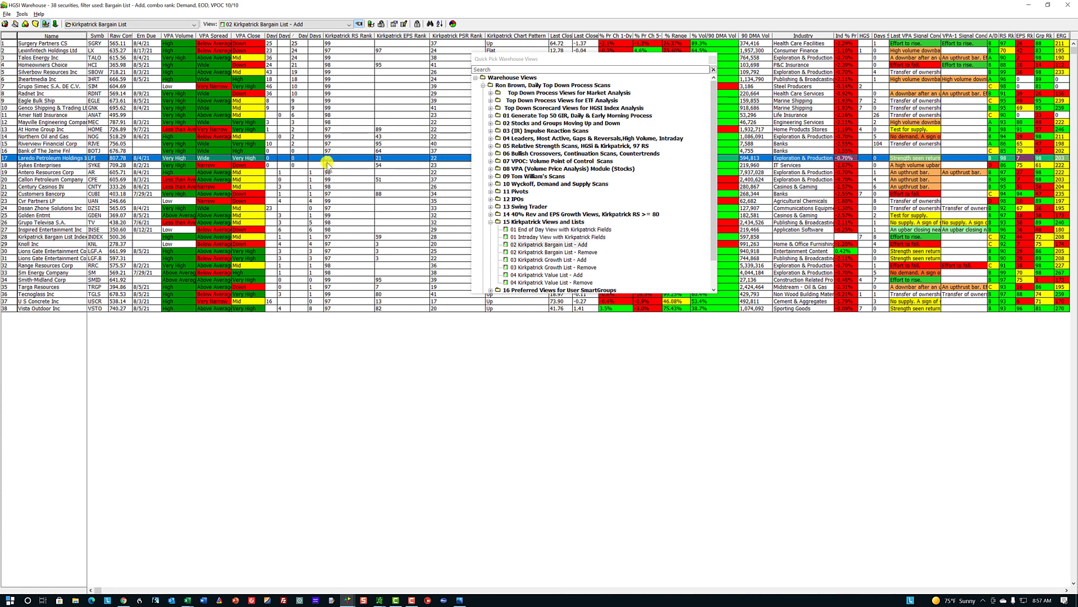
click(301, 144)
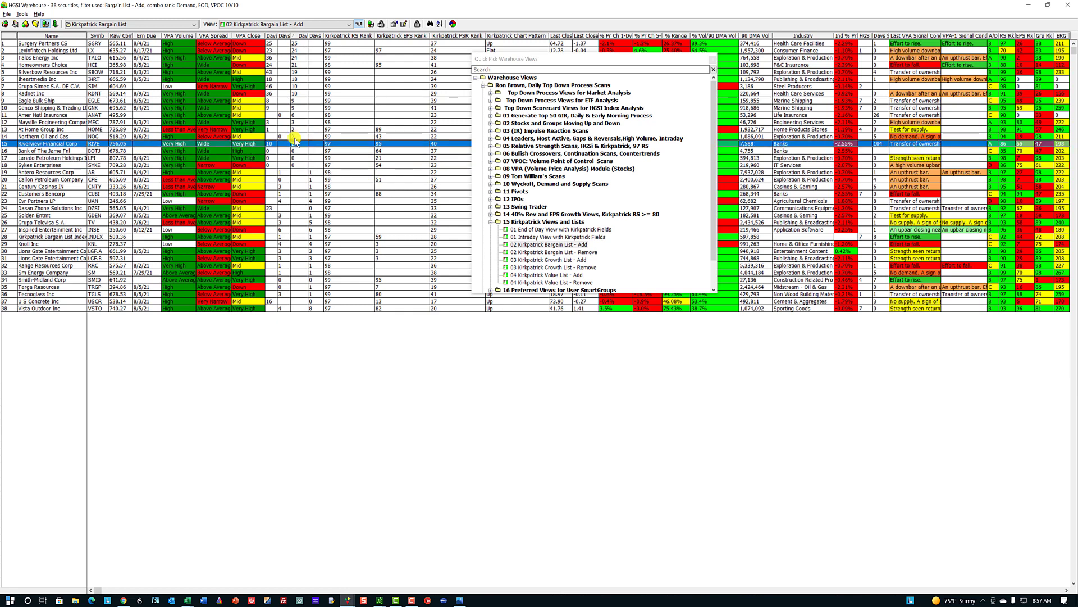
click(596, 70)
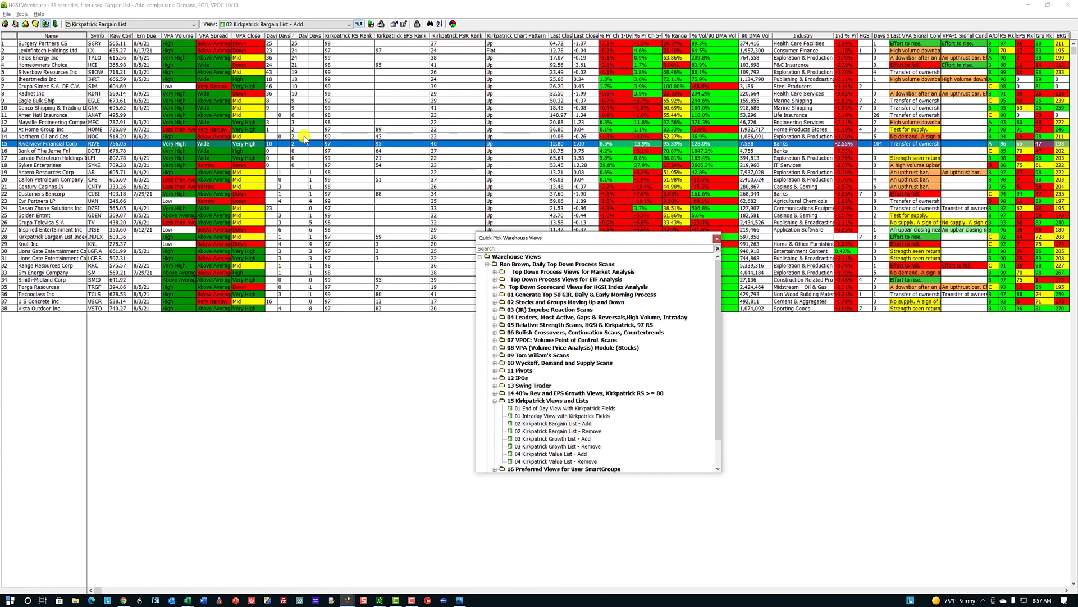
click(303, 136)
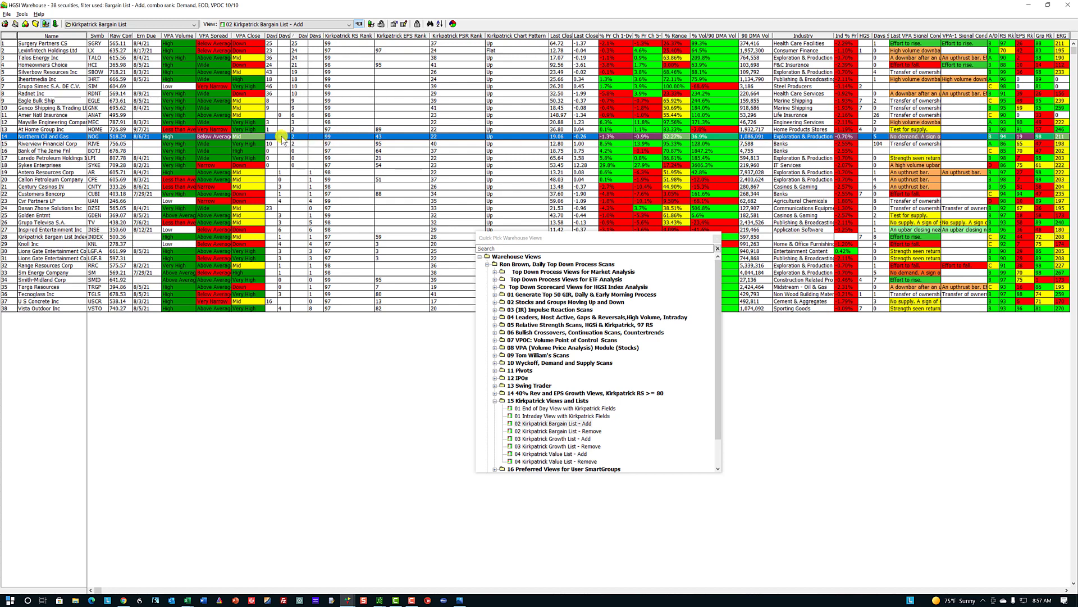
Examine Northern Oil and Gas's daily chart, add the stock to the 20210618 group, and return to the Warehouse
double_click(282, 139)
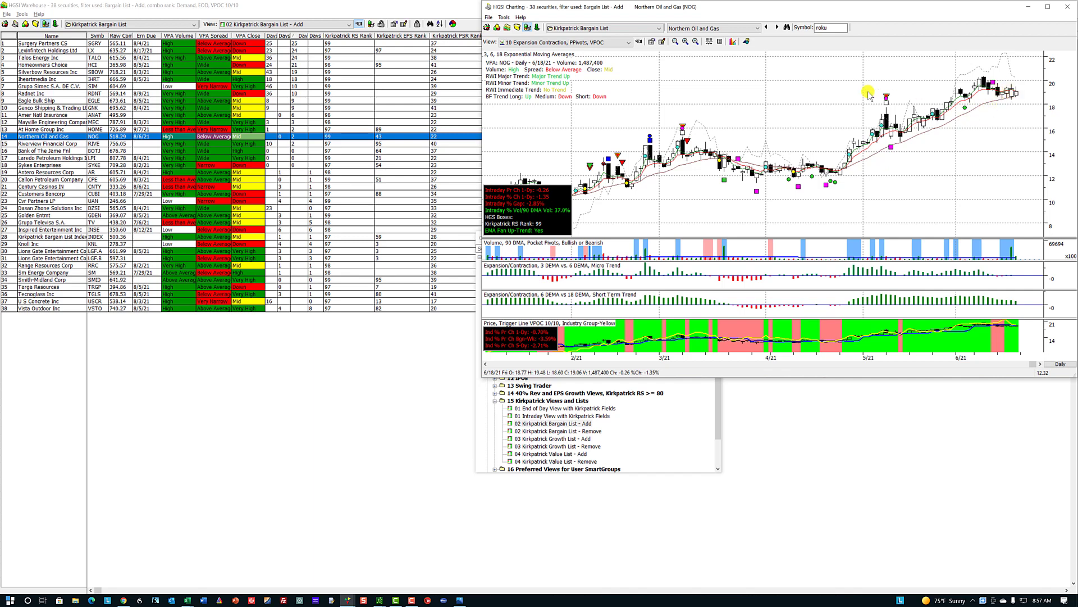
right_click(745, 89)
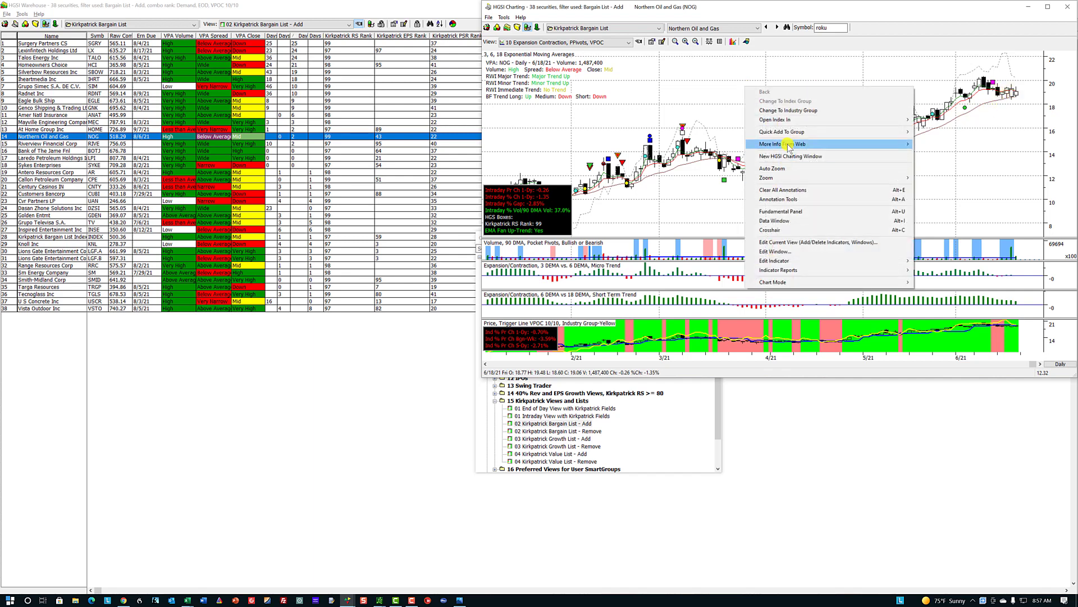
mouse_move(899, 132)
click(935, 133)
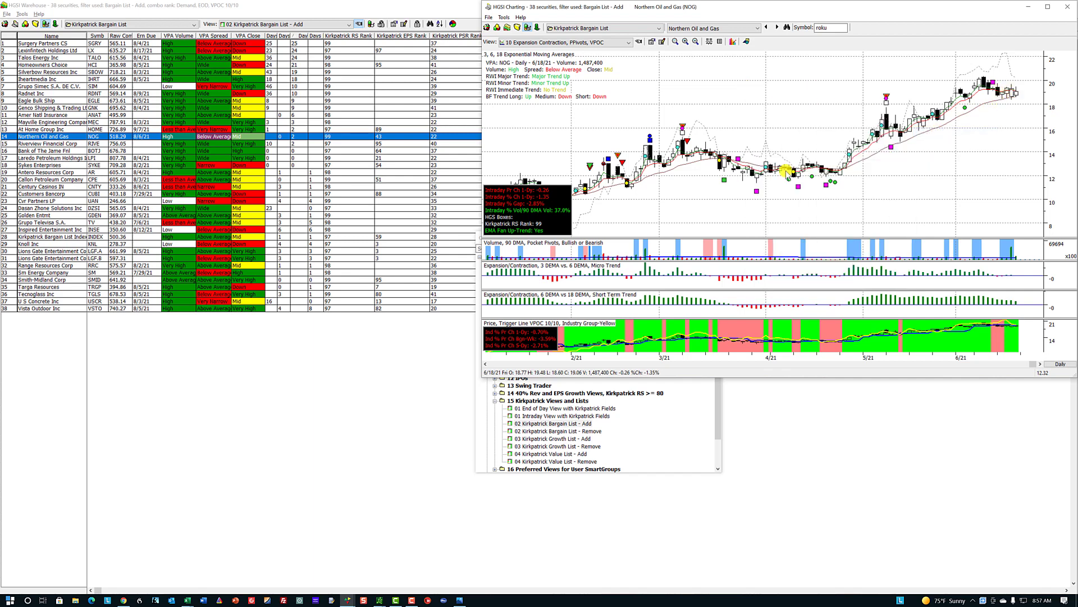
click(403, 10)
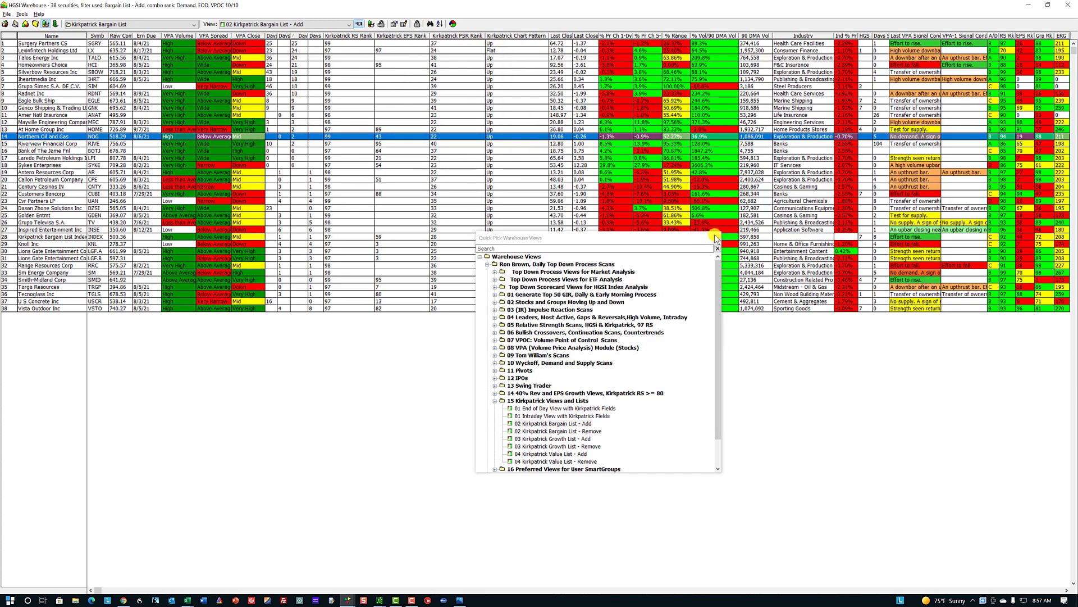
Examine the daily charts of Surgery Partners, Lexinfintech Holdings and U S Concrete from the Bargain List addition candidates
click(274, 44)
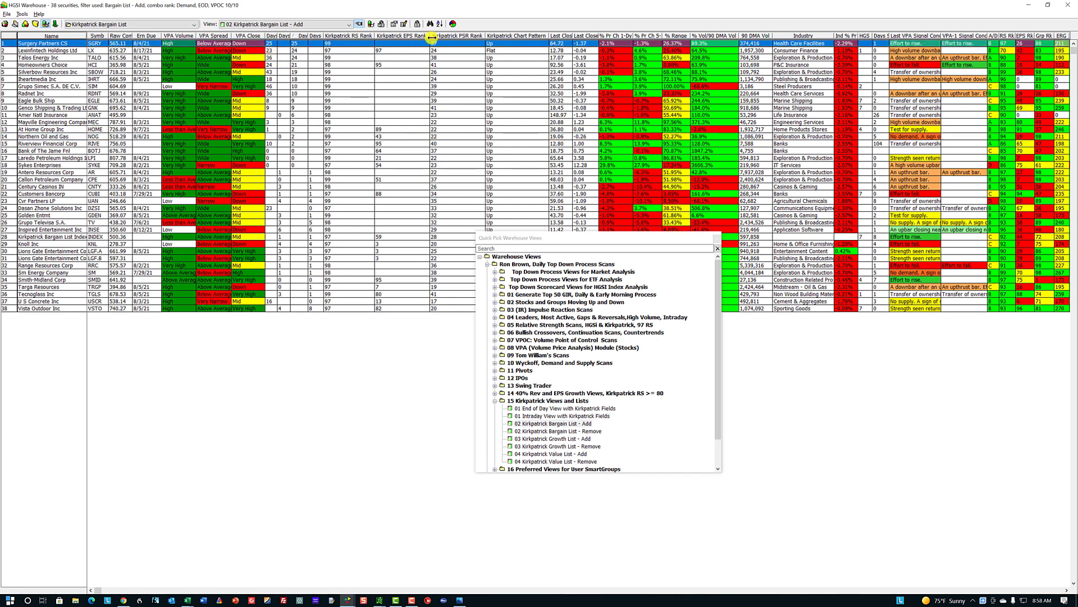
double_click(291, 44)
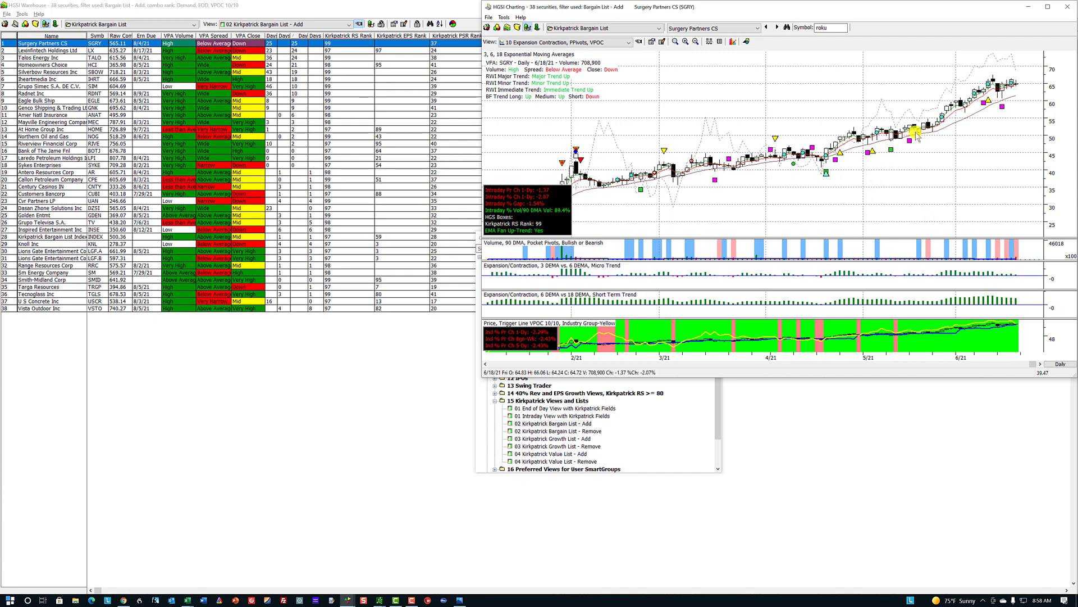
click(271, 51)
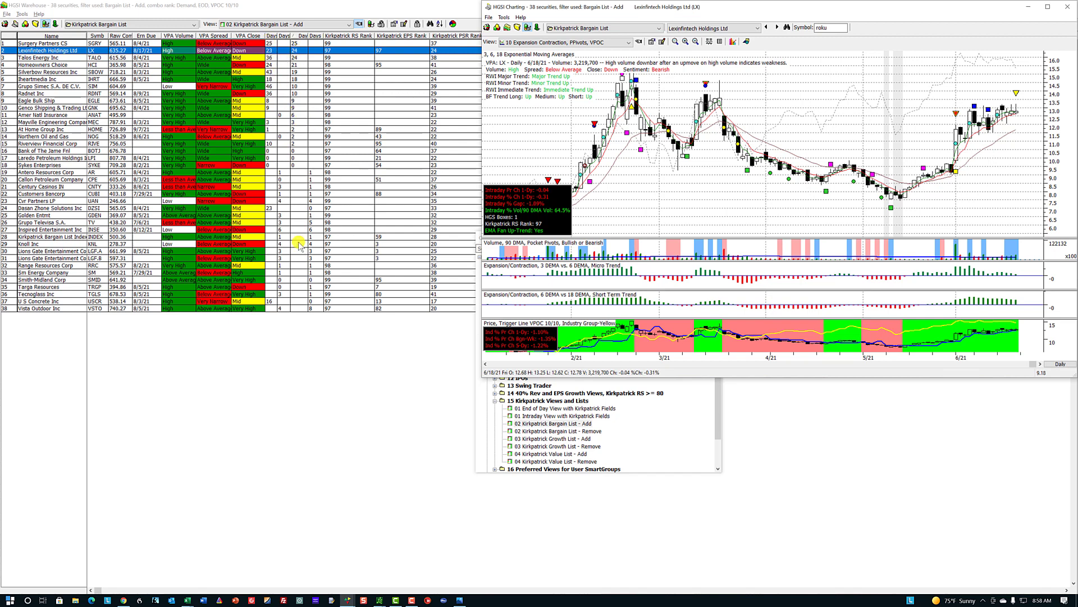
click(302, 301)
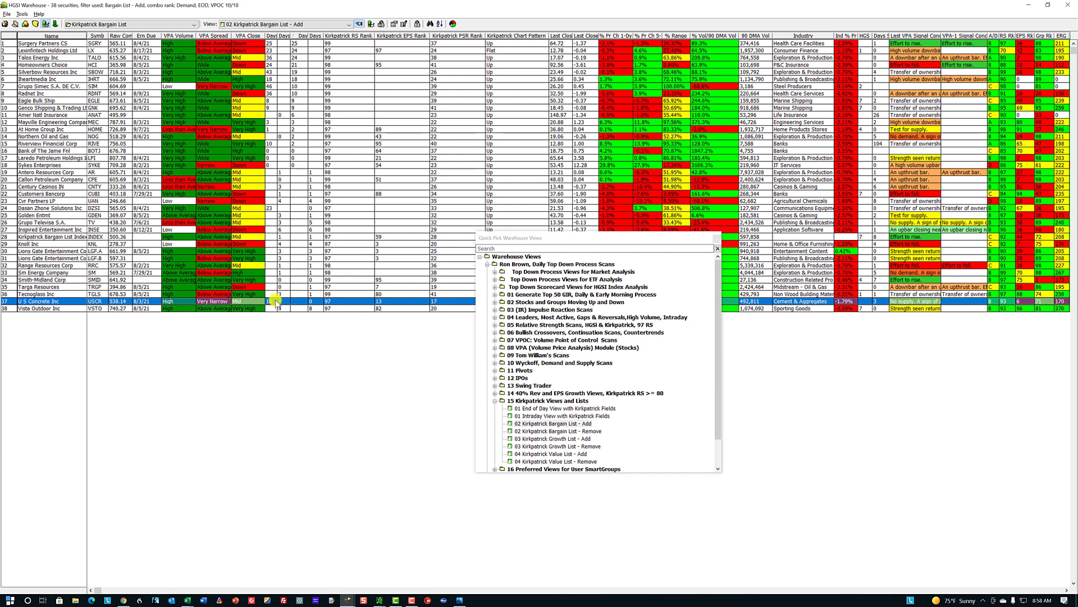
double_click(312, 302)
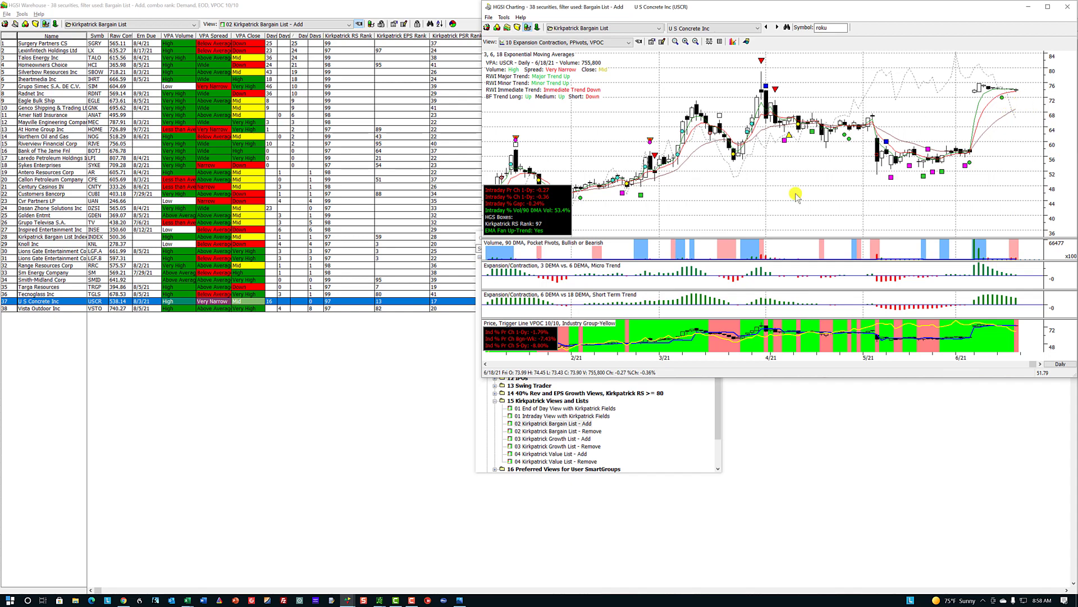
Move the Quick Pick Warehouse Views window below the candidate data and review the Tecnoglass and Smith-Midland rows
click(286, 294)
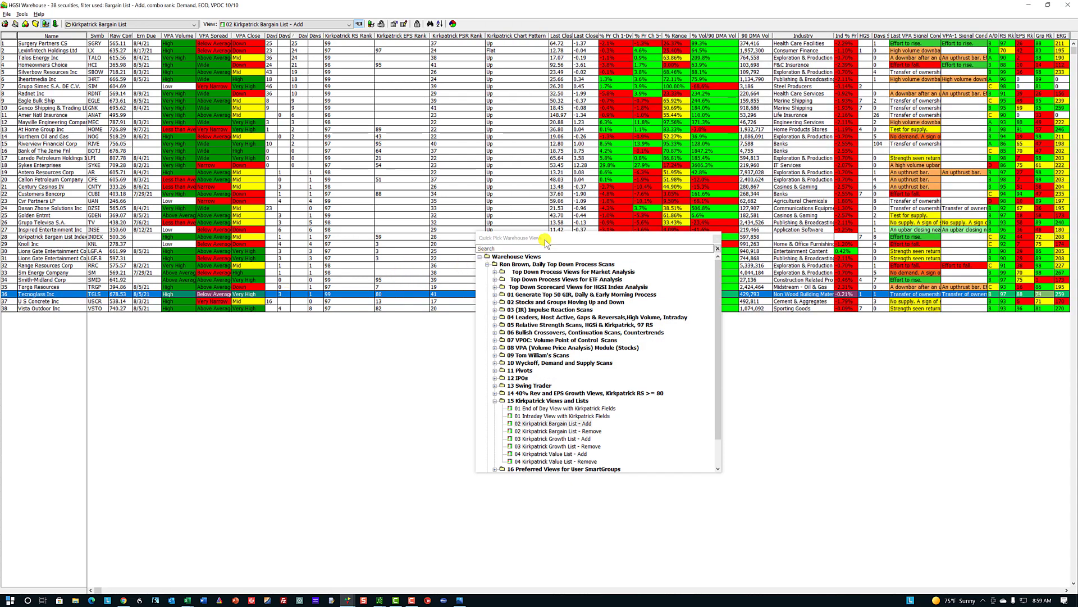
drag(545, 242, 472, 365)
click(315, 280)
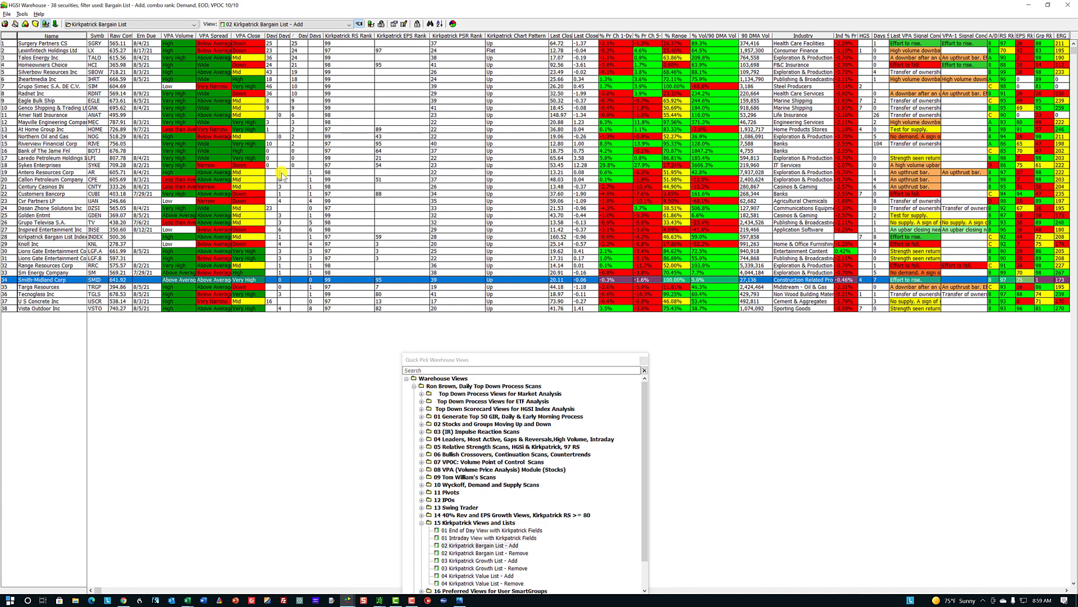
Examine At Home Group's daily chart and add the stock to the 20210618 group
click(292, 130)
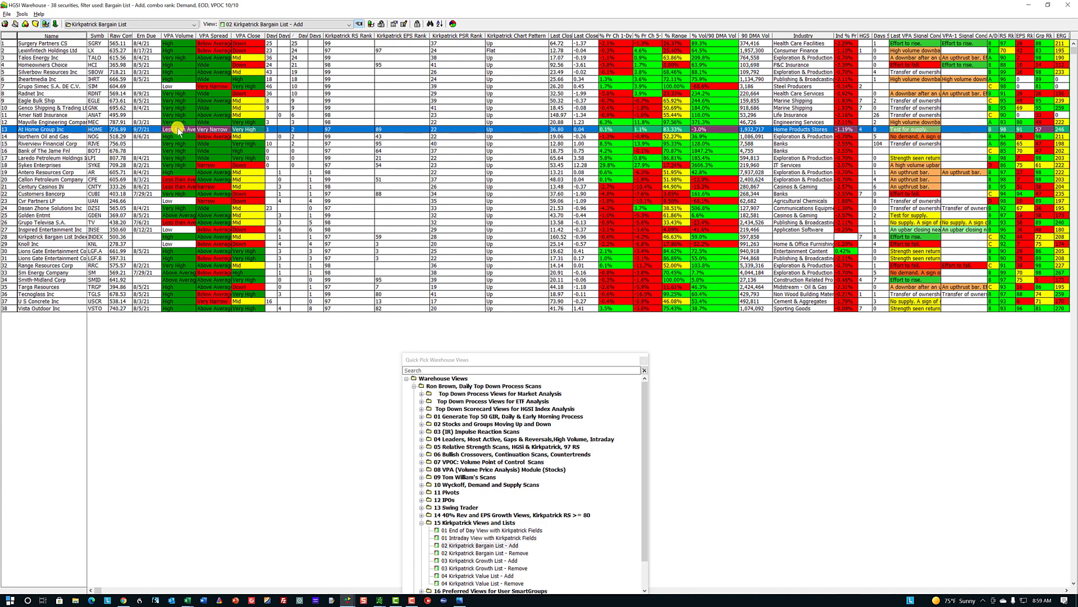
double_click(251, 132)
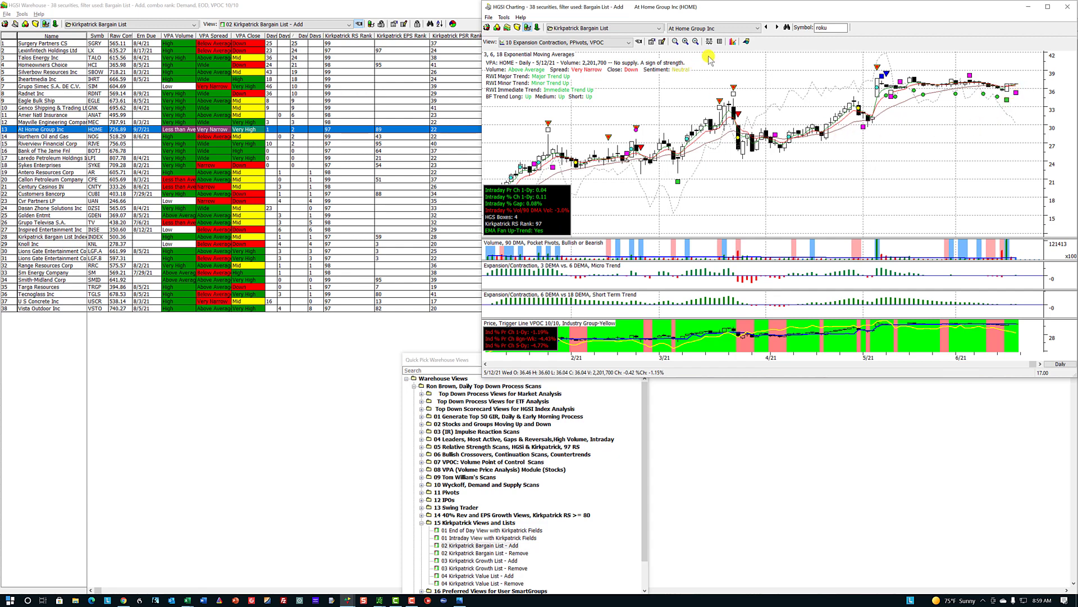
right_click(780, 65)
mouse_move(848, 110)
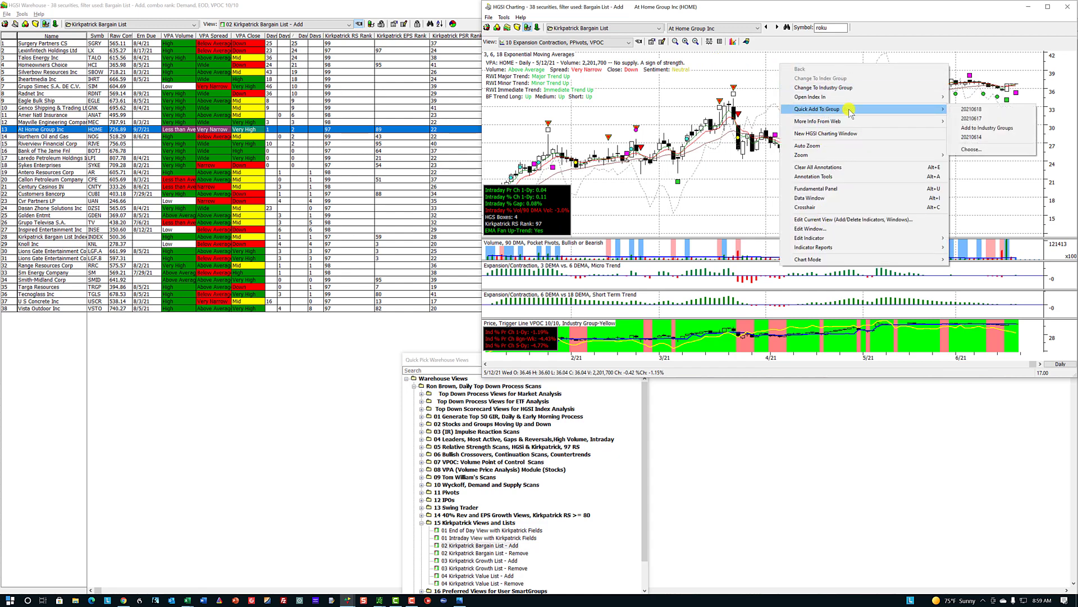
click(973, 109)
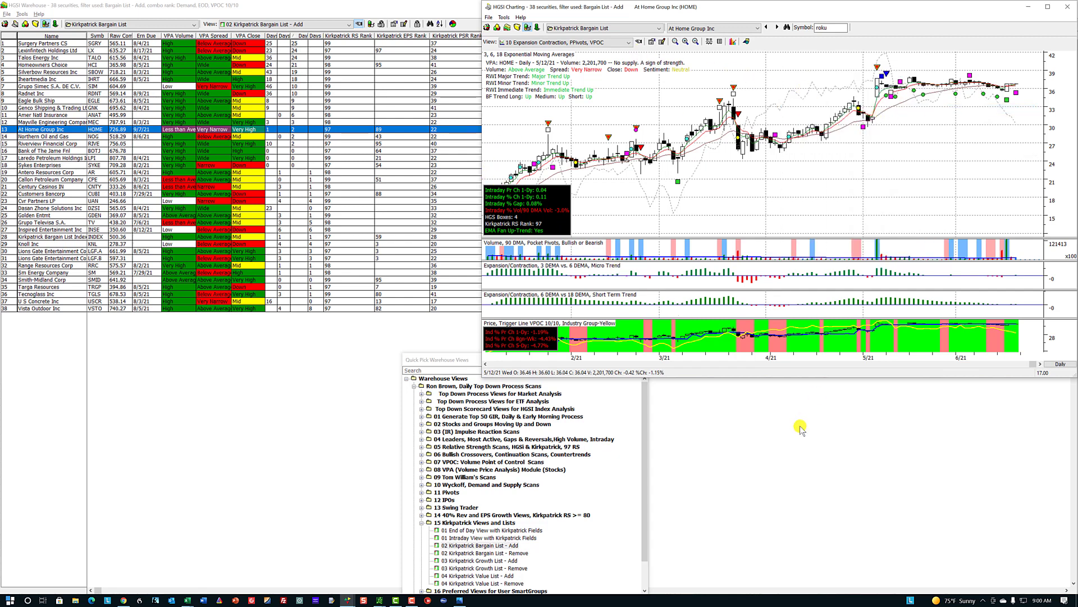
Return to the Warehouse with the Quick Pick window moved fully into view, and review the Lexinfintech and Homeowners Choice rows
drag(465, 364, 459, 290)
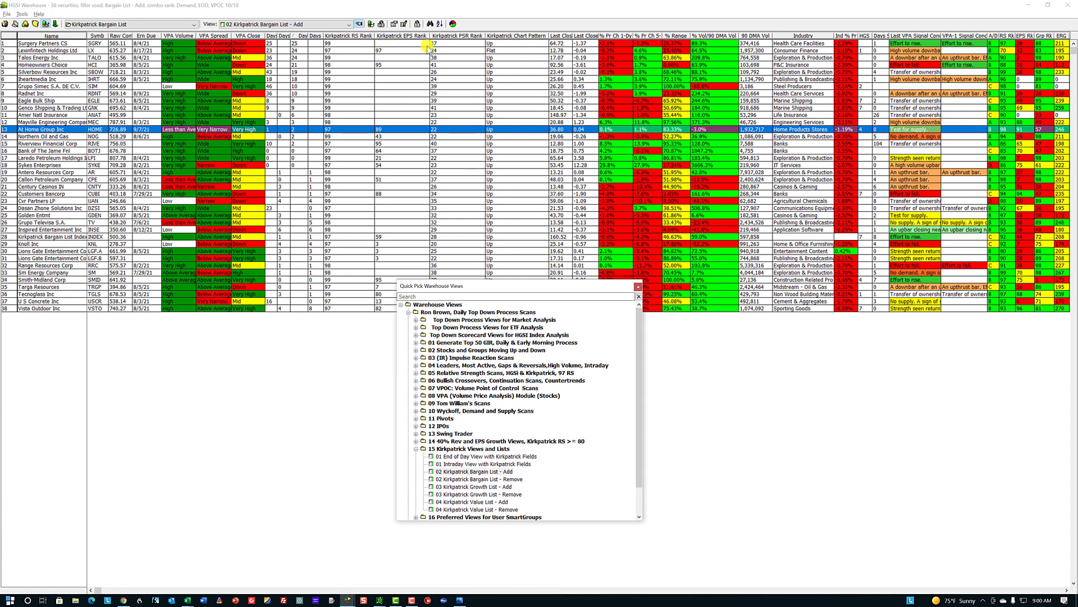
click(996, 53)
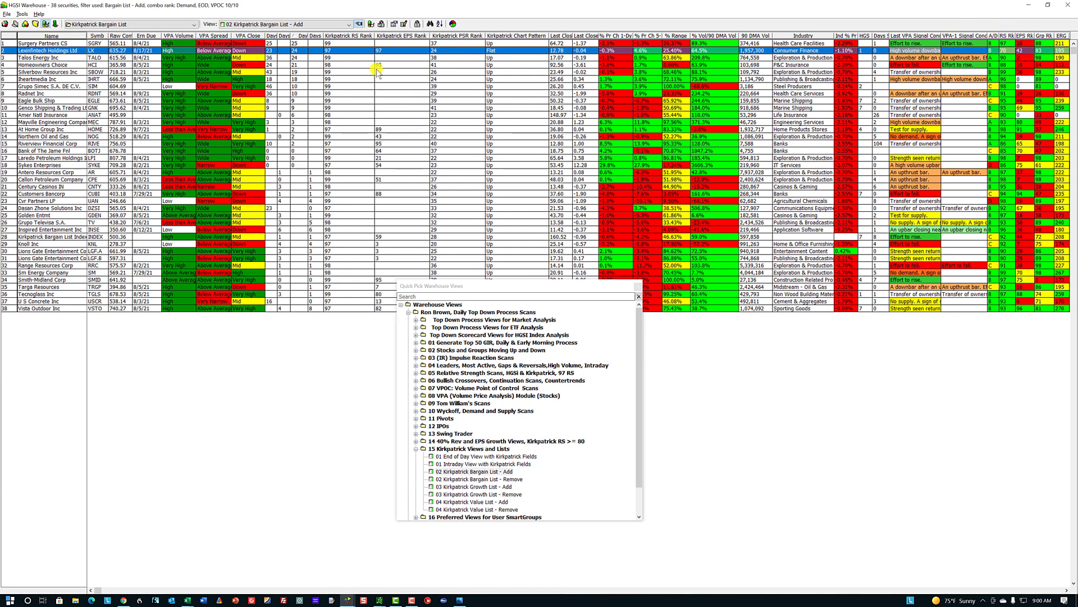
click(512, 66)
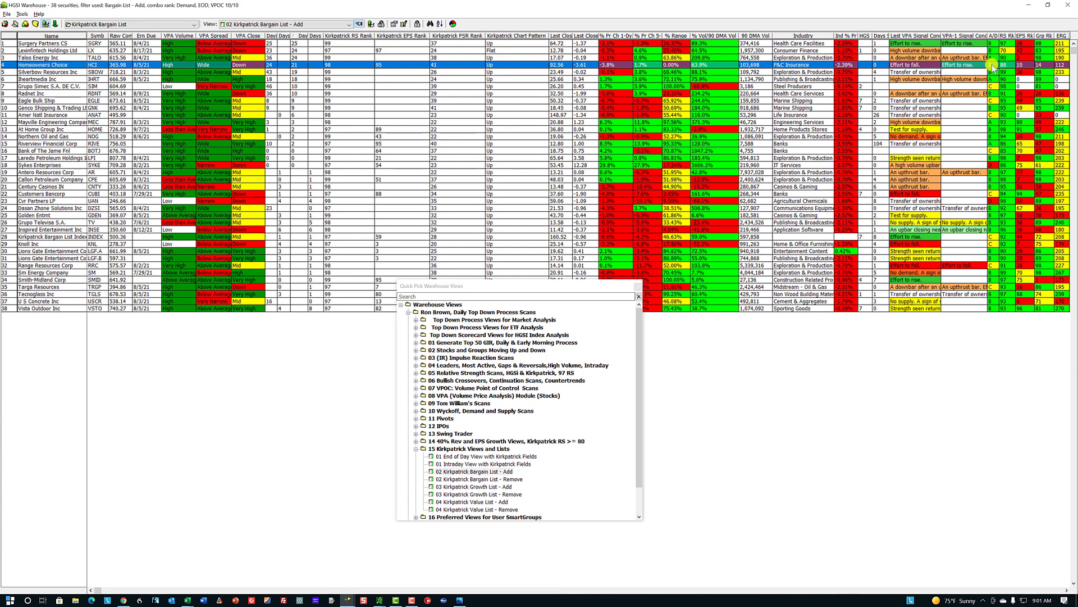
Examine Homeowners Choice's daily chart and its fundamental data, and return to the Warehouse
double_click(1015, 64)
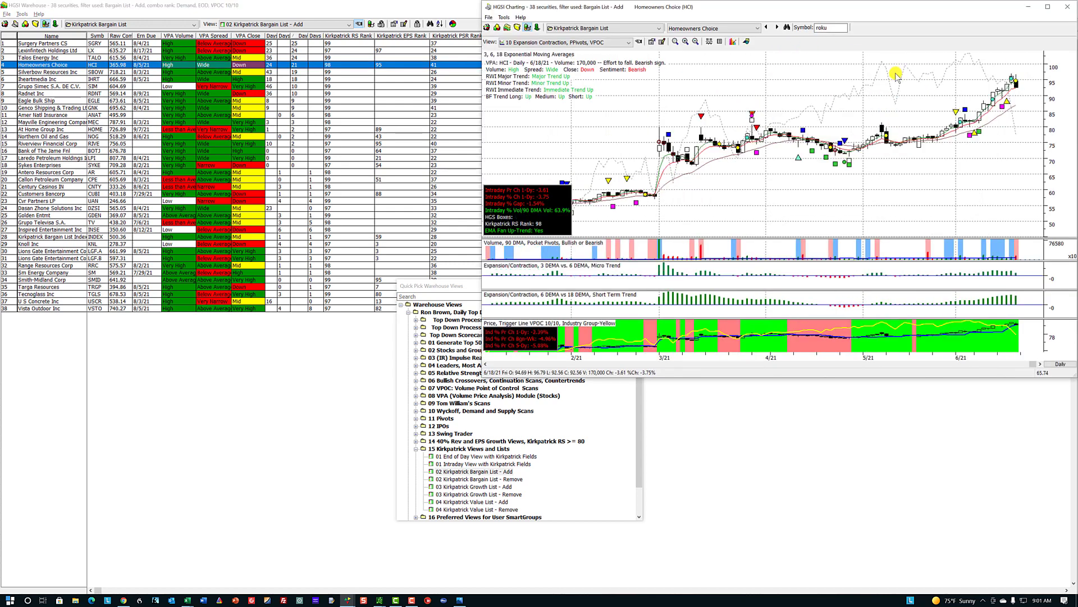
click(709, 42)
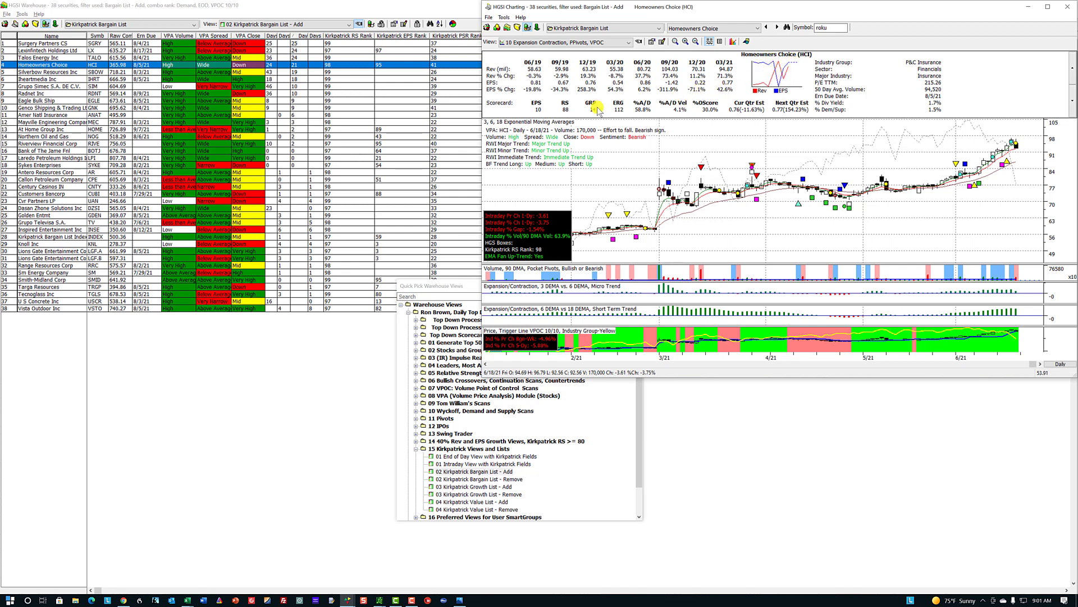
click(250, 66)
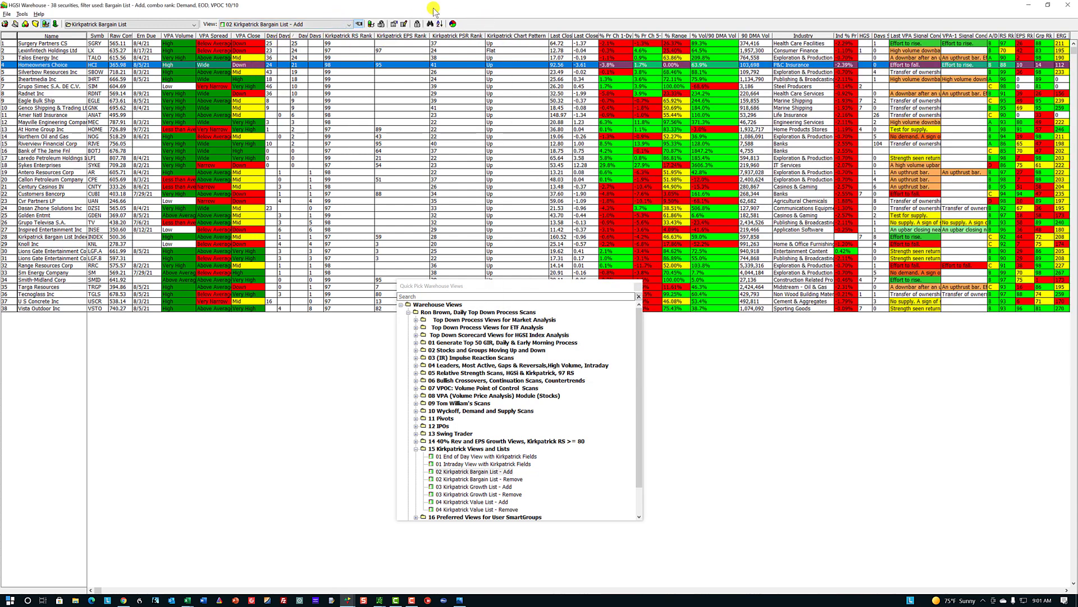
Open the HGSI online Help in the browser and search it for kirkpatrick
click(39, 14)
click(50, 25)
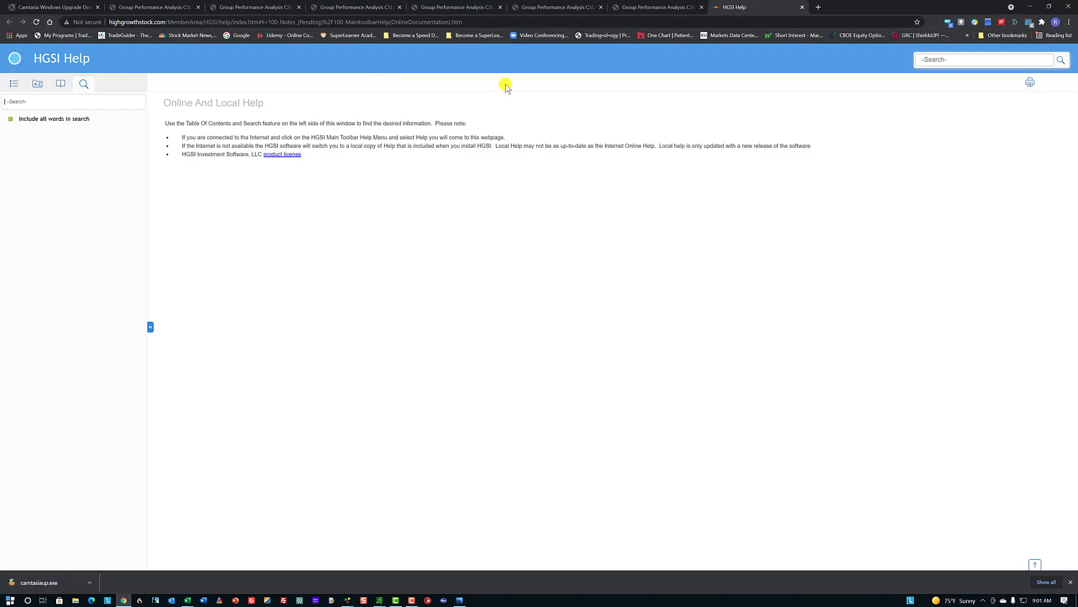
click(953, 63)
text(kirkpa)
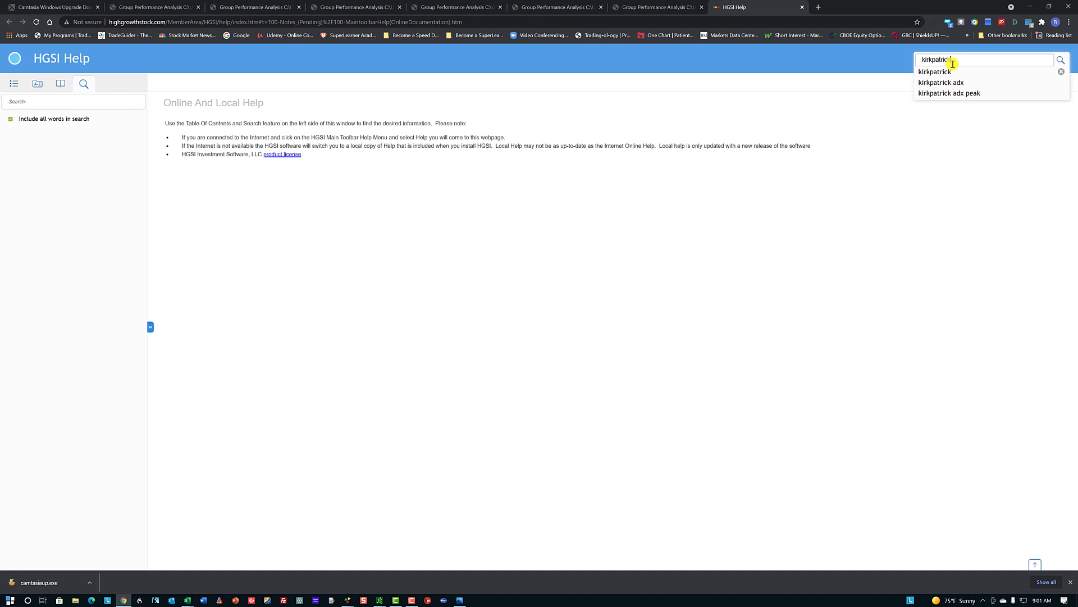
text(trick)
key(Return)
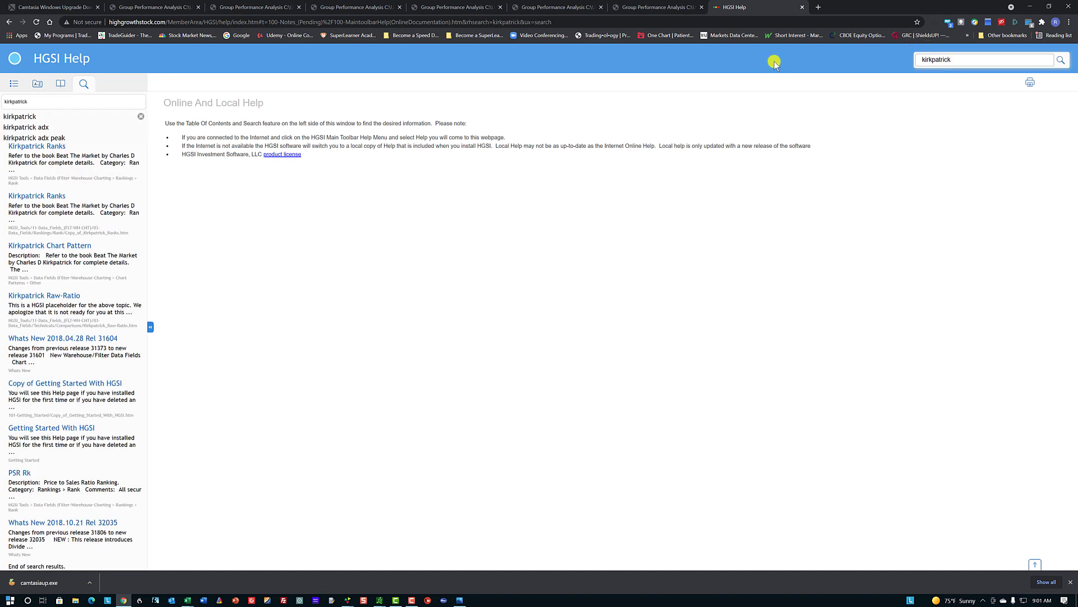
Read the Kirkpatrick Ranks help topic, close the browser, and go back to the Surgery Partners row in the HGSI Warehouse
click(56, 196)
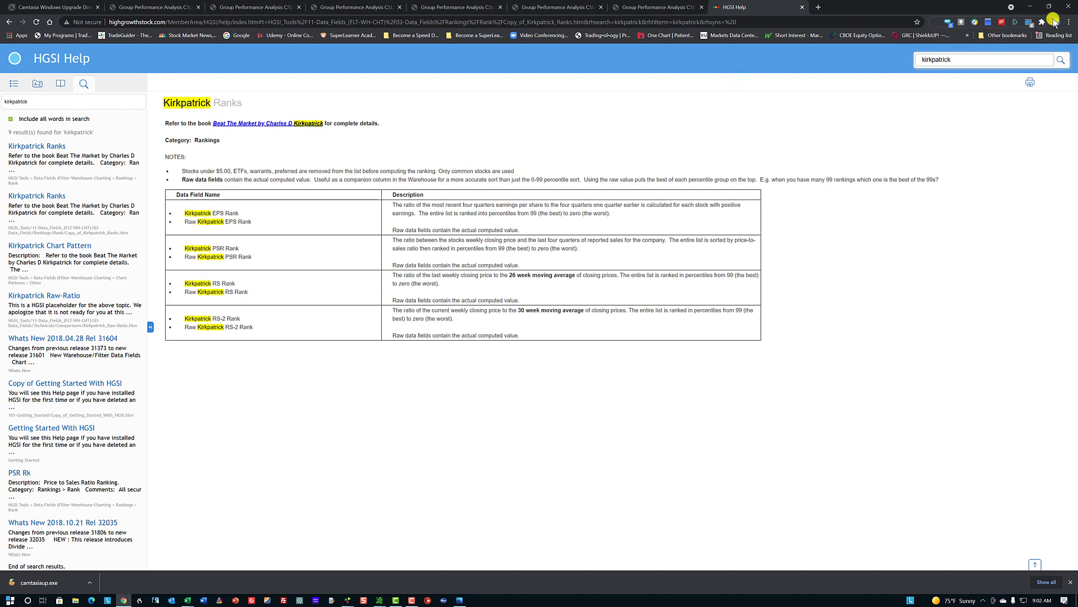
click(1066, 7)
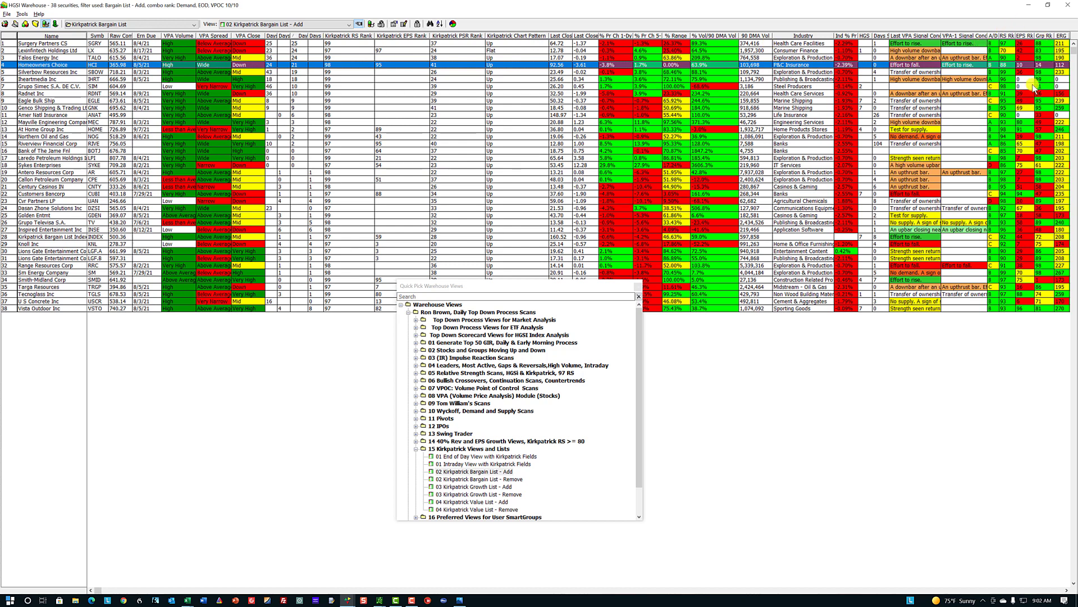
click(1040, 45)
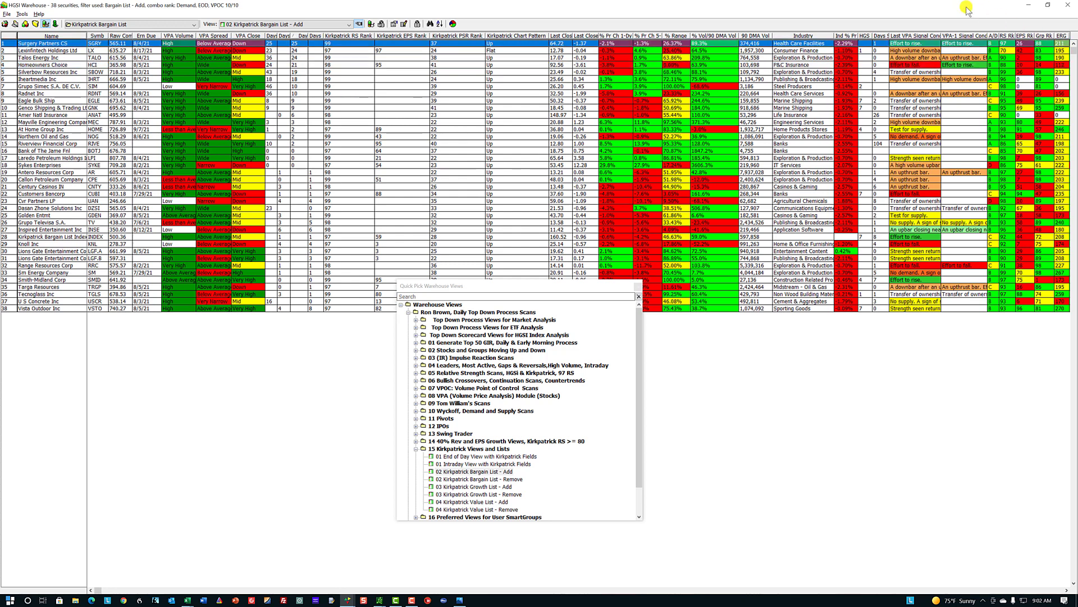